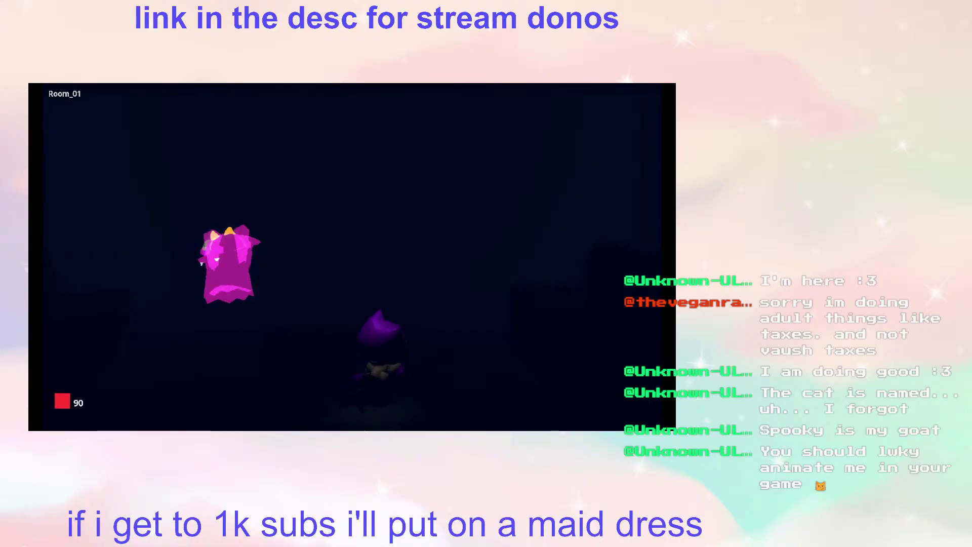
pyautogui.press('a')
pyautogui.press('f')
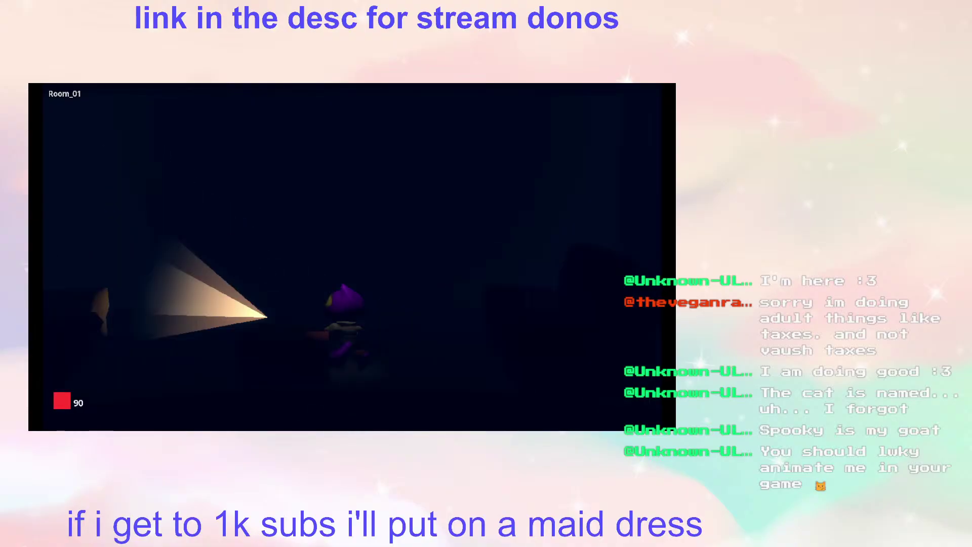
pyautogui.press('s')
pyautogui.press('d')
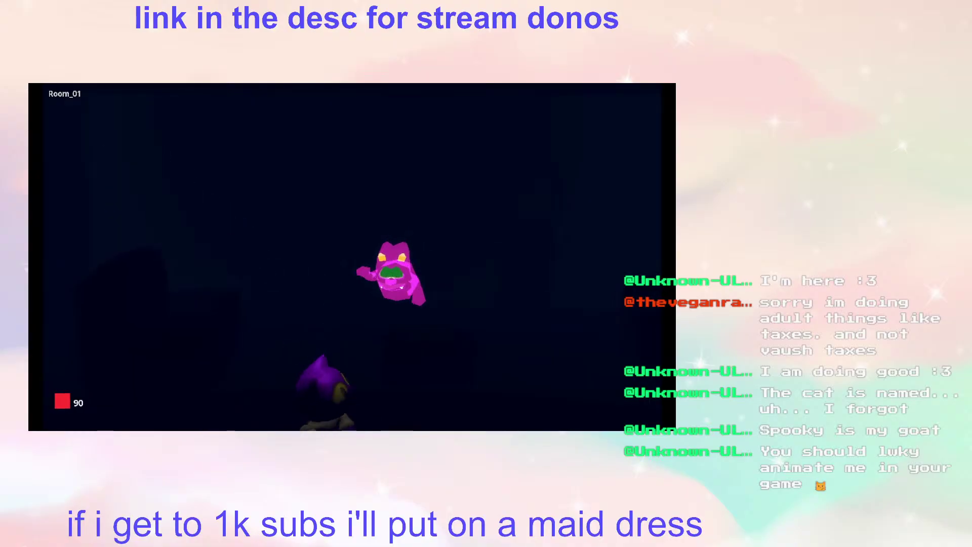
pyautogui.press('w')
pyautogui.press('a')
pyautogui.press('f')
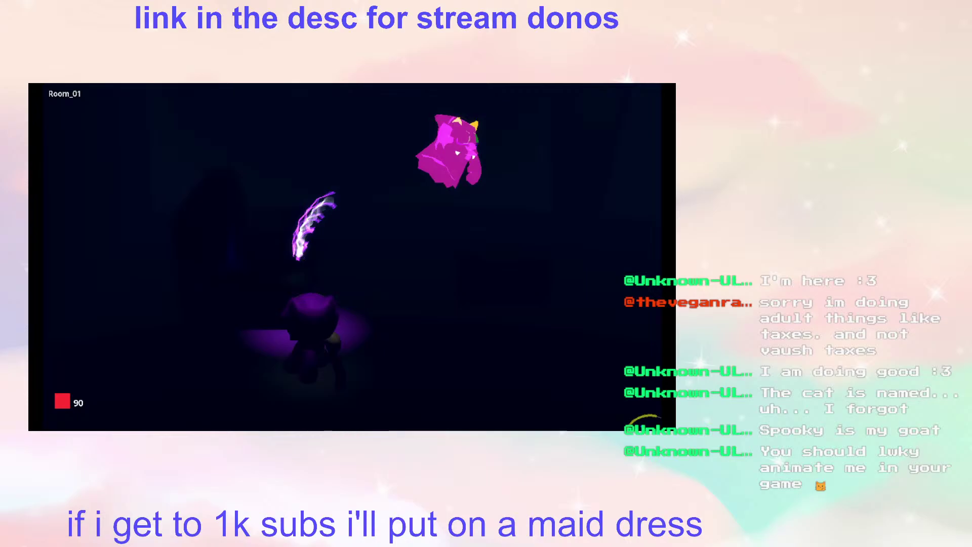
pyautogui.press('d')
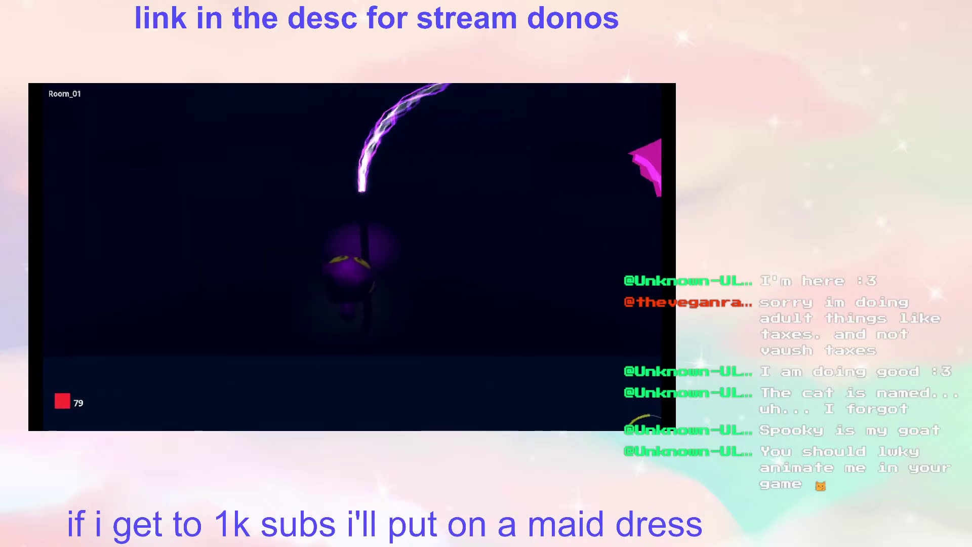
pyautogui.press('d')
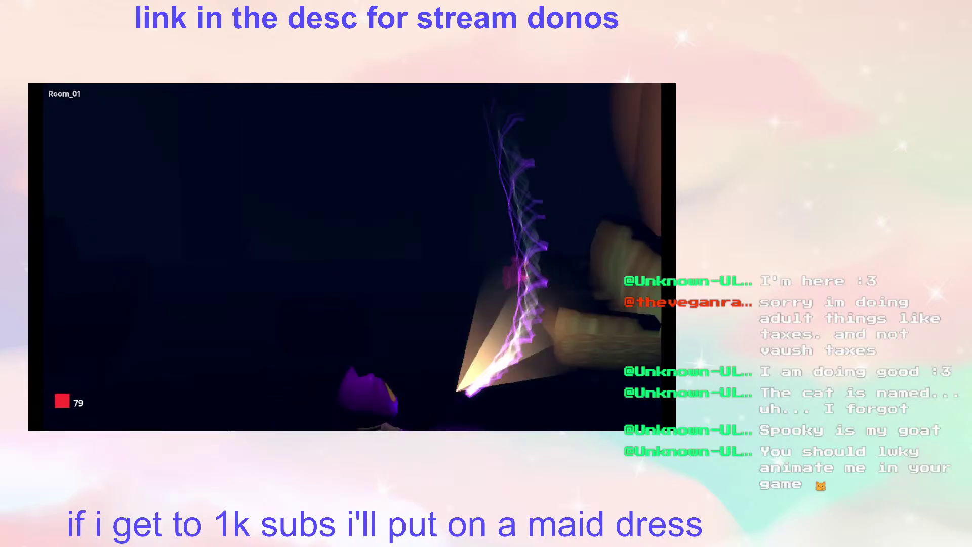
pyautogui.press('w')
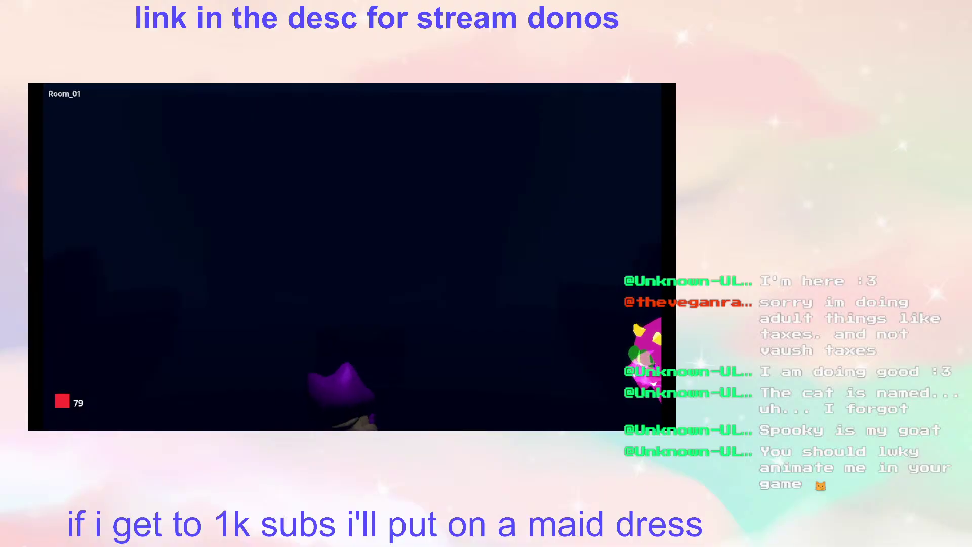
pyautogui.press('d')
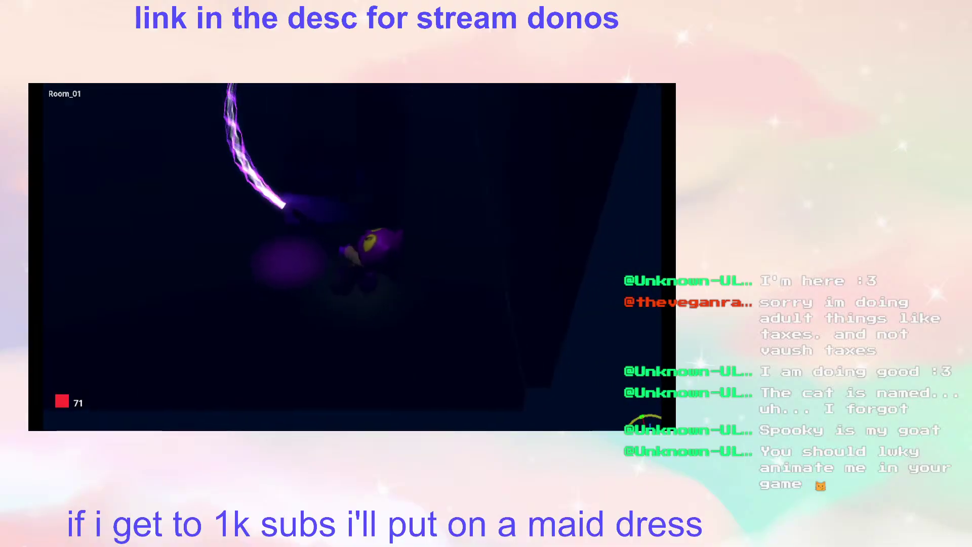
pyautogui.press('a')
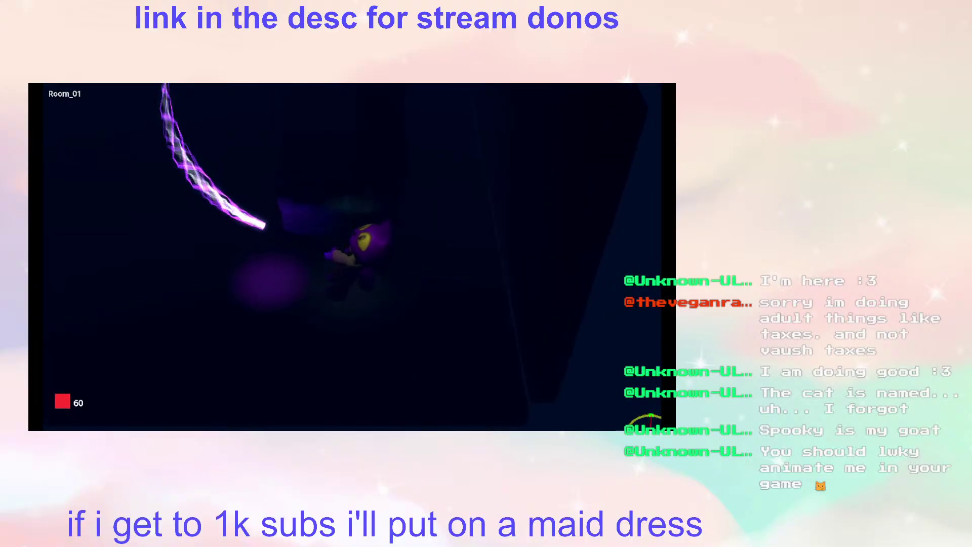
pyautogui.press('s')
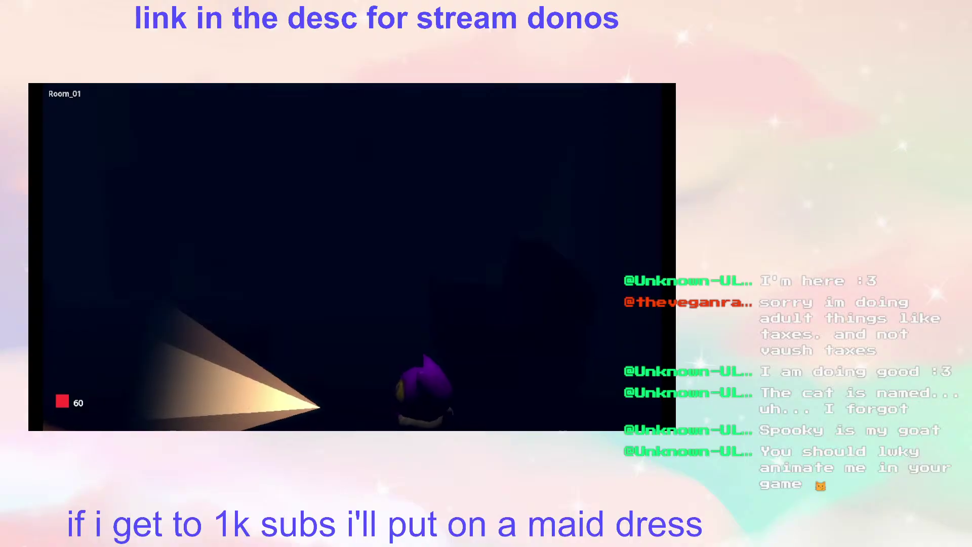
pyautogui.press('a')
pyautogui.press('w')
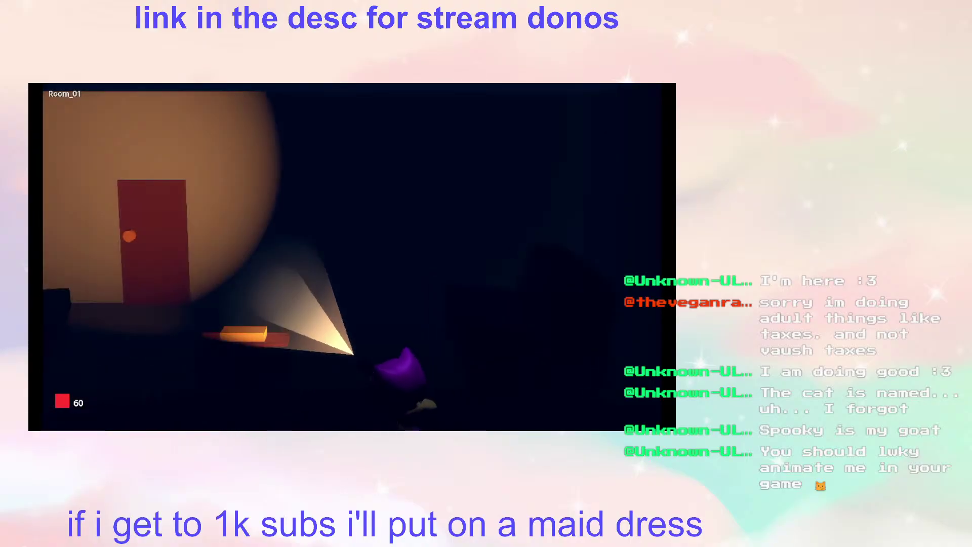
pyautogui.press('a')
pyautogui.press('f')
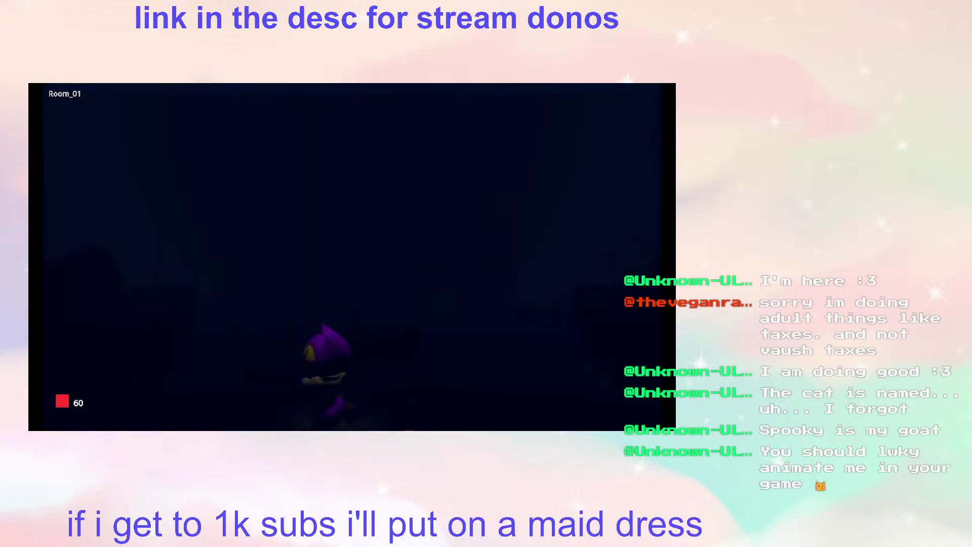
pyautogui.press('a')
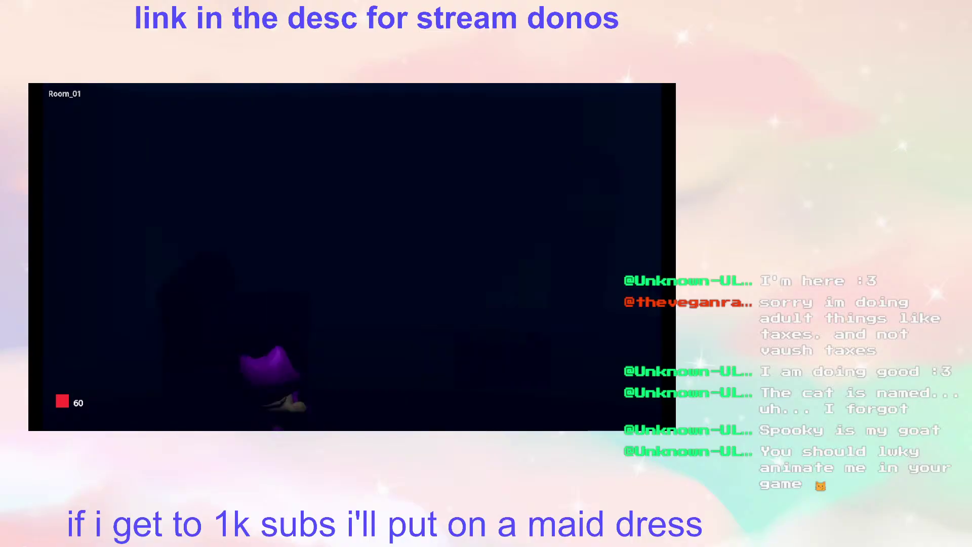
pyautogui.press('d')
pyautogui.press('f')
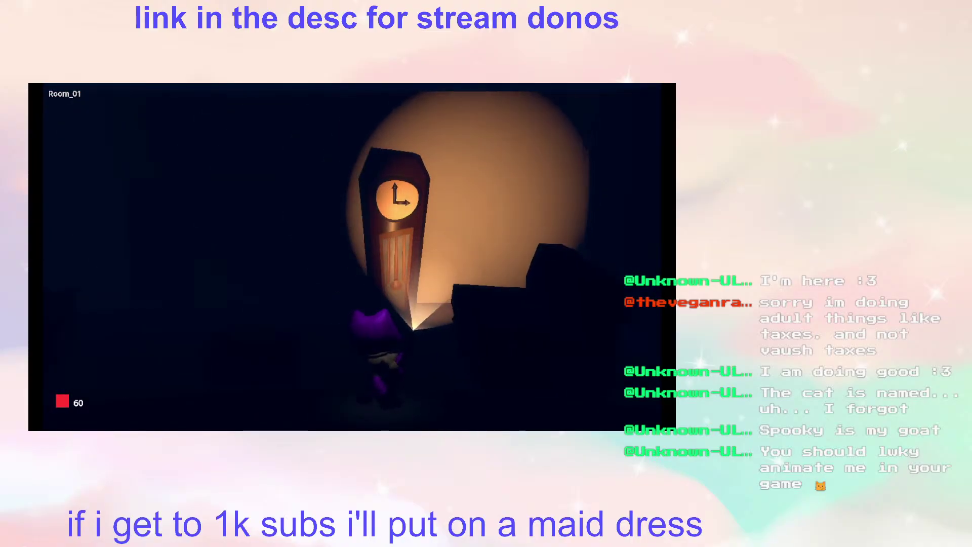
# Step: Restart the game's test run and try the locked red door in Room_01
pyautogui.press('Escape')
pyautogui.press('F5')
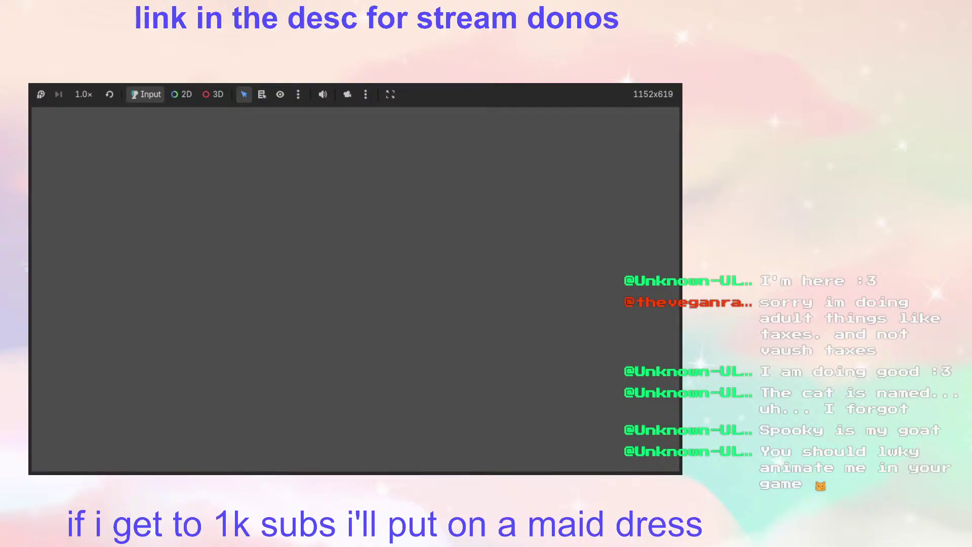
pyautogui.press('F8')
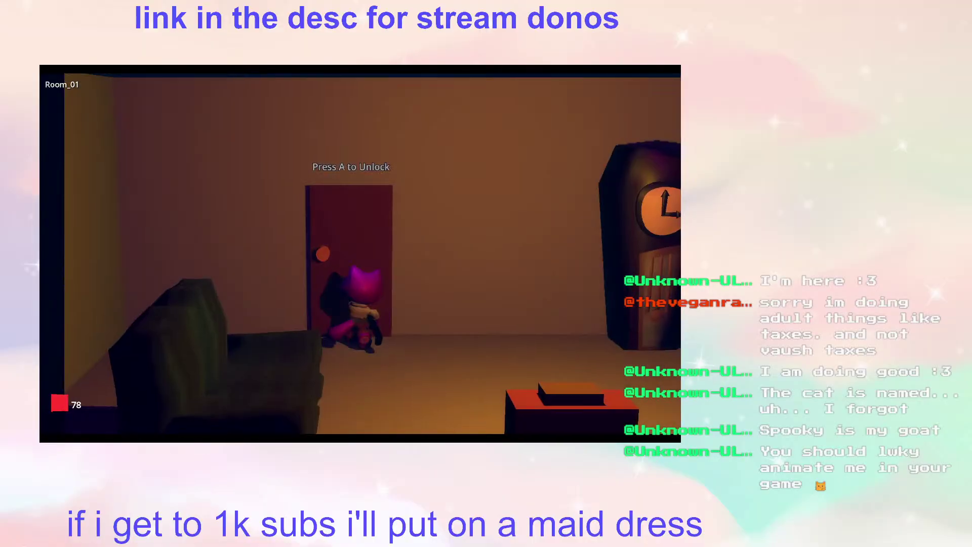
pyautogui.press('a')
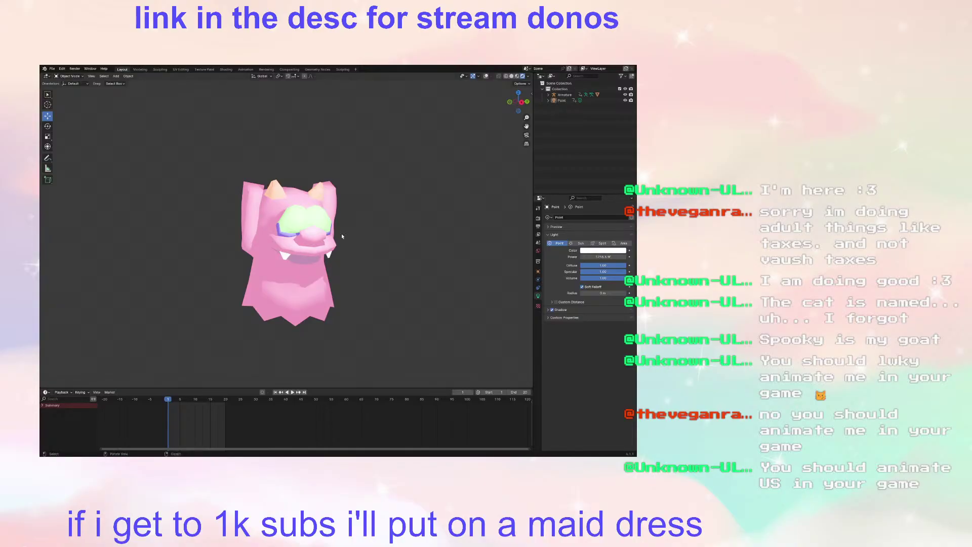
# Step: Start a new scene file, saving the changes to the pink ghost file
pyautogui.click(52, 69)
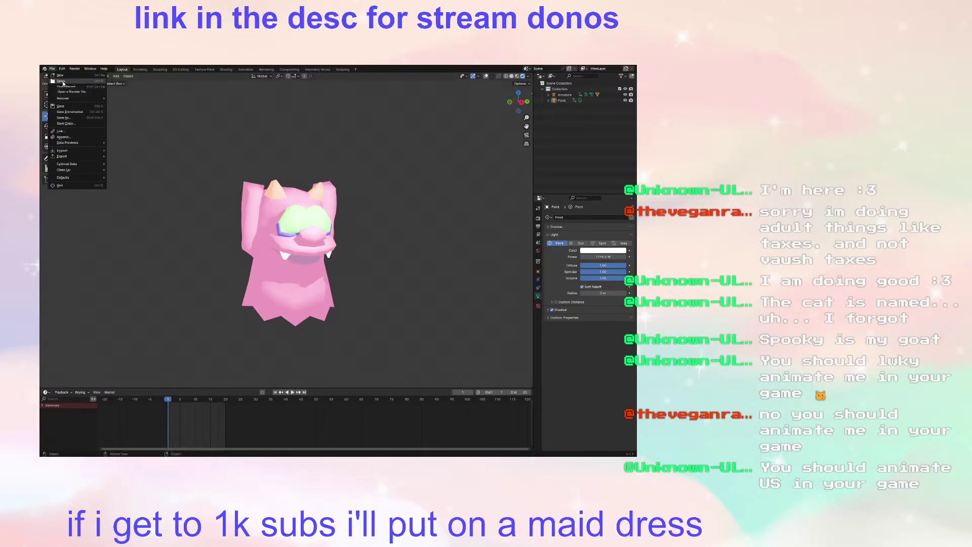
pyautogui.moveTo(59, 100)
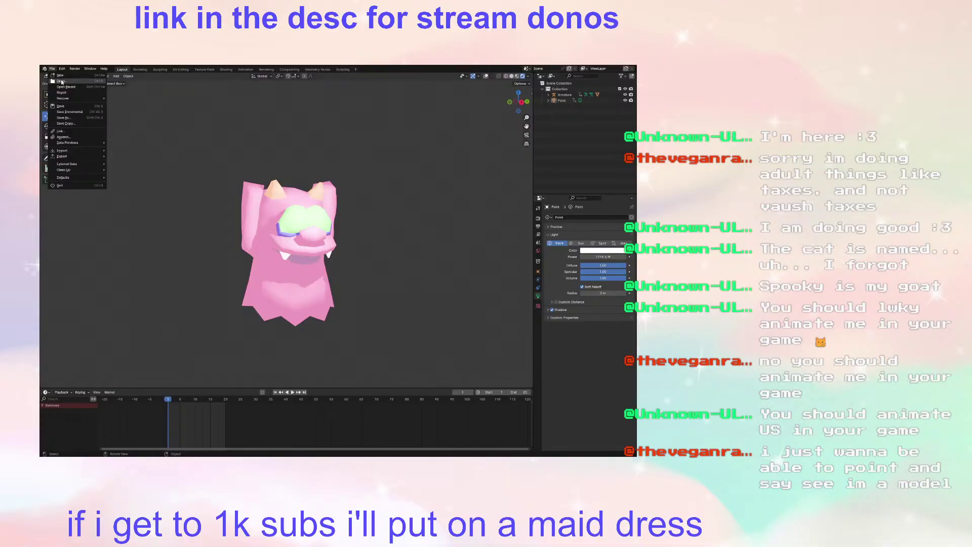
pyautogui.moveTo(58, 75)
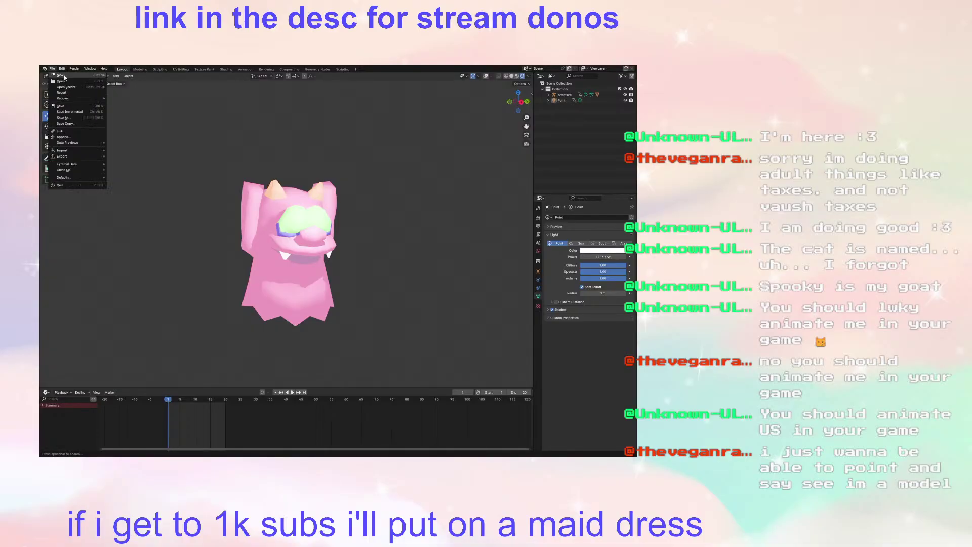
pyautogui.click(64, 81)
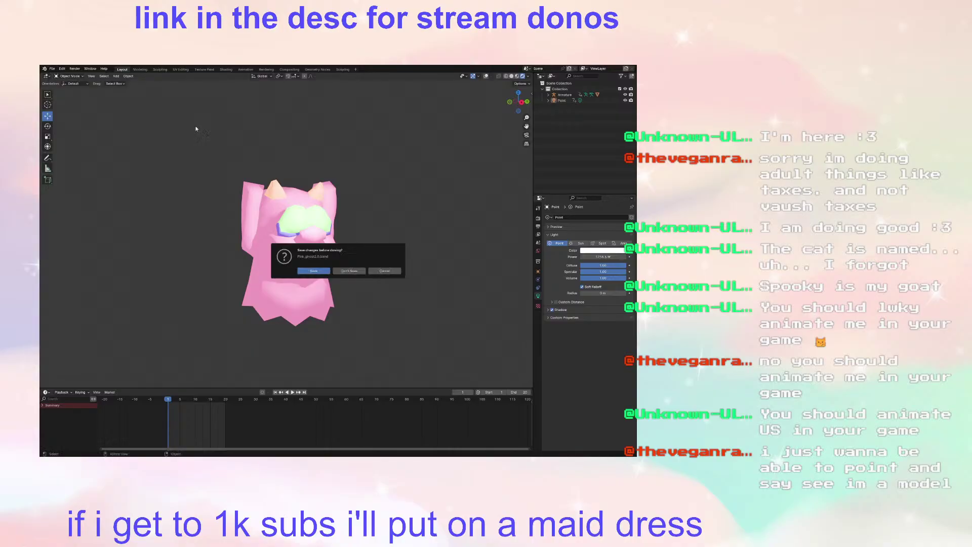
pyautogui.click(324, 272)
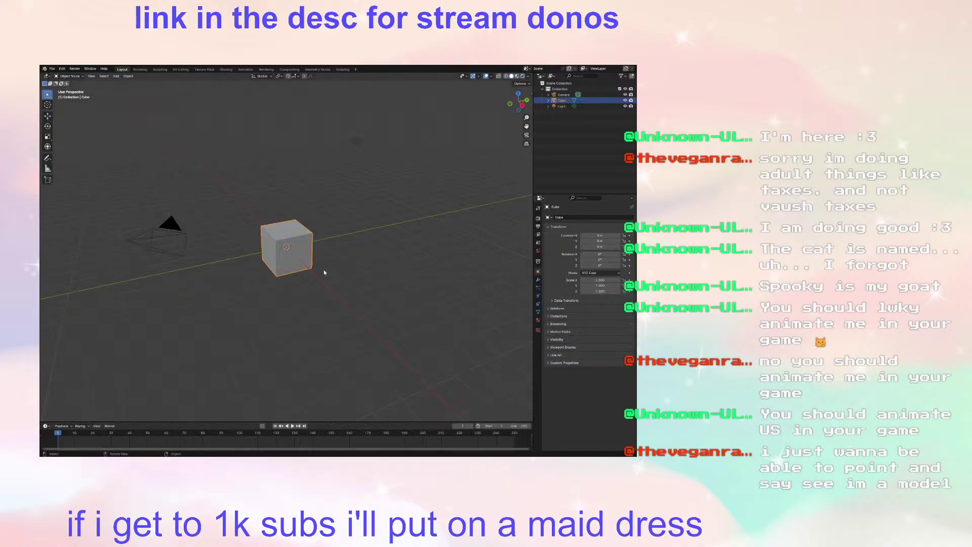
# Step: Delete the default light and the default camera from the new scene
pyautogui.moveTo(324, 272); pyautogui.dragTo(375, 284, button='middle')
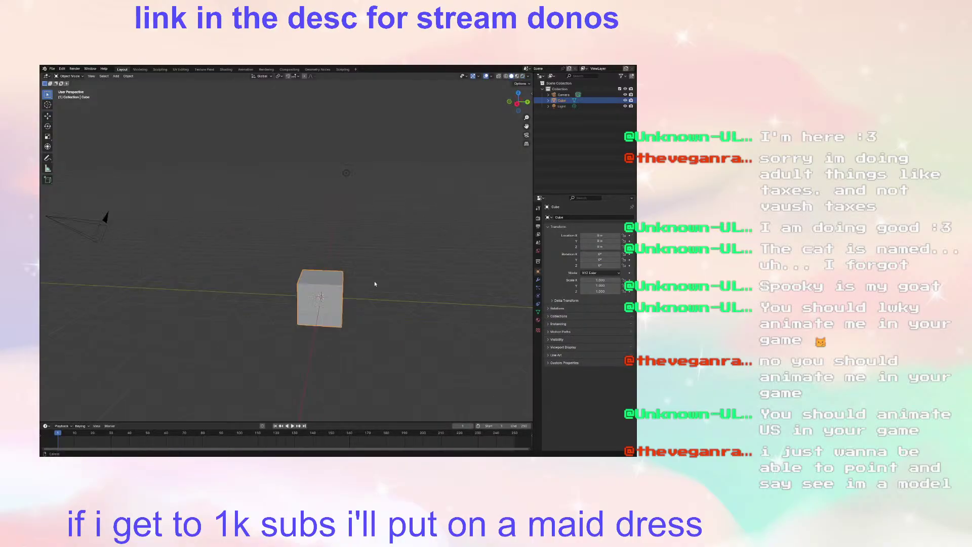
pyautogui.click(348, 174)
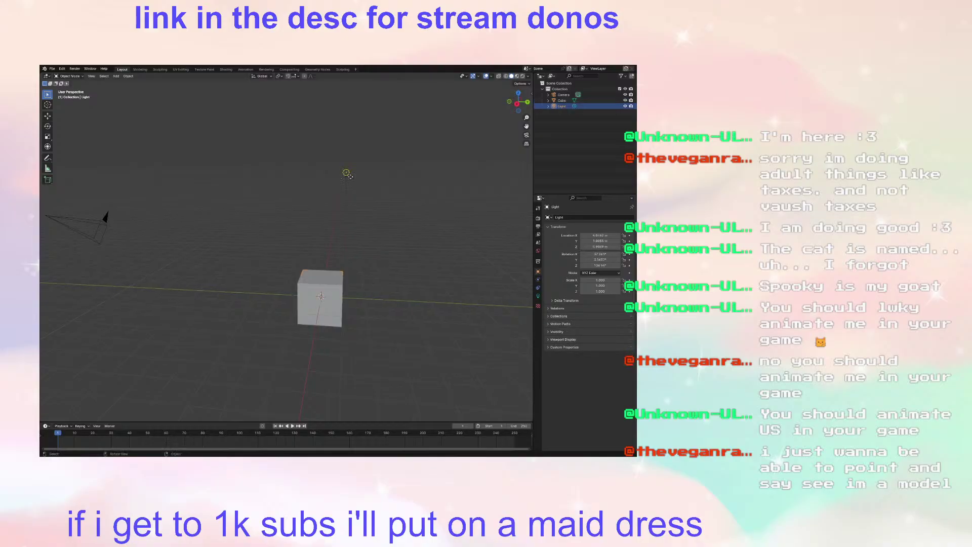
pyautogui.press('Delete')
pyautogui.click(103, 224)
pyautogui.press('Delete')
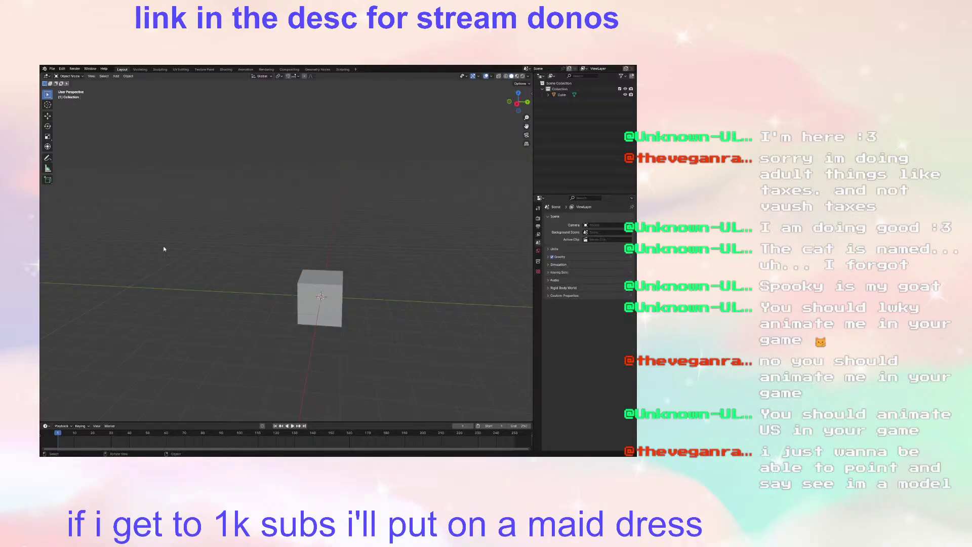
# Step: Move the default cube straight up along the Z axis so it floats above the grid floor
pyautogui.click(320, 303)
pyautogui.moveTo(320, 303); pyautogui.dragTo(326, 296, button='middle')
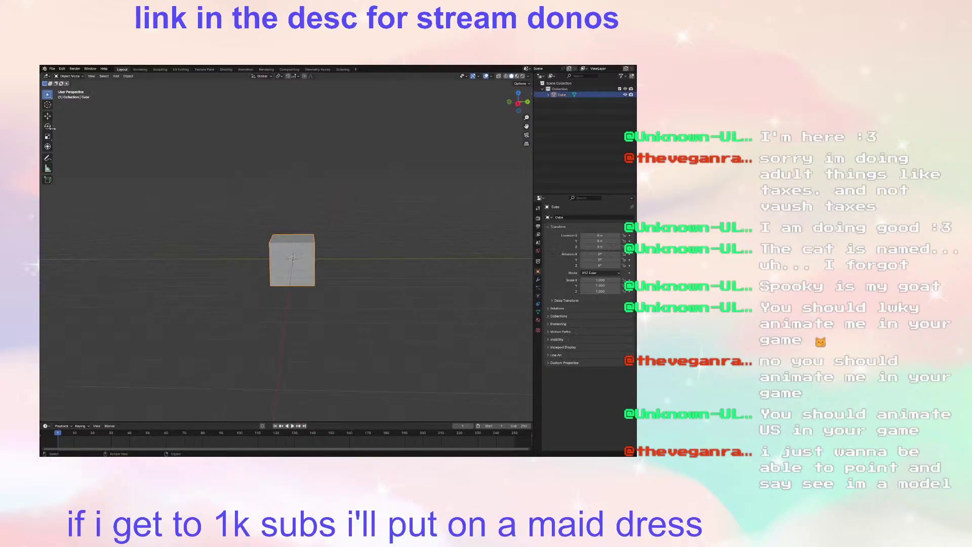
pyautogui.click(47, 116)
pyautogui.moveTo(293, 235); pyautogui.dragTo(292, 187)
# Step: Put the cube in Edit Mode and add a vertical loop cut through its centre
pyautogui.moveTo(314, 239); pyautogui.dragTo(366, 256, button='middle')
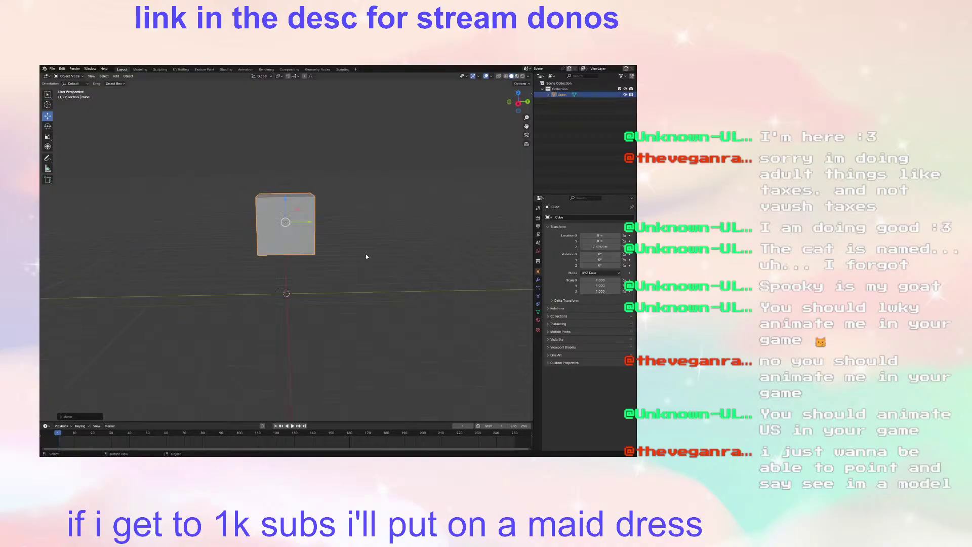
pyautogui.scroll(2, 366, 257)
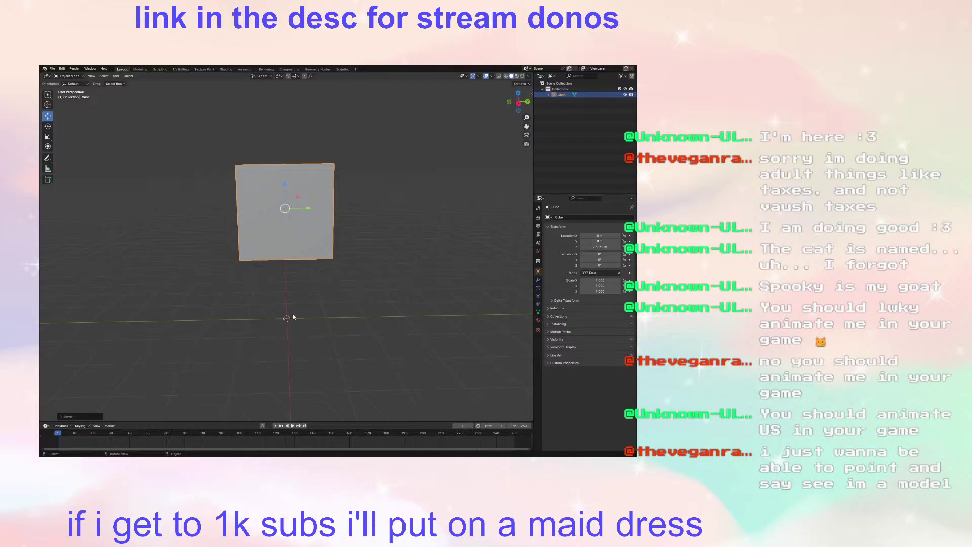
pyautogui.scroll(2, 330, 292)
pyautogui.moveTo(329, 292)
pyautogui.mouseDown(button='middle')
pyautogui.moveTo(319, 294)
pyautogui.moveTo(322, 278)
pyautogui.mouseUp(button='middle')
pyautogui.scroll(-1, 318, 294)
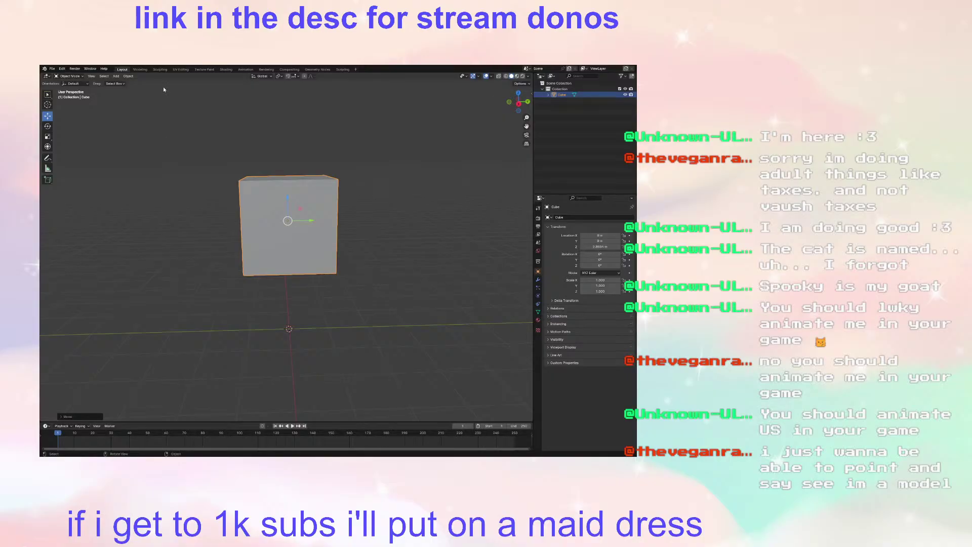
pyautogui.click(71, 76)
pyautogui.press('Tab')
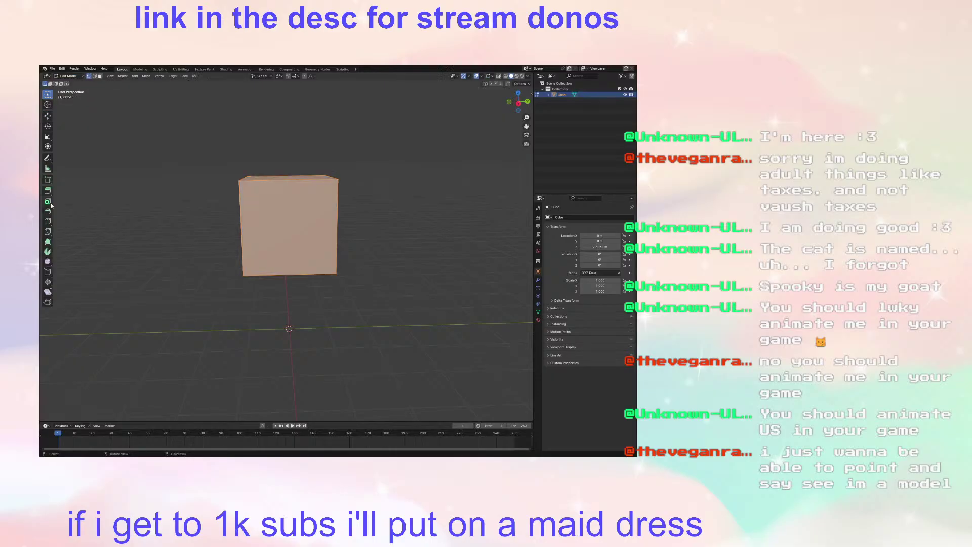
pyautogui.click(47, 221)
pyautogui.click(282, 239)
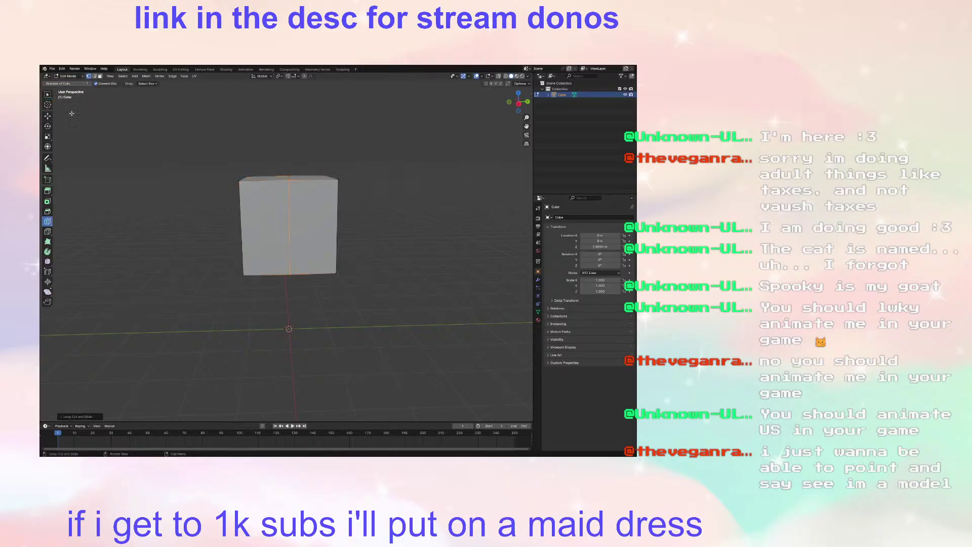
# Step: Select the faces on one side of the centre loop cut and delete that half of the cube
pyautogui.click(47, 116)
pyautogui.moveTo(126, 152); pyautogui.dragTo(380, 267, button='middle')
pyautogui.click(246, 152)
pyautogui.click(349, 245)
pyautogui.click(348, 245)
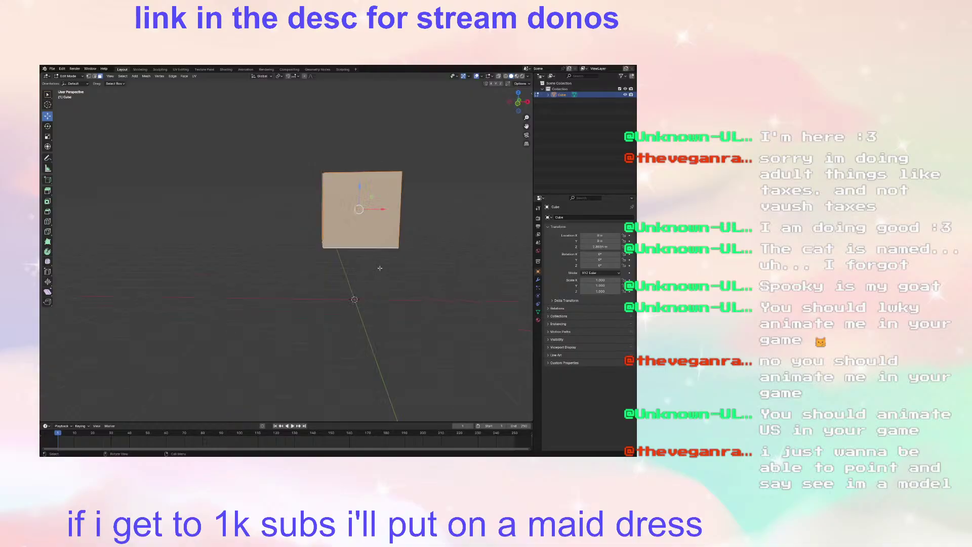
pyautogui.press('x')
pyautogui.click(379, 278)
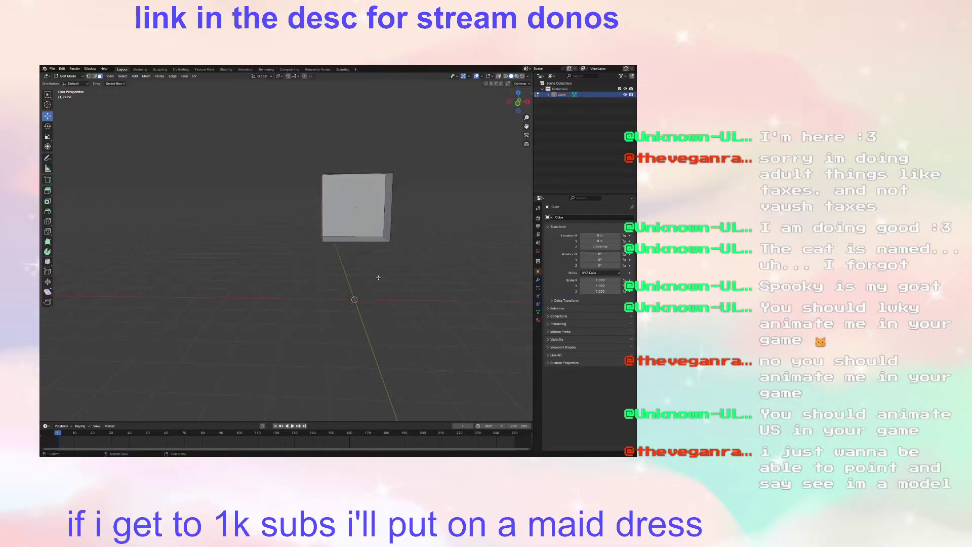
# Step: Add one vertical and one horizontal loop cut through the middle of the remaining half cube
pyautogui.moveTo(399, 293); pyautogui.dragTo(387, 252, button='middle')
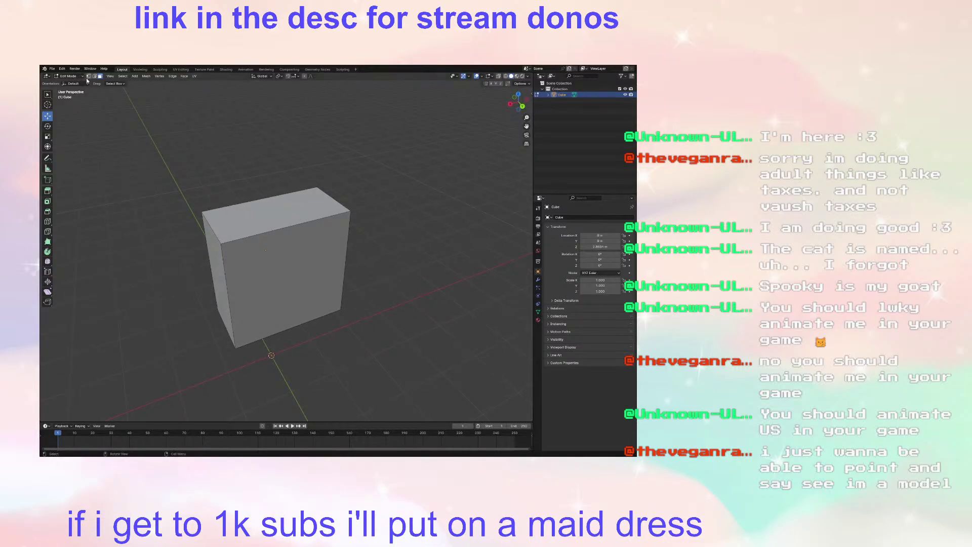
pyautogui.click(47, 221)
pyautogui.moveTo(272, 229); pyautogui.dragTo(273, 230)
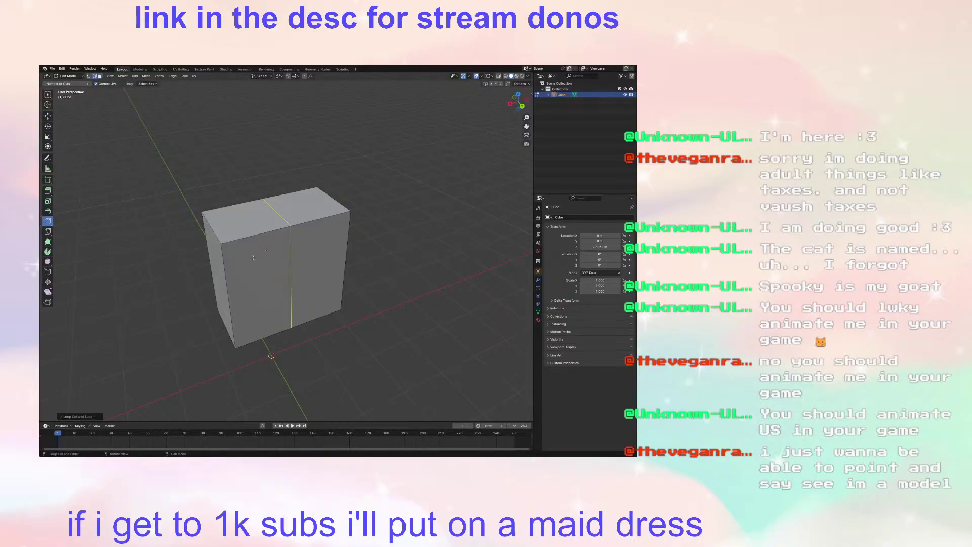
pyautogui.moveTo(237, 281); pyautogui.dragTo(236, 282)
pyautogui.click(47, 116)
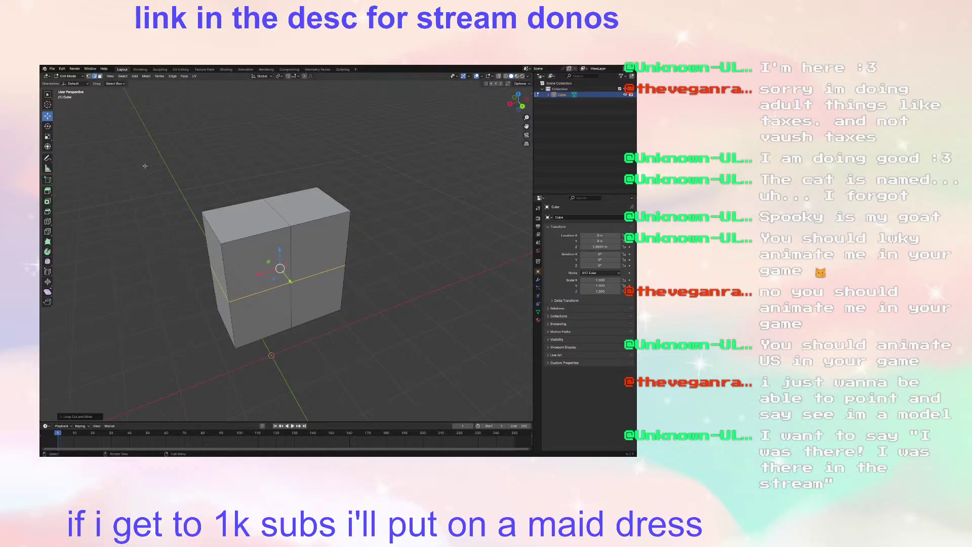
# Step: In vertex selection, select the four edge midpoints of the half cube's closed side face and scale them outward
pyautogui.click(88, 76)
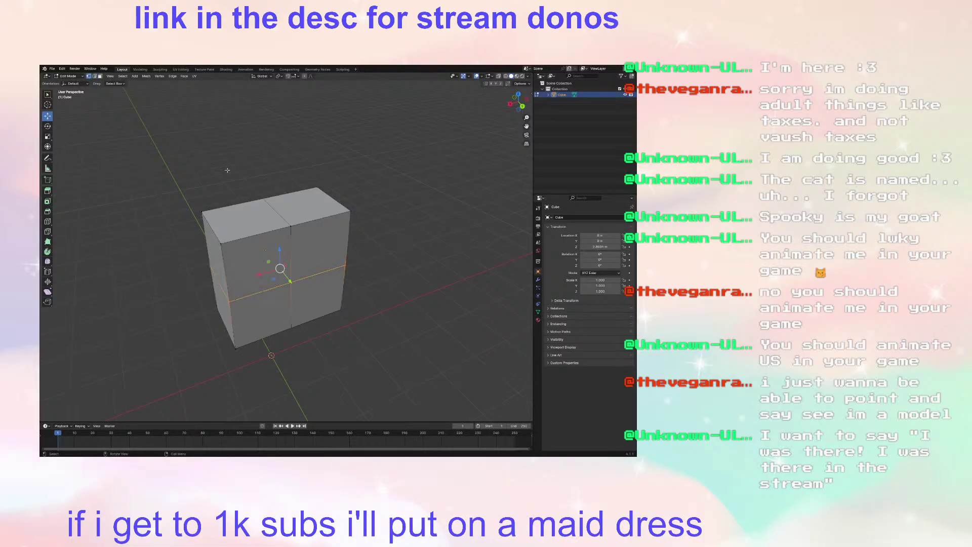
pyautogui.click(291, 226)
pyautogui.keyDown('alt'); pyautogui.keyDown('shift'); pyautogui.click(347, 263); pyautogui.keyUp('shift'); pyautogui.keyUp('alt')
pyautogui.press('s')
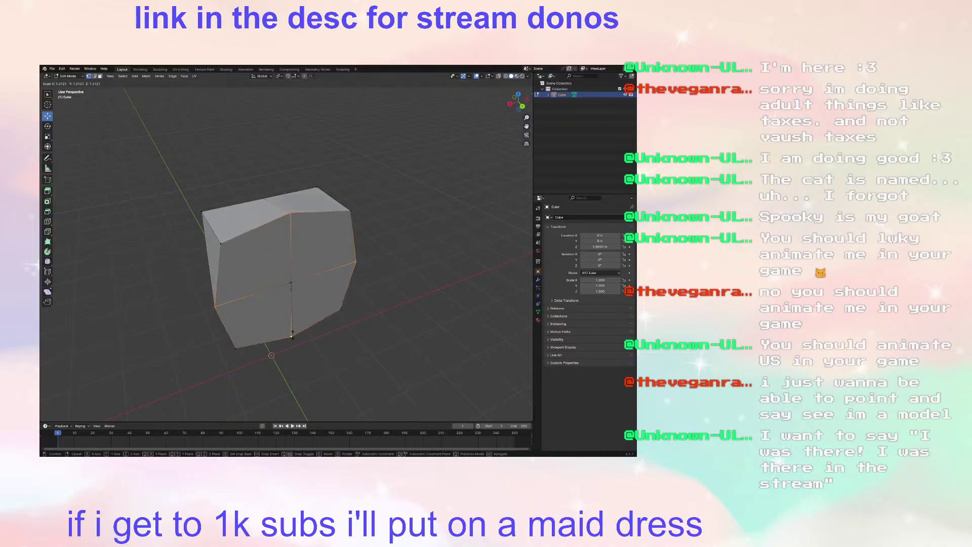
pyautogui.click(293, 337)
# Step: Try to scale only the two side midpoint vertices of the half cube's open rim outward
pyautogui.click(204, 214)
pyautogui.moveTo(204, 215); pyautogui.dragTo(372, 218, button='middle')
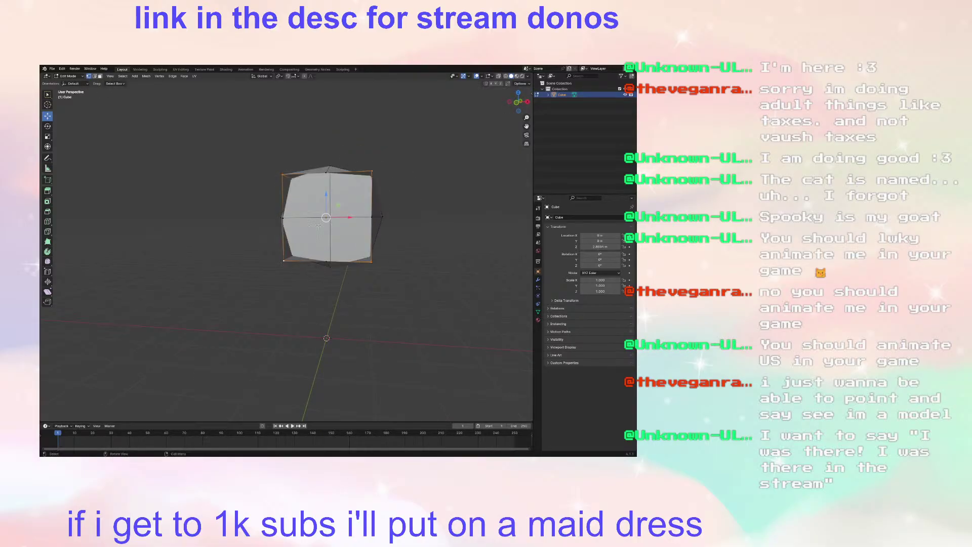
pyautogui.click(372, 218)
pyautogui.keyDown('shift'); pyautogui.click(283, 217); pyautogui.keyUp('shift')
pyautogui.click(285, 216)
pyautogui.keyDown('shift'); pyautogui.click(373, 218); pyautogui.keyUp('shift')
pyautogui.moveTo(373, 218); pyautogui.dragTo(381, 231, button='middle')
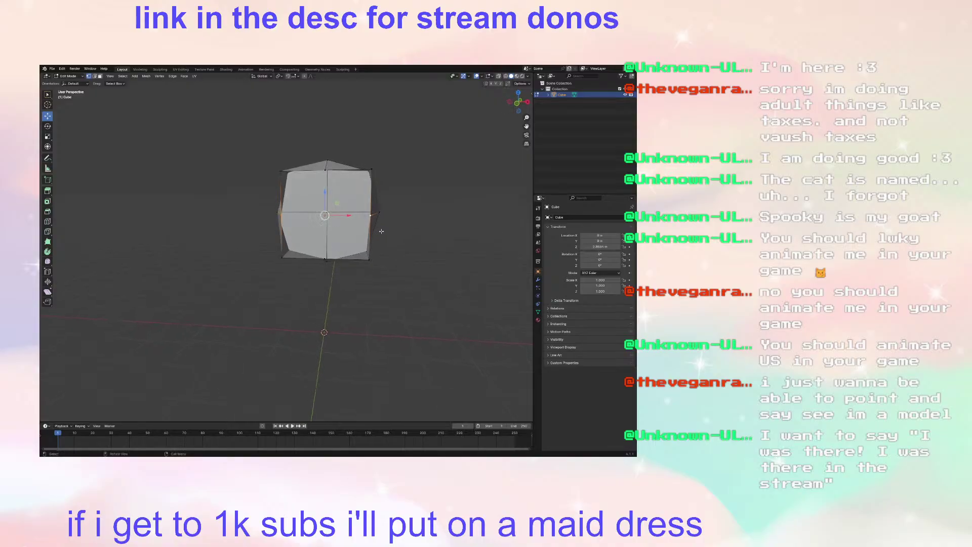
pyautogui.press('s')
pyautogui.click(392, 234)
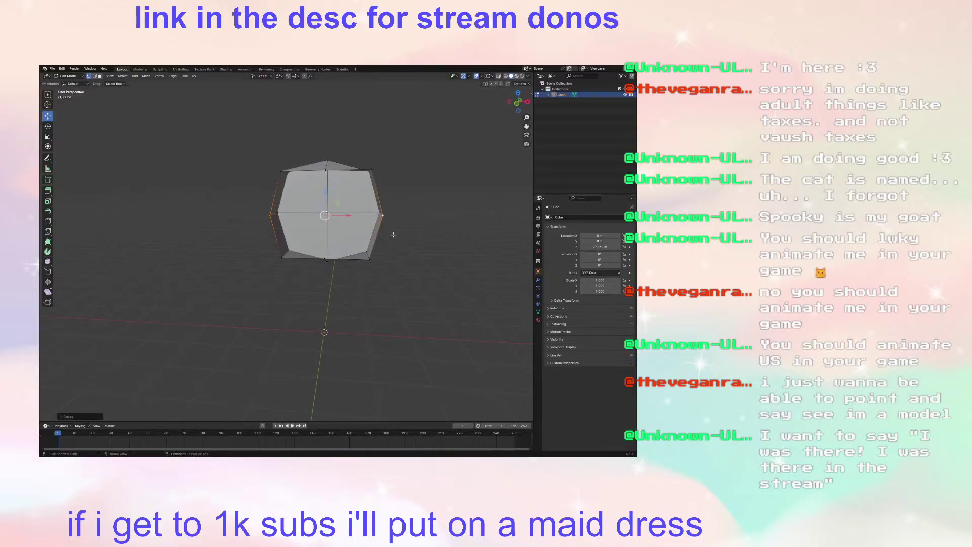
pyautogui.hotkey('ctrl', 'z')
pyautogui.hotkey('ctrl', 'z')
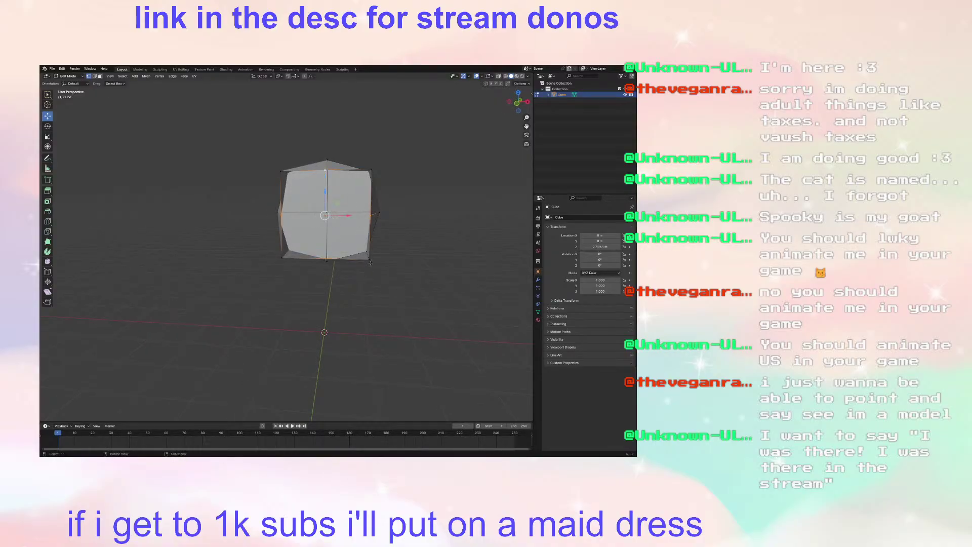
# Step: Scale the four midpoint vertices of the open rim outward so the rim becomes roughly octagonal
pyautogui.press('s')
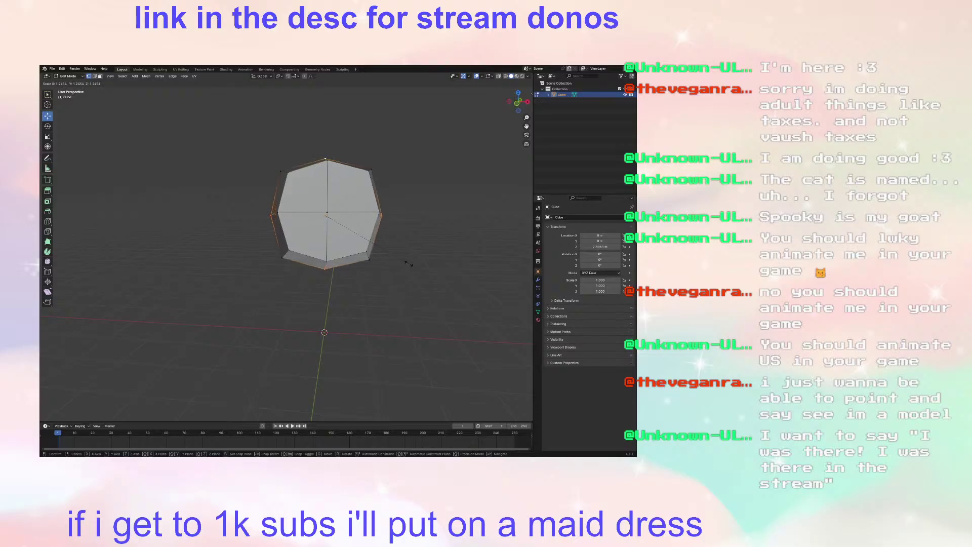
pyautogui.click(409, 263)
pyautogui.moveTo(408, 208); pyautogui.dragTo(346, 240, button='middle')
pyautogui.press('s')
pyautogui.click(420, 264)
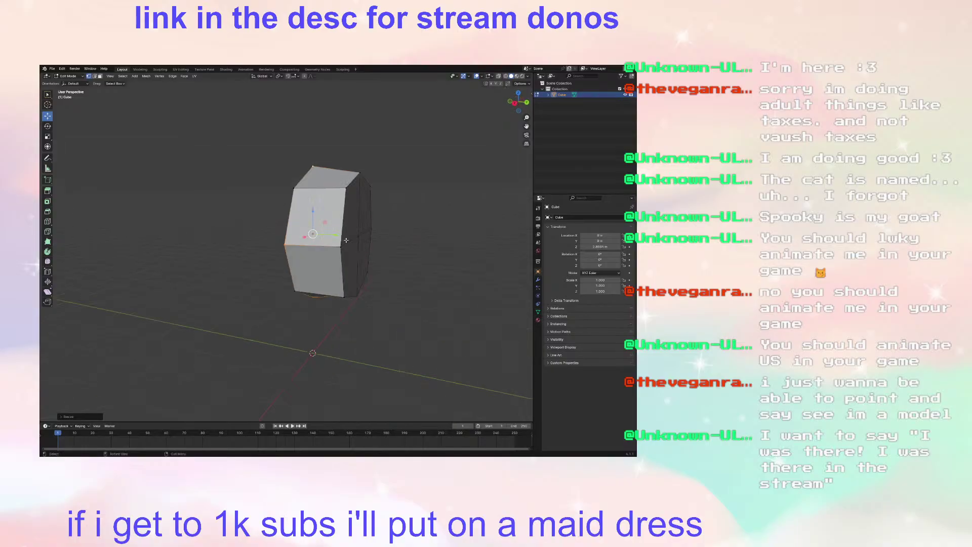
# Step: Pull the centre vertex of the closed side face outward along the Y axis
pyautogui.click(367, 235)
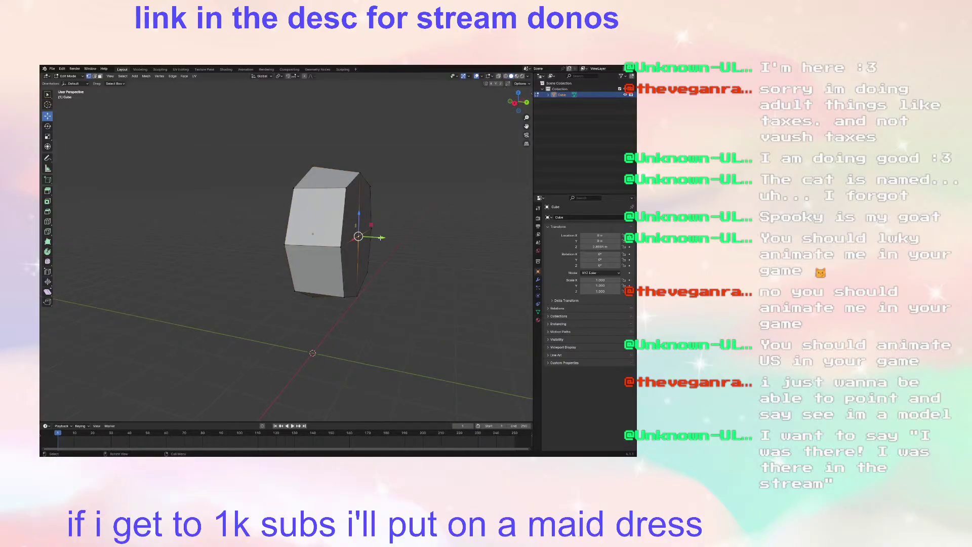
pyautogui.press('g')
pyautogui.press('y')
pyautogui.click(401, 250)
pyautogui.moveTo(407, 255); pyautogui.dragTo(383, 287, button='middle')
pyautogui.moveTo(322, 248); pyautogui.dragTo(360, 236, button='middle')
# Step: Add a Mirror modifier to the mesh and set it to mirror across the Y axis only
pyautogui.press('a')
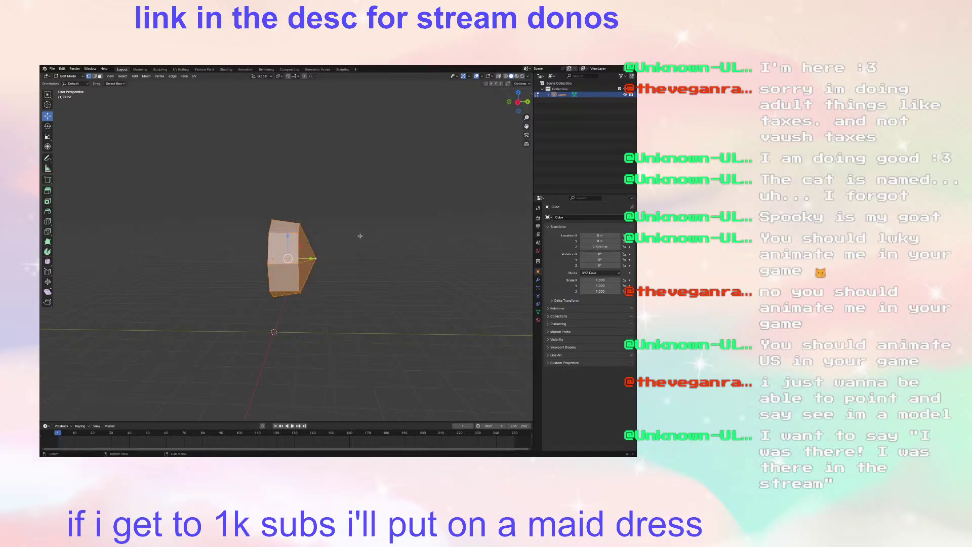
pyautogui.click(538, 280)
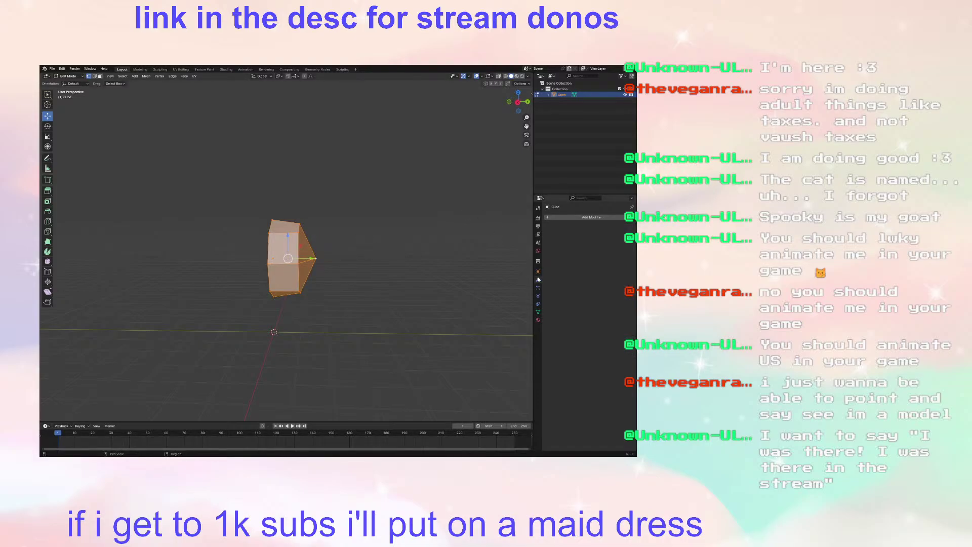
pyautogui.click(551, 218)
pyautogui.moveTo(538, 233)
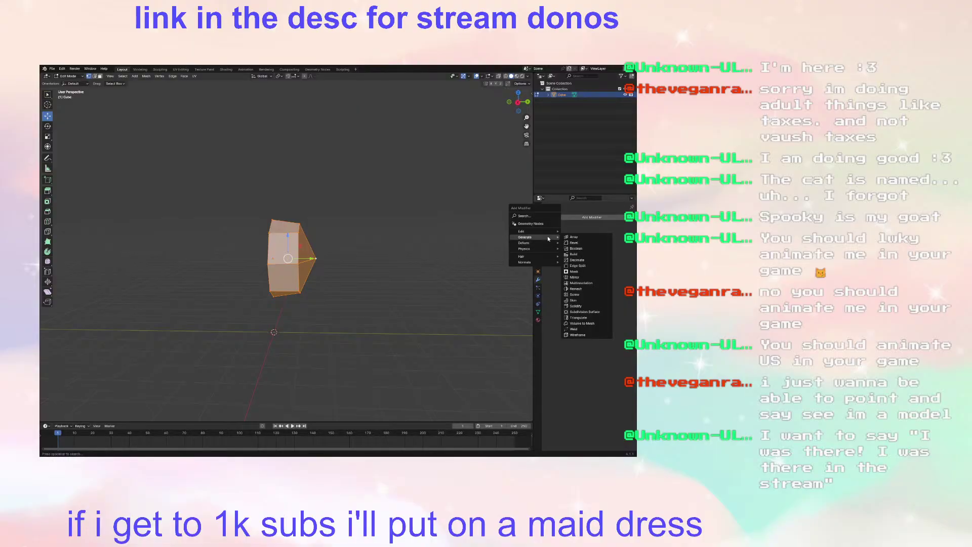
pyautogui.click(574, 277)
pyautogui.click(603, 235)
pyautogui.click(587, 236)
pyautogui.click(373, 253)
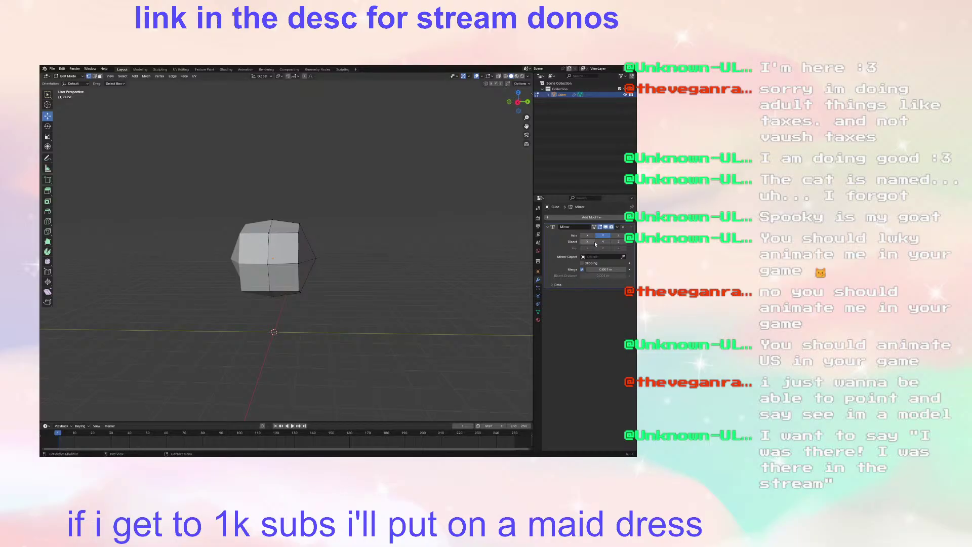
# Step: Add a Subdivision Surface modifier after the mirror and show its smoothing on the edit cage
pyautogui.click(567, 218)
pyautogui.moveTo(565, 222)
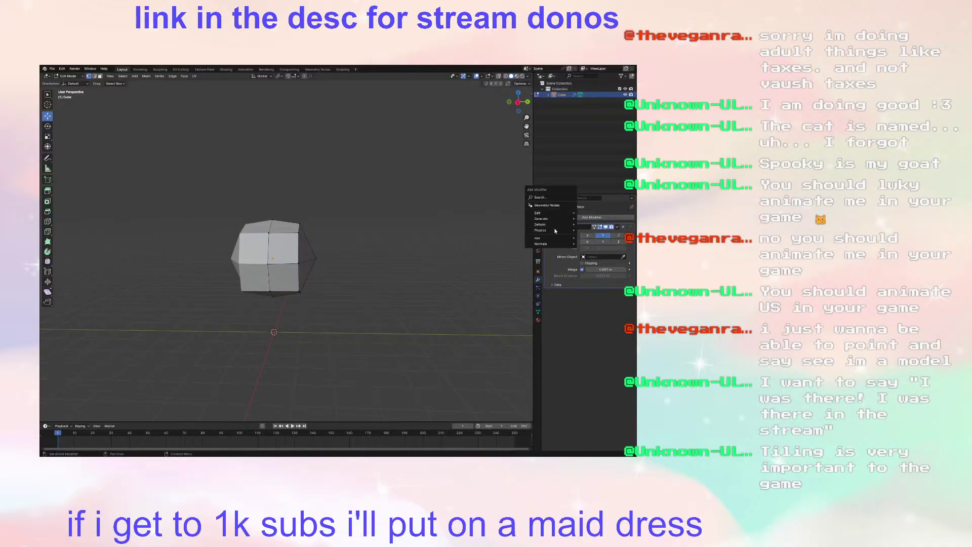
pyautogui.press('Escape')
pyautogui.moveTo(570, 217)
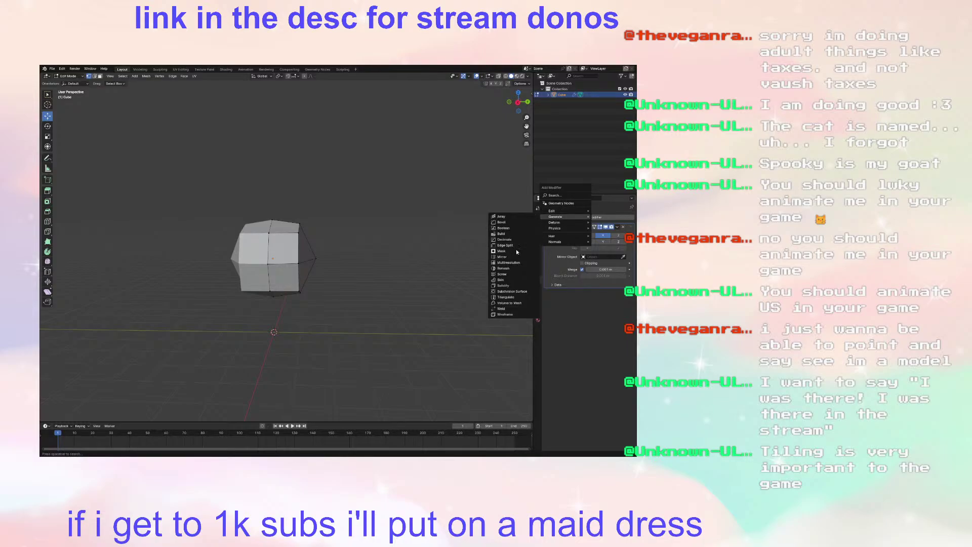
pyautogui.click(511, 293)
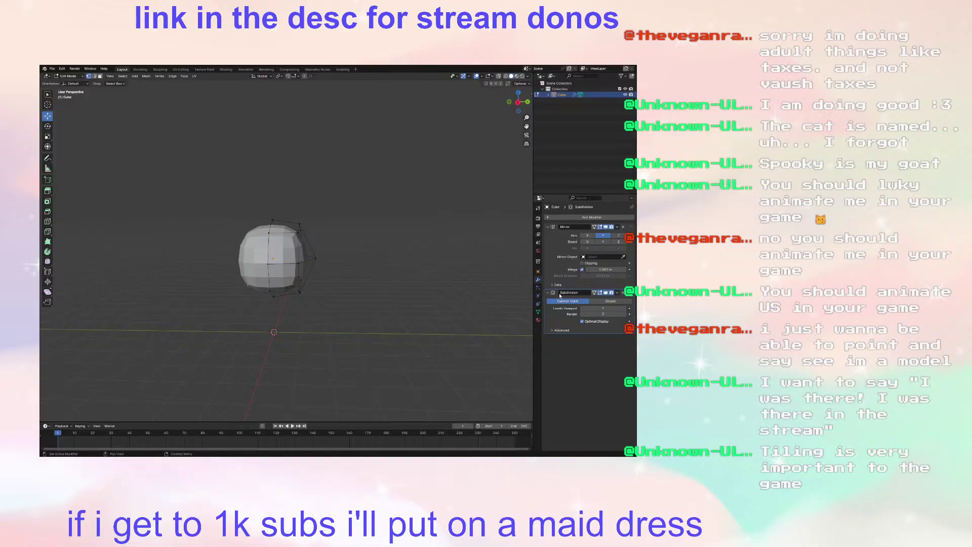
pyautogui.moveTo(309, 237); pyautogui.dragTo(327, 256, button='middle')
pyautogui.scroll(3, 401, 250)
pyautogui.scroll(-3, 390, 259)
pyautogui.moveTo(390, 258); pyautogui.dragTo(392, 261, button='middle')
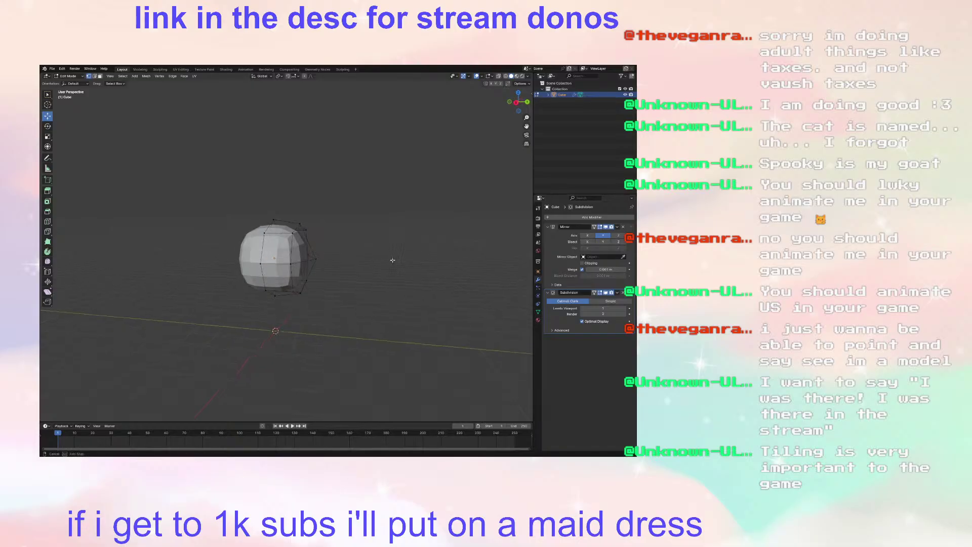
pyautogui.click(596, 293)
pyautogui.moveTo(400, 264); pyautogui.dragTo(433, 275, button='middle')
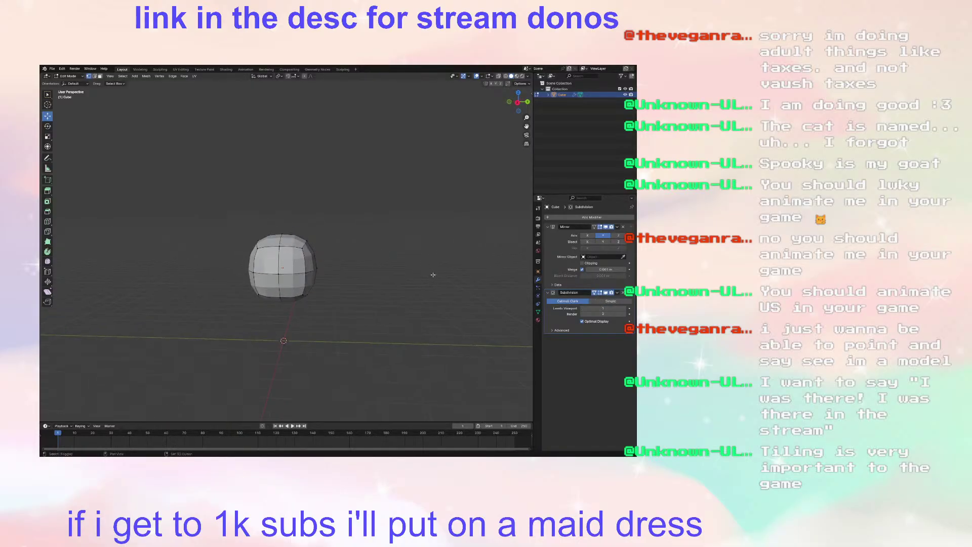
# Step: Select the two bottom faces and move them down along the Z axis to elongate the body
pyautogui.moveTo(376, 261); pyautogui.dragTo(222, 245, button='middle')
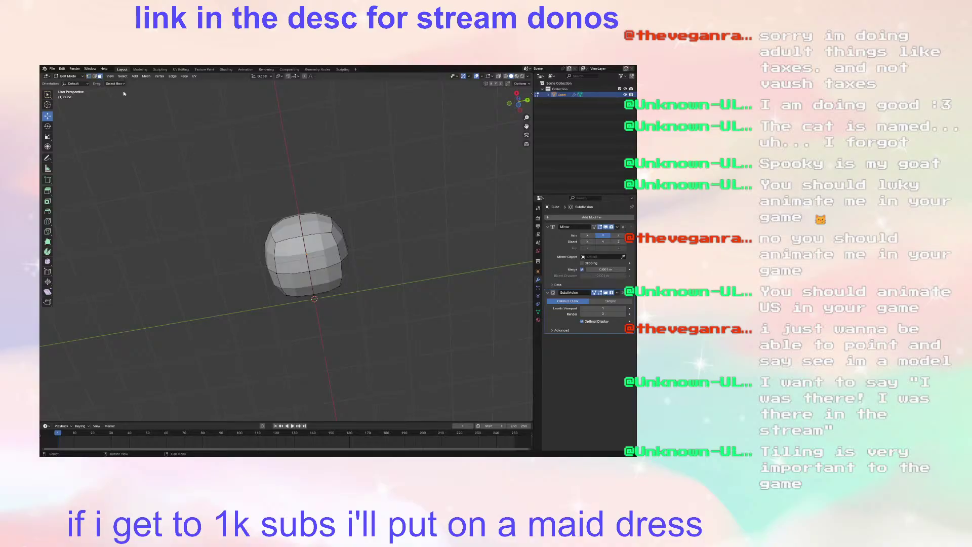
pyautogui.click(324, 259)
pyautogui.keyDown('shift'); pyautogui.click(325, 280); pyautogui.keyUp('shift')
pyautogui.moveTo(325, 276); pyautogui.dragTo(310, 324, button='middle')
pyautogui.press('g')
pyautogui.press('z')
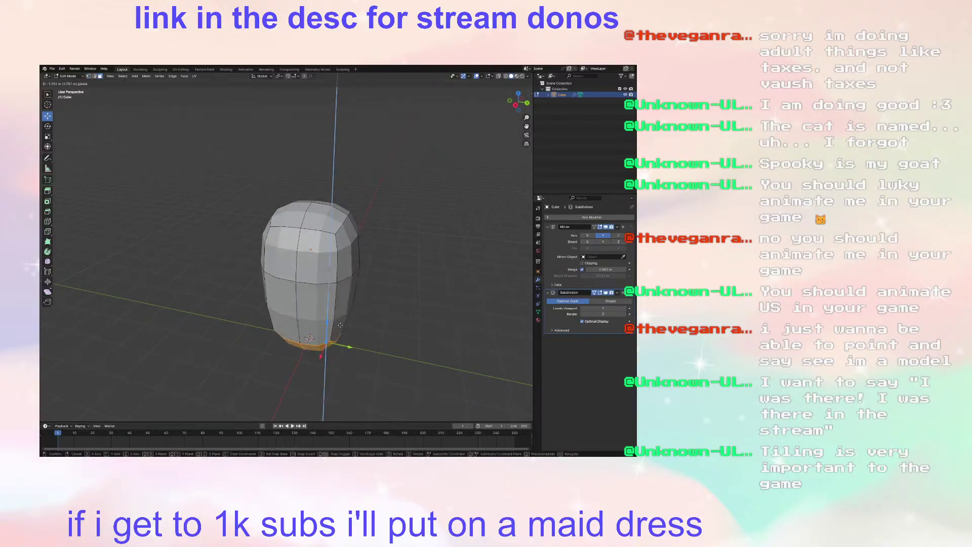
pyautogui.click(338, 337)
# Step: Add a horizontal loop cut around the elongated lower part of the body
pyautogui.click(48, 228)
pyautogui.click(48, 222)
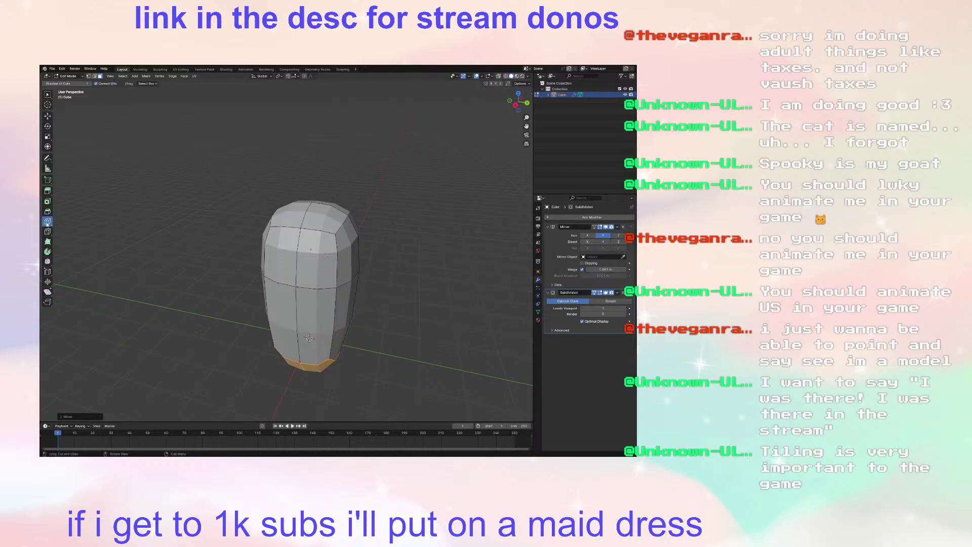
pyautogui.click(305, 302)
# Step: Select the lower horizontal edge loop and move it up along the Z axis in the back view
pyautogui.click(48, 105)
pyautogui.click(47, 116)
pyautogui.click(196, 206)
pyautogui.moveTo(414, 344); pyautogui.dragTo(349, 343, button='middle')
pyautogui.keyDown('ctrl'); pyautogui.click(305, 337); pyautogui.keyUp('ctrl')
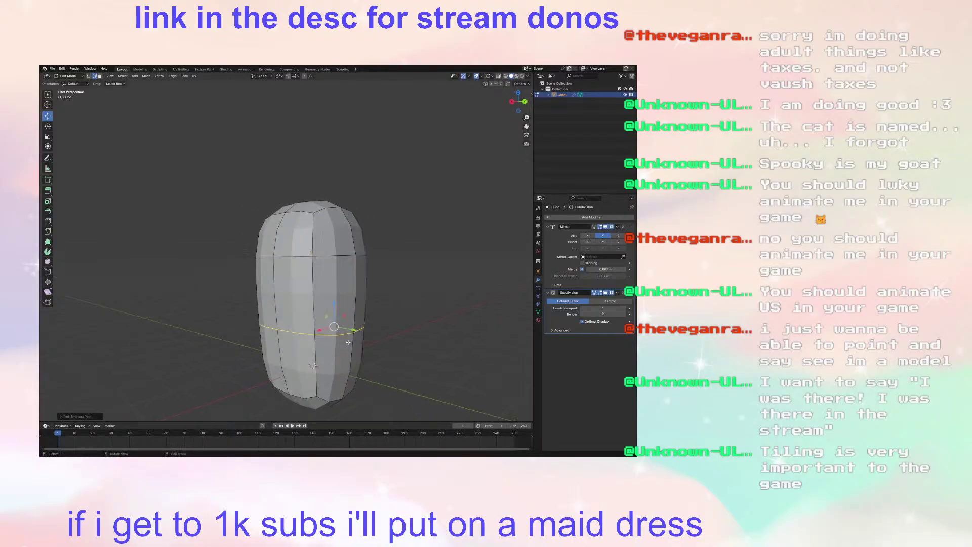
pyautogui.click(525, 103)
pyautogui.click(511, 101)
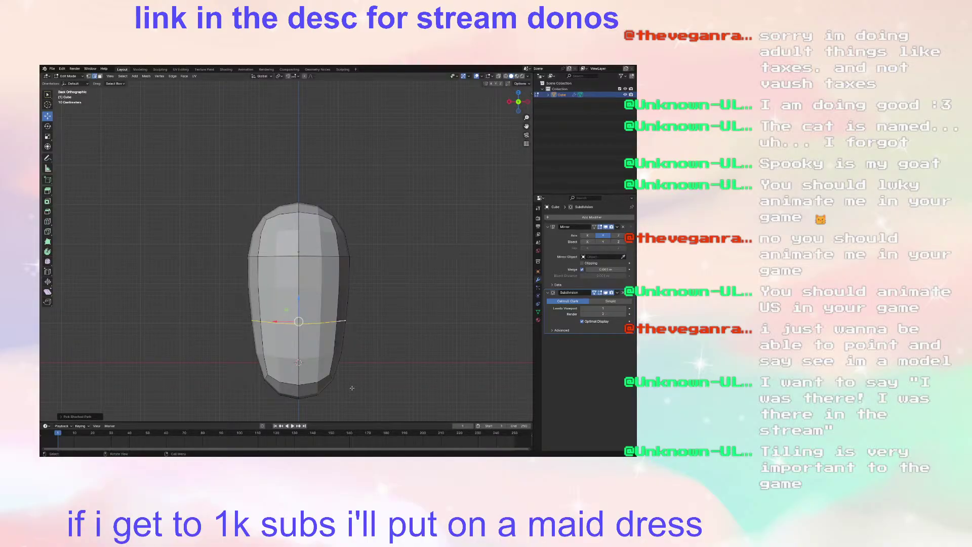
pyautogui.moveTo(300, 301); pyautogui.dragTo(304, 267)
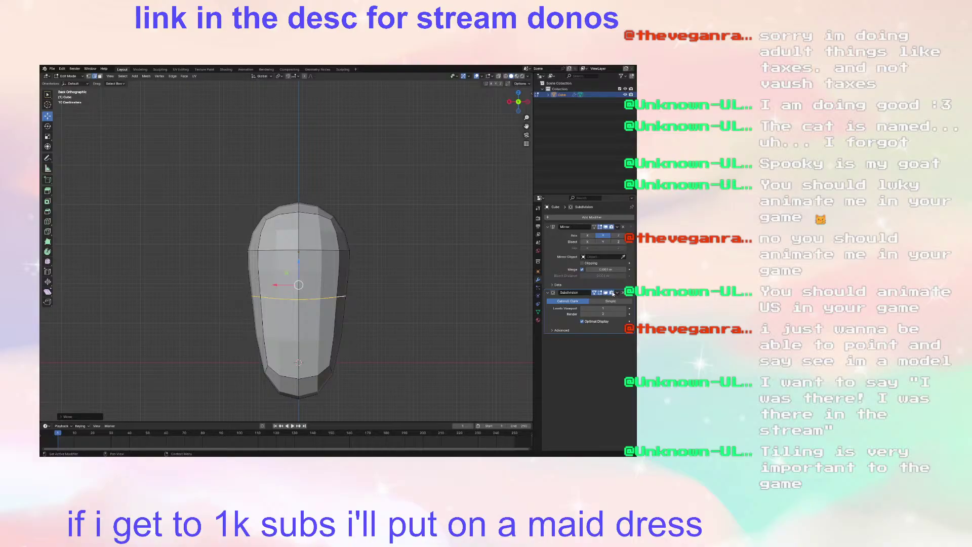
# Step: Remove the Subdivision Surface modifier, leaving only the mirror on the mesh
pyautogui.click(623, 293)
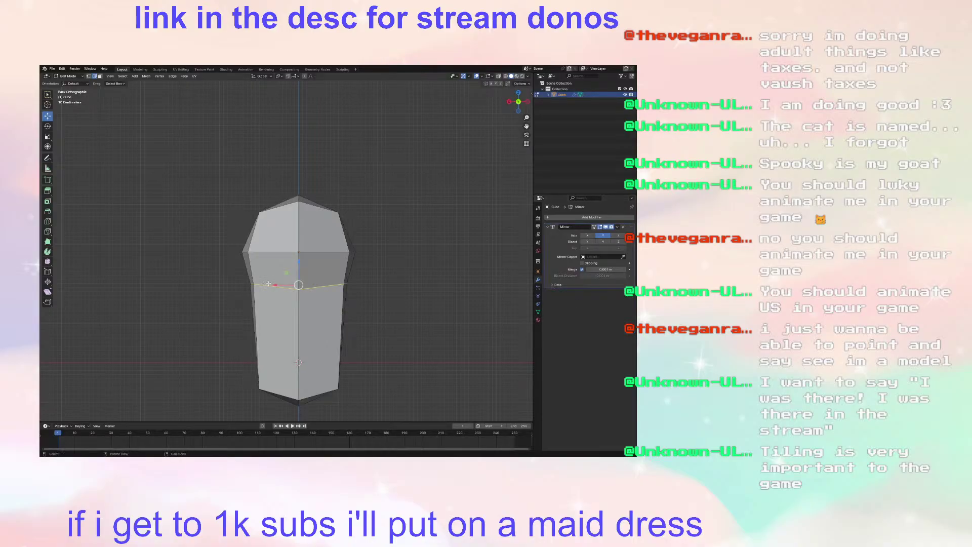
pyautogui.moveTo(310, 300); pyautogui.dragTo(286, 291, button='middle')
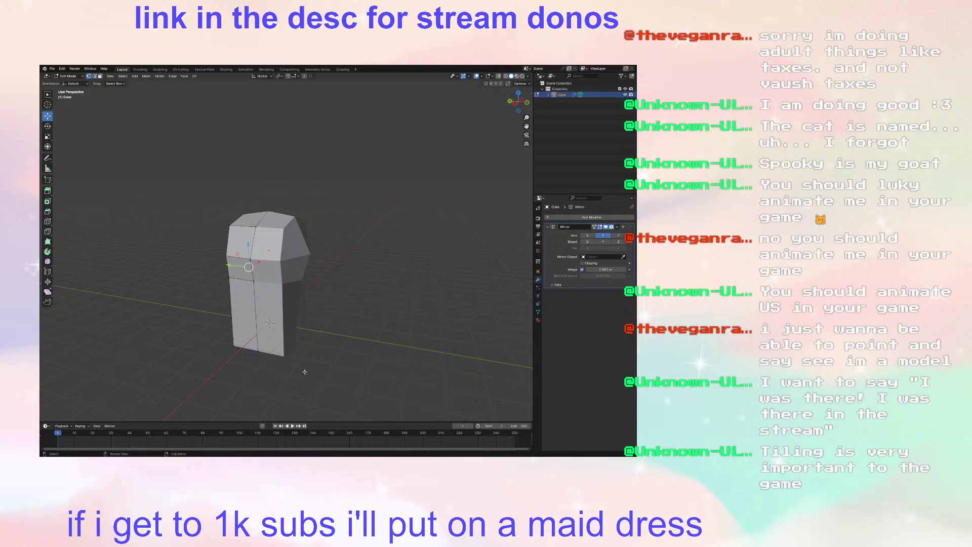
pyautogui.moveTo(346, 362)
pyautogui.mouseDown(button='middle')
pyautogui.moveTo(225, 351)
pyautogui.moveTo(284, 368)
pyautogui.moveTo(229, 353)
pyautogui.moveTo(349, 363)
pyautogui.mouseUp(button='middle')
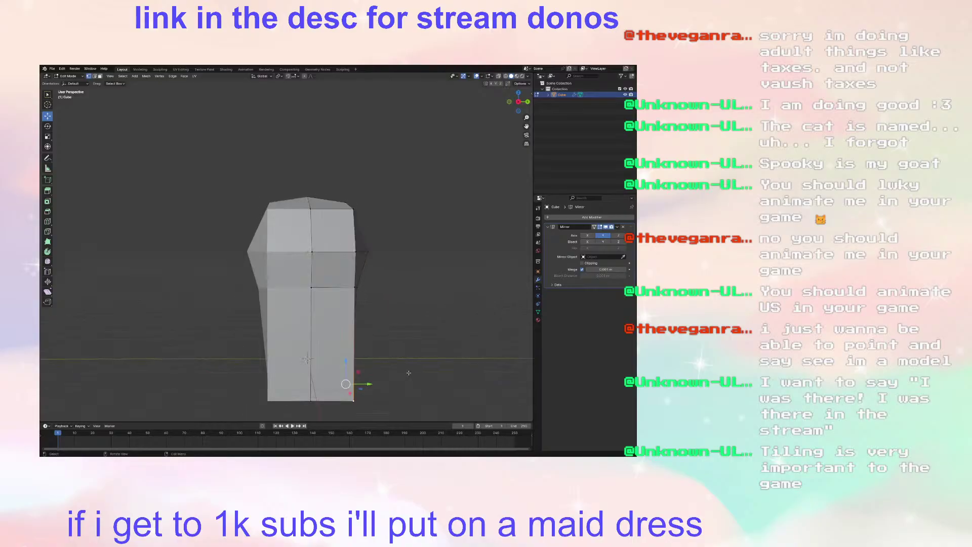
# Step: Scale the selected bottom corner vertices inward and raise them along the Z axis
pyautogui.press('s')
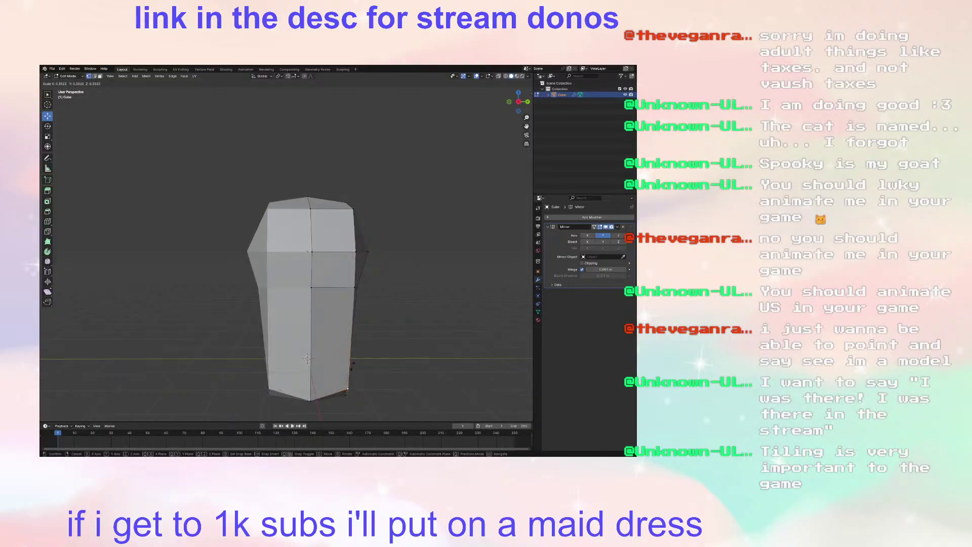
pyautogui.click(314, 363)
pyautogui.moveTo(314, 363); pyautogui.dragTo(368, 347, button='middle')
pyautogui.moveTo(367, 353); pyautogui.dragTo(366, 304)
# Step: Select further vertices on the bottom edge of the body and move them up along the Z axis
pyautogui.click(337, 341)
pyautogui.click(293, 337)
pyautogui.moveTo(328, 335); pyautogui.dragTo(349, 344, button='middle')
pyautogui.moveTo(314, 329); pyautogui.dragTo(320, 304)
# Step: Undo the sideways vertex move and scale the selected bottom vertices outward along the X axis instead
pyautogui.moveTo(319, 305); pyautogui.dragTo(252, 327, button='middle')
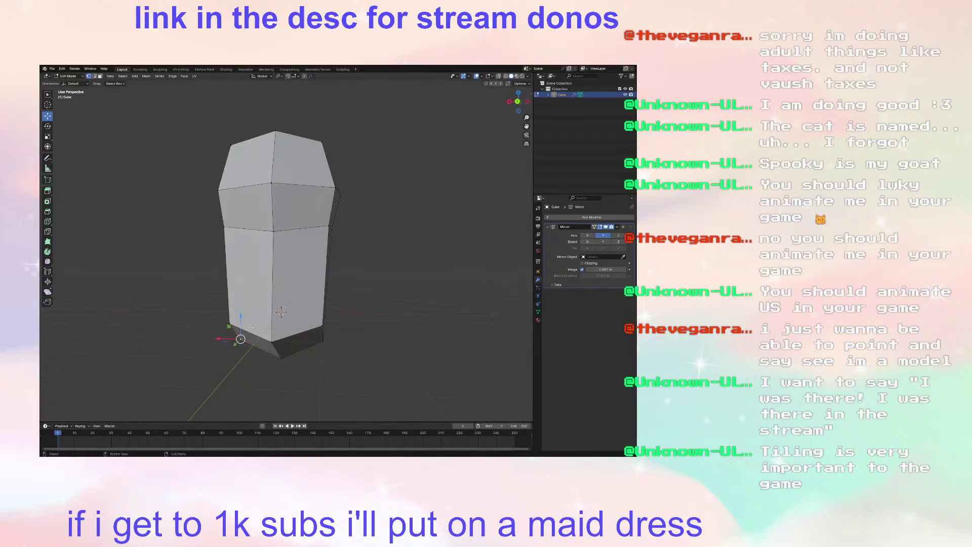
pyautogui.moveTo(224, 340); pyautogui.dragTo(236, 340)
pyautogui.hotkey('ctrl', 'z')
pyautogui.press('s')
pyautogui.press('x')
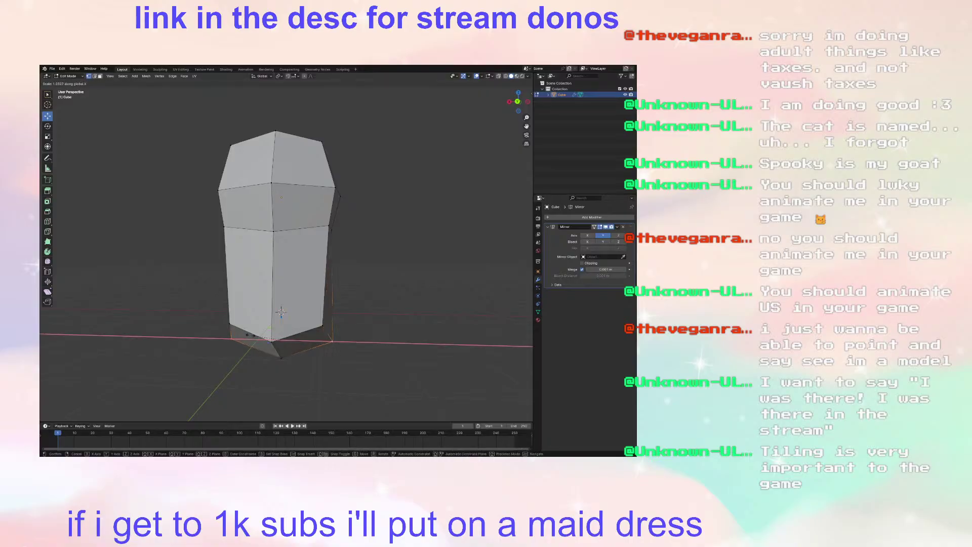
pyautogui.click(248, 336)
# Step: Raise the remaining low vertex on the underside of the body along the Z axis
pyautogui.moveTo(247, 336); pyautogui.dragTo(320, 329, button='middle')
pyautogui.moveTo(292, 318); pyautogui.dragTo(291, 300)
# Step: Select the horizontal edge loop below the head, scale it inward to form a neck, and shift it along the Y axis
pyautogui.moveTo(337, 303); pyautogui.dragTo(363, 270, button='middle')
pyautogui.scroll(2, 299, 342)
pyautogui.keyDown('alt'); pyautogui.click(303, 275); pyautogui.keyUp('alt')
pyautogui.press('s')
pyautogui.click(282, 265)
pyautogui.press('g')
pyautogui.press('y')
pyautogui.click(359, 273)
# Step: Move the protruding vertex on the side of the head inward along the Y axis
pyautogui.moveTo(368, 253); pyautogui.dragTo(356, 255)
pyautogui.moveTo(354, 260); pyautogui.dragTo(363, 278, button='middle')
pyautogui.scroll(1, 347, 263)
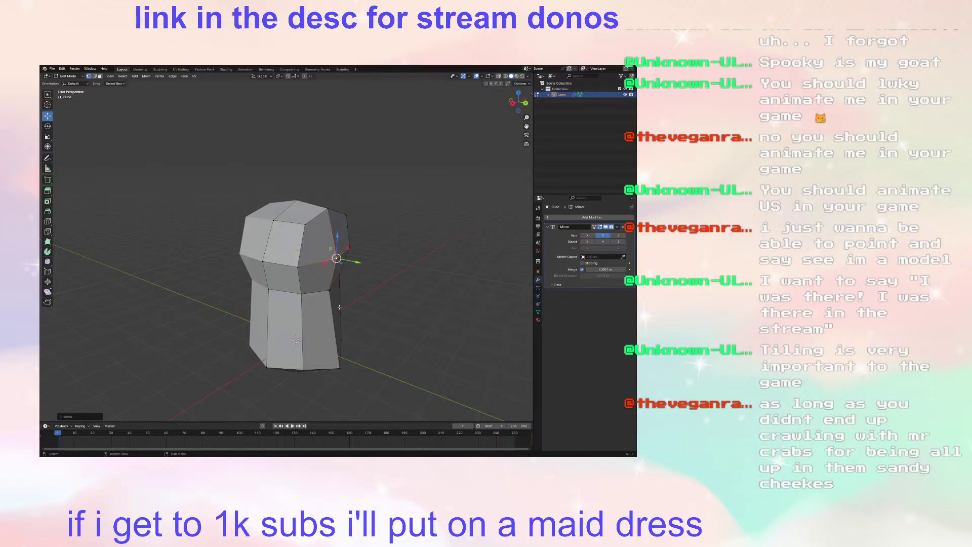
# Step: Select the two upper side corner vertices of the head, nudge them, and scale them closer together
pyautogui.moveTo(384, 290); pyautogui.dragTo(427, 297, button='middle')
pyautogui.scroll(2, 356, 284)
pyautogui.moveTo(356, 284); pyautogui.dragTo(357, 260, button='middle')
pyautogui.scroll(3, 361, 297)
pyautogui.hotkey('alt', 'a')
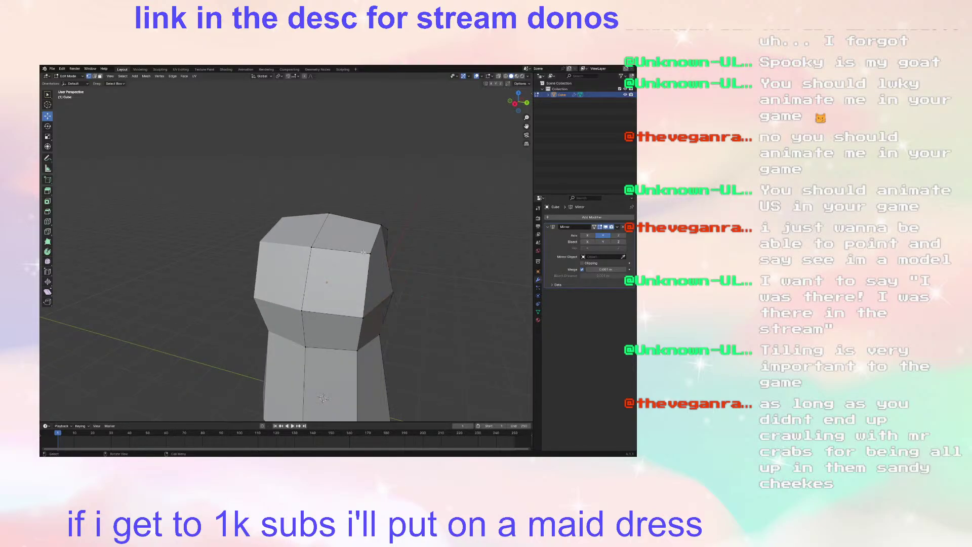
pyautogui.keyDown('shift'); pyautogui.click(396, 219); pyautogui.keyUp('shift')
pyautogui.moveTo(396, 220); pyautogui.dragTo(415, 299, button='middle')
pyautogui.click(376, 253)
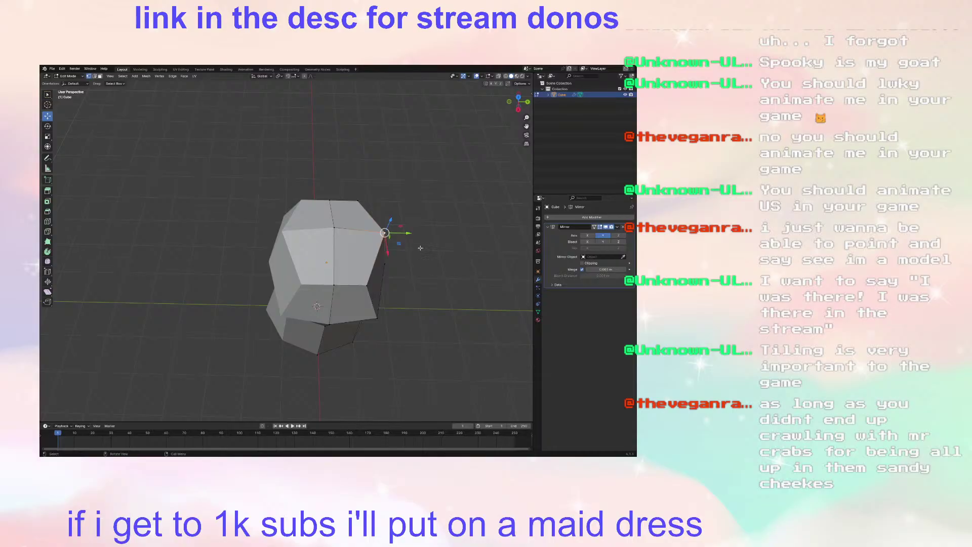
pyautogui.keyDown('shift'); pyautogui.click(358, 203); pyautogui.keyUp('shift')
pyautogui.moveTo(390, 243); pyautogui.dragTo(390, 252)
pyautogui.press('s')
pyautogui.click(383, 250)
# Step: Move the selected upper side vertices of the head slightly outward along the Y axis
pyautogui.moveTo(384, 250); pyautogui.dragTo(342, 268, button='middle')
pyautogui.moveTo(303, 301); pyautogui.dragTo(301, 316, button='middle')
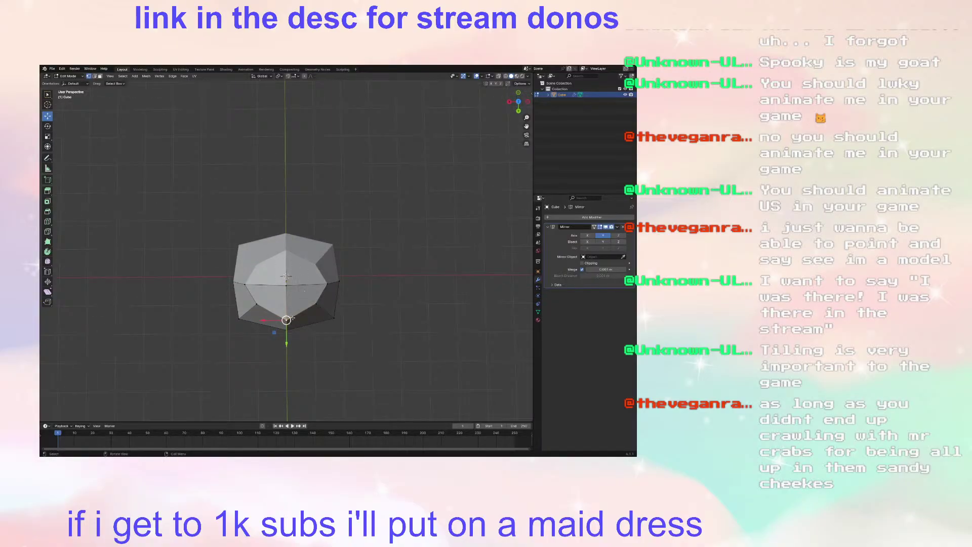
pyautogui.moveTo(286, 336); pyautogui.dragTo(287, 341)
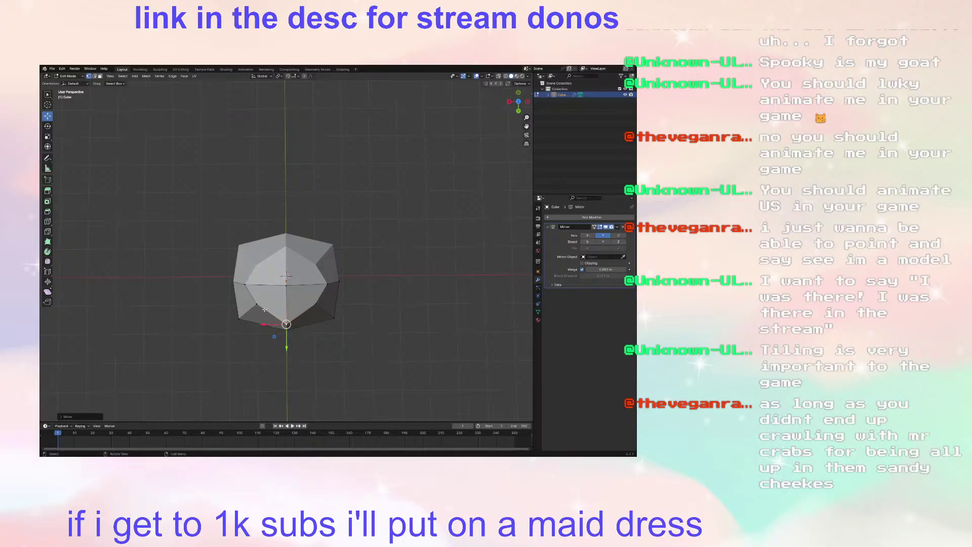
# Step: Select the two front corner vertices of the upper head, scale them apart along the X axis, and shift them outward along Y
pyautogui.click(263, 309)
pyautogui.keyDown('shift'); pyautogui.click(294, 298); pyautogui.keyUp('shift')
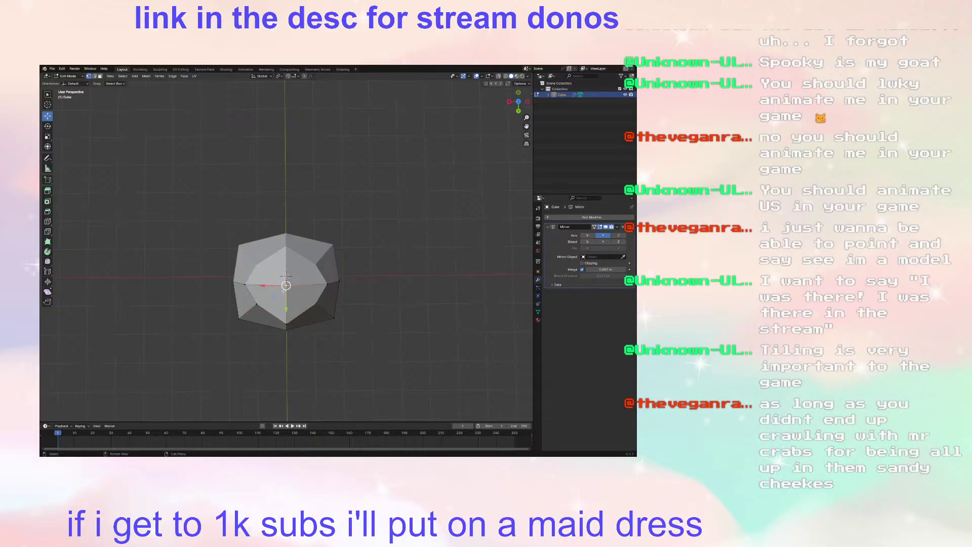
pyautogui.keyDown('shift'); pyautogui.click(314, 305); pyautogui.keyUp('shift')
pyautogui.press('s')
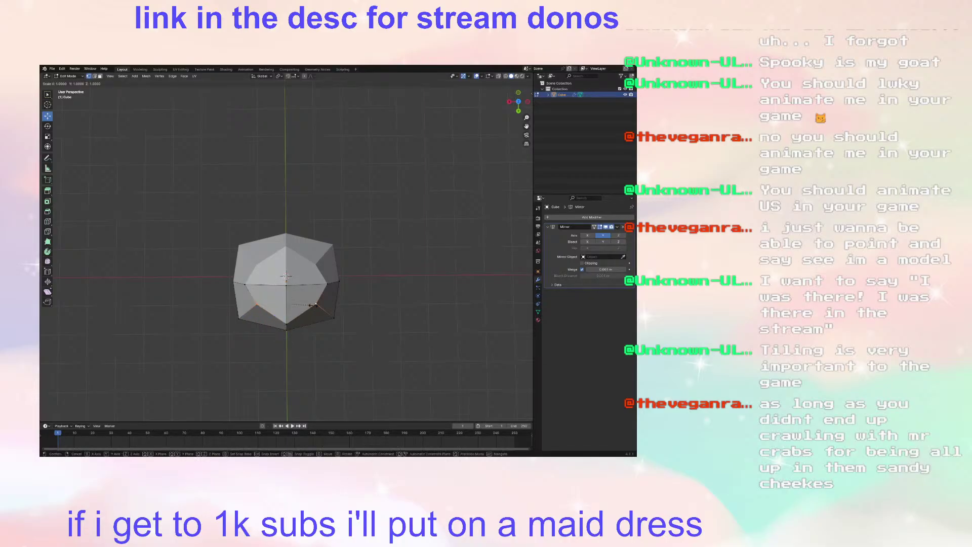
pyautogui.press('x')
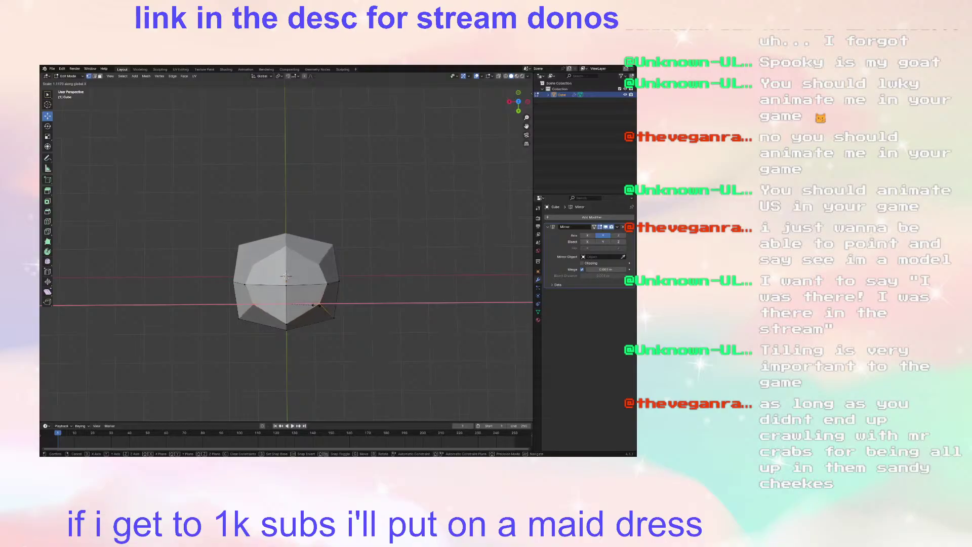
pyautogui.click(304, 315)
pyautogui.moveTo(286, 324); pyautogui.dragTo(287, 331)
pyautogui.moveTo(287, 331); pyautogui.dragTo(371, 274, button='middle')
pyautogui.moveTo(395, 278); pyautogui.dragTo(399, 281)
# Step: Raise a corner vertex at the base of the body, and raise the protruding lowest vertex along the Z axis
pyautogui.moveTo(399, 282); pyautogui.dragTo(368, 330, button='middle')
pyautogui.click(338, 361)
pyautogui.moveTo(369, 330); pyautogui.dragTo(364, 317)
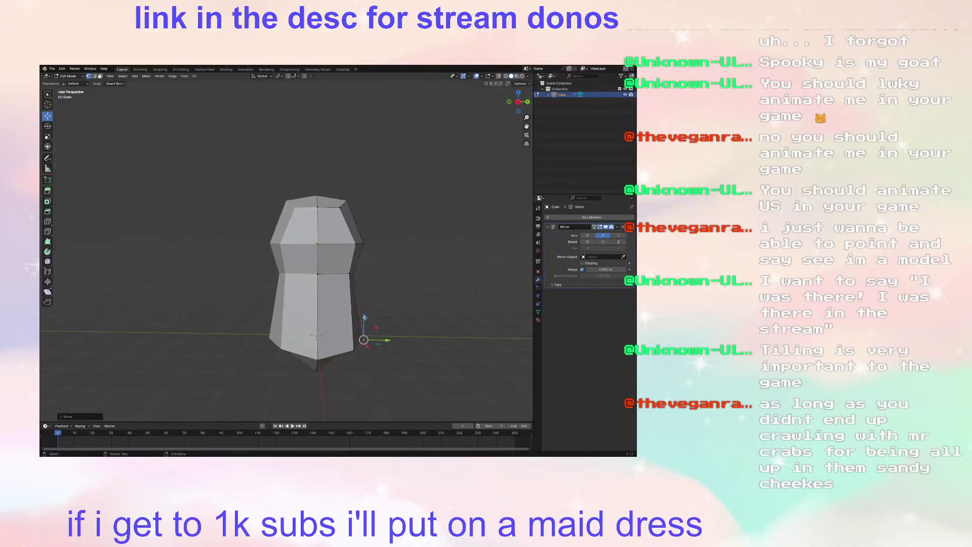
pyautogui.moveTo(351, 346); pyautogui.dragTo(324, 369, button='middle')
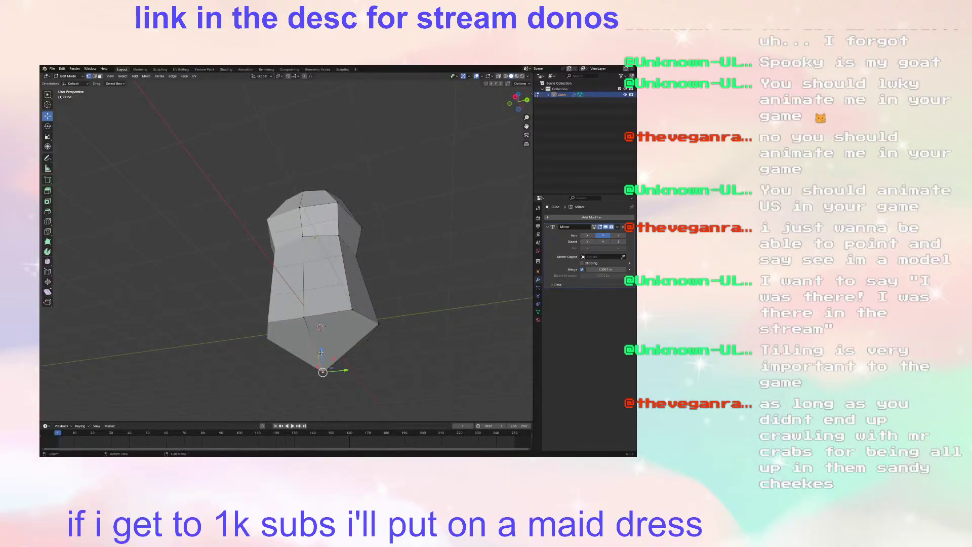
pyautogui.press('g')
pyautogui.press('z')
pyautogui.click(320, 323)
pyautogui.moveTo(320, 323); pyautogui.dragTo(309, 344, button='middle')
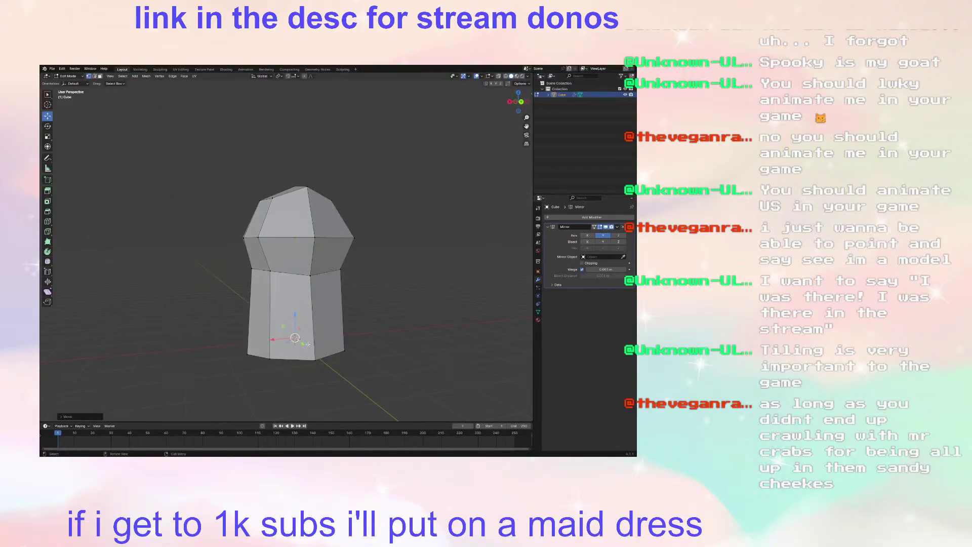
# Step: Select the corner vertices around the base of the body and shift them along the Z axis
pyautogui.click(341, 345)
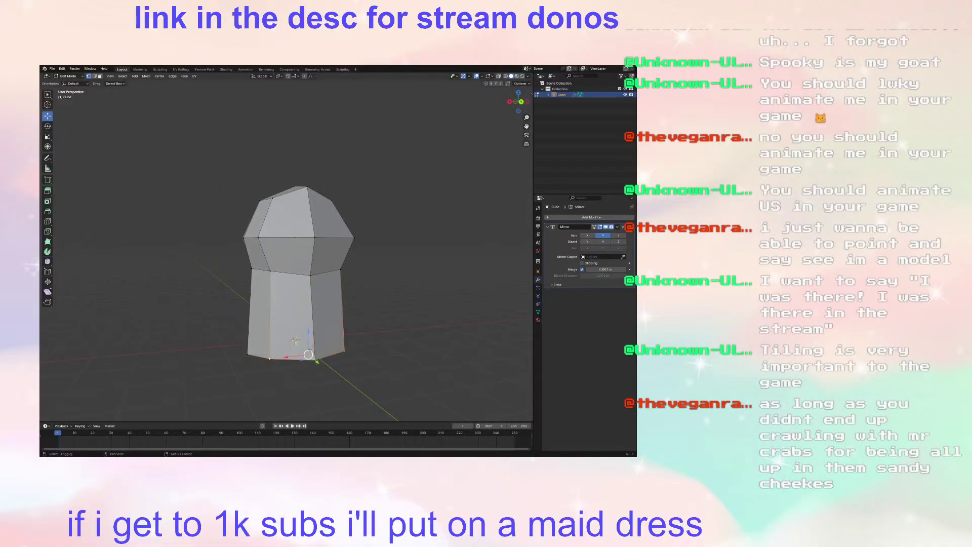
pyautogui.moveTo(309, 355); pyautogui.dragTo(358, 330, button='middle')
pyautogui.moveTo(358, 322); pyautogui.dragTo(334, 338)
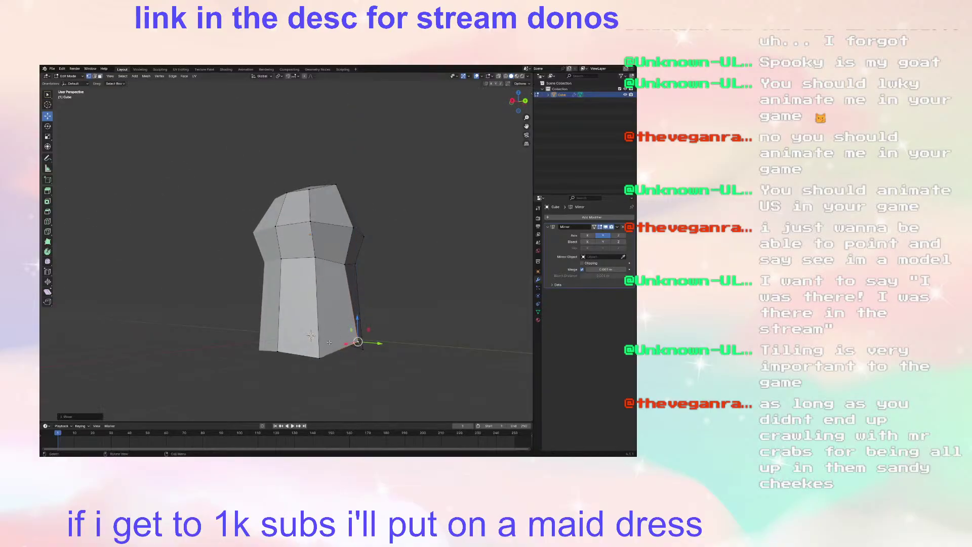
# Step: Try to raise the front corner vertex of the base along the Z axis
pyautogui.moveTo(286, 351); pyautogui.dragTo(320, 328, button='middle')
pyautogui.click(274, 356)
pyautogui.moveTo(320, 328); pyautogui.dragTo(321, 318)
pyautogui.moveTo(321, 318); pyautogui.dragTo(345, 334, button='middle')
pyautogui.scroll(4, 407, 347)
pyautogui.click(383, 369)
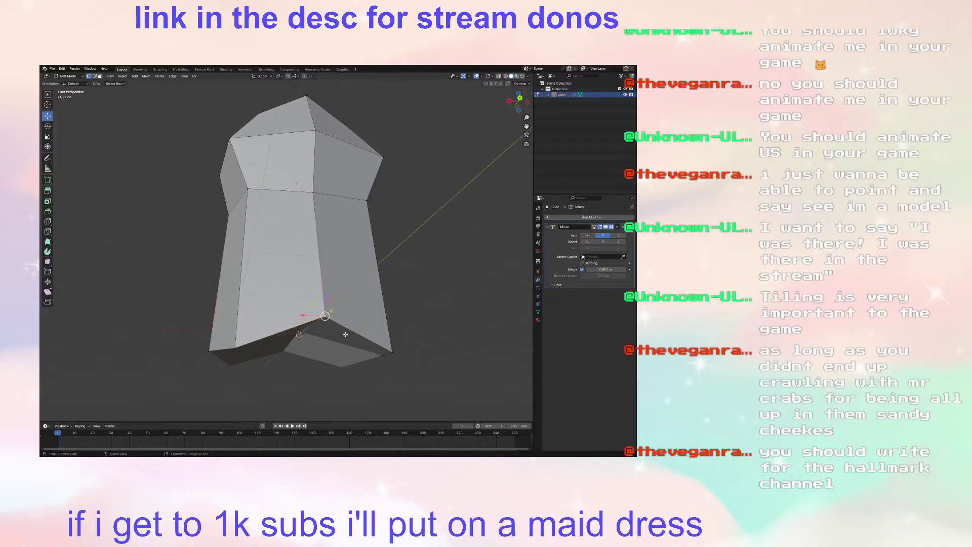
pyautogui.hotkey('ctrl', 'z')
# Step: Try to pull the bottom vertex of the body down into a point and shift it along the X axis
pyautogui.click(299, 334)
pyautogui.moveTo(299, 308); pyautogui.dragTo(299, 355)
pyautogui.moveTo(299, 354); pyautogui.dragTo(331, 344, button='middle')
pyautogui.scroll(3, 373, 344)
pyautogui.click(330, 378)
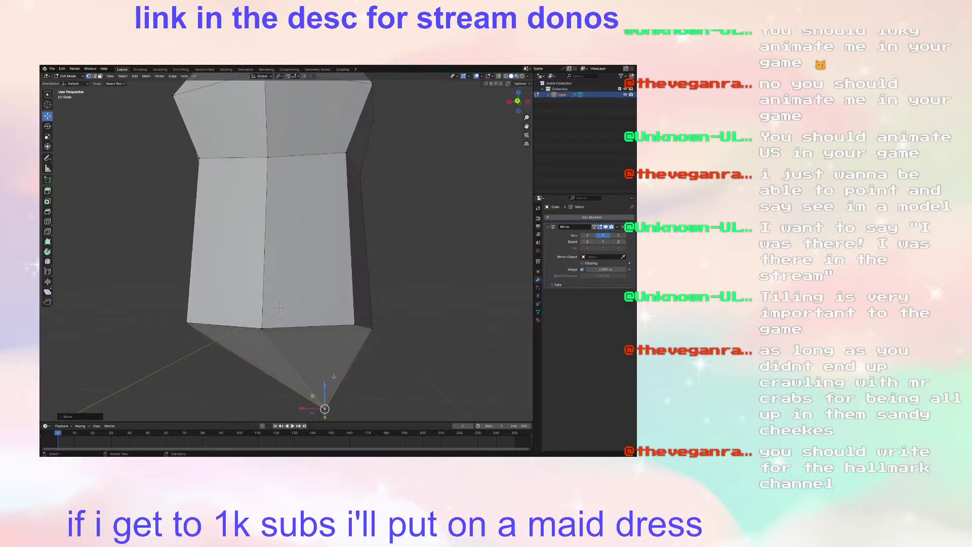
pyautogui.scroll(-3, 336, 327)
pyautogui.press('g')
pyautogui.press('x')
pyautogui.click(81, 258)
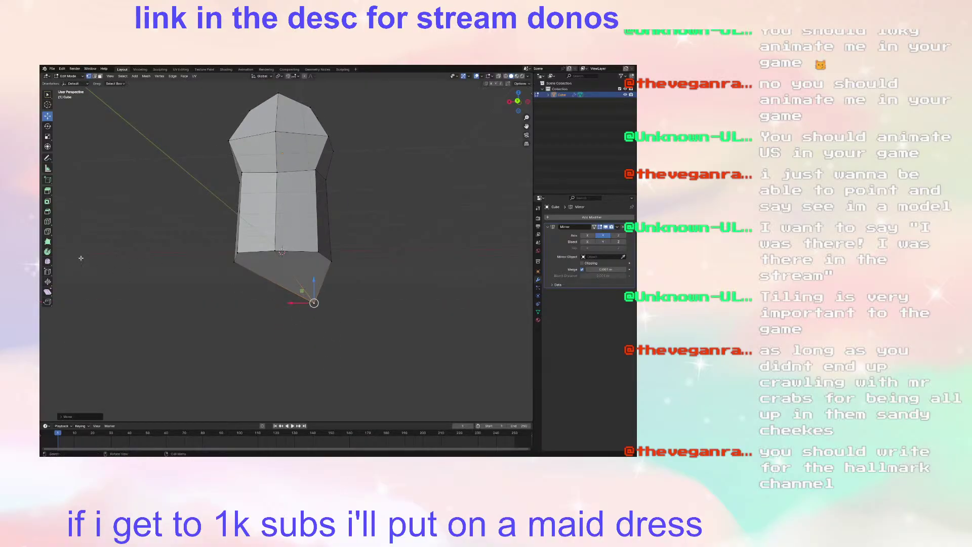
# Step: Add vertical loop cuts through the figure and horizontal loop cuts around the lower body
pyautogui.click(48, 222)
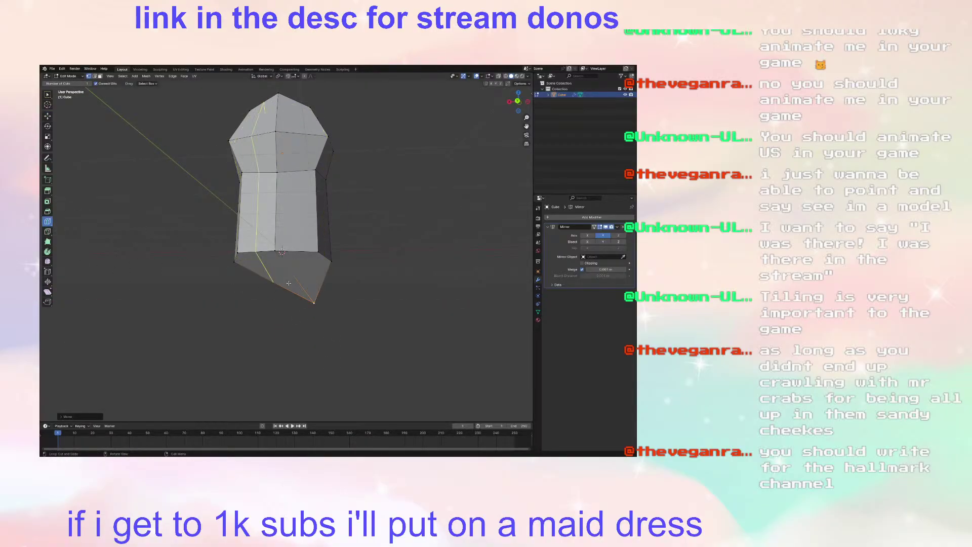
pyautogui.moveTo(318, 273)
pyautogui.mouseDown(button='middle')
pyautogui.moveTo(344, 269)
pyautogui.moveTo(358, 280)
pyautogui.moveTo(314, 272)
pyautogui.mouseUp(button='middle')
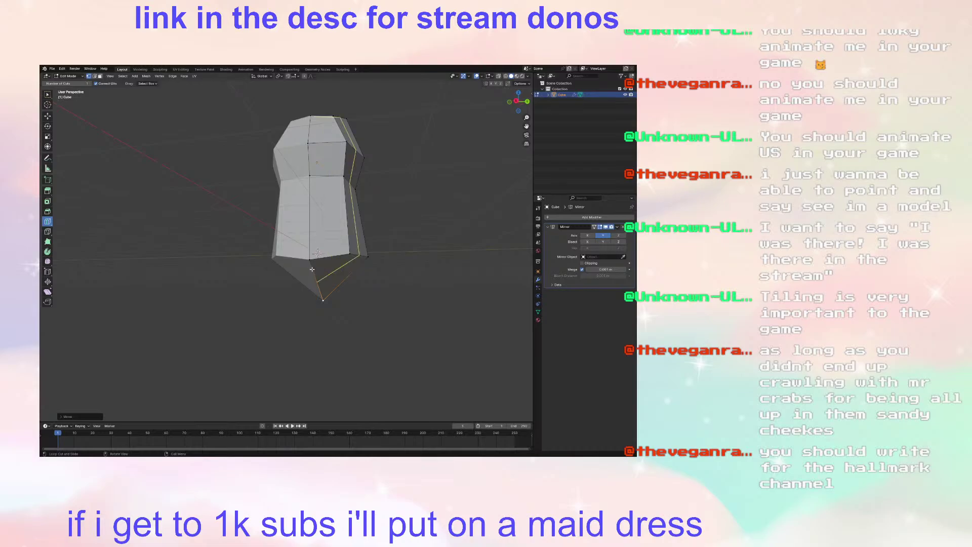
pyautogui.moveTo(324, 266); pyautogui.dragTo(382, 269, button='middle')
pyautogui.moveTo(304, 275); pyautogui.dragTo(301, 241, button='middle')
pyautogui.click(336, 240)
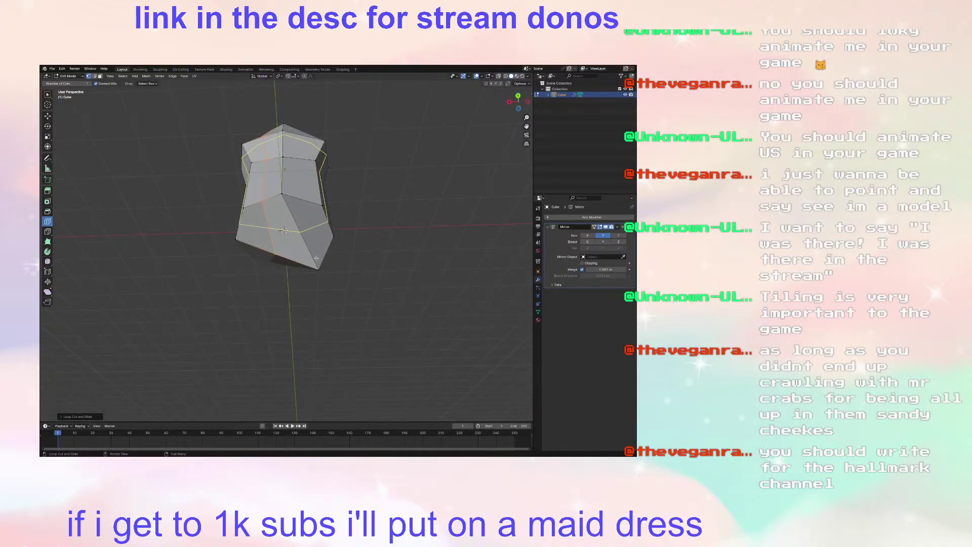
pyautogui.click(328, 257)
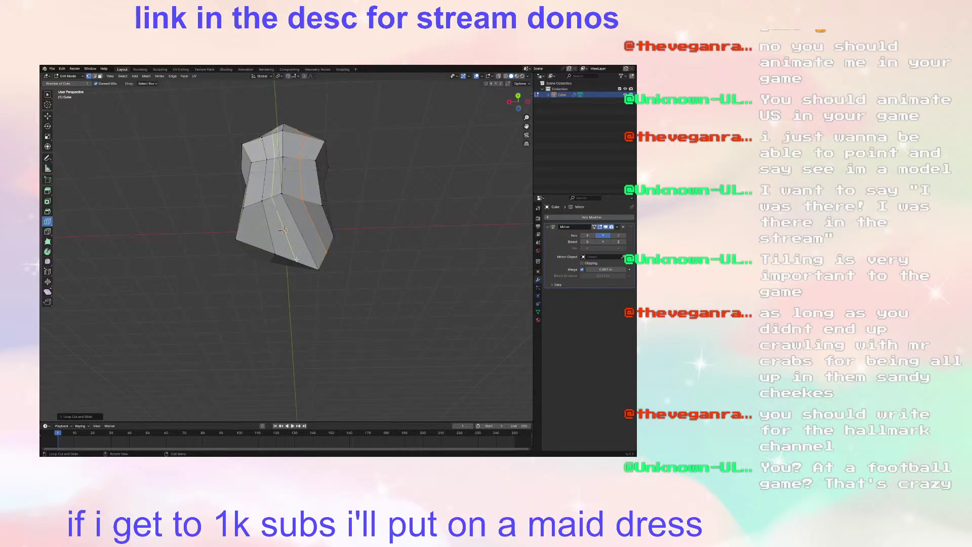
pyautogui.scroll(1, 326, 260)
pyautogui.moveTo(326, 260)
pyautogui.mouseDown(button='middle')
pyautogui.moveTo(351, 311)
pyautogui.moveTo(325, 275)
pyautogui.mouseUp(button='middle')
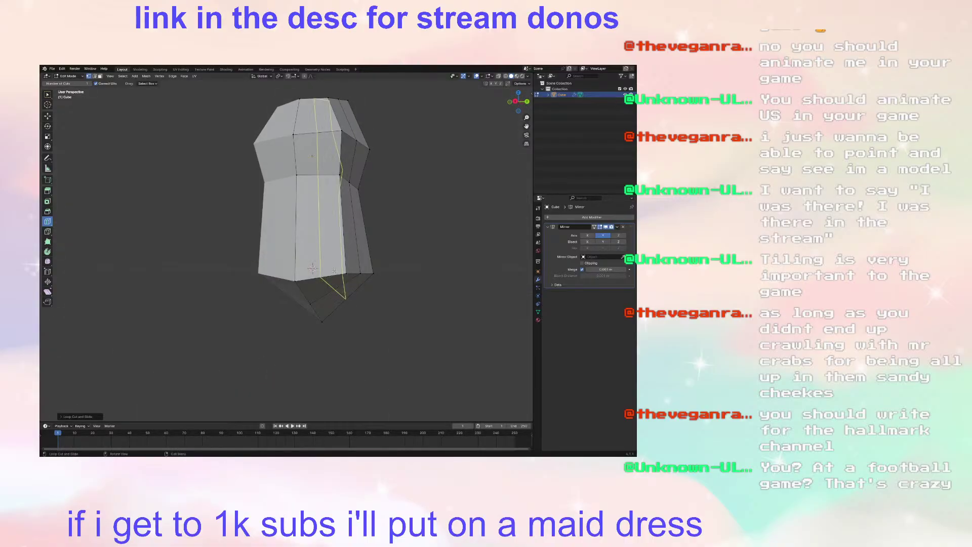
pyautogui.click(333, 261)
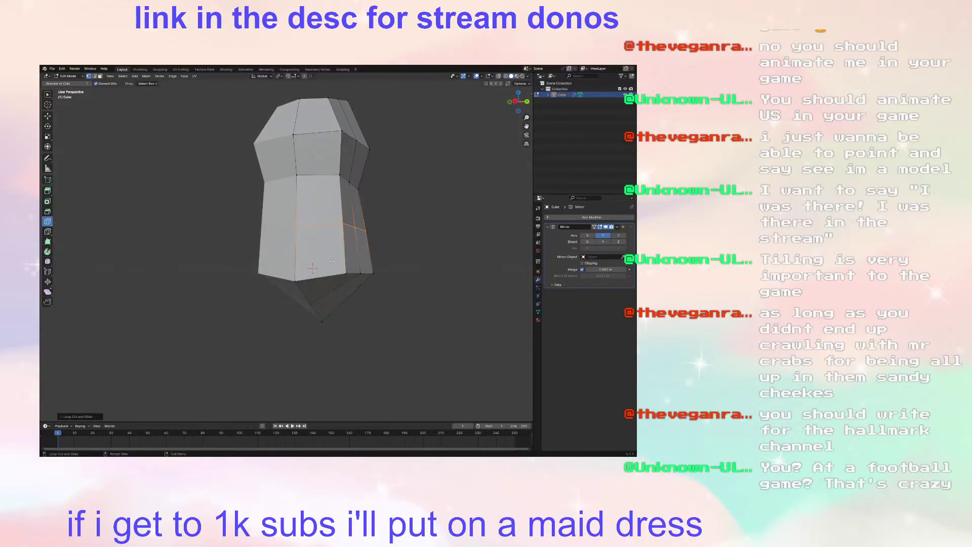
pyautogui.click(334, 255)
pyautogui.click(343, 270)
pyautogui.moveTo(343, 270); pyautogui.dragTo(319, 268, button='middle')
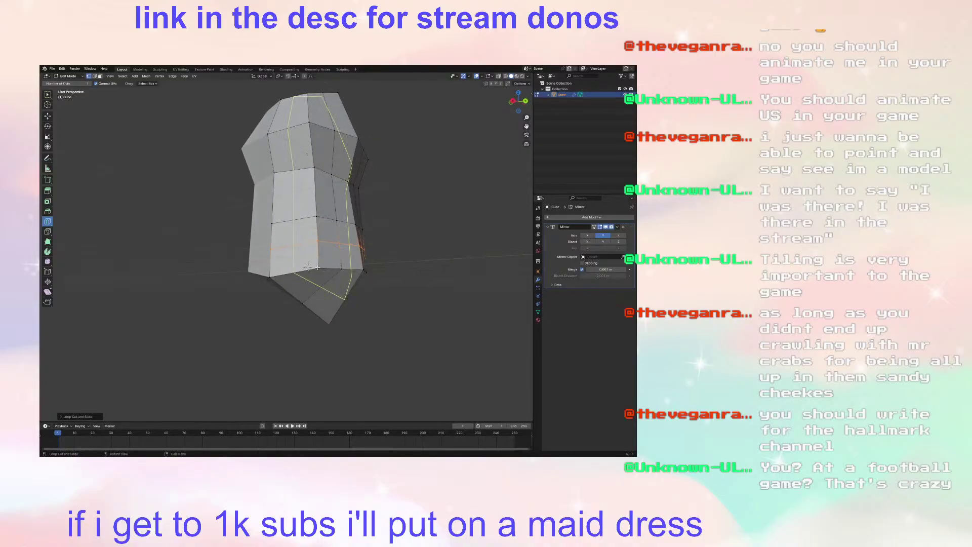
pyautogui.click(48, 117)
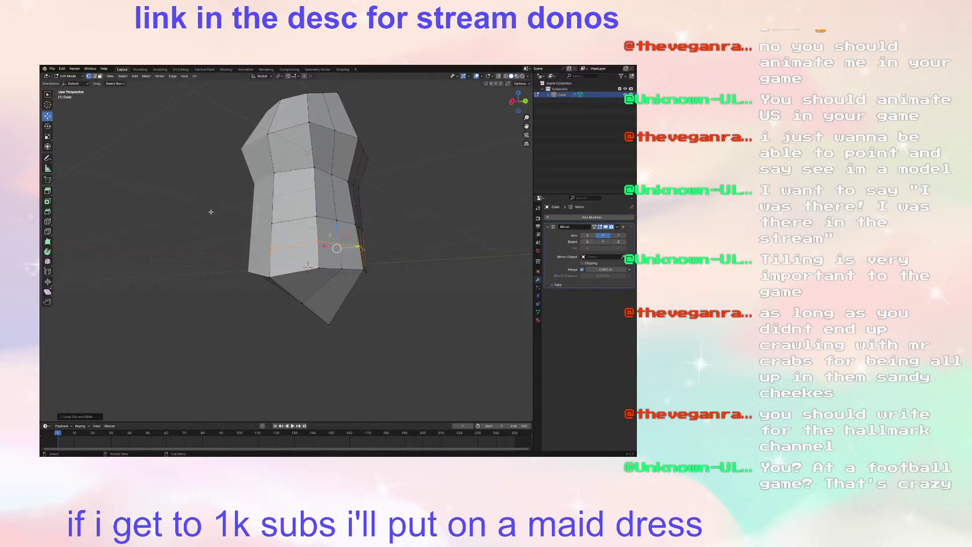
pyautogui.press('z')
pyautogui.press('g')
pyautogui.press('z')
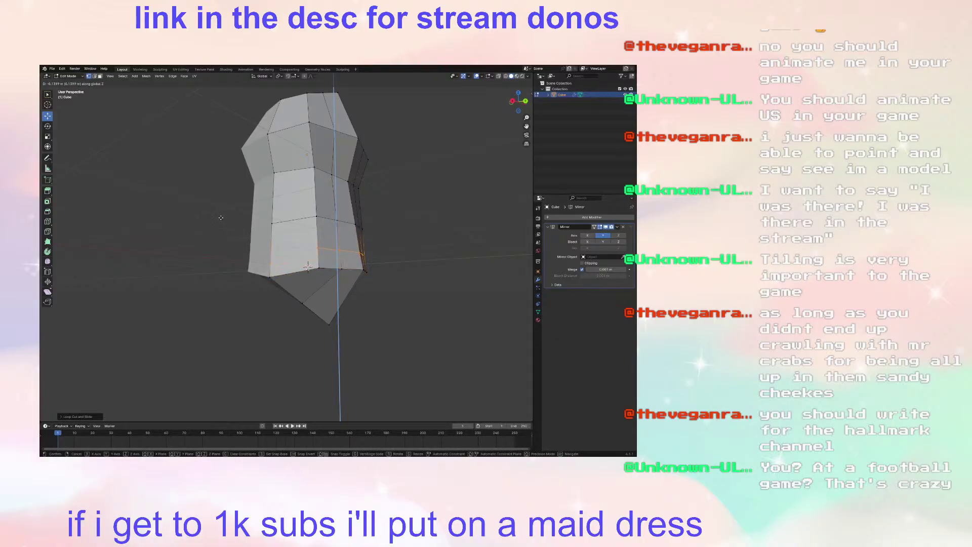
pyautogui.rightClick(220, 217)
# Step: Undo the loop cuts and the moves of the bottom vertex
pyautogui.click(331, 313)
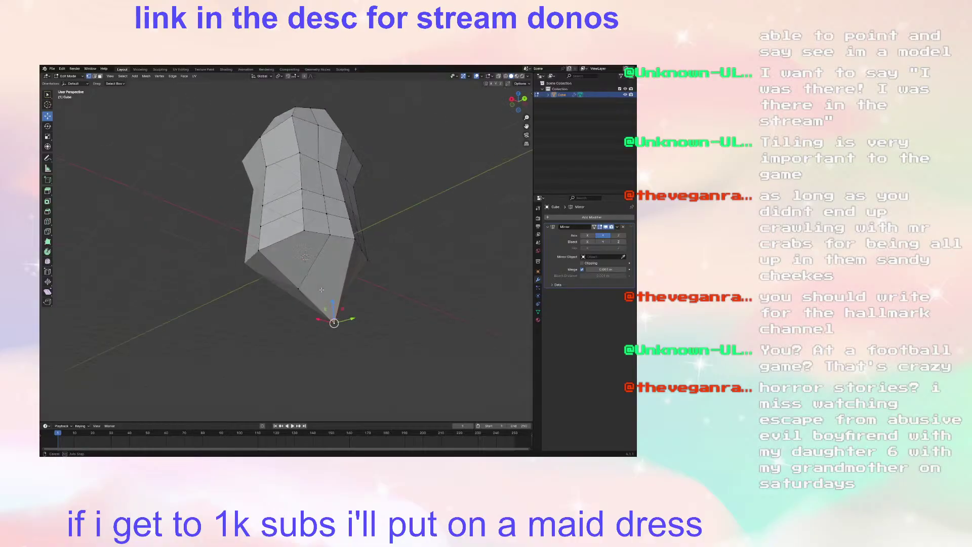
pyautogui.moveTo(331, 313); pyautogui.dragTo(319, 282, button='middle')
pyautogui.hotkey('ctrl', 'z')
pyautogui.hotkey('ctrl', 'z')
pyautogui.hotkey('ctrl', 'z')
pyautogui.hotkey('ctrl', 'z')
pyautogui.hotkey('ctrl', 'z')
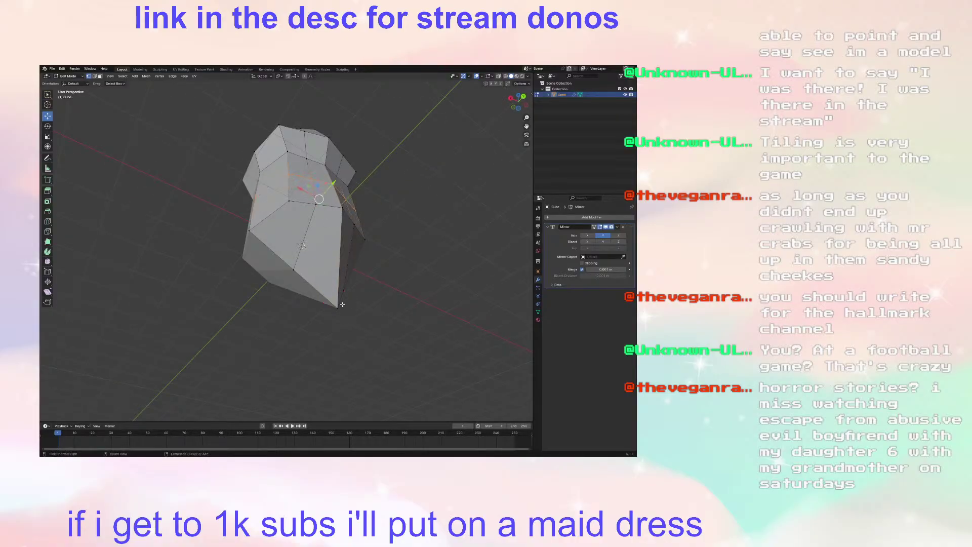
pyautogui.hotkey('ctrl', 'z')
pyautogui.hotkey('ctrl', 'z')
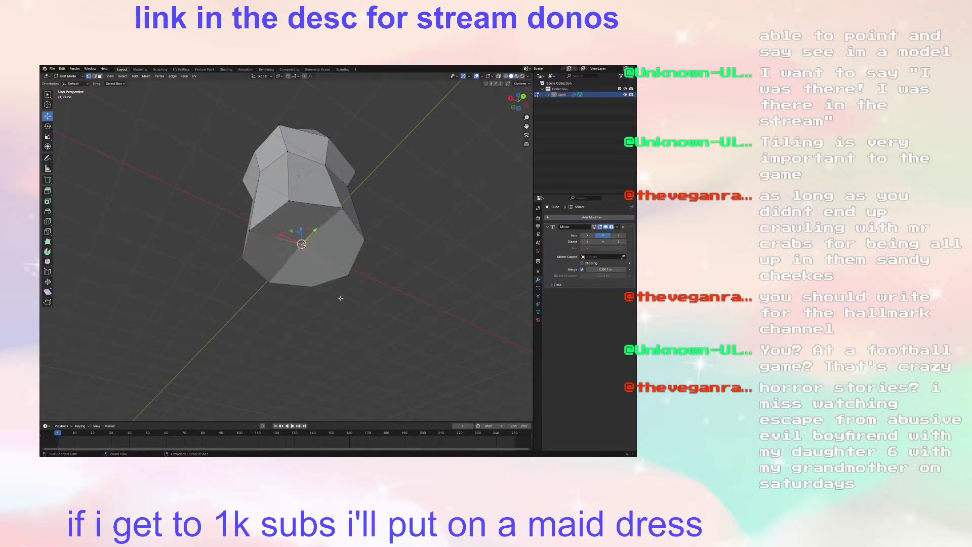
pyautogui.moveTo(341, 299); pyautogui.dragTo(360, 304, button='middle')
pyautogui.hotkey('ctrl', 'z')
pyautogui.hotkey('ctrl', 'z')
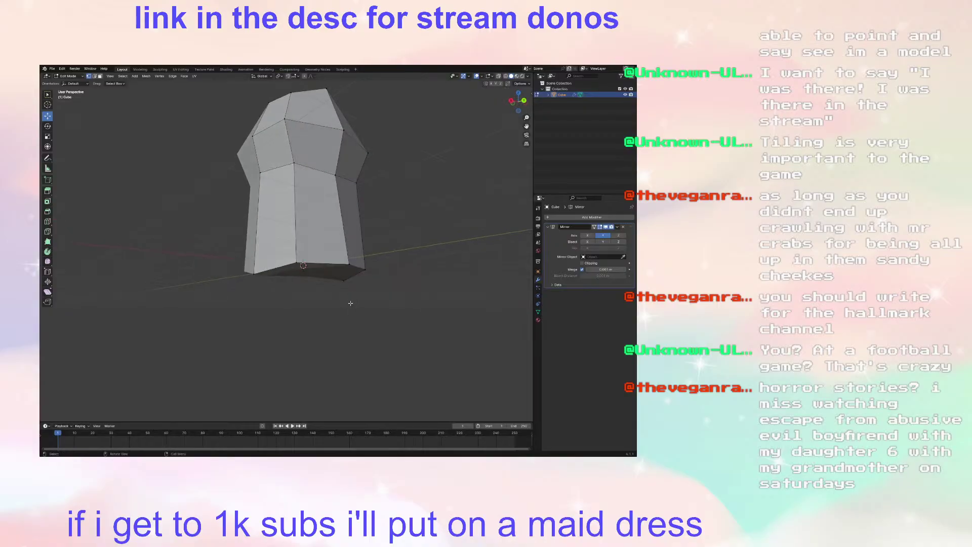
# Step: Nudge the vertex at the underside of the body, and try moving the bottom side corner vertex along the X axis
pyautogui.scroll(2, 335, 291)
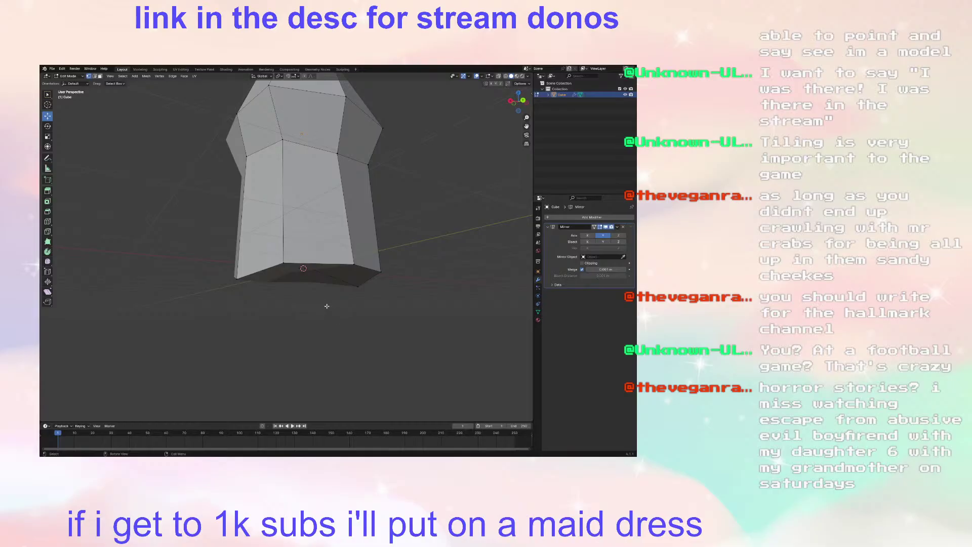
pyautogui.moveTo(318, 308); pyautogui.dragTo(307, 334, button='middle')
pyautogui.moveTo(295, 267); pyautogui.dragTo(296, 270)
pyautogui.moveTo(296, 270); pyautogui.dragTo(291, 247, button='middle')
pyautogui.moveTo(289, 259); pyautogui.dragTo(291, 273)
pyautogui.moveTo(291, 274); pyautogui.dragTo(337, 302, button='middle')
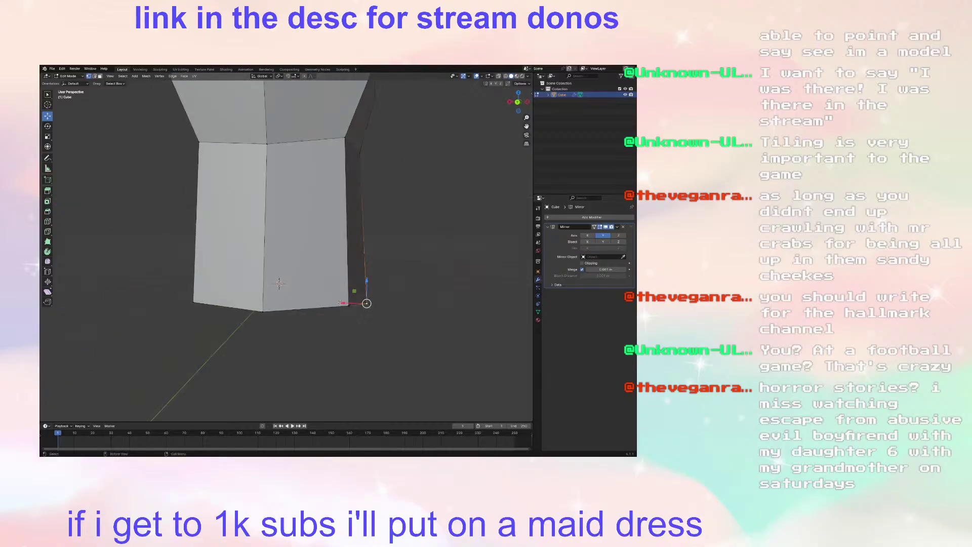
pyautogui.moveTo(347, 303)
pyautogui.mouseDown()
pyautogui.moveTo(403, 283)
pyautogui.moveTo(365, 300)
pyautogui.mouseUp()
pyautogui.rightClick(365, 300)
# Step: Add three evenly spaced horizontal loop cuts around the body below the neck
pyautogui.click(48, 222)
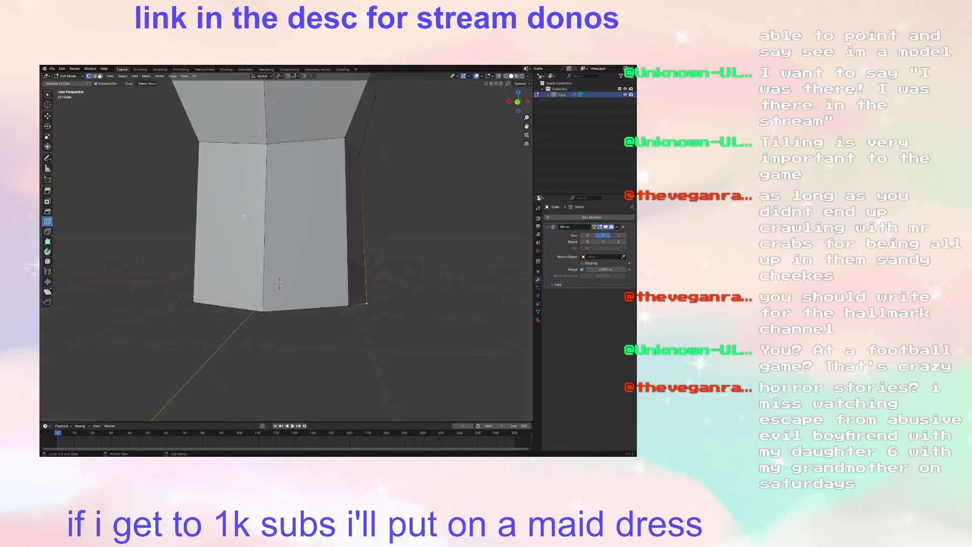
pyautogui.click(278, 227)
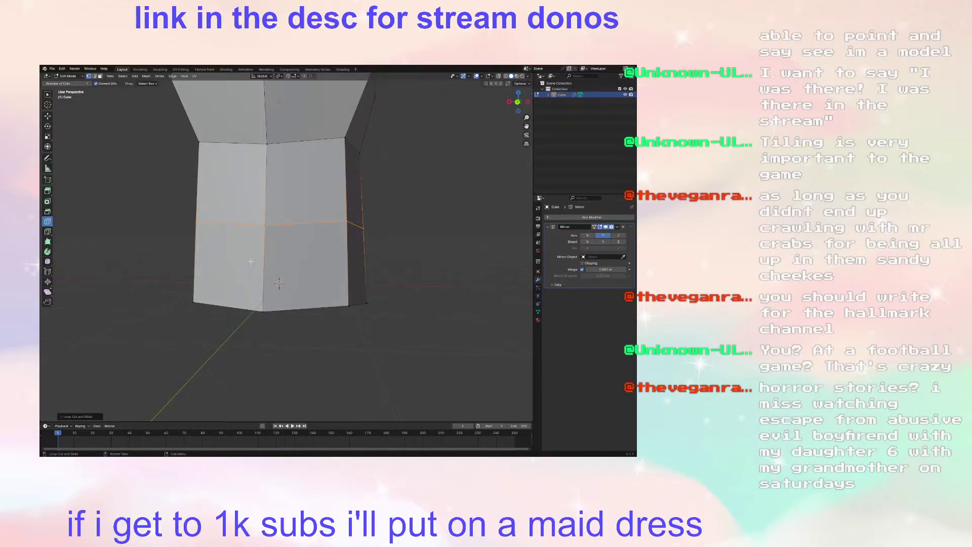
pyautogui.click(252, 262)
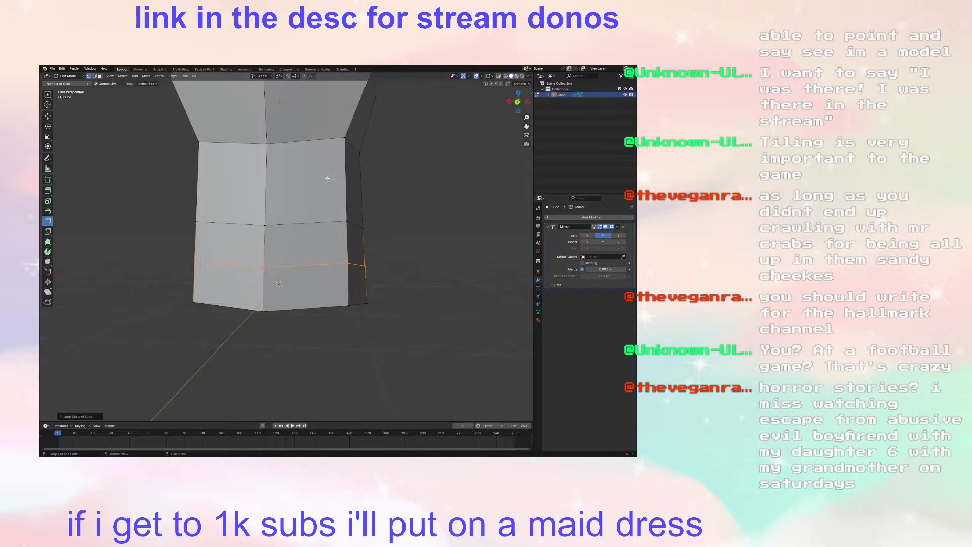
pyautogui.click(329, 178)
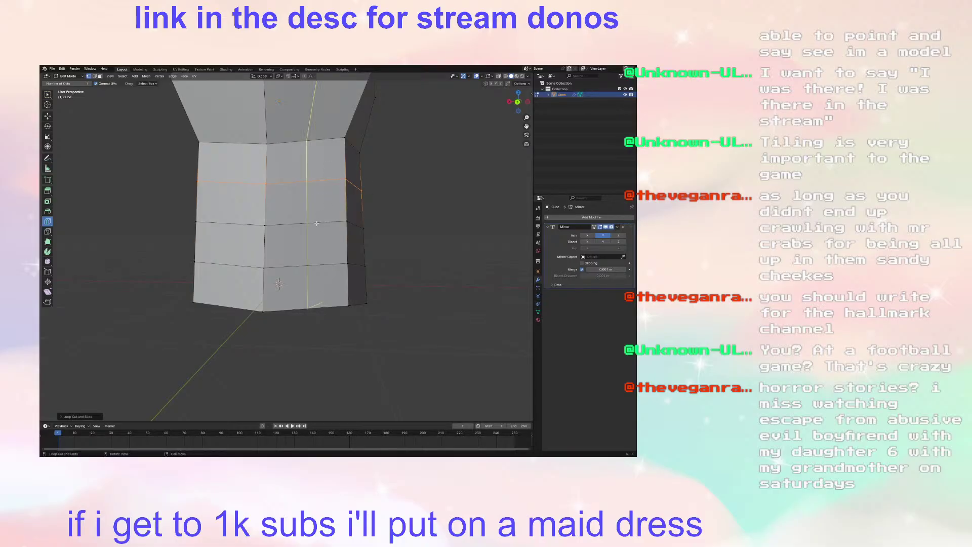
# Step: Select the bottom vertices at the back of the body and pull them outward along the X axis to flare the base
pyautogui.click(47, 116)
pyautogui.moveTo(167, 172); pyautogui.dragTo(199, 228, button='middle')
pyautogui.click(312, 283)
pyautogui.moveTo(312, 283); pyautogui.dragTo(329, 280, button='middle')
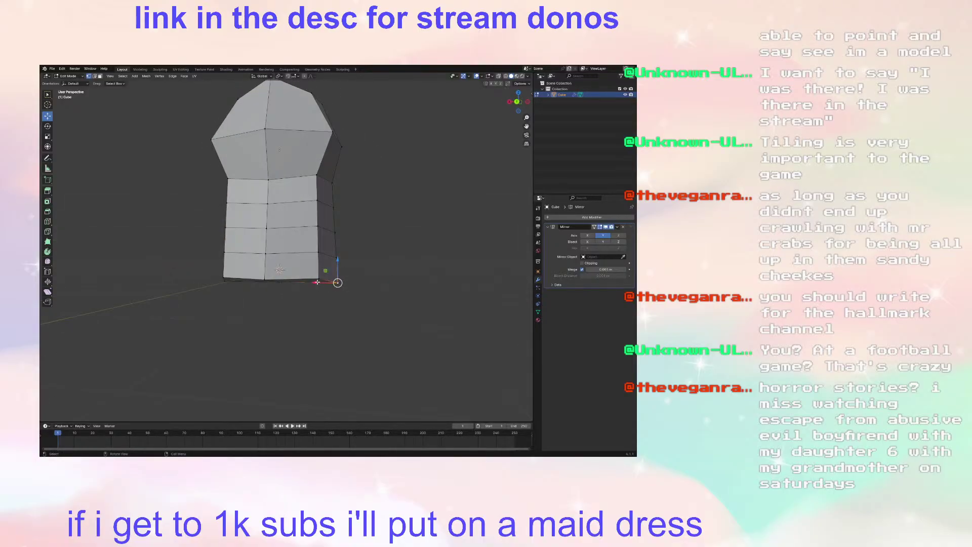
pyautogui.press('g')
pyautogui.press('x')
pyautogui.click(372, 259)
pyautogui.moveTo(373, 259); pyautogui.dragTo(317, 268, button='middle')
pyautogui.press('g')
pyautogui.press('x')
pyautogui.click(369, 264)
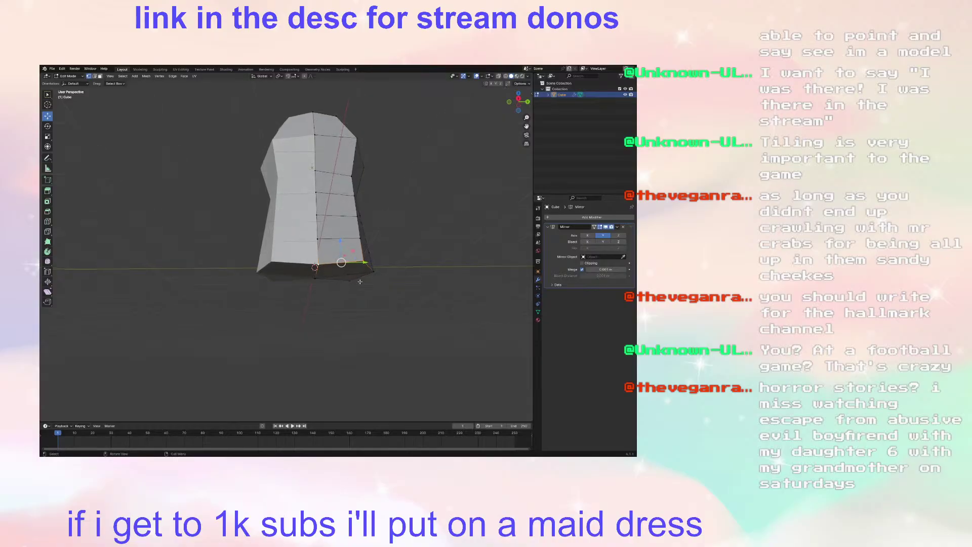
# Step: Scale the selected bottom back vertices closer together
pyautogui.press('s')
pyautogui.click(390, 289)
pyautogui.press('s')
pyautogui.click(350, 268)
# Step: Select the centre vertex on the underside of the body and lower it along the Z axis
pyautogui.moveTo(350, 269); pyautogui.dragTo(399, 262, button='middle')
pyautogui.moveTo(399, 262); pyautogui.dragTo(334, 274)
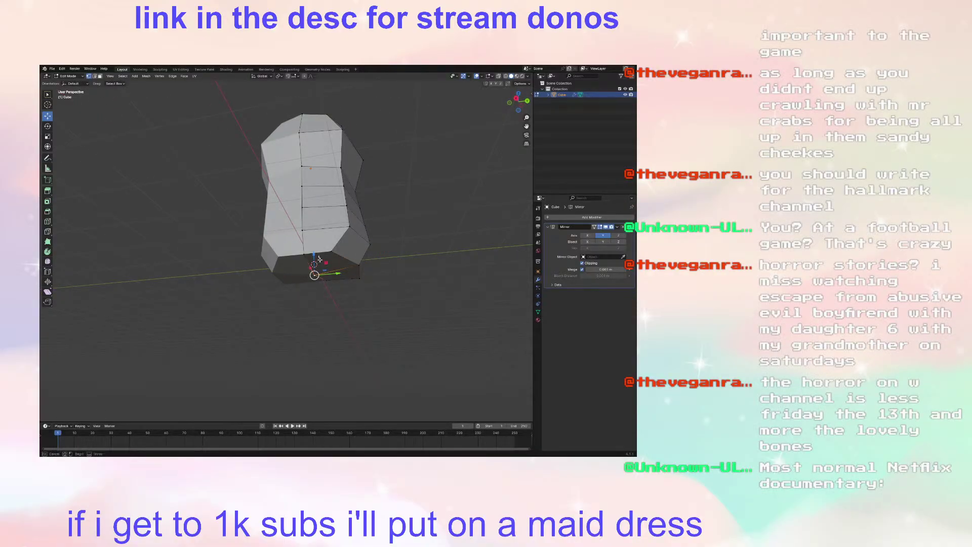
pyautogui.moveTo(313, 256); pyautogui.dragTo(313, 285)
pyautogui.moveTo(313, 284); pyautogui.dragTo(299, 291, button='middle')
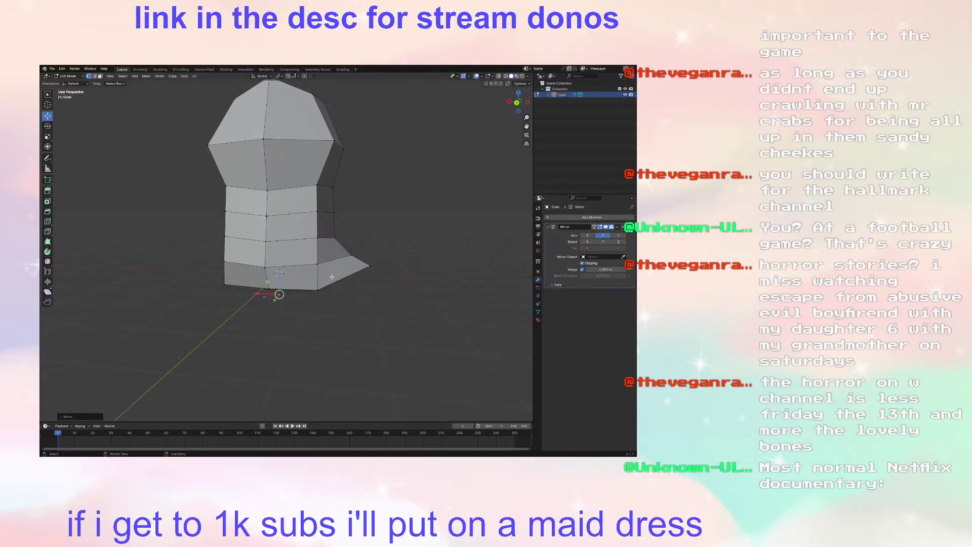
pyautogui.moveTo(332, 277); pyautogui.dragTo(336, 262, button='middle')
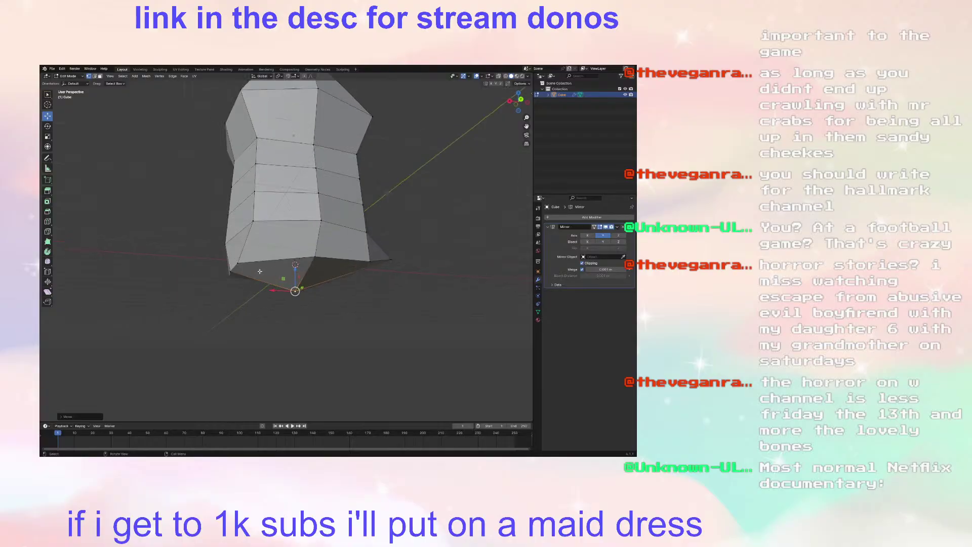
# Step: Move the base's bottom vertices along the Y axis to reshape the underside of the body
pyautogui.moveTo(260, 271); pyautogui.dragTo(293, 286, button='middle')
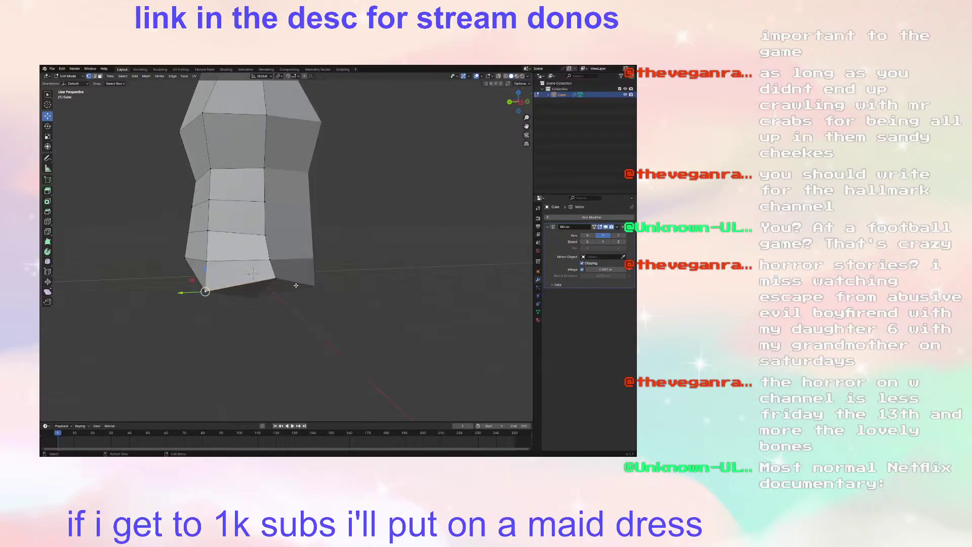
pyautogui.press('g')
pyautogui.press('y')
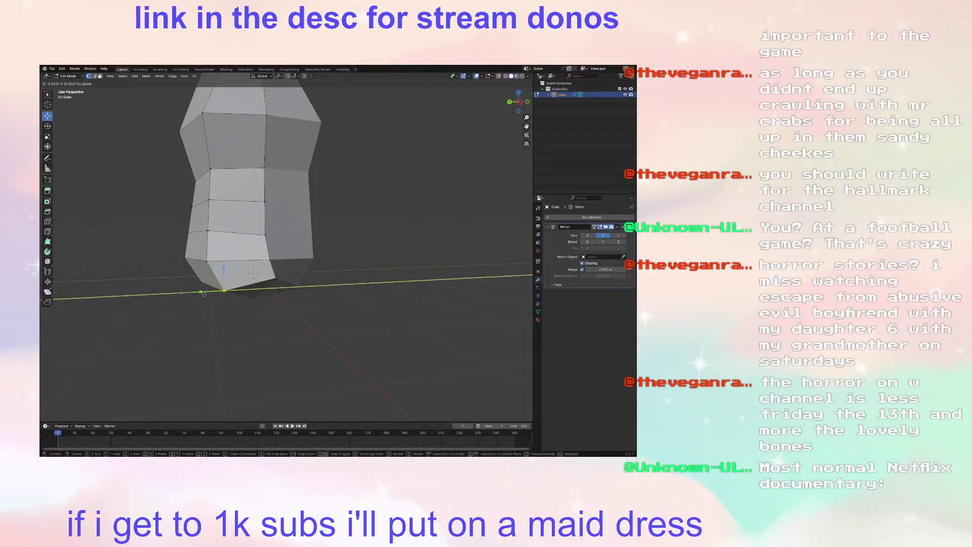
pyautogui.click(209, 295)
pyautogui.moveTo(209, 295); pyautogui.dragTo(291, 324, button='middle')
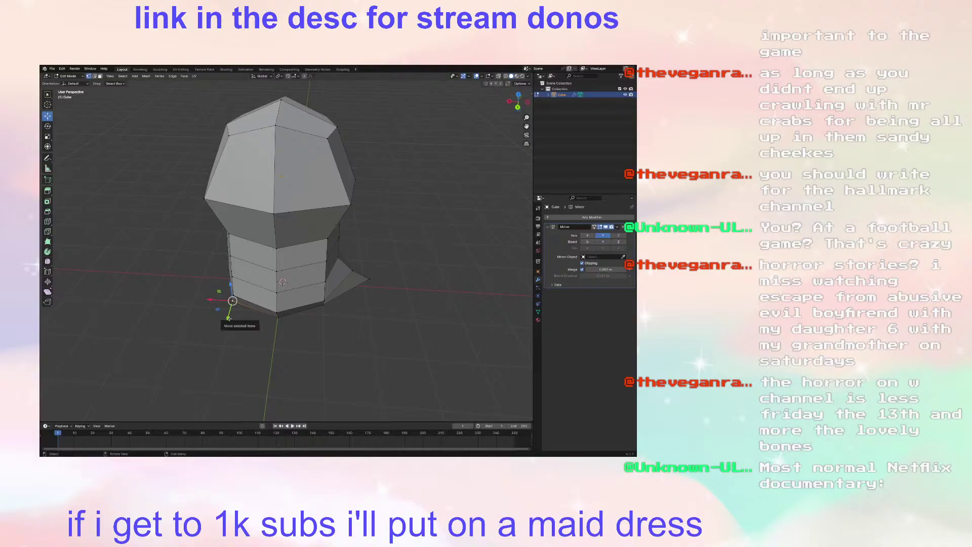
pyautogui.moveTo(229, 318); pyautogui.dragTo(298, 305)
pyautogui.click(316, 305)
# Step: Reposition the vertices along the flared back of the base to reshape the tail
pyautogui.moveTo(298, 305); pyautogui.dragTo(367, 225, button='middle')
pyautogui.moveTo(311, 202); pyautogui.dragTo(309, 295, button='middle')
pyautogui.moveTo(430, 248); pyautogui.dragTo(440, 242)
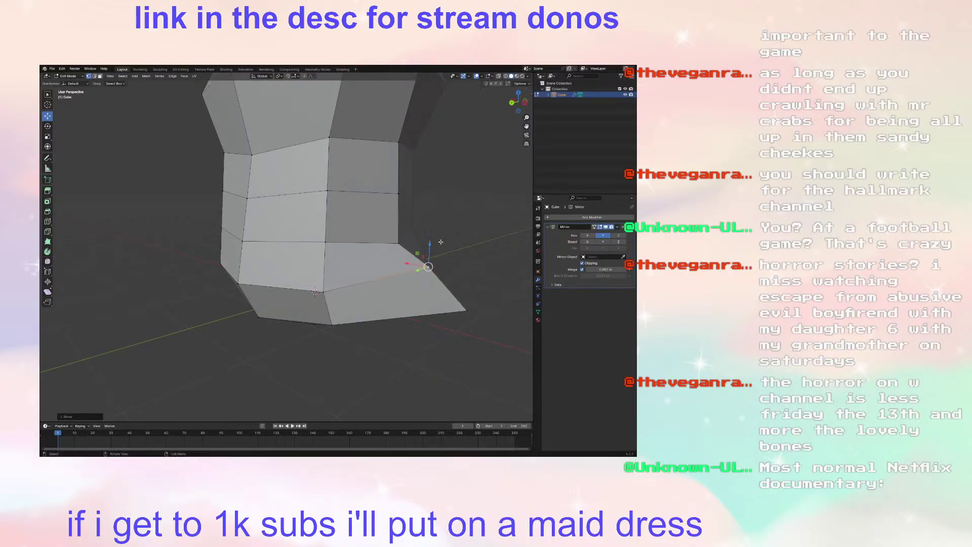
pyautogui.click(404, 243)
pyautogui.moveTo(404, 243); pyautogui.dragTo(411, 213, button='middle')
pyautogui.moveTo(402, 209); pyautogui.dragTo(396, 219)
pyautogui.moveTo(396, 219); pyautogui.dragTo(424, 280, button='middle')
pyautogui.click(424, 281)
pyautogui.moveTo(413, 276); pyautogui.dragTo(418, 281)
# Step: Try to add a vertical loop cut through the head, body and base
pyautogui.click(48, 223)
pyautogui.moveTo(405, 272); pyautogui.dragTo(374, 270, button='middle')
pyautogui.click(373, 269)
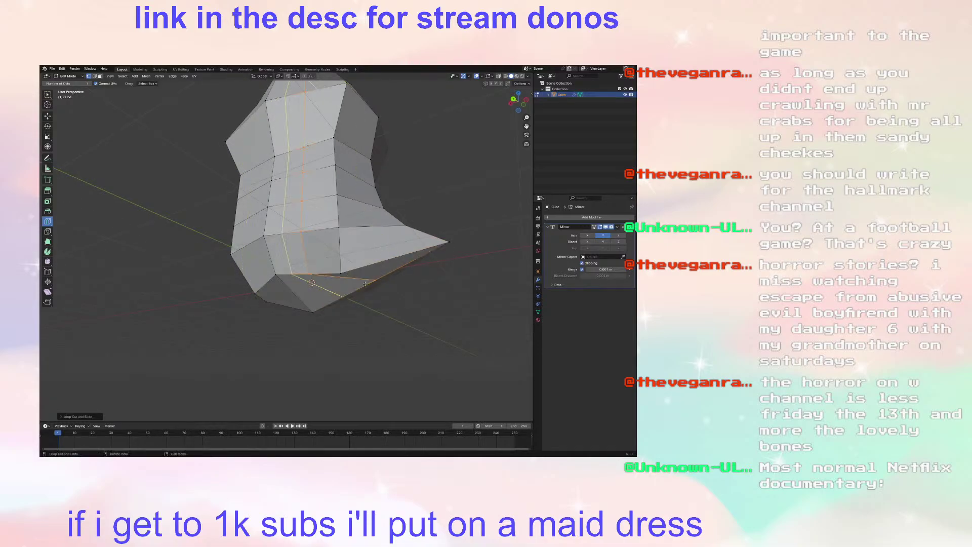
pyautogui.moveTo(392, 254); pyautogui.dragTo(344, 254, button='middle')
pyautogui.hotkey('ctrl', 'z')
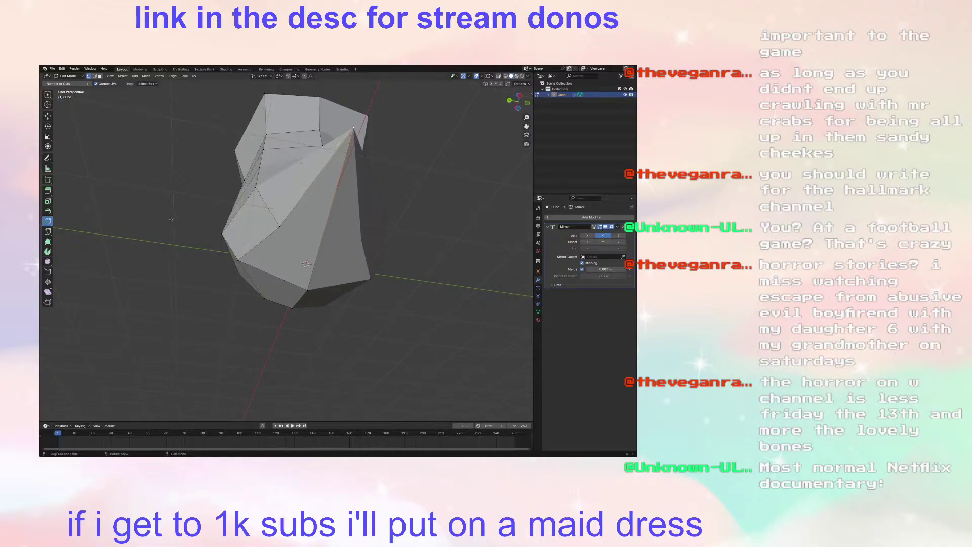
# Step: Add a vertical loop cut along the side of the figure and activate the Move tool
pyautogui.moveTo(127, 233); pyautogui.dragTo(289, 286, button='middle')
pyautogui.moveTo(351, 290); pyautogui.dragTo(387, 252, button='middle')
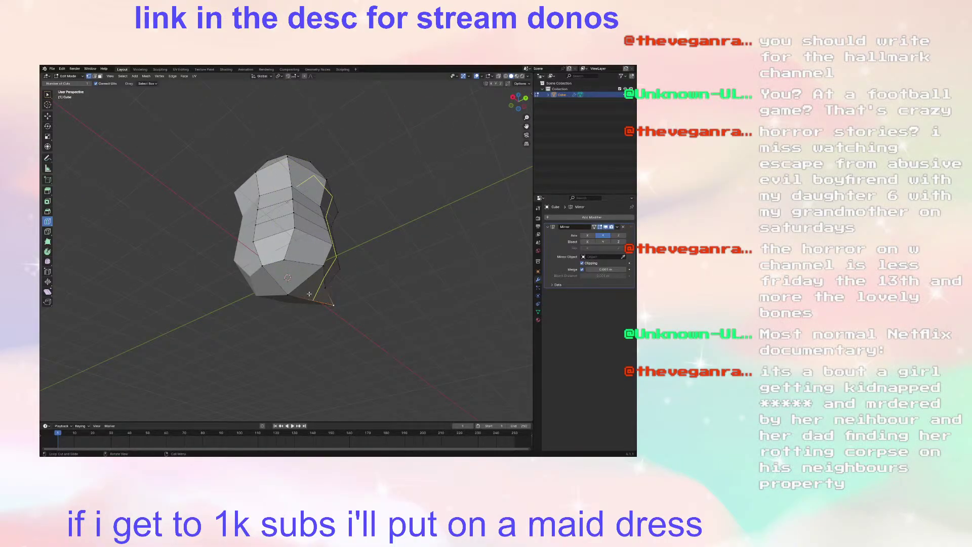
pyautogui.click(308, 289)
pyautogui.moveTo(287, 288); pyautogui.dragTo(184, 206, button='middle')
pyautogui.click(47, 116)
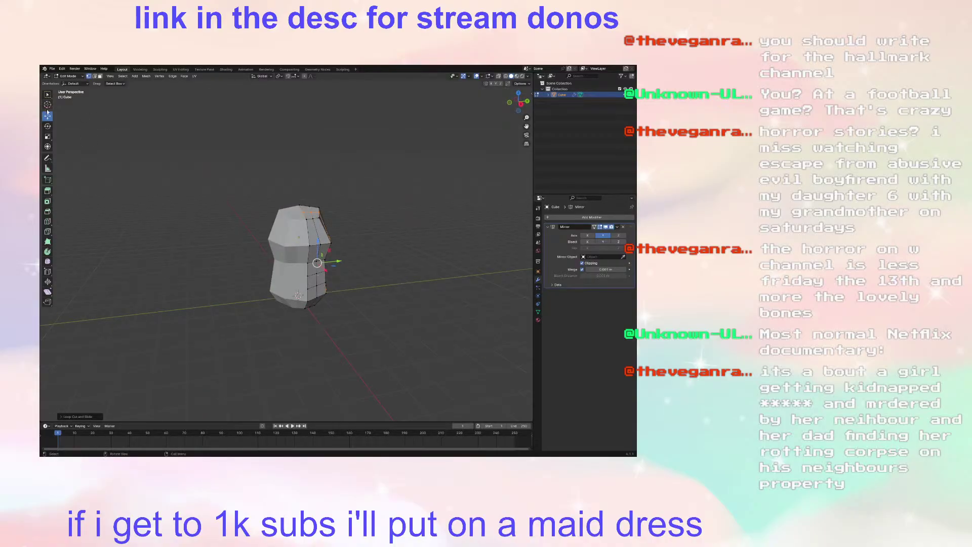
# Step: Select a single vertex on the lower body and move it along the X axis
pyautogui.click(140, 194)
pyautogui.moveTo(129, 155); pyautogui.dragTo(184, 178, button='middle')
pyautogui.scroll(4, 223, 218)
pyautogui.moveTo(247, 250); pyautogui.dragTo(298, 273, button='middle')
pyautogui.click(293, 299)
pyautogui.moveTo(279, 311); pyautogui.dragTo(300, 250)
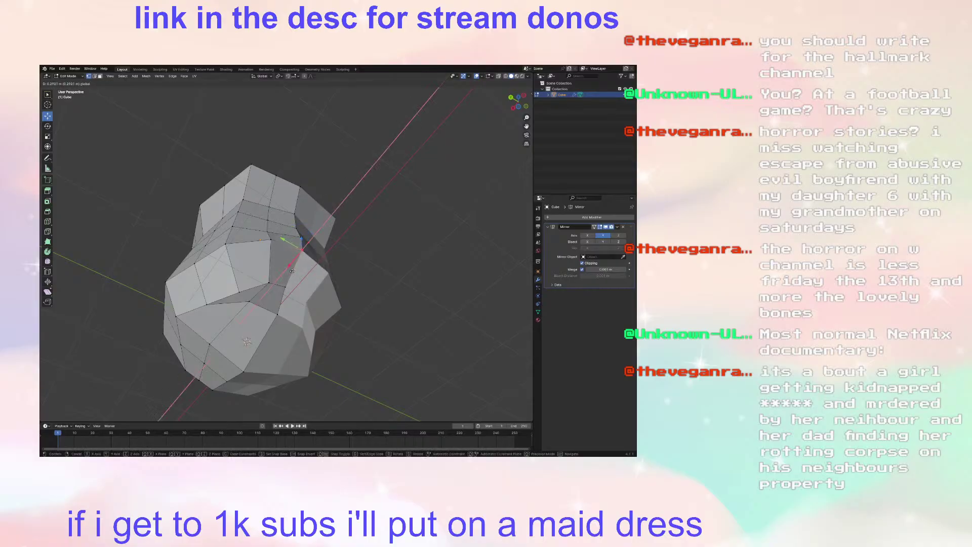
# Step: Select further vertices on the lower body and move them to round out the base
pyautogui.moveTo(301, 250); pyautogui.dragTo(349, 293, button='middle')
pyautogui.click(293, 327)
pyautogui.moveTo(293, 309); pyautogui.dragTo(293, 332)
pyautogui.click(286, 334)
pyautogui.click(293, 341)
pyautogui.moveTo(315, 329); pyautogui.dragTo(404, 293, button='middle')
pyautogui.scroll(-4, 404, 293)
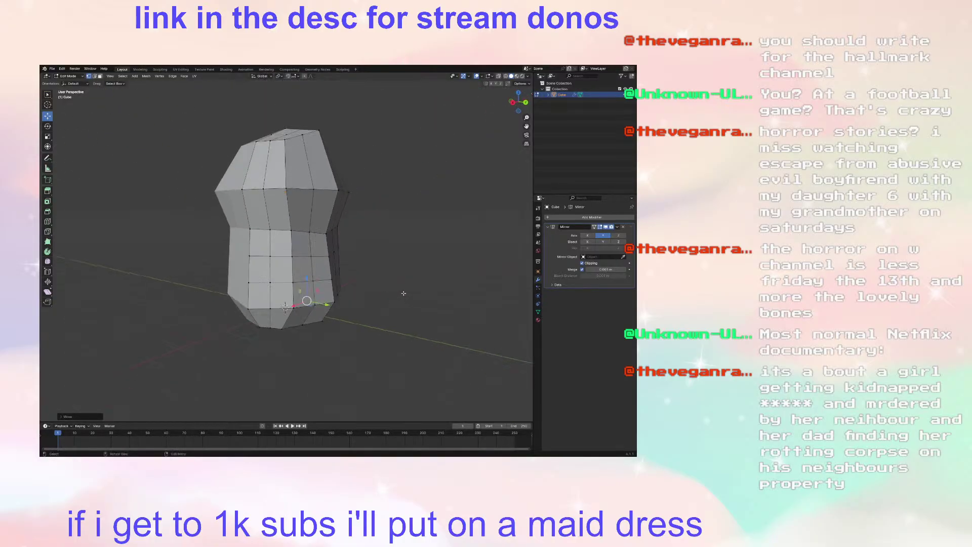
# Step: Leave Edit Mode and delete the whole figure object from the scene
pyautogui.press('a')
pyautogui.hotkey('alt', 'a')
pyautogui.press('Tab')
pyautogui.press('z')
pyautogui.press('Escape')
pyautogui.press('x')
pyautogui.click(359, 264)
# Step: Add a new cube mesh and split it down the middle with a vertical loop cut
pyautogui.hotkey('shift', 'a')
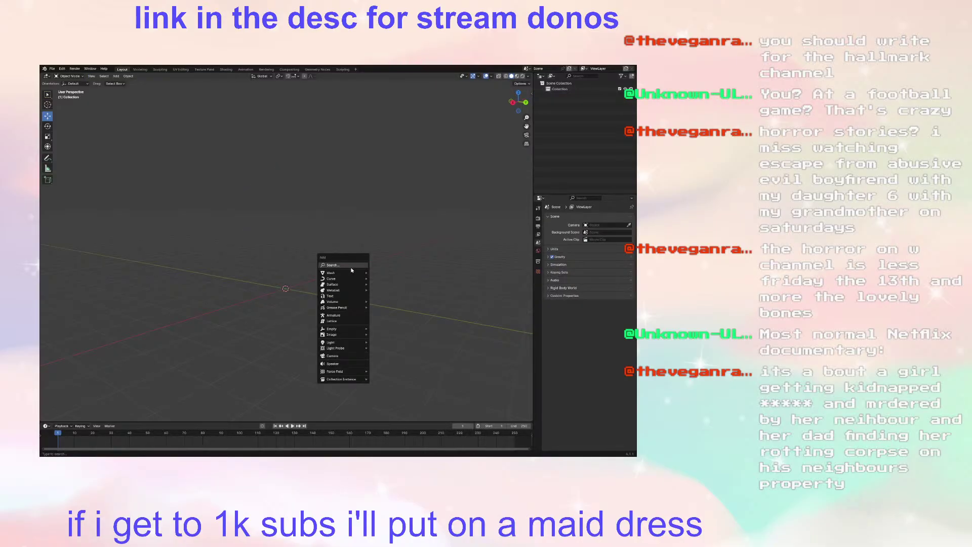
pyautogui.moveTo(345, 273)
pyautogui.click(386, 280)
pyautogui.moveTo(311, 277); pyautogui.dragTo(371, 253, button='middle')
pyautogui.click(283, 267)
pyautogui.press('Tab')
pyautogui.click(50, 224)
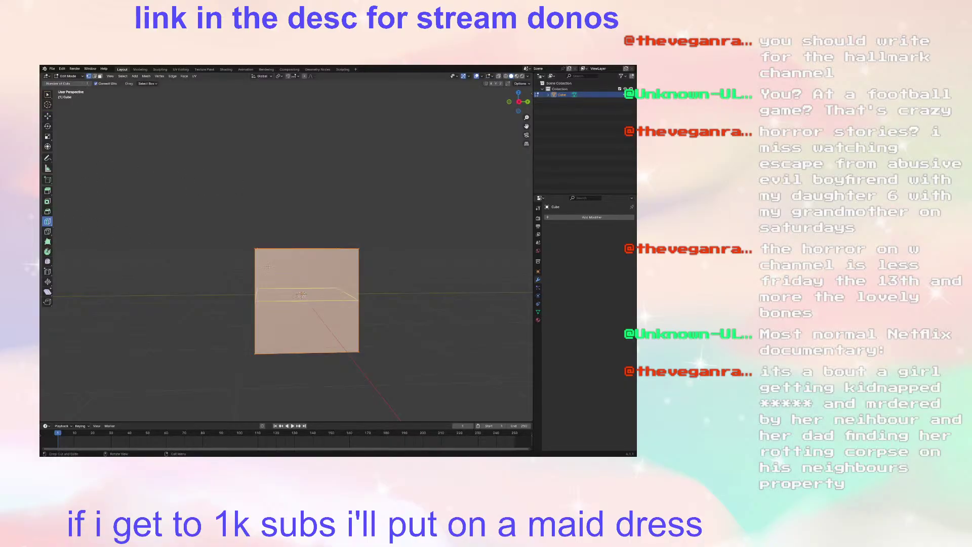
pyautogui.click(306, 334)
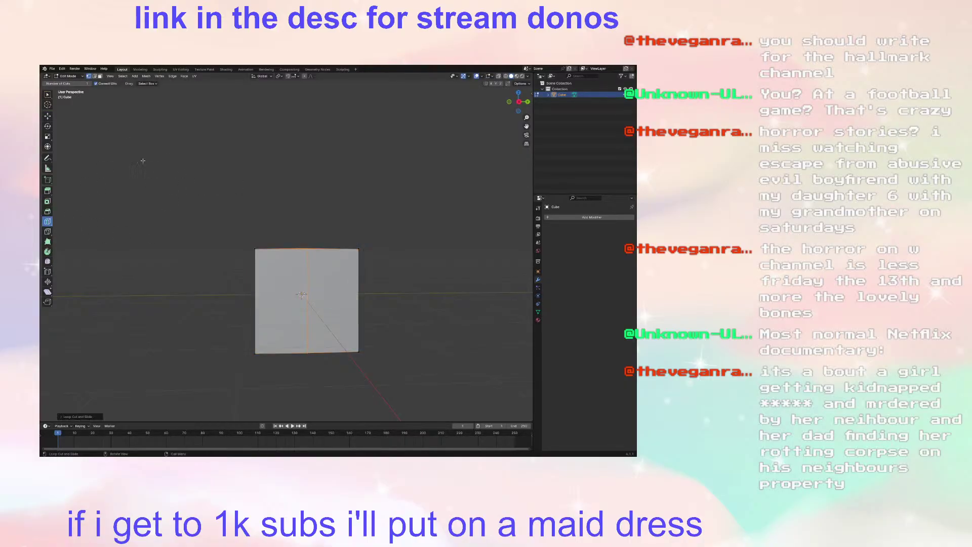
# Step: Switch to face selection and delete the faces of one half of the cube
pyautogui.click(47, 117)
pyautogui.click(283, 175)
pyautogui.moveTo(283, 175); pyautogui.dragTo(286, 247, button='middle')
pyautogui.click(100, 76)
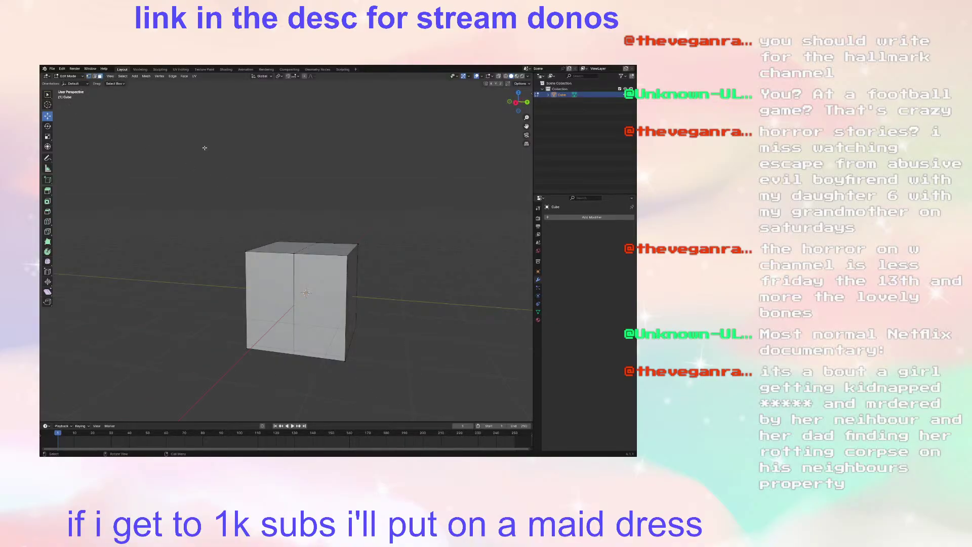
pyautogui.moveTo(370, 227); pyautogui.dragTo(388, 223, button='middle')
pyautogui.moveTo(200, 215); pyautogui.dragTo(292, 364)
pyautogui.moveTo(292, 365); pyautogui.dragTo(439, 276, button='middle')
pyautogui.press('x')
pyautogui.click(175, 276)
pyautogui.press('a')
pyautogui.click(439, 276)
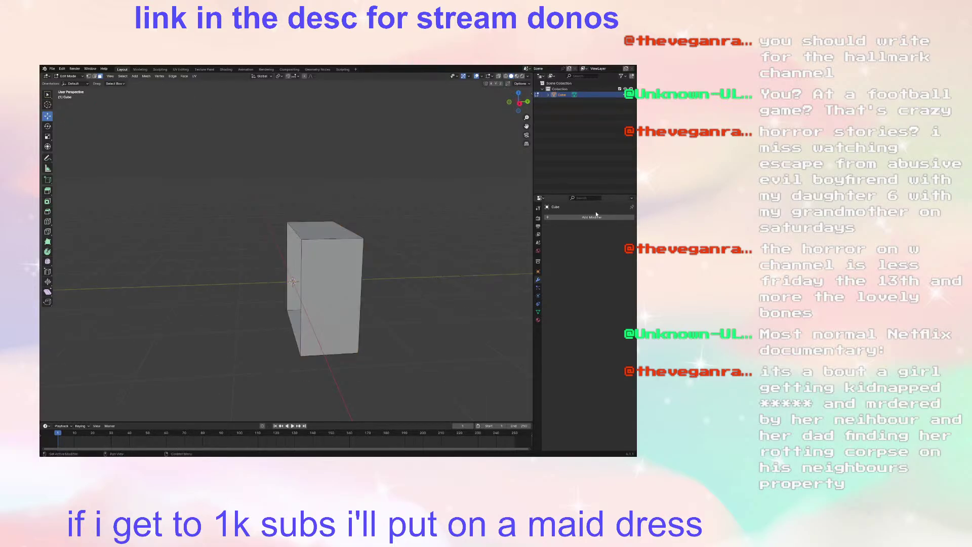
# Step: Add a Mirror modifier to the half cube and enable its Y axis
pyautogui.click(581, 218)
pyautogui.moveTo(566, 210)
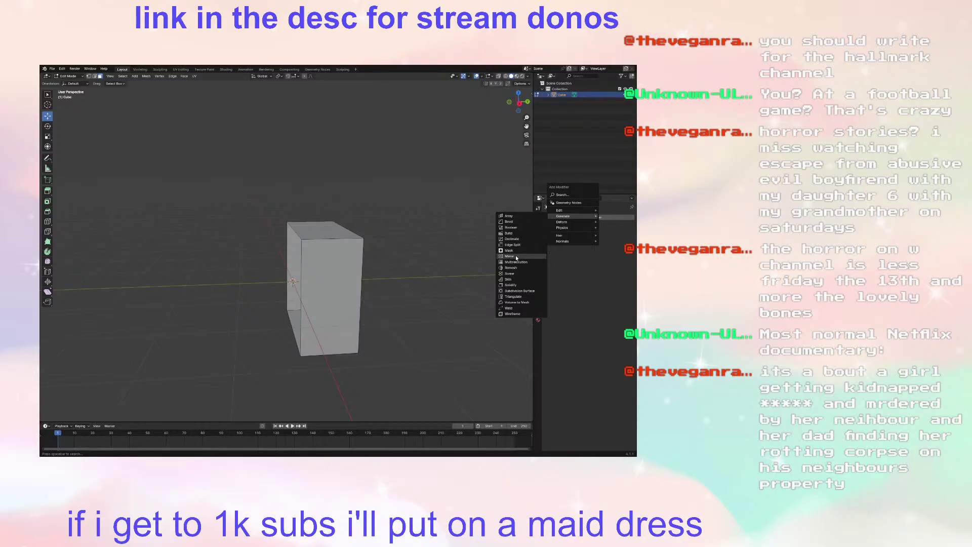
pyautogui.click(509, 256)
pyautogui.click(603, 235)
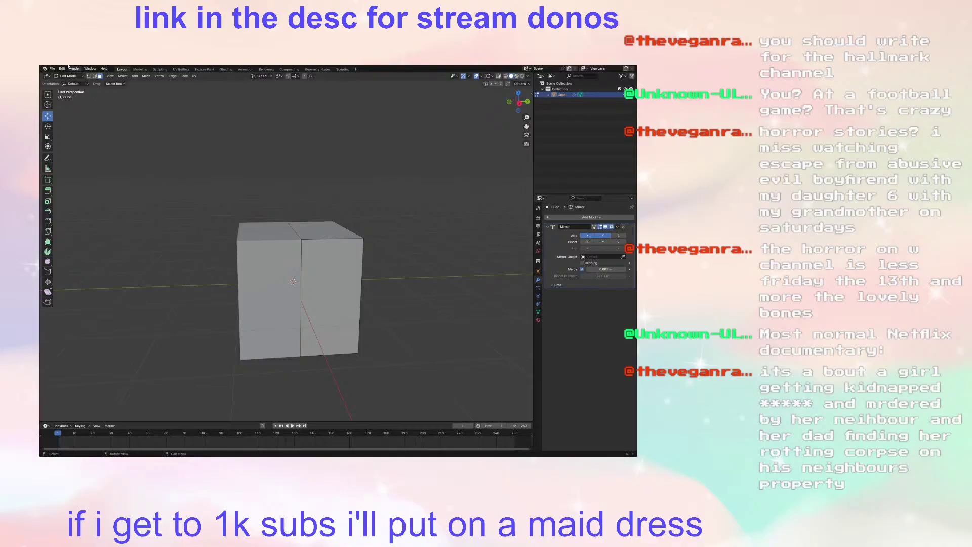
# Step: Save the mirrored cube scene as its own Blender file
pyautogui.click(52, 68)
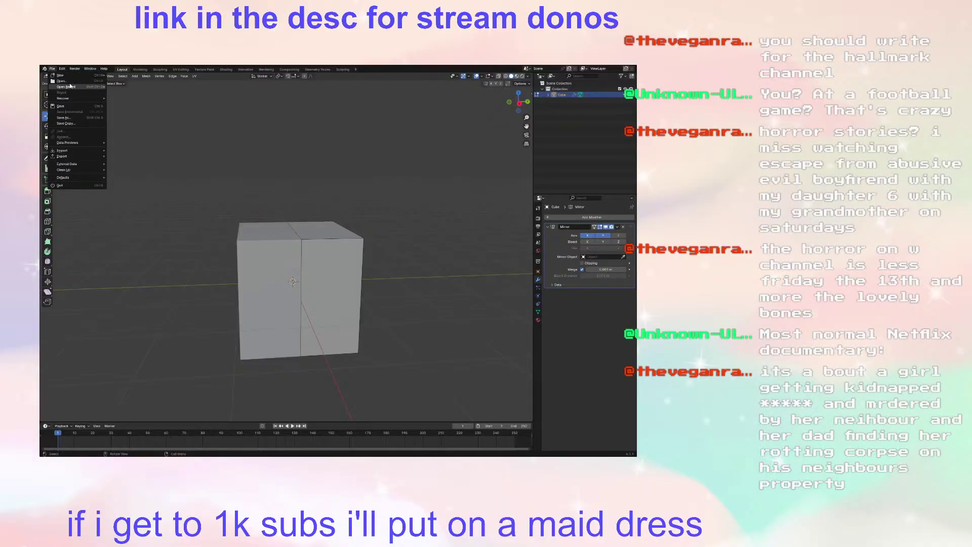
pyautogui.moveTo(71, 87)
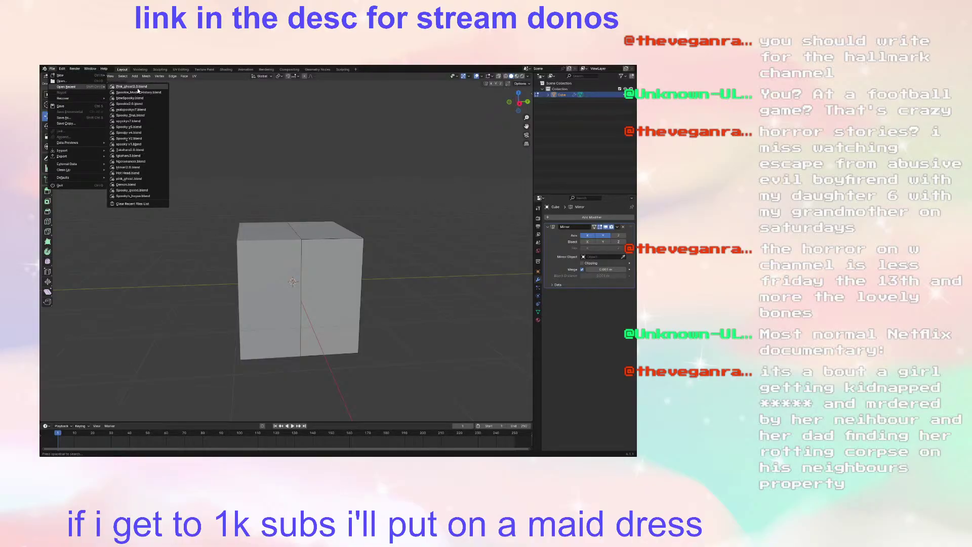
pyautogui.click(138, 88)
pyautogui.click(312, 271)
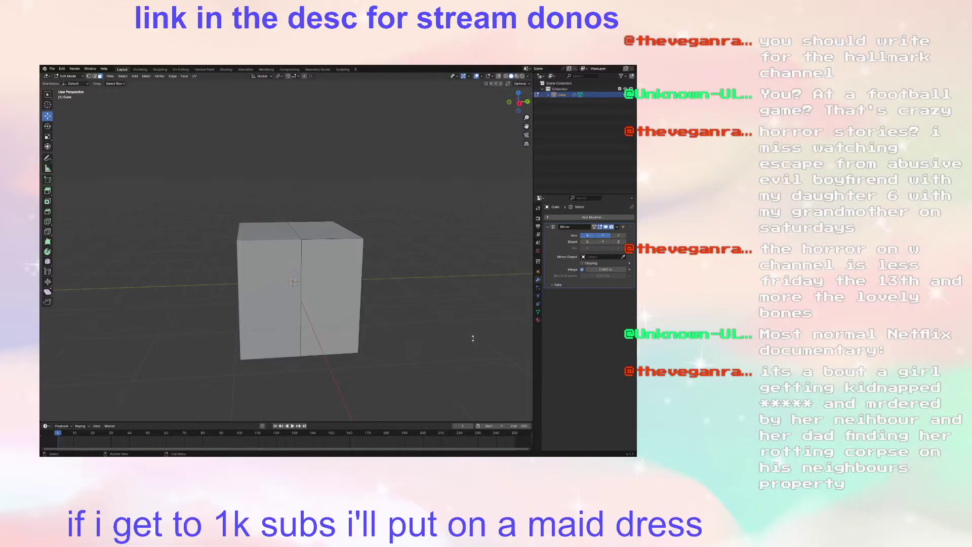
pyautogui.hotkey('ctrl', 's')
# Step: Open the pink ghost project from the recently used files
pyautogui.click(51, 68)
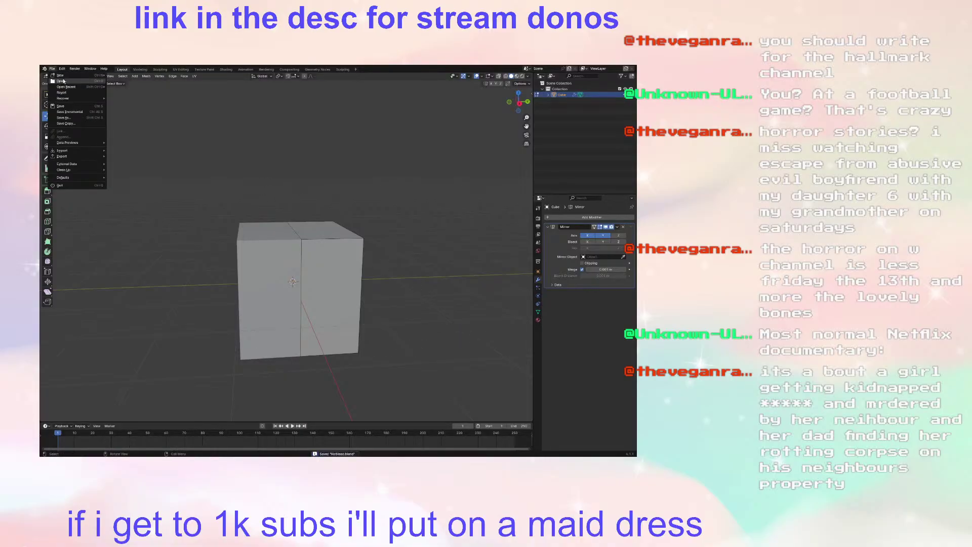
pyautogui.click(64, 81)
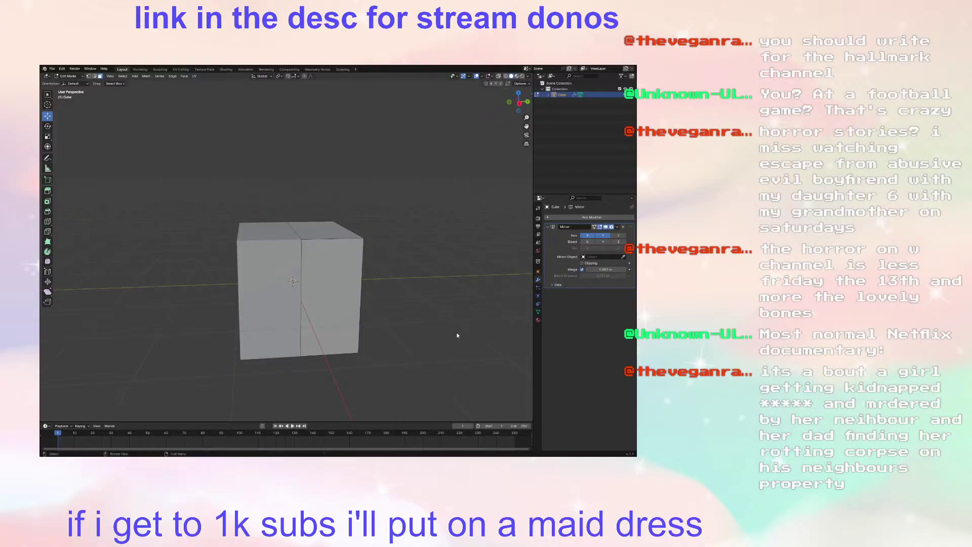
pyautogui.click(51, 68)
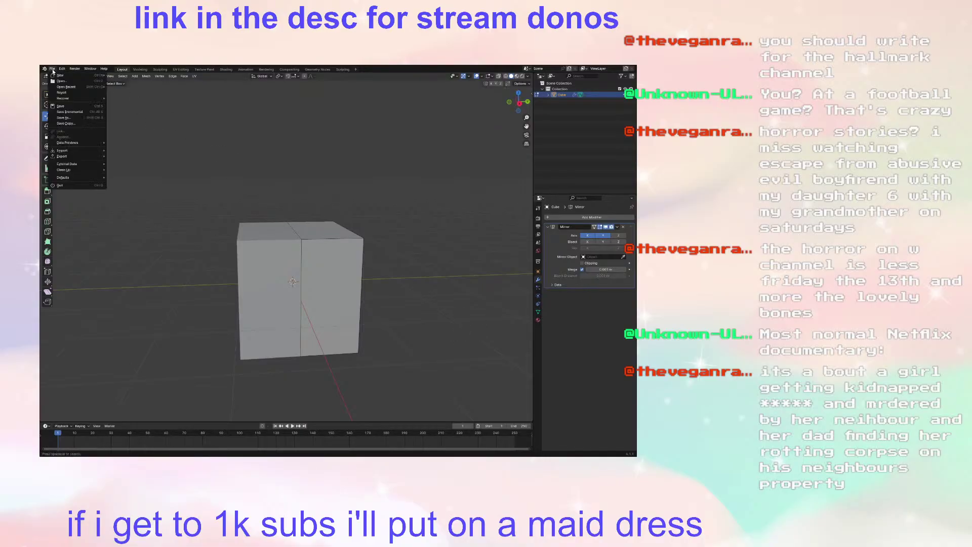
pyautogui.moveTo(80, 88)
pyautogui.click(121, 92)
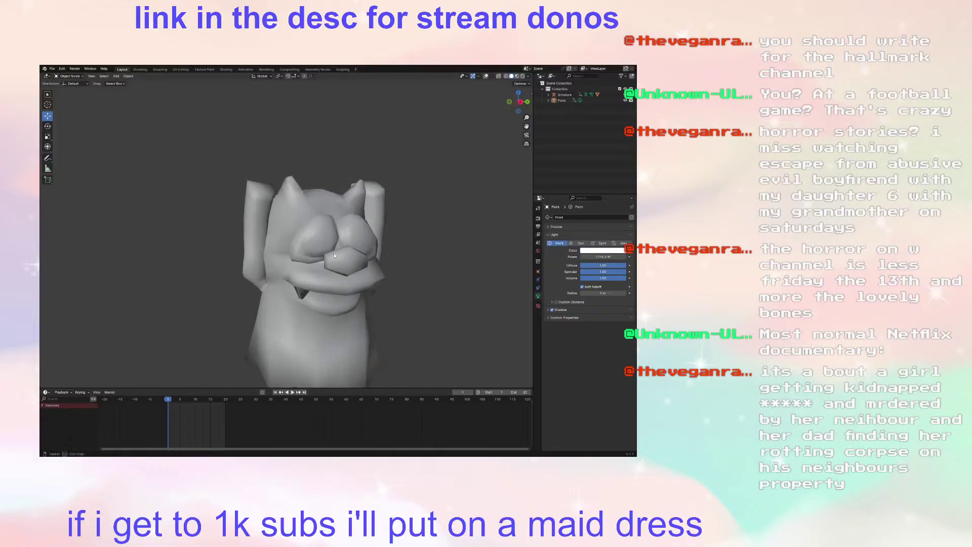
# Step: Inspect the pink ghost mesh in Edit Mode with its material colours and viewport overlays shown
pyautogui.click(321, 261)
pyautogui.press('Tab')
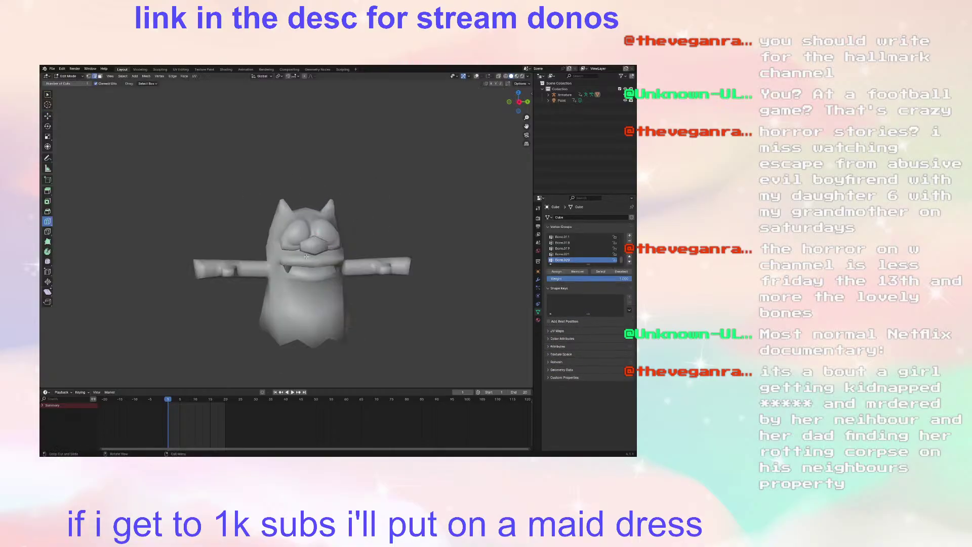
pyautogui.click(48, 116)
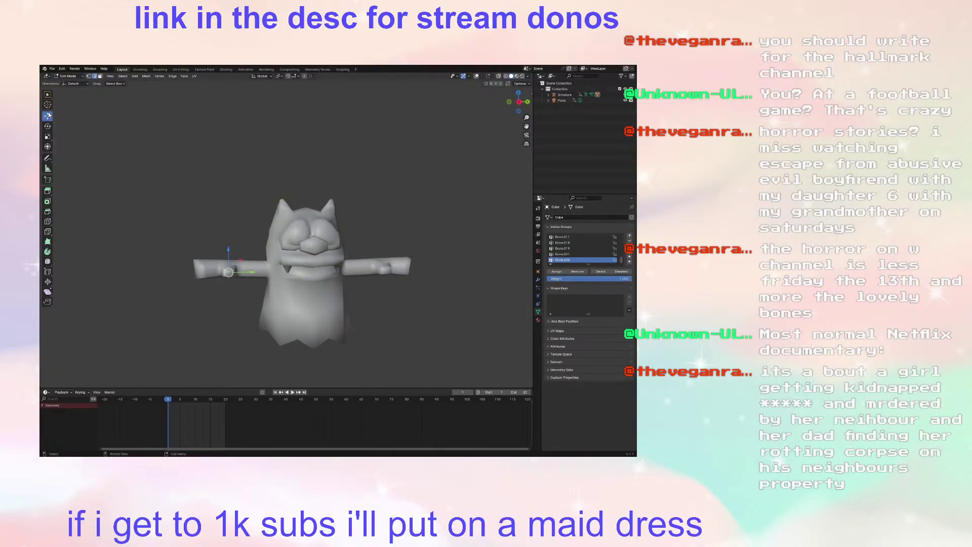
pyautogui.click(517, 76)
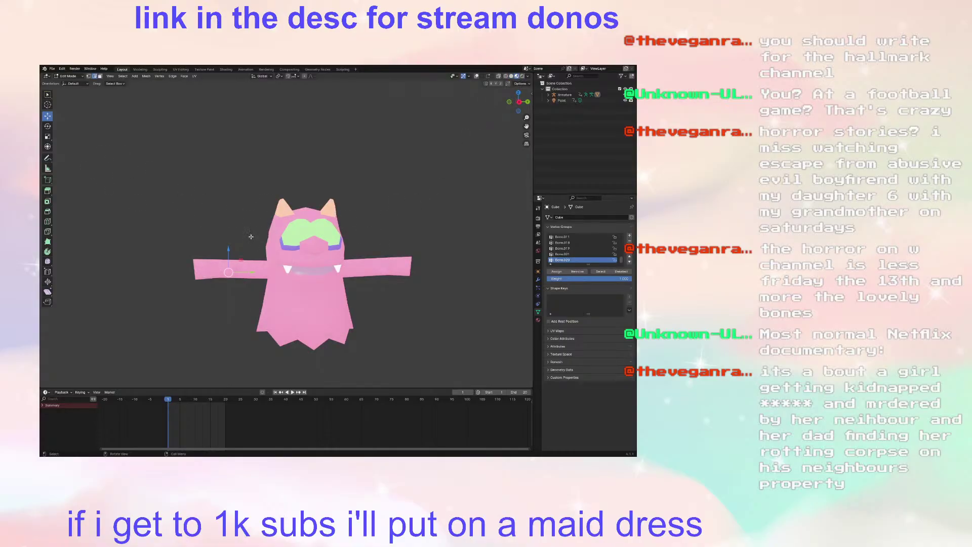
pyautogui.click(475, 76)
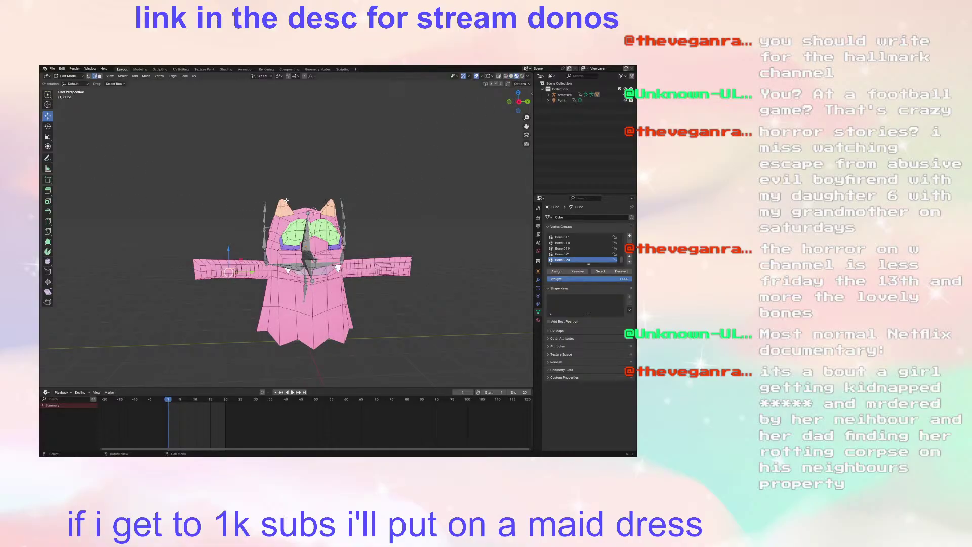
# Step: Return to Object Mode and copy the pink ghost object
pyautogui.press('q')
pyautogui.press('Escape')
pyautogui.press('Tab')
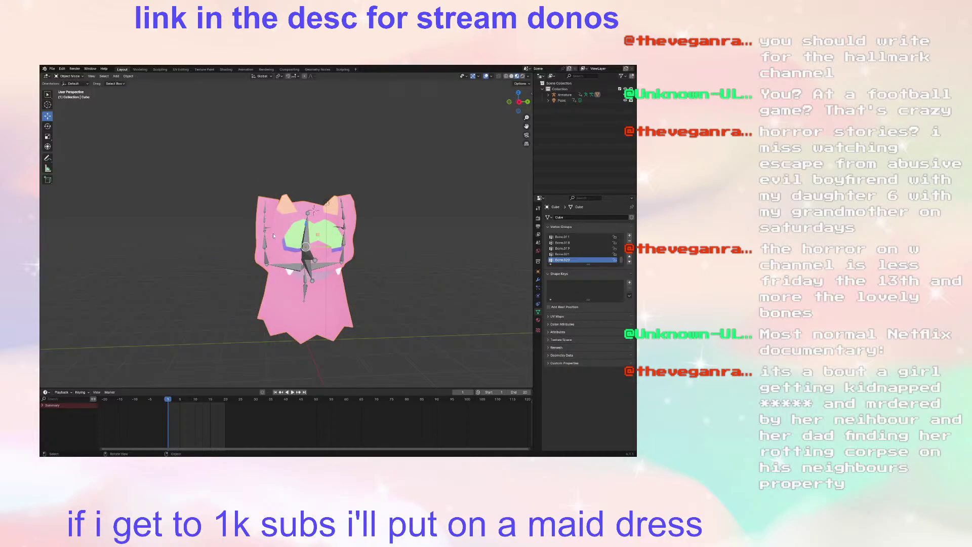
pyautogui.rightClick(292, 237)
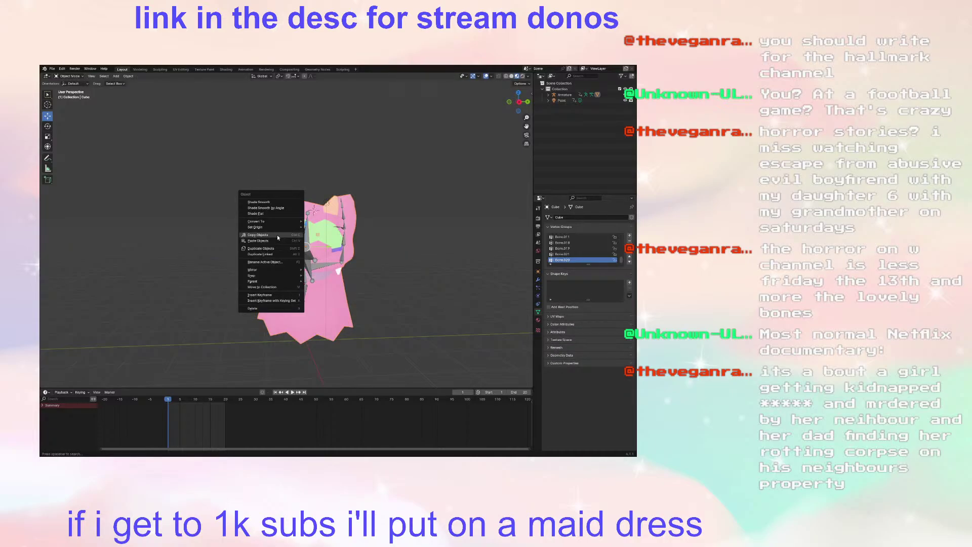
pyautogui.click(278, 235)
# Step: Reopen the saved mirrored cube file from the recently used files
pyautogui.click(52, 68)
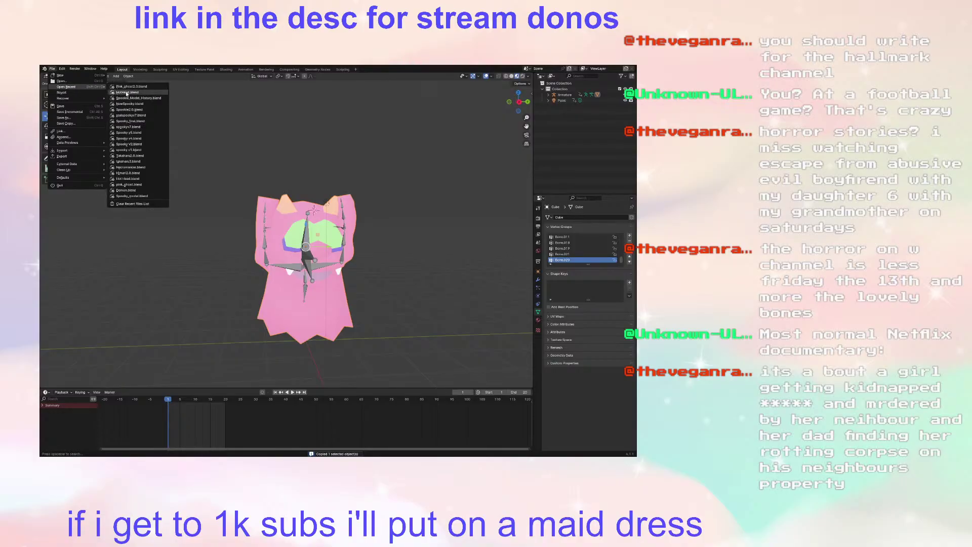
pyautogui.click(133, 93)
pyautogui.click(325, 270)
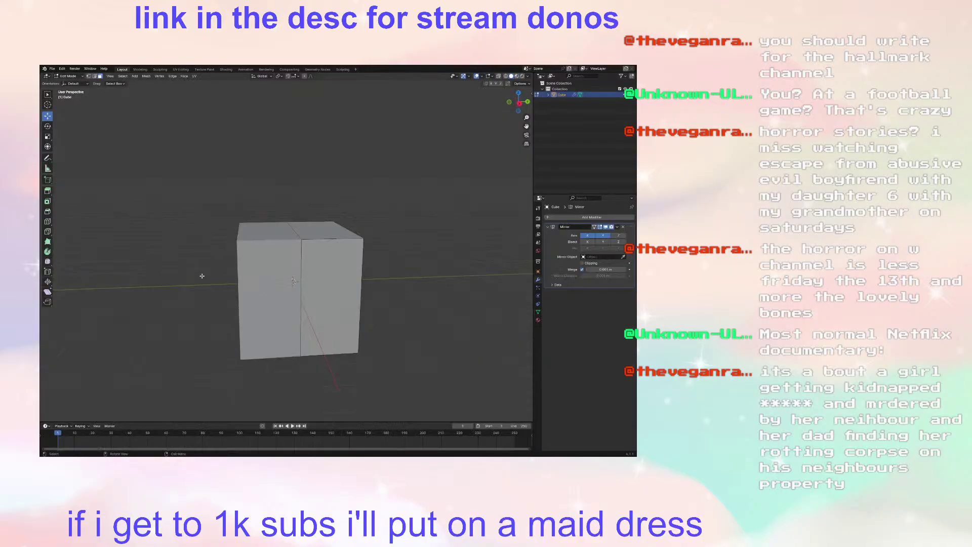
pyautogui.scroll(-3, 293, 282)
pyautogui.scroll(2, 210, 228)
pyautogui.rightClick(209, 228)
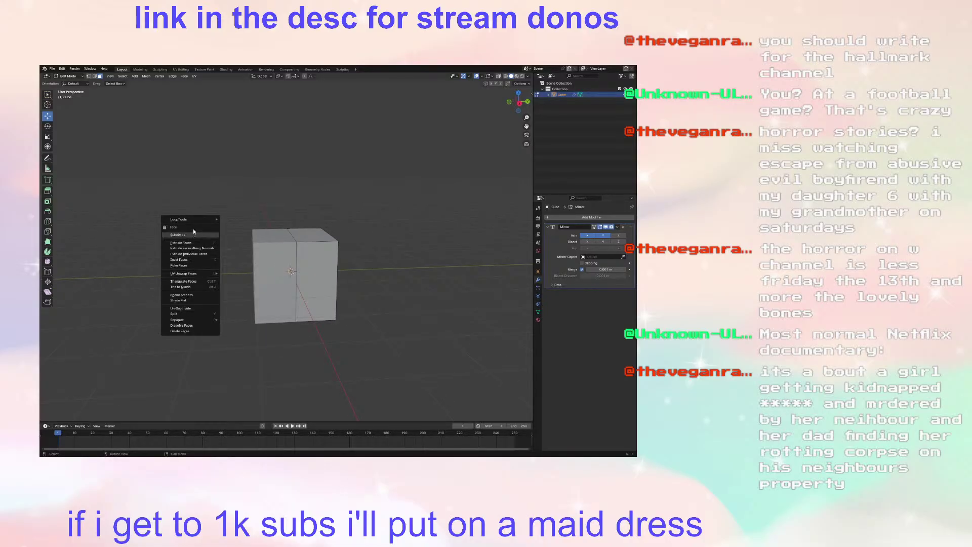
pyautogui.rightClick(132, 223)
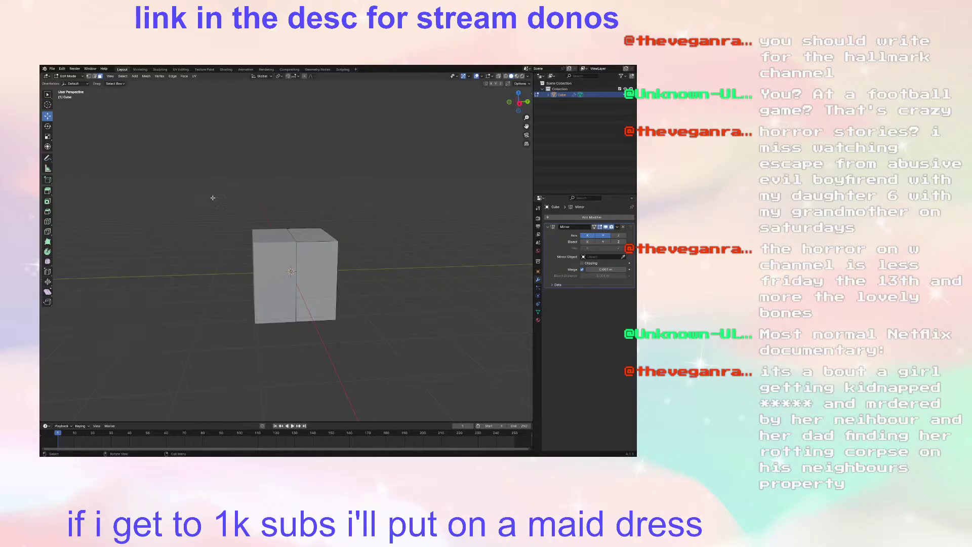
pyautogui.rightClick(213, 198)
pyautogui.press('Escape')
pyautogui.hotkey('ctrl', 'v')
pyautogui.press('Escape')
pyautogui.scroll(-3, 237, 175)
pyautogui.rightClick(223, 221)
pyautogui.press('Escape')
# Step: Return to Object Mode, paste the copied ghost model into the scene and move it along Y to sit beside the cube
pyautogui.press('Tab')
pyautogui.rightClick(225, 174)
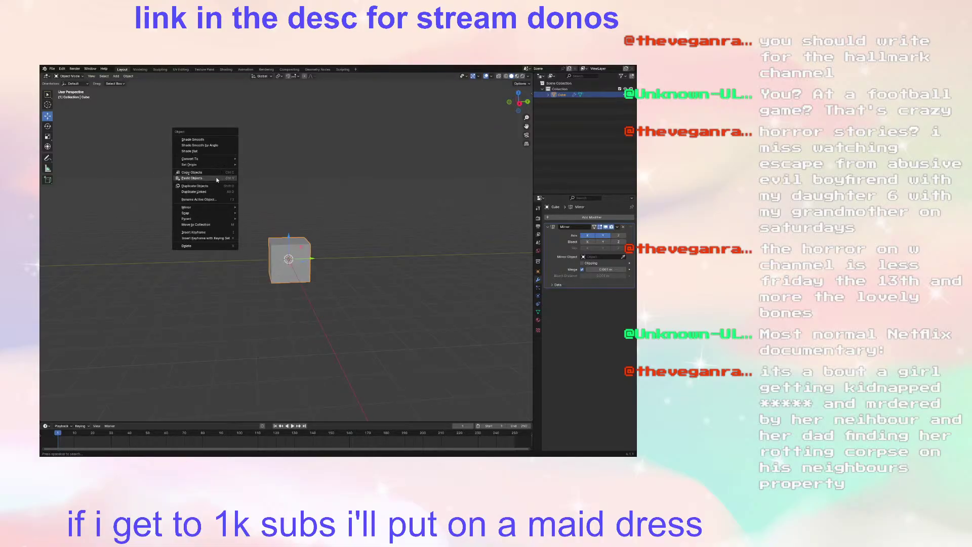
pyautogui.click(223, 178)
pyautogui.moveTo(282, 232); pyautogui.dragTo(274, 238, button='middle')
pyautogui.moveTo(261, 223); pyautogui.dragTo(217, 223)
pyautogui.scroll(2, 272, 297)
pyautogui.moveTo(272, 294); pyautogui.dragTo(300, 253, button='middle')
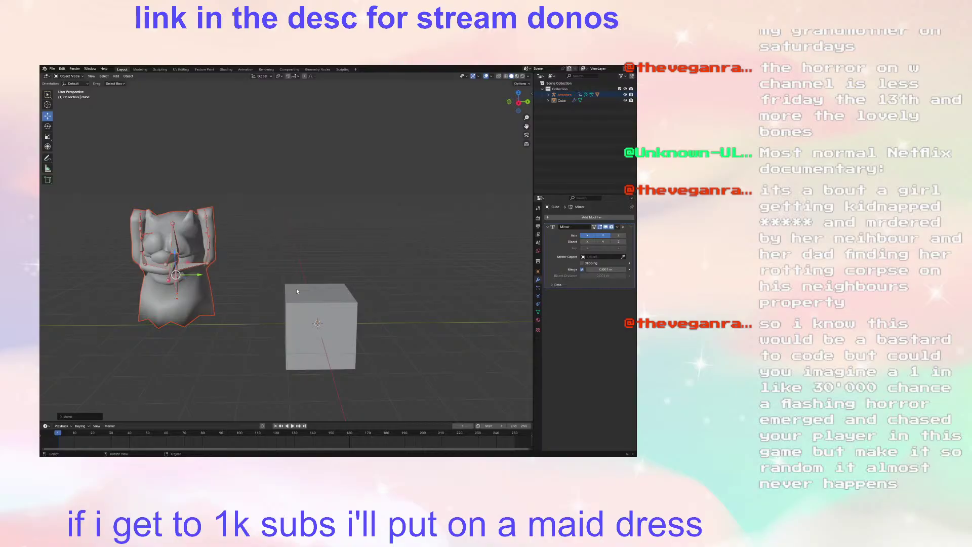
# Step: Lower the ghost model to the cube's level and adjust its position slightly along X
pyautogui.moveTo(314, 367); pyautogui.dragTo(253, 309, button='middle')
pyautogui.moveTo(233, 247)
pyautogui.mouseDown()
pyautogui.moveTo(222, 250)
pyautogui.moveTo(236, 237)
pyautogui.mouseUp()
pyautogui.moveTo(244, 269); pyautogui.dragTo(329, 323, button='middle')
pyautogui.scroll(-4, 297, 298)
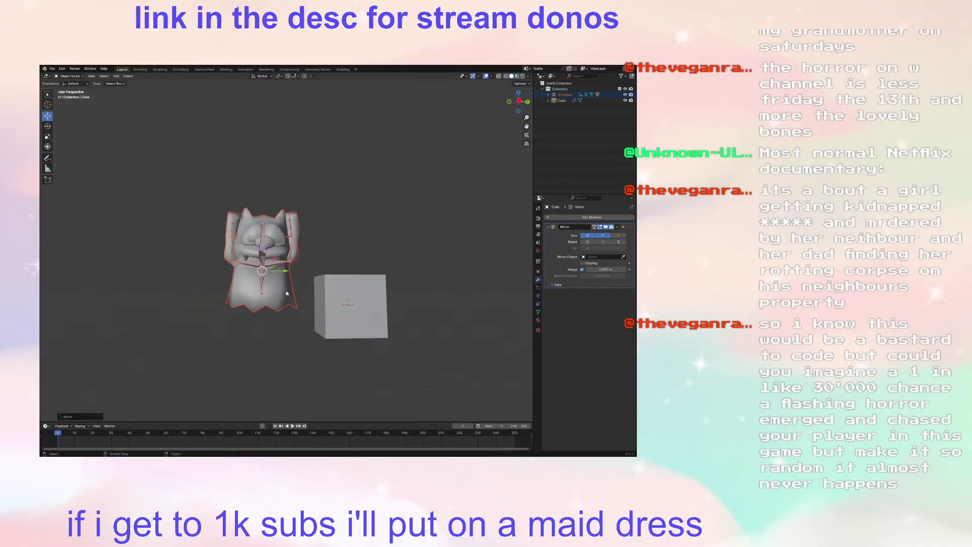
pyautogui.moveTo(259, 247); pyautogui.dragTo(268, 291)
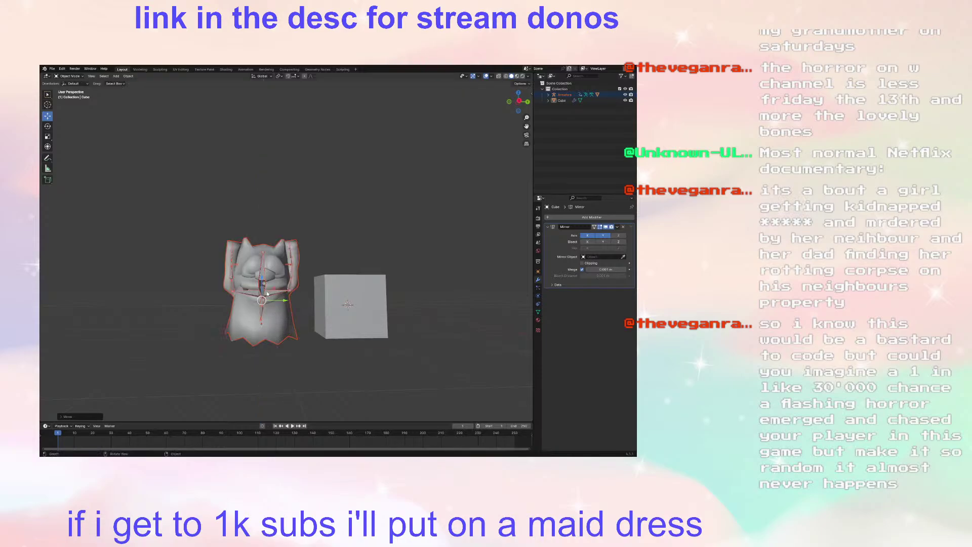
pyautogui.moveTo(312, 337); pyautogui.dragTo(290, 260, button='middle')
pyautogui.moveTo(289, 261); pyautogui.dragTo(295, 259)
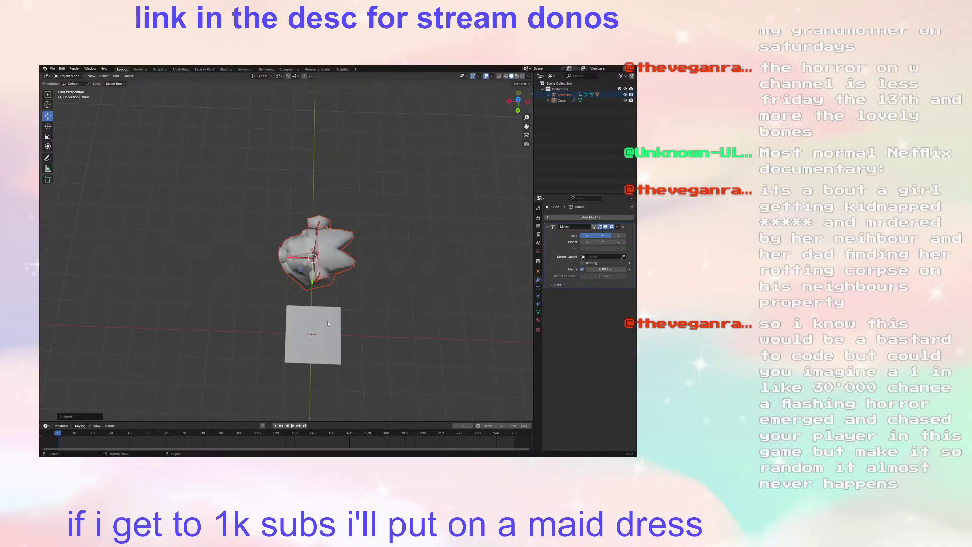
pyautogui.moveTo(321, 323); pyautogui.dragTo(401, 305, button='middle')
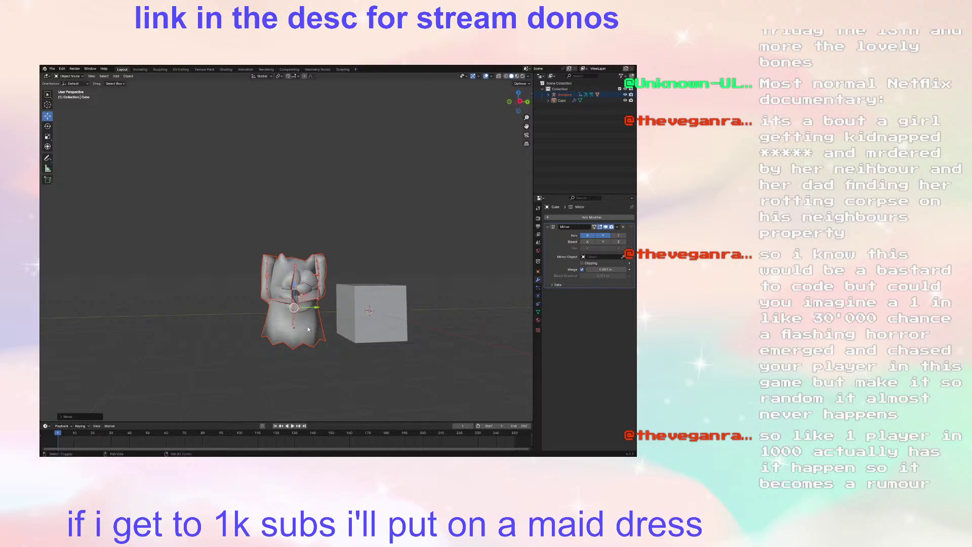
# Step: Show the scene in Material Preview shading and compare the coloured ghost with the cube from several angles
pyautogui.moveTo(310, 330); pyautogui.dragTo(300, 340, button='middle')
pyautogui.click(377, 280)
pyautogui.moveTo(423, 330); pyautogui.dragTo(412, 330, button='middle')
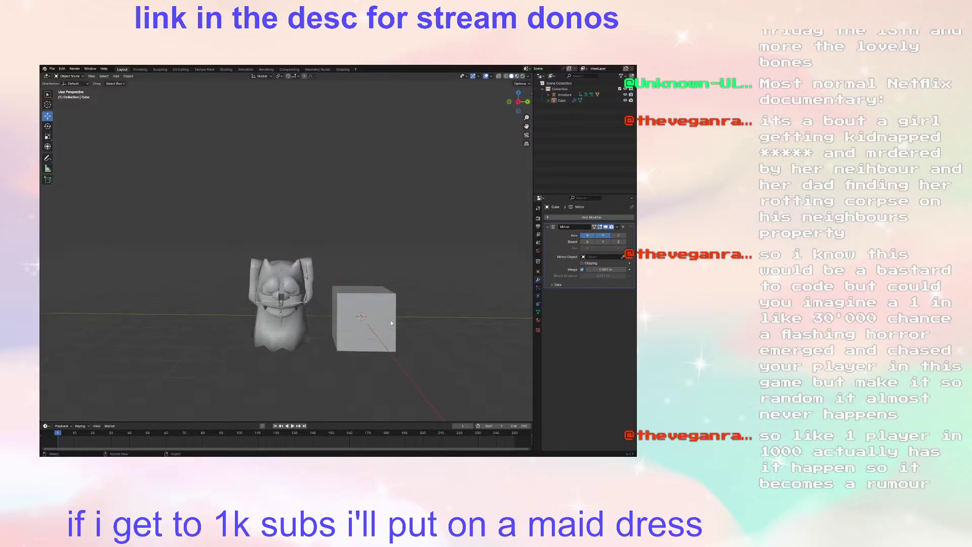
pyautogui.click(517, 76)
pyautogui.moveTo(468, 198); pyautogui.dragTo(446, 279, button='middle')
pyautogui.click(370, 301)
pyautogui.scroll(3, 419, 311)
pyautogui.moveTo(418, 308)
pyautogui.mouseDown(button='middle')
pyautogui.moveTo(429, 301)
pyautogui.moveTo(411, 301)
pyautogui.moveTo(432, 306)
pyautogui.moveTo(391, 297)
pyautogui.moveTo(402, 301)
pyautogui.mouseUp(button='middle')
pyautogui.scroll(-3, 426, 303)
pyautogui.click(432, 305)
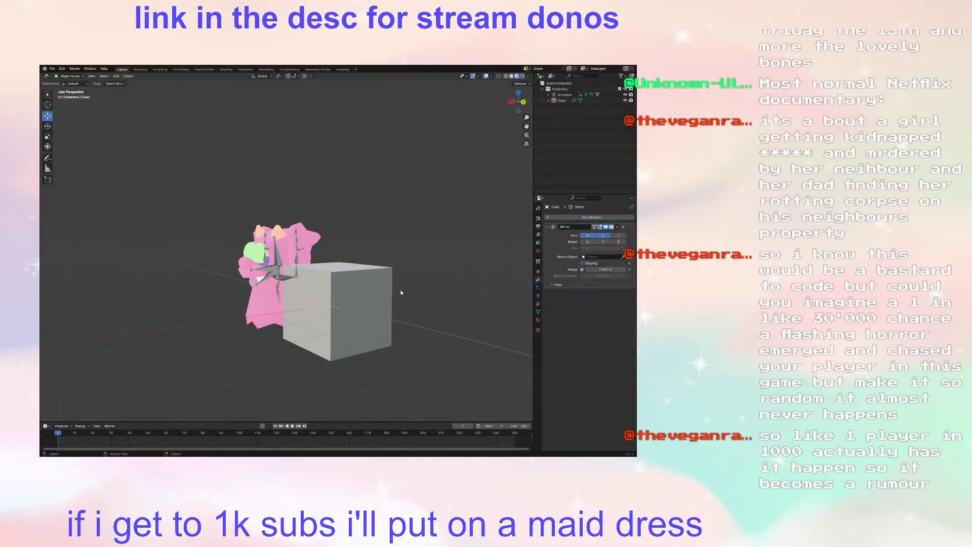
# Step: Enter Edit Mode on the cube and add loop cuts through the middle of its mirrored half
pyautogui.moveTo(406, 309); pyautogui.dragTo(430, 308, button='middle')
pyautogui.click(369, 290)
pyautogui.scroll(2, 386, 298)
pyautogui.press('Tab')
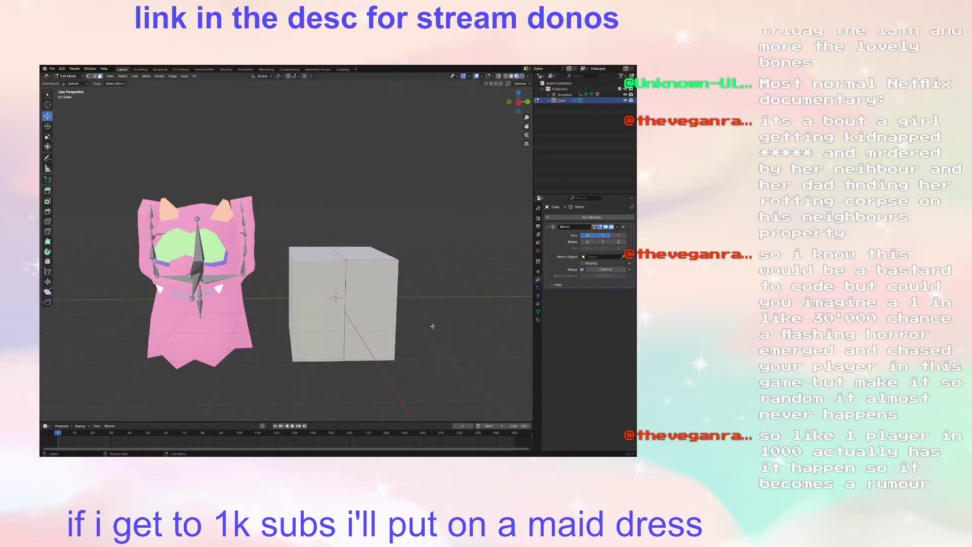
pyautogui.moveTo(433, 326); pyautogui.dragTo(406, 311, button='middle')
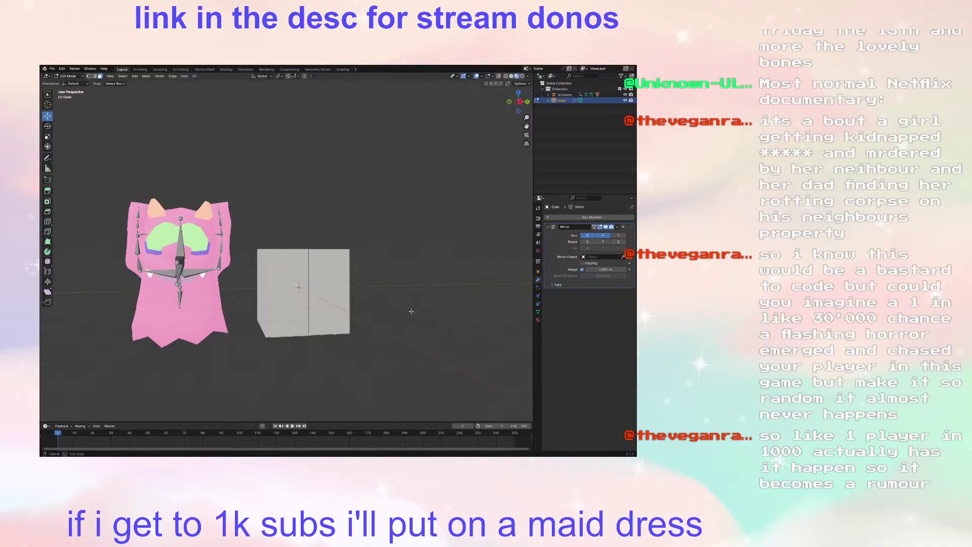
pyautogui.click(47, 222)
pyautogui.click(323, 300)
pyautogui.moveTo(323, 299); pyautogui.dragTo(281, 296, button='middle')
pyautogui.click(304, 296)
pyautogui.click(48, 118)
pyautogui.click(143, 187)
pyautogui.moveTo(323, 270); pyautogui.dragTo(387, 324, button='middle')
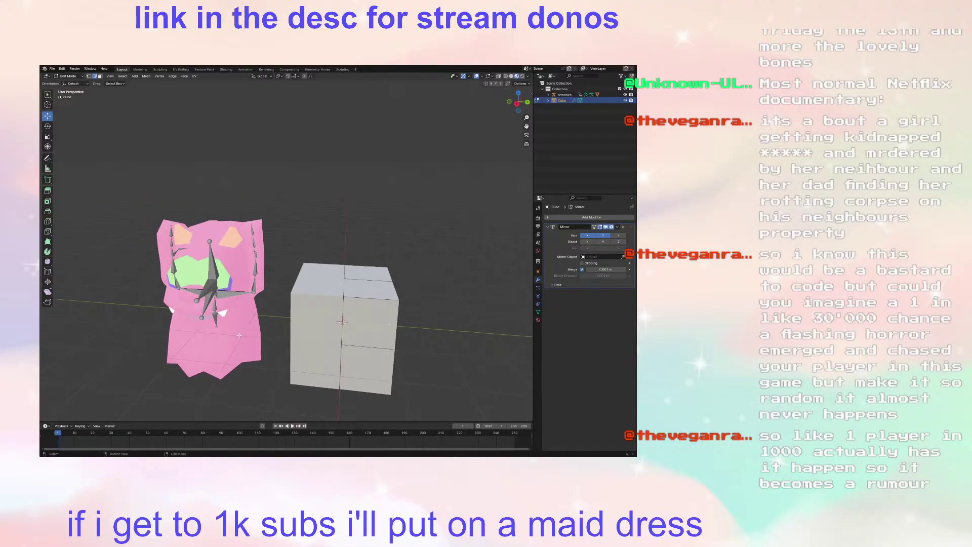
# Step: Examine the ghost's modifiers and the loop cuts on the cube's sides and underside
pyautogui.press('Tab')
pyautogui.click(243, 316)
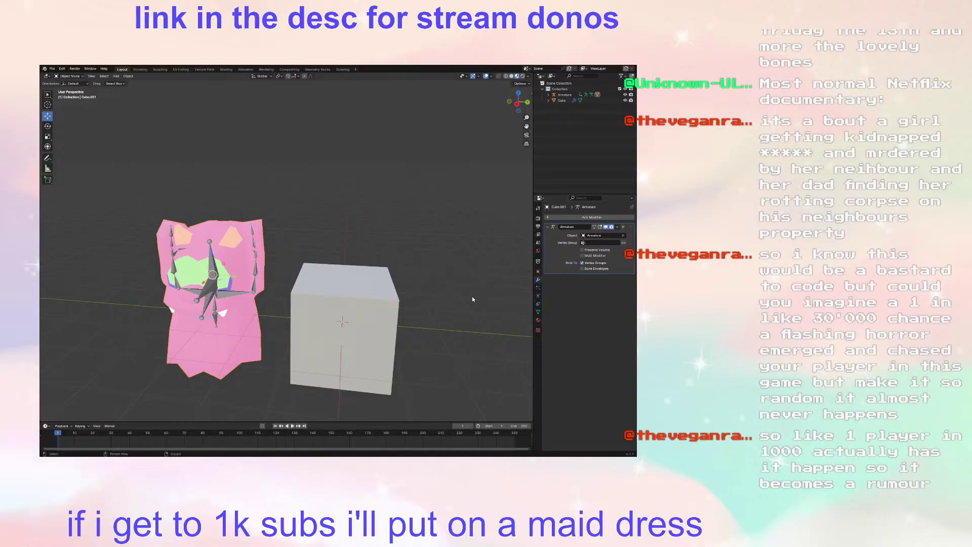
pyautogui.click(373, 305)
pyautogui.moveTo(373, 305); pyautogui.dragTo(344, 286, button='middle')
pyautogui.press('Tab')
pyautogui.click(388, 296)
pyautogui.click(343, 285)
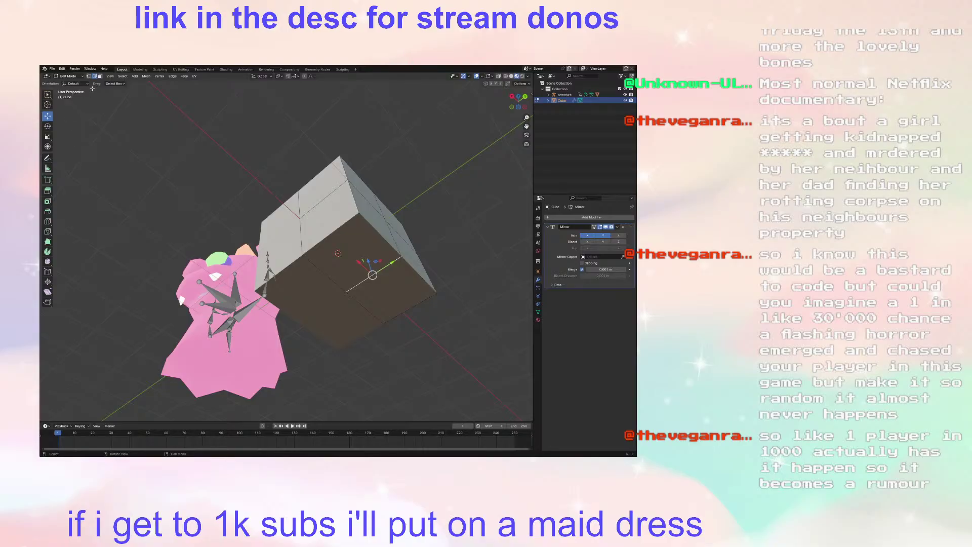
pyautogui.click(173, 149)
pyautogui.moveTo(350, 282); pyautogui.dragTo(233, 283, button='middle')
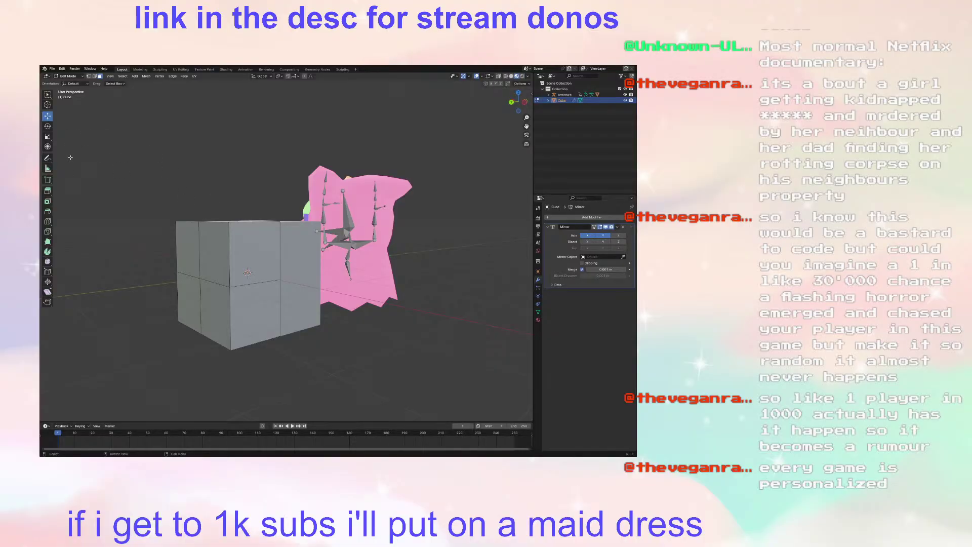
pyautogui.moveTo(183, 218); pyautogui.dragTo(375, 256, button='middle')
pyautogui.click(355, 218)
pyautogui.keyDown('shift'); pyautogui.click(378, 257); pyautogui.keyUp('shift')
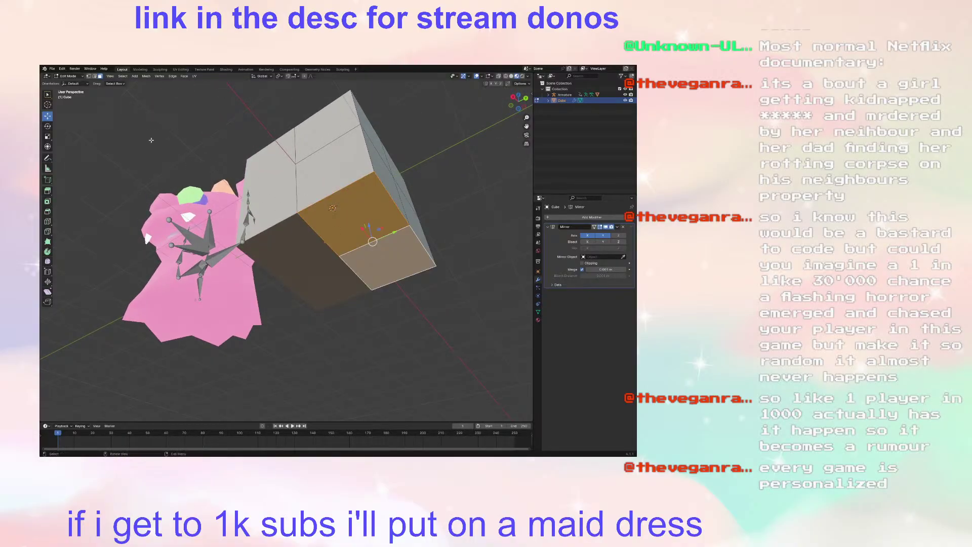
pyautogui.click(139, 149)
# Step: Switch to vertex selection and add further horizontal and vertical loop cuts through the cube's mirrored half
pyautogui.click(89, 76)
pyautogui.moveTo(331, 235); pyautogui.dragTo(329, 279, button='middle')
pyautogui.click(328, 281)
pyautogui.moveTo(325, 277); pyautogui.dragTo(325, 282)
pyautogui.moveTo(325, 282); pyautogui.dragTo(199, 259, button='middle')
pyautogui.click(48, 222)
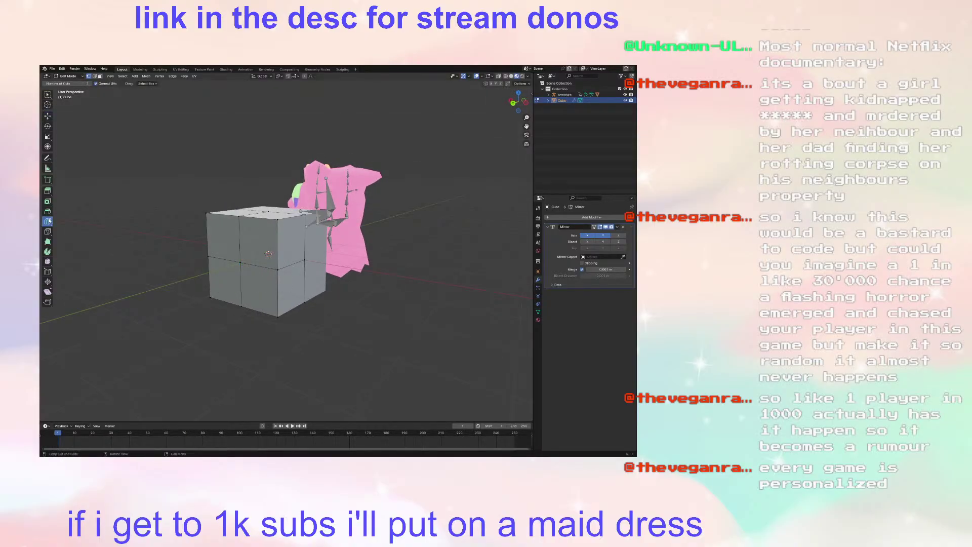
pyautogui.click(275, 295)
pyautogui.moveTo(276, 295); pyautogui.dragTo(263, 269, button='middle')
pyautogui.click(47, 116)
pyautogui.click(385, 330)
pyautogui.moveTo(385, 329); pyautogui.dragTo(323, 330, button='middle')
pyautogui.click(324, 330)
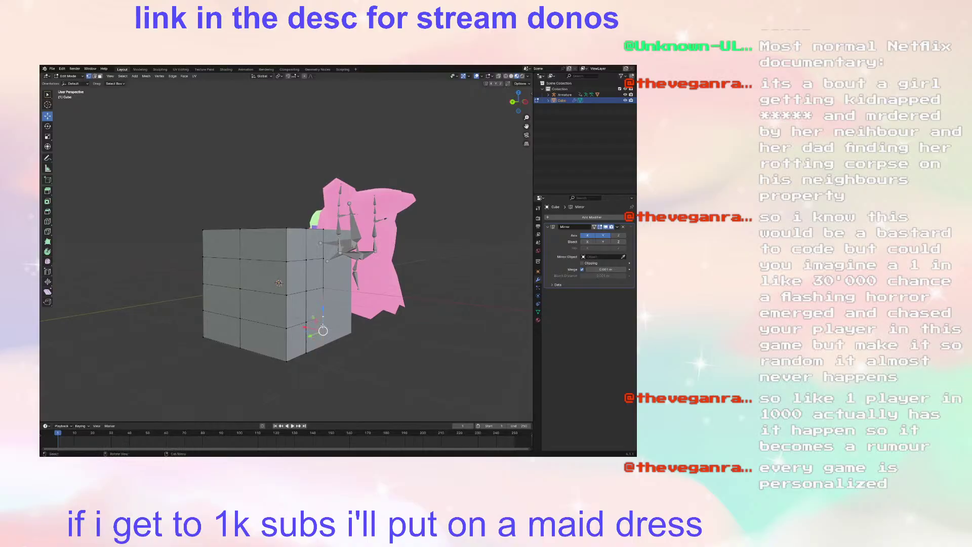
pyautogui.moveTo(304, 329); pyautogui.dragTo(293, 320)
pyautogui.press('Escape')
# Step: Return to Object Mode and add a Subdivision Surface modifier to the pink ghost mesh
pyautogui.moveTo(378, 230); pyautogui.dragTo(330, 201, button='middle')
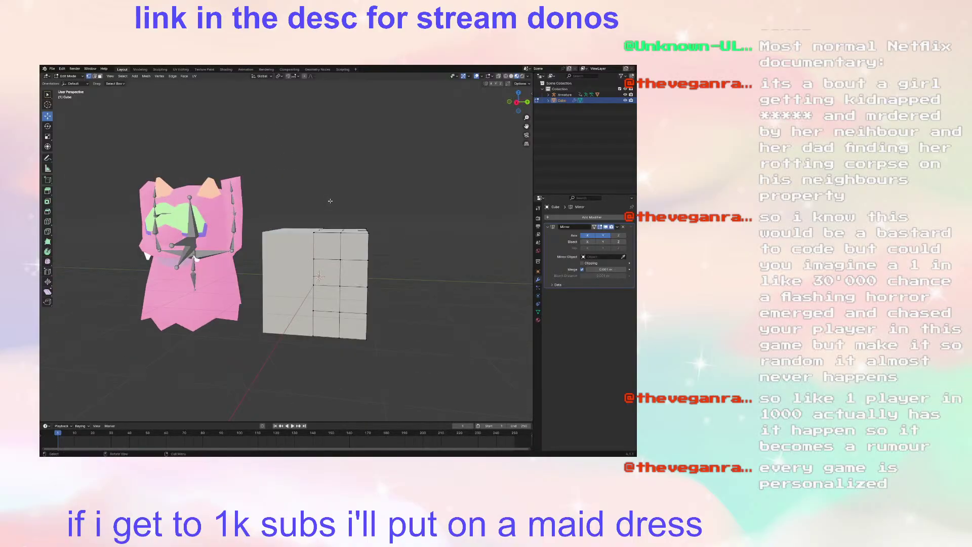
pyautogui.moveTo(335, 253); pyautogui.dragTo(381, 259, button='middle')
pyautogui.keyDown('shift'); pyautogui.moveTo(303, 268); pyautogui.dragTo(331, 270, button='middle'); pyautogui.keyUp('shift')
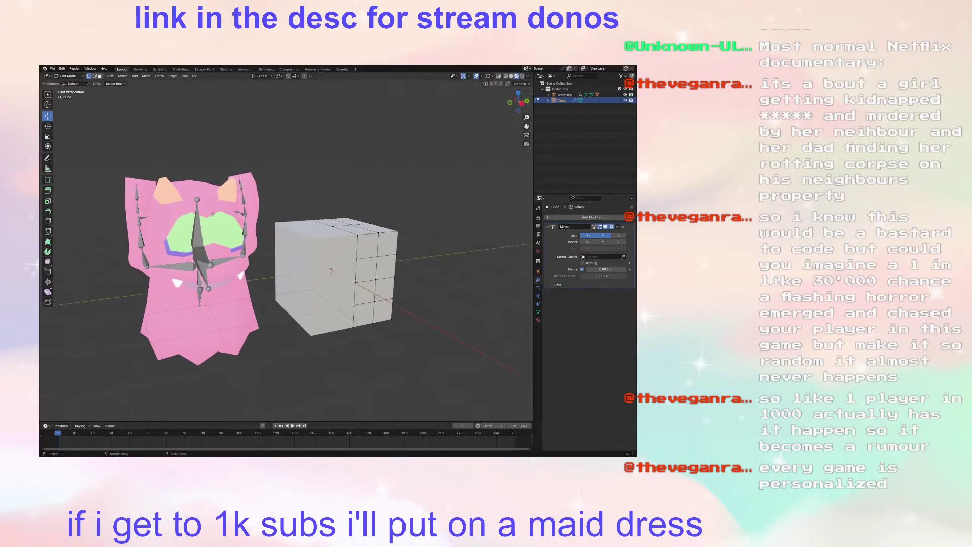
pyautogui.moveTo(322, 199); pyautogui.dragTo(310, 221, button='middle')
pyautogui.press('Tab')
pyautogui.click(233, 290)
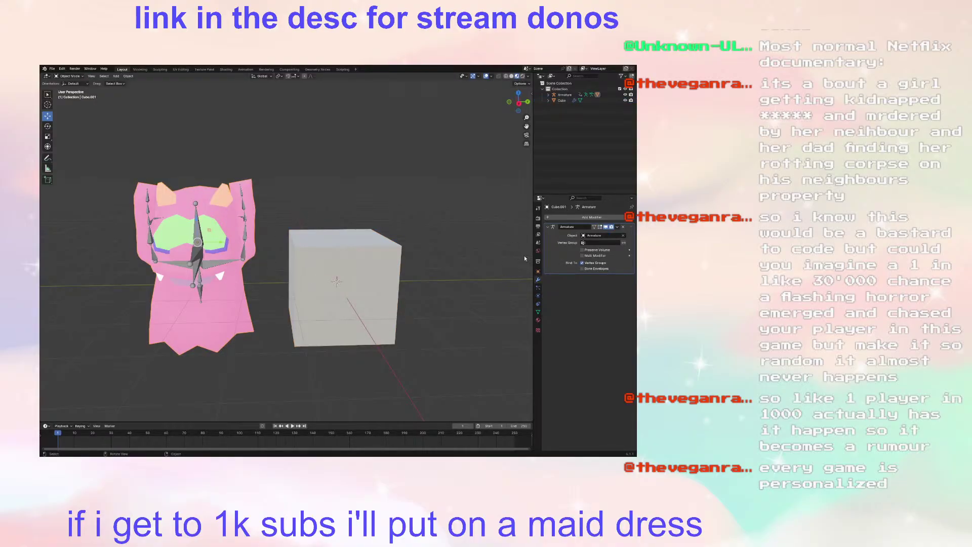
pyautogui.click(569, 216)
pyautogui.moveTo(563, 214)
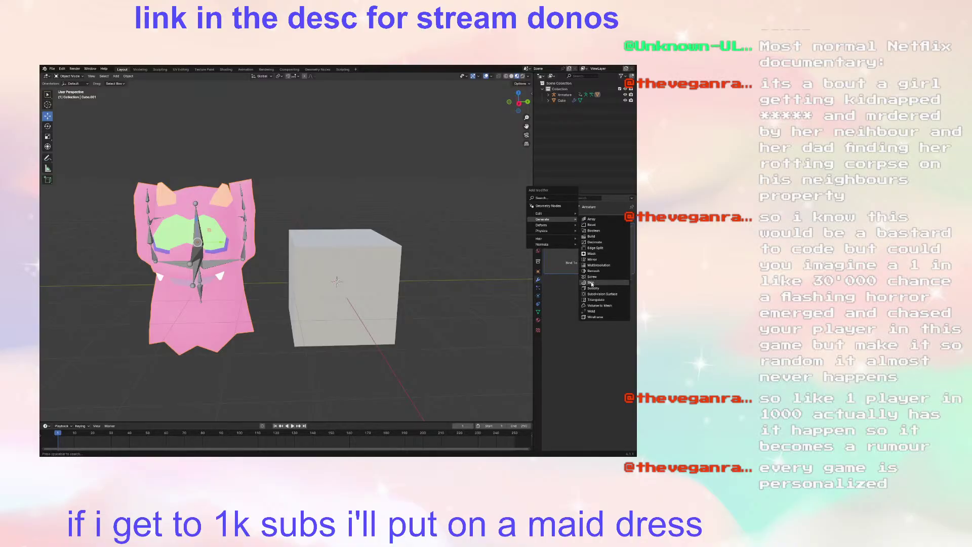
pyautogui.click(599, 296)
pyautogui.moveTo(355, 248); pyautogui.dragTo(326, 217, button='middle')
pyautogui.scroll(2, 285, 248)
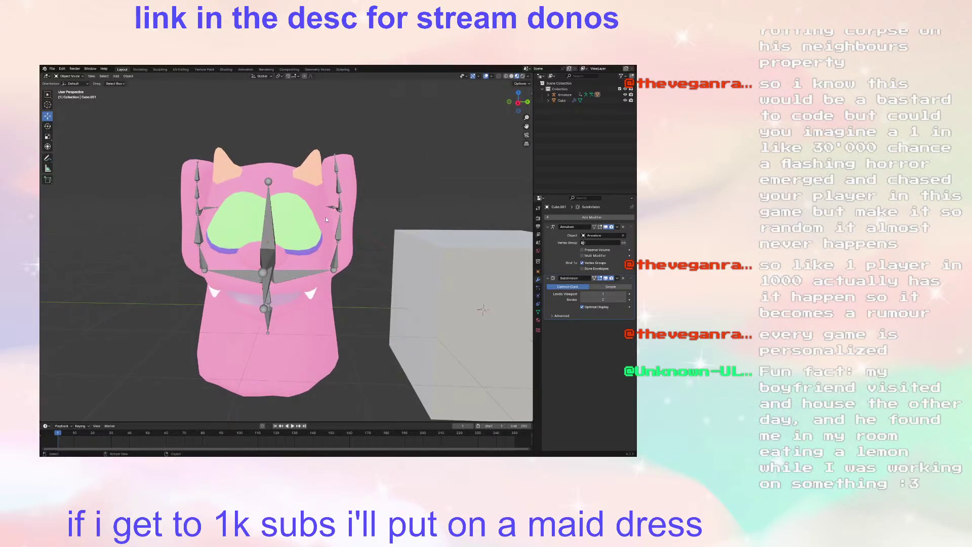
# Step: Hide the viewport overlays and check the smoothed ghost in Edit Mode and Object Mode
pyautogui.click(487, 75)
pyautogui.moveTo(430, 167); pyautogui.dragTo(264, 229, button='middle')
pyautogui.press('Tab')
pyautogui.moveTo(385, 175); pyautogui.dragTo(346, 237, button='middle')
pyautogui.press('Tab')
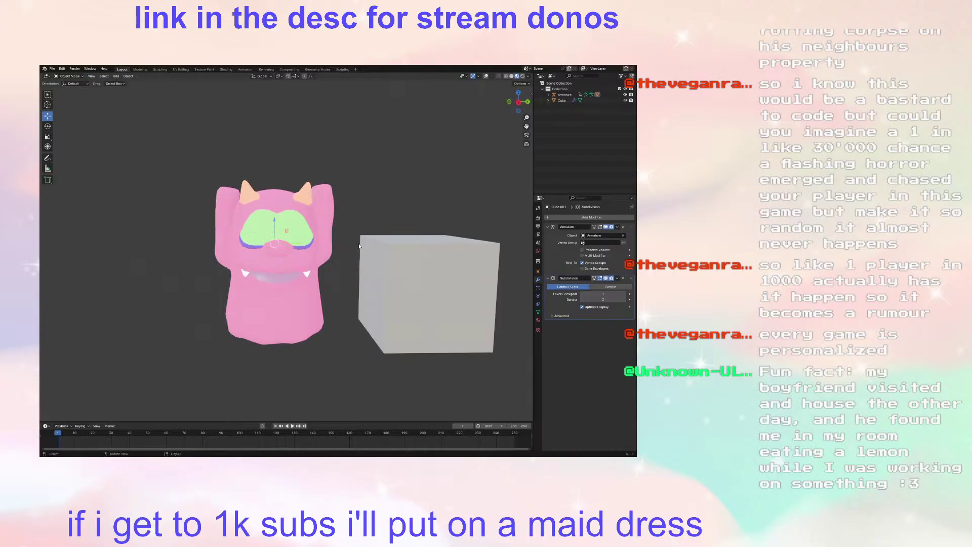
# Step: Add a Subdivision Surface modifier to the cube and check its smoothed shape
pyautogui.click(375, 266)
pyautogui.moveTo(375, 266); pyautogui.dragTo(396, 257, button='middle')
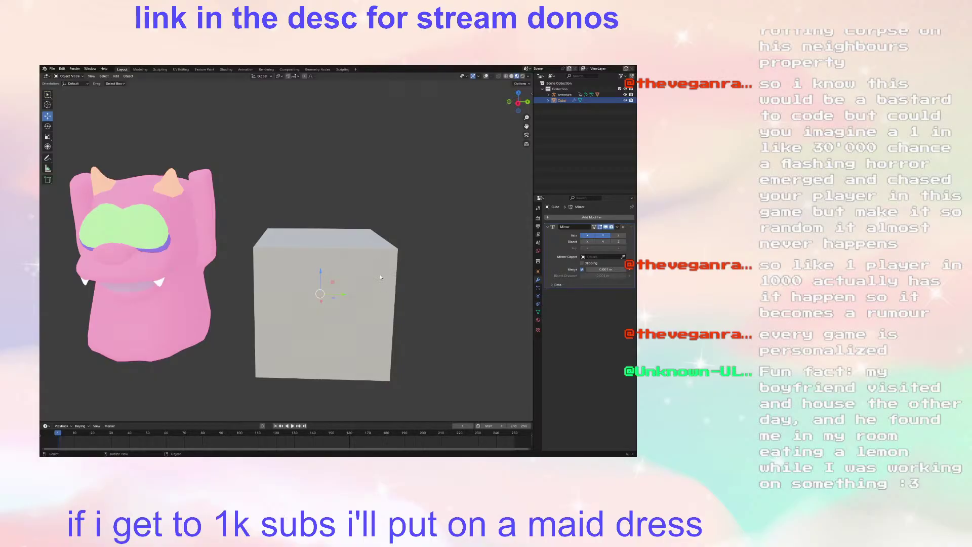
pyautogui.click(588, 217)
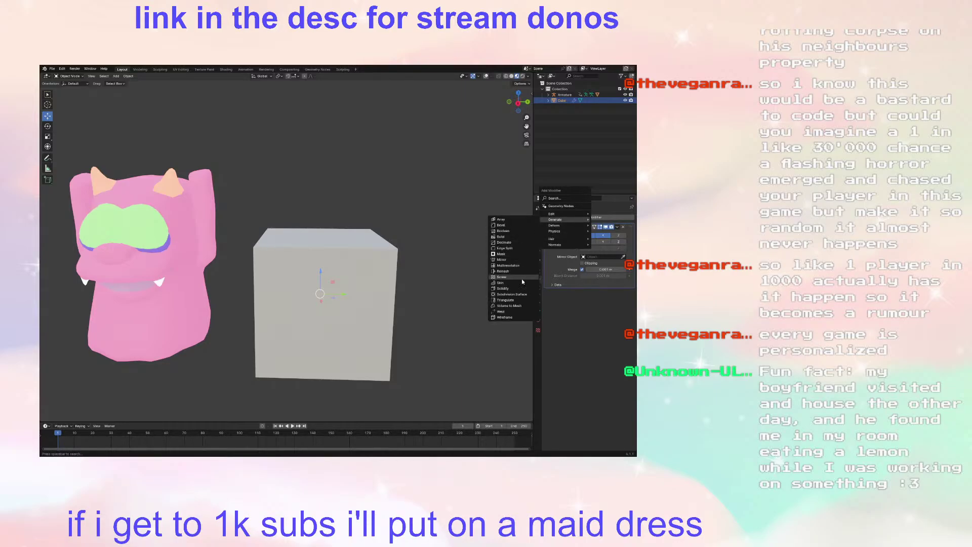
pyautogui.click(526, 295)
pyautogui.moveTo(435, 302); pyautogui.dragTo(363, 294, button='middle')
pyautogui.press('Tab')
pyautogui.press('Tab')
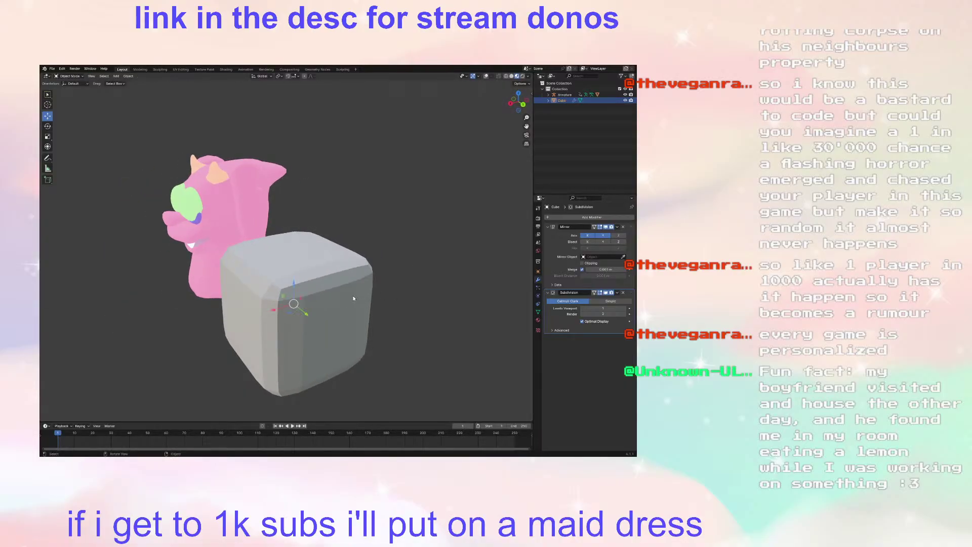
# Step: Show the overlays again and display the cube's edit cage on the subdivided surface in Edit Mode
pyautogui.click(484, 77)
pyautogui.press('Tab')
pyautogui.moveTo(380, 253); pyautogui.dragTo(434, 251, button='middle')
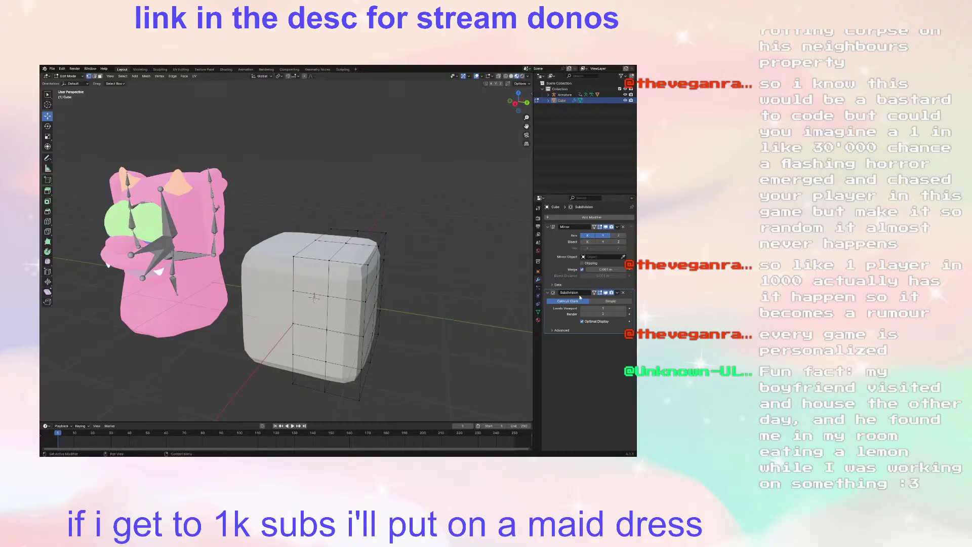
pyautogui.click(595, 293)
pyautogui.moveTo(466, 284); pyautogui.dragTo(409, 253, button='middle')
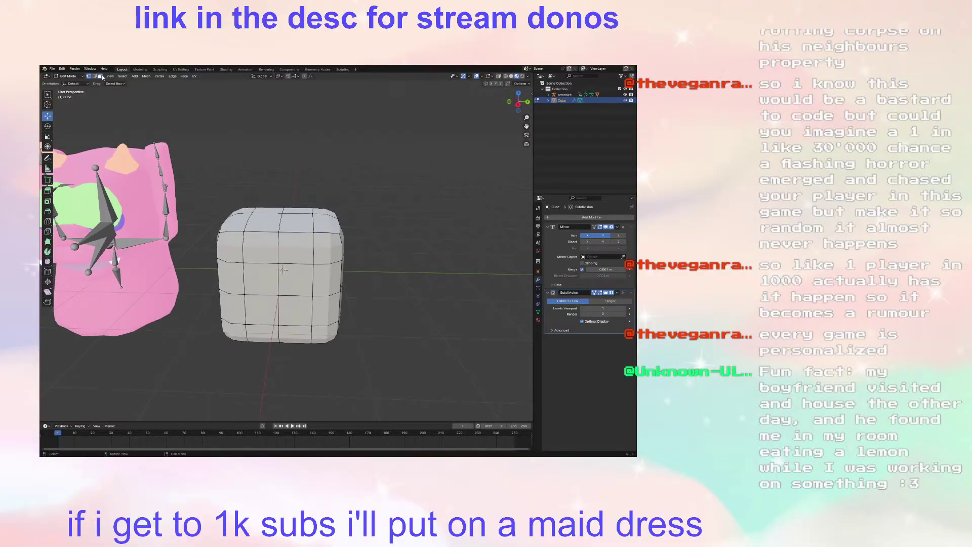
# Step: Limit the cube's mirroring to the Y axis, then select the corner faces of its side and scale them
pyautogui.moveTo(282, 270); pyautogui.dragTo(287, 237, button='middle')
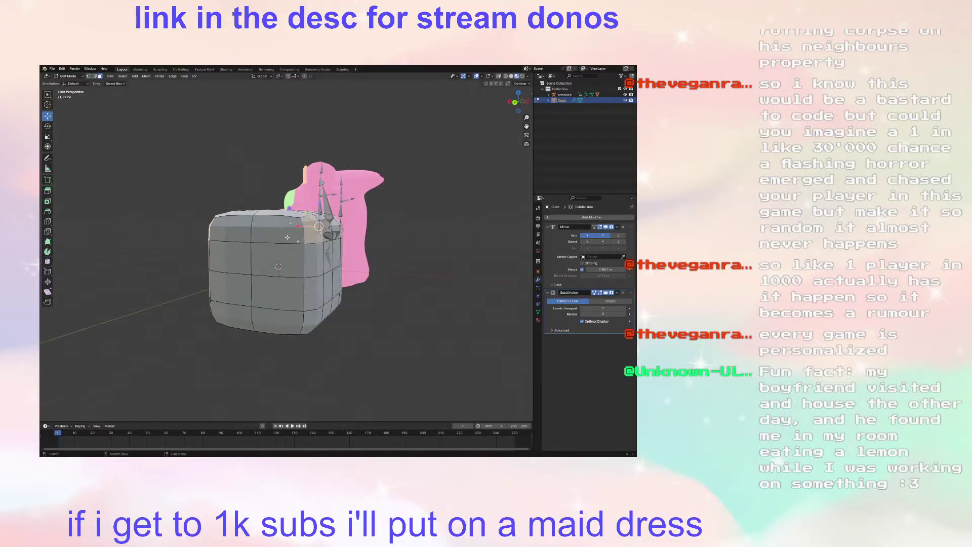
pyautogui.moveTo(288, 276); pyautogui.dragTo(423, 287, button='middle')
pyautogui.moveTo(314, 263); pyautogui.dragTo(400, 316, button='middle')
pyautogui.press('s')
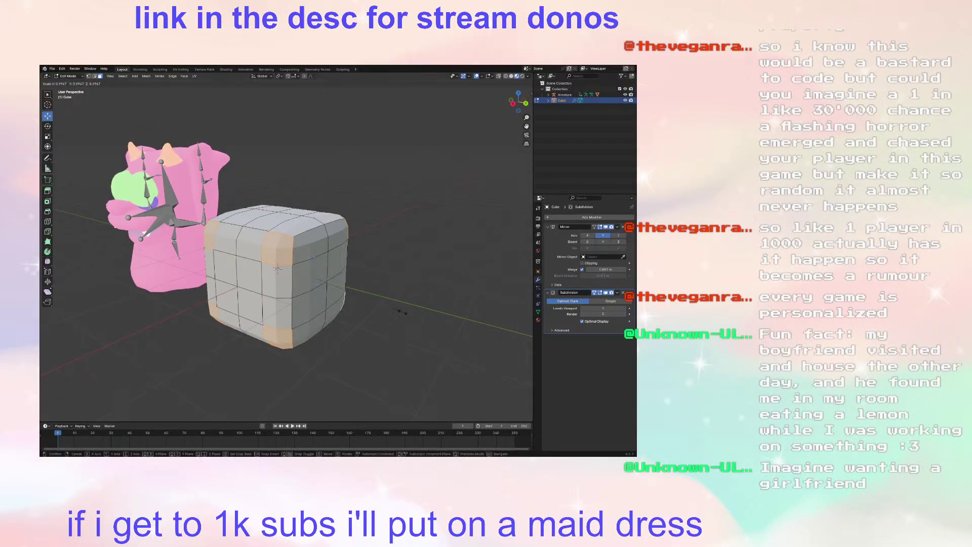
pyautogui.rightClick(362, 303)
pyautogui.moveTo(389, 299); pyautogui.dragTo(386, 286, button='middle')
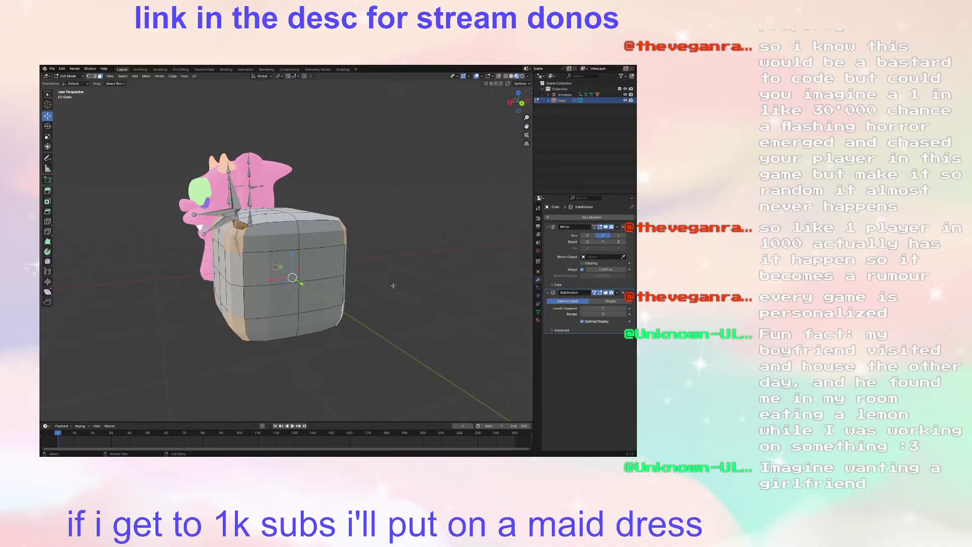
pyautogui.press('s')
pyautogui.click(394, 283)
pyautogui.moveTo(393, 284); pyautogui.dragTo(431, 278, button='middle')
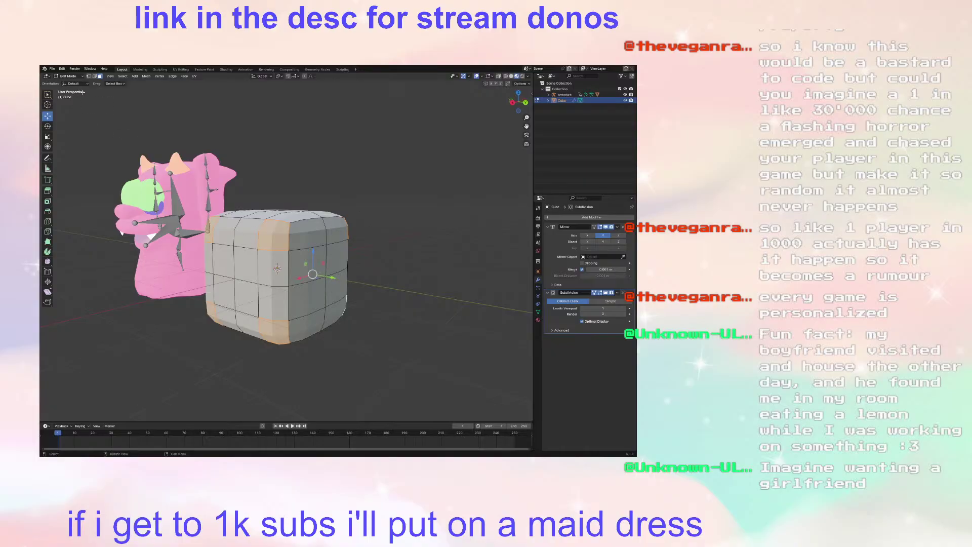
# Step: Switch to vertex selection and pull the cube's side outward along Y, undoing the last adjustment
pyautogui.click(89, 78)
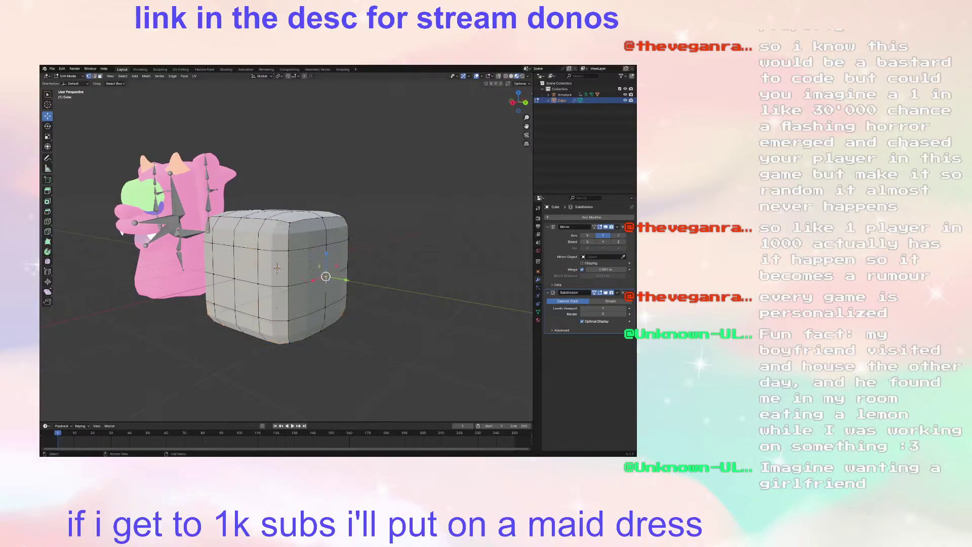
pyautogui.moveTo(326, 280); pyautogui.dragTo(342, 259, button='middle')
pyautogui.press('g')
pyautogui.press('y')
pyautogui.click(375, 274)
pyautogui.click(342, 259)
pyautogui.moveTo(356, 254); pyautogui.dragTo(374, 260)
pyautogui.moveTo(373, 260); pyautogui.dragTo(353, 284, button='middle')
pyautogui.hotkey('ctrl', 'z')
# Step: Select the corner vertices of the cube's side and scale them to round the shape
pyautogui.moveTo(302, 246)
pyautogui.mouseDown(button='middle')
pyautogui.moveTo(263, 247)
pyautogui.moveTo(311, 258)
pyautogui.mouseUp(button='middle')
pyautogui.keyDown('shift'); pyautogui.click(303, 312); pyautogui.keyUp('shift')
pyautogui.keyDown('shift'); pyautogui.click(346, 320); pyautogui.keyUp('shift')
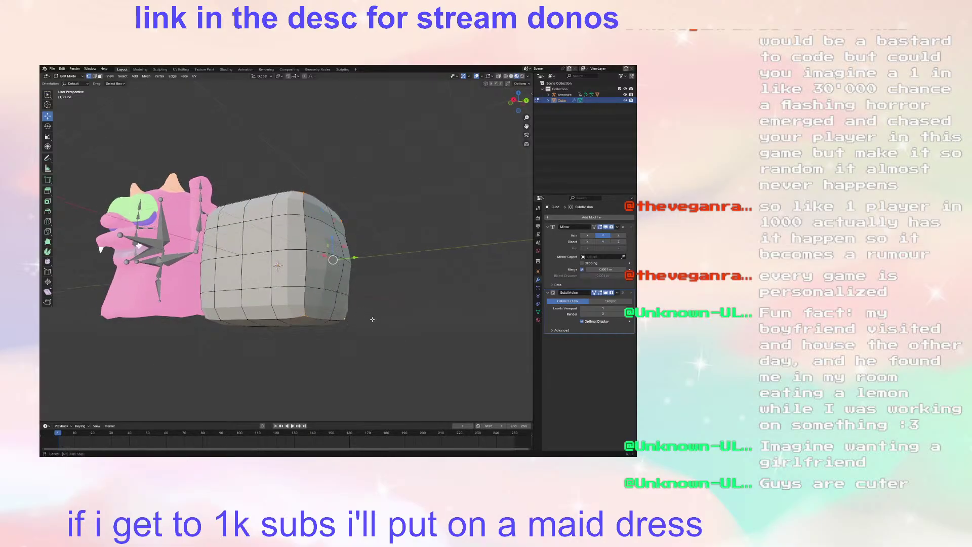
pyautogui.moveTo(369, 319); pyautogui.dragTo(396, 336, button='middle')
pyautogui.press('s')
pyautogui.click(363, 278)
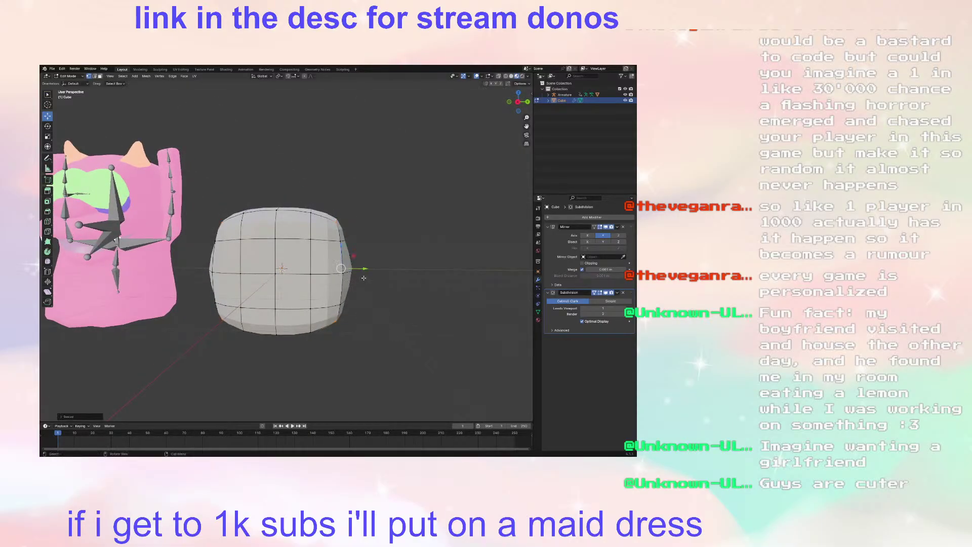
# Step: Move the selected side vertices of the cube slightly inward along Y and scale them
pyautogui.moveTo(365, 269); pyautogui.dragTo(356, 271)
pyautogui.moveTo(356, 272); pyautogui.dragTo(322, 321, button='middle')
pyautogui.press('s')
pyautogui.click(241, 282)
# Step: Select matching vertices on the cube's opposite X sides and scale them to round the silhouette
pyautogui.scroll(4, 323, 298)
pyautogui.moveTo(263, 223); pyautogui.dragTo(326, 223, button='middle')
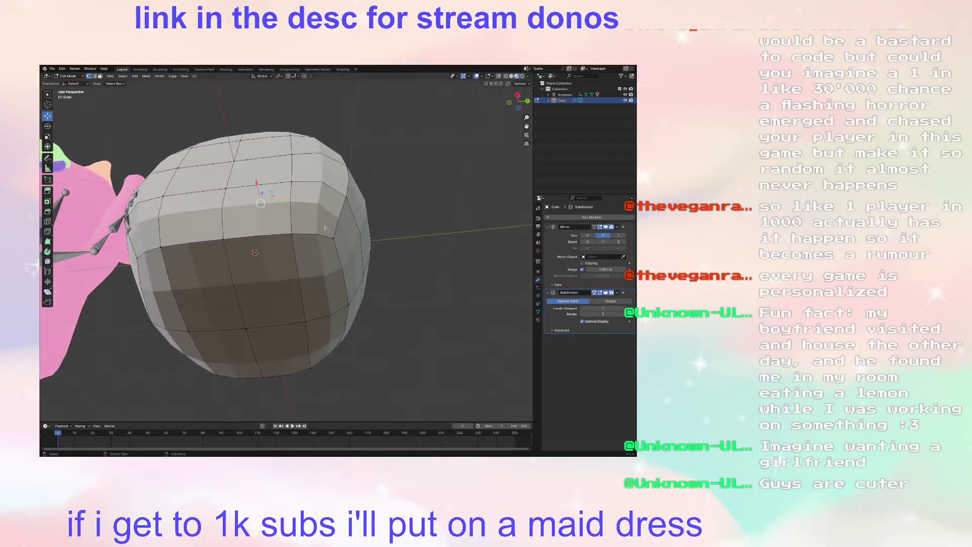
pyautogui.keyDown('shift'); pyautogui.click(248, 334); pyautogui.keyUp('shift')
pyautogui.moveTo(248, 335)
pyautogui.mouseDown(button='middle')
pyautogui.moveTo(258, 324)
pyautogui.moveTo(257, 347)
pyautogui.mouseUp(button='middle')
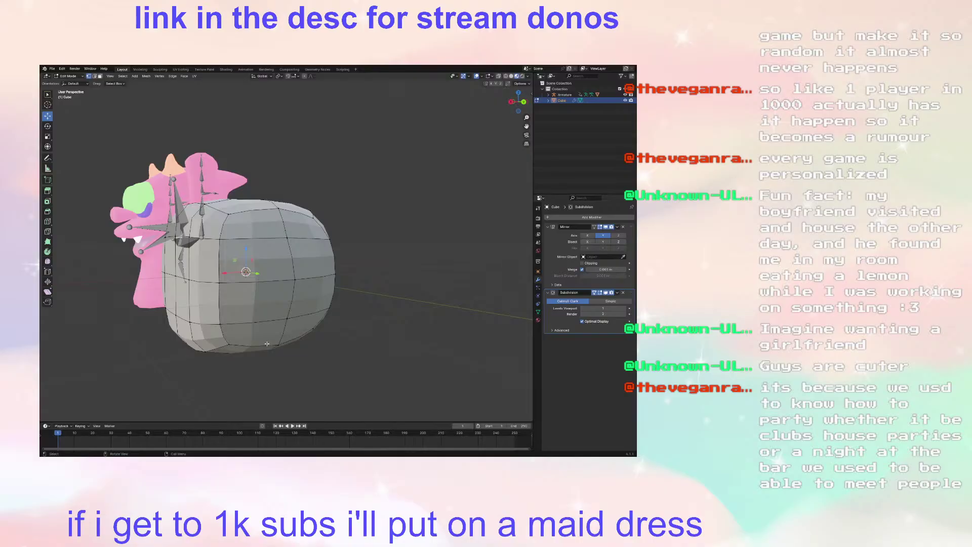
pyautogui.moveTo(288, 324); pyautogui.dragTo(286, 338, button='middle')
pyautogui.press('s')
pyautogui.click(314, 299)
# Step: Select the middle vertices of both X sides and scale them outward
pyautogui.moveTo(314, 299); pyautogui.dragTo(349, 275, button='middle')
pyautogui.click(228, 305)
pyautogui.press('s')
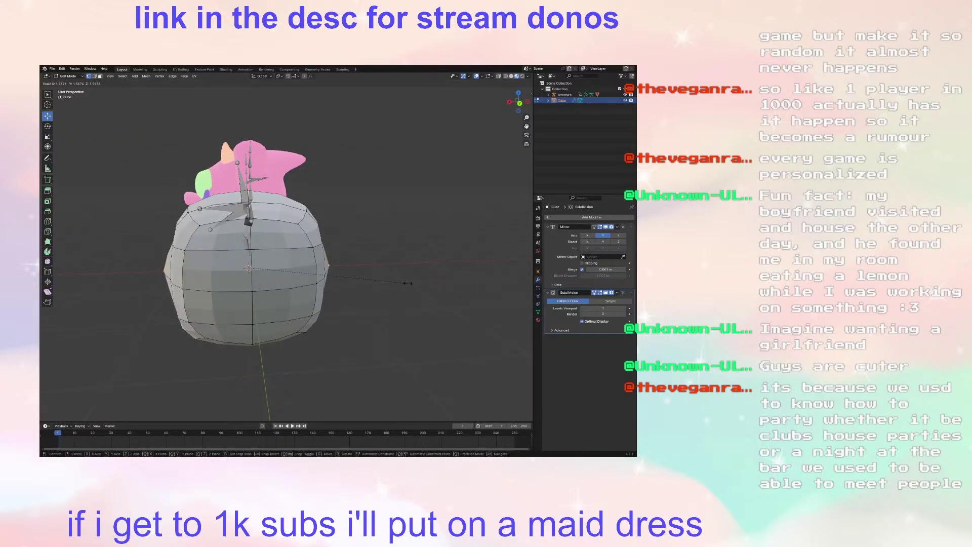
pyautogui.click(408, 283)
# Step: Select the outer vertices along the edges of the X sides and scale them into a rounder outline
pyautogui.moveTo(408, 283); pyautogui.dragTo(327, 307, button='middle')
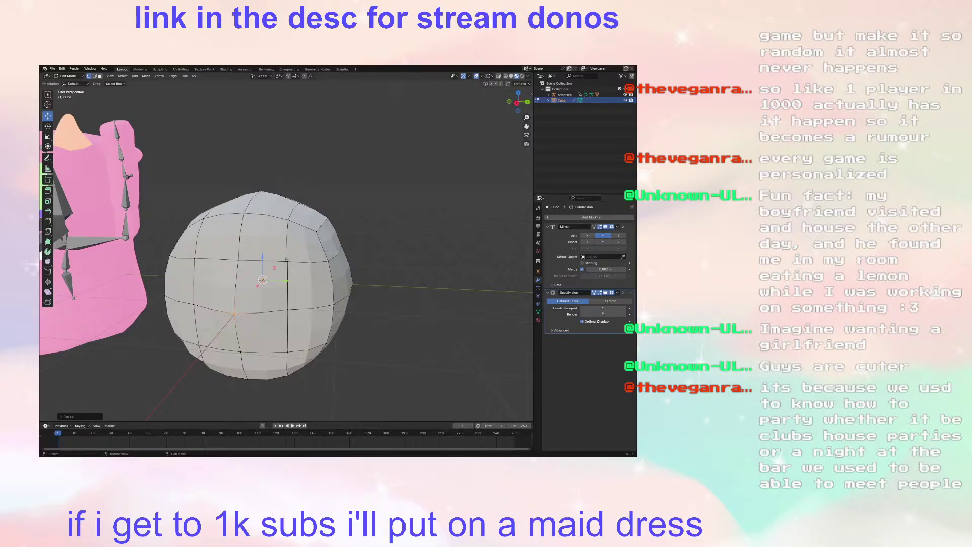
pyautogui.moveTo(285, 261); pyautogui.dragTo(247, 259, button='middle')
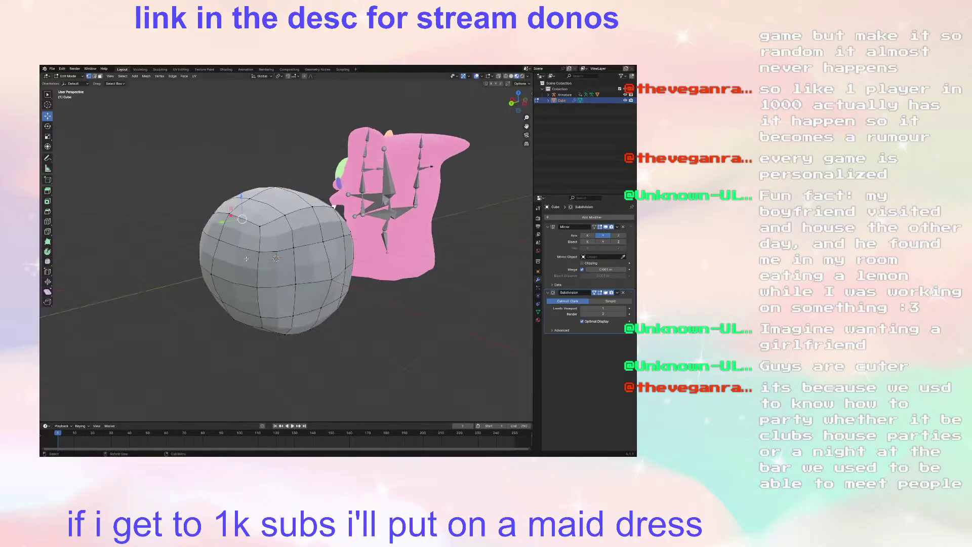
pyautogui.keyDown('shift'); pyautogui.click(324, 241); pyautogui.keyUp('shift')
pyautogui.moveTo(321, 307); pyautogui.dragTo(273, 304, button='middle')
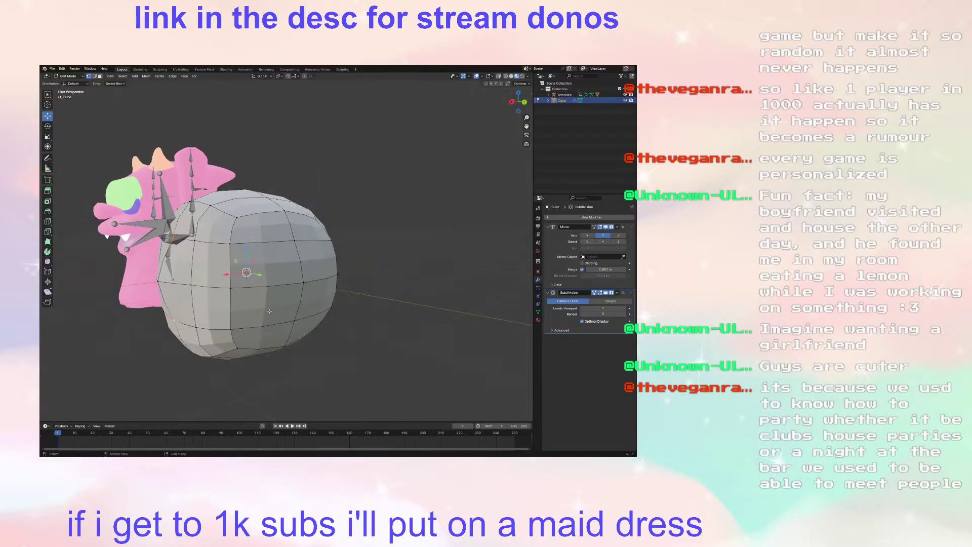
pyautogui.press('s')
pyautogui.click(226, 327)
# Step: Add more side vertices to the selection and scale the group again until the X sides curve evenly
pyautogui.moveTo(227, 327); pyautogui.dragTo(291, 316, button='middle')
pyautogui.keyDown('shift'); pyautogui.click(314, 294); pyautogui.keyUp('shift')
pyautogui.press('s')
pyautogui.click(356, 316)
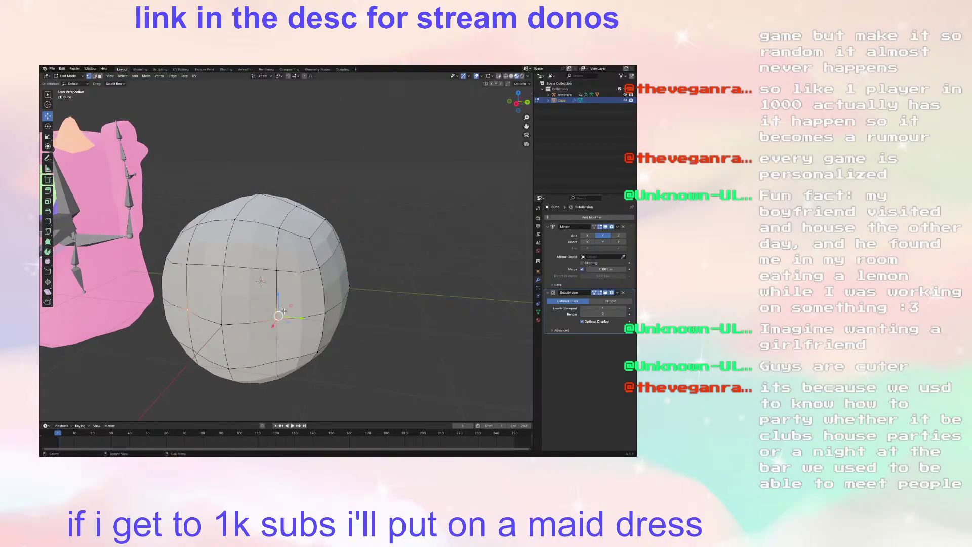
pyautogui.moveTo(282, 278); pyautogui.dragTo(298, 242, button='middle')
pyautogui.moveTo(308, 299); pyautogui.dragTo(349, 244, button='middle')
pyautogui.press('s')
pyautogui.click(321, 320)
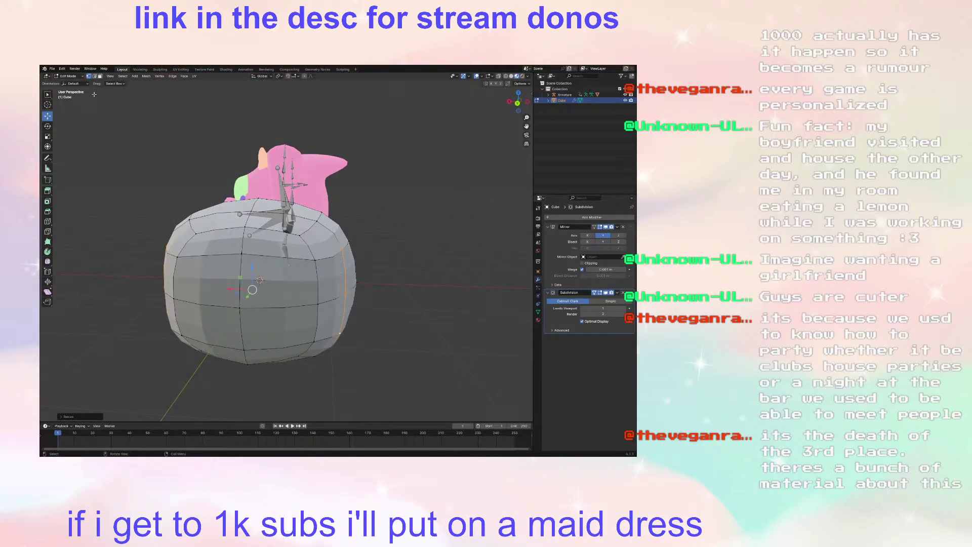
pyautogui.click(100, 76)
pyautogui.moveTo(228, 283); pyautogui.dragTo(271, 294, button='middle')
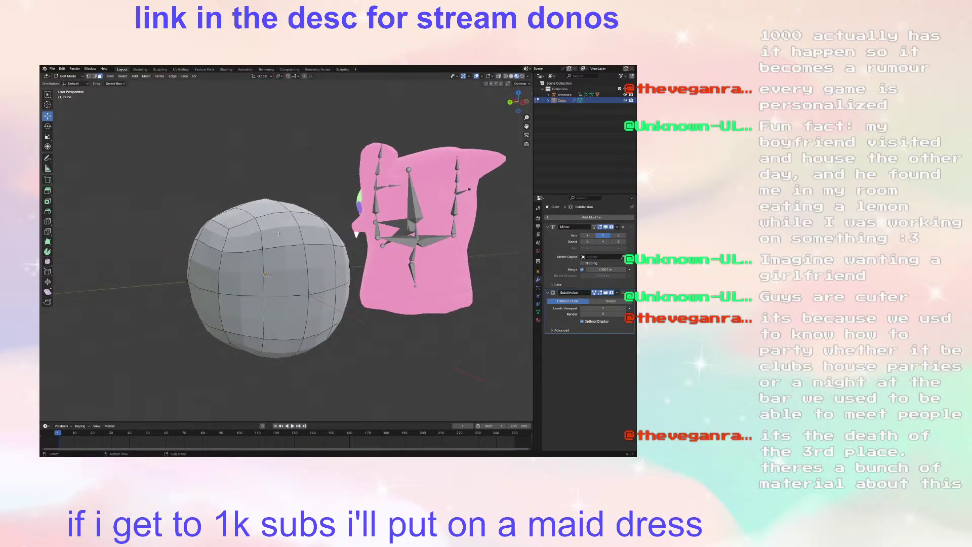
pyautogui.keyDown('shift'); pyautogui.click(294, 230); pyautogui.keyUp('shift')
pyautogui.keyDown('ctrl'); pyautogui.click(299, 315); pyautogui.keyUp('ctrl')
pyautogui.keyDown('ctrl'); pyautogui.click(241, 266); pyautogui.keyUp('ctrl')
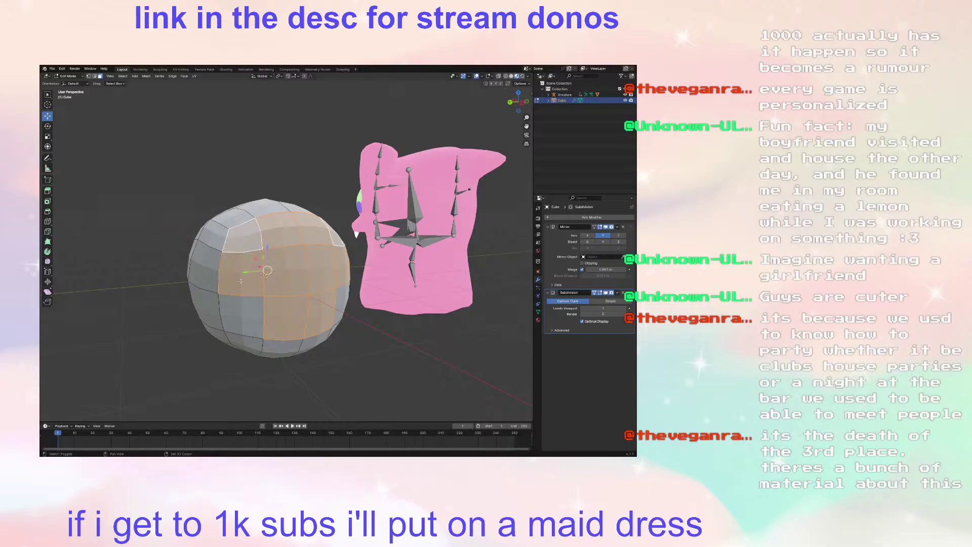
pyautogui.keyDown('ctrl'); pyautogui.click(249, 320); pyautogui.keyUp('ctrl')
pyautogui.keyDown('shift'); pyautogui.click(277, 346); pyautogui.keyUp('shift')
pyautogui.hotkey('alt', 'a')
# Step: Try to scale the faces of both X sides closer together, then undo the scaling
pyautogui.moveTo(277, 346); pyautogui.dragTo(312, 328, button='middle')
pyautogui.keyDown('shift'); pyautogui.click(265, 287); pyautogui.keyUp('shift')
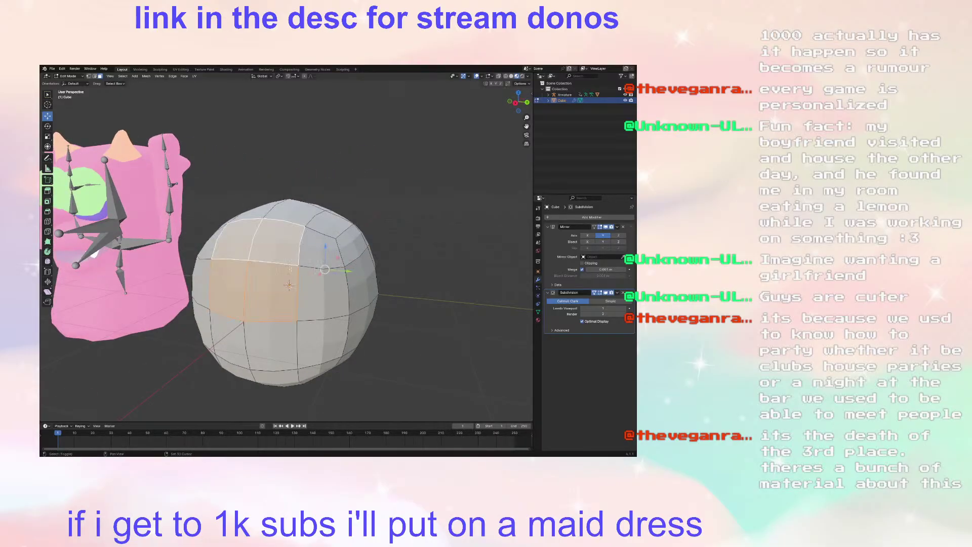
pyautogui.keyDown('ctrl'); pyautogui.click(281, 365); pyautogui.keyUp('ctrl')
pyautogui.keyDown('shift'); pyautogui.click(281, 365); pyautogui.keyUp('shift')
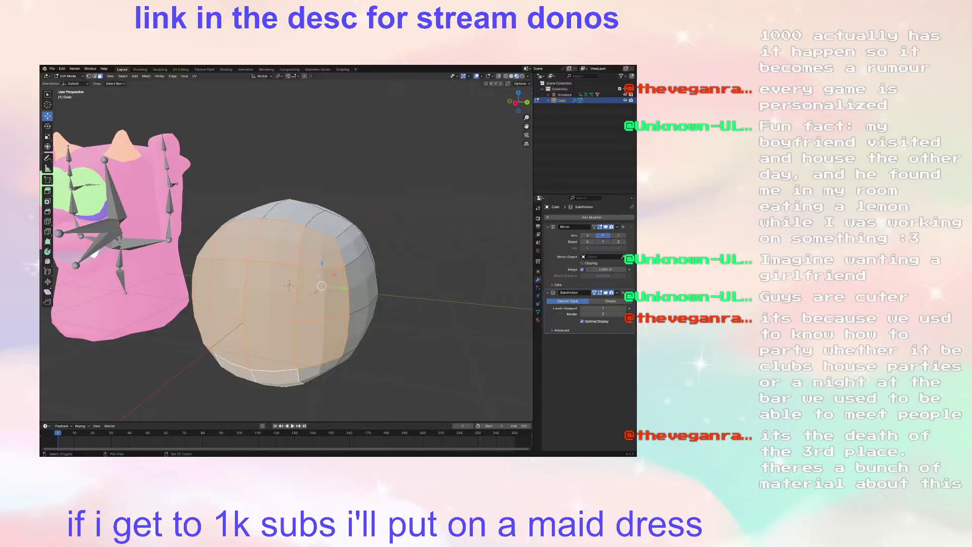
pyautogui.moveTo(281, 365); pyautogui.dragTo(293, 350, button='middle')
pyautogui.press('s')
pyautogui.press('x')
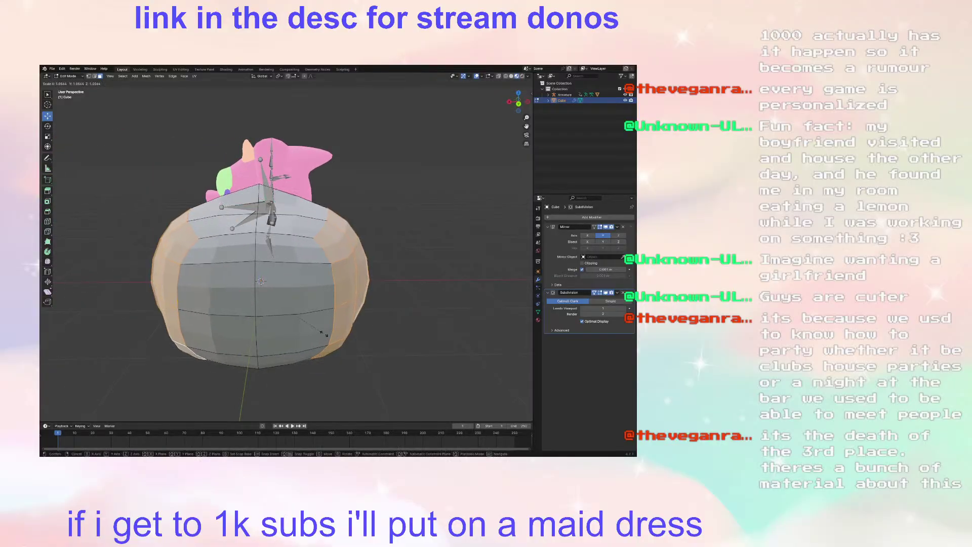
pyautogui.click(278, 330)
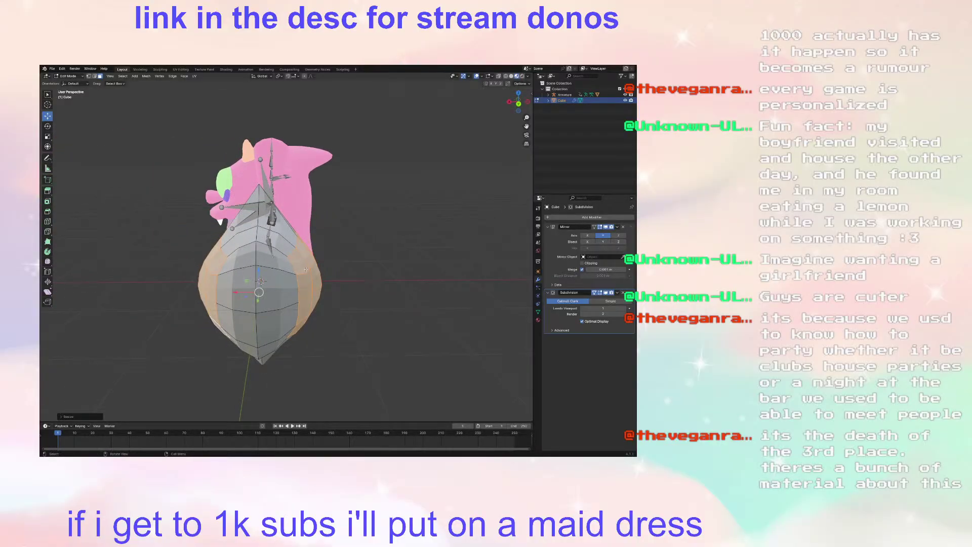
pyautogui.hotkey('ctrl', 'z')
pyautogui.moveTo(306, 269); pyautogui.dragTo(141, 118, button='middle')
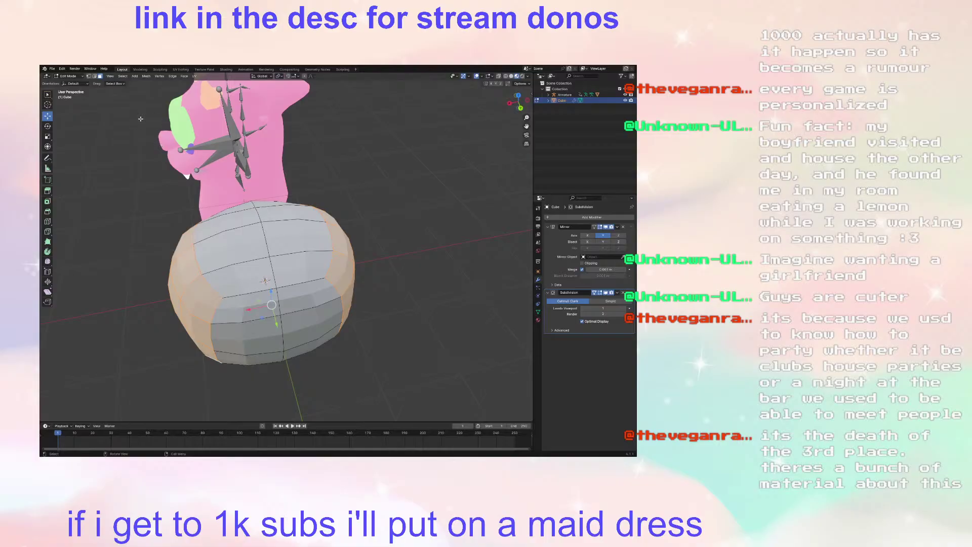
pyautogui.click(90, 77)
pyautogui.keyDown('alt'); pyautogui.click(263, 226); pyautogui.keyUp('alt')
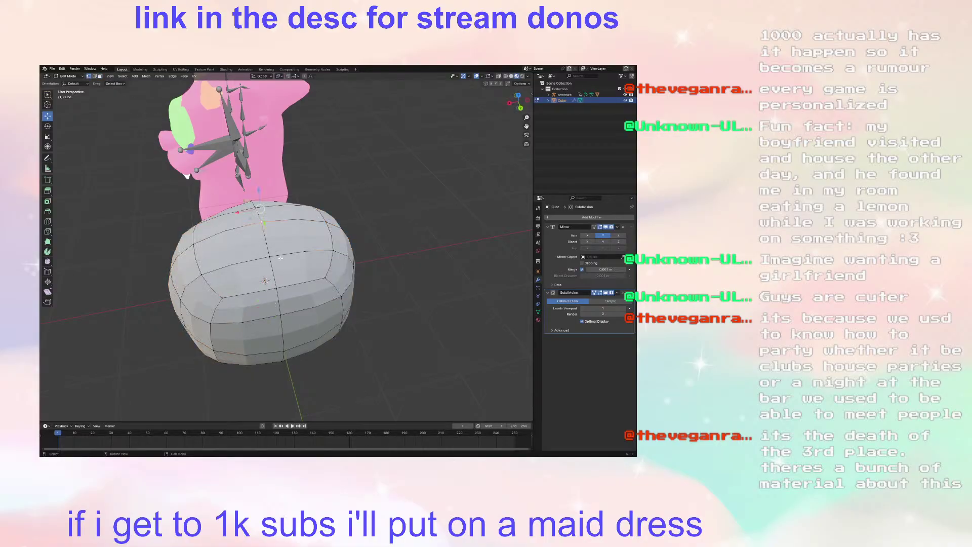
pyautogui.moveTo(295, 258); pyautogui.dragTo(272, 232, button='middle')
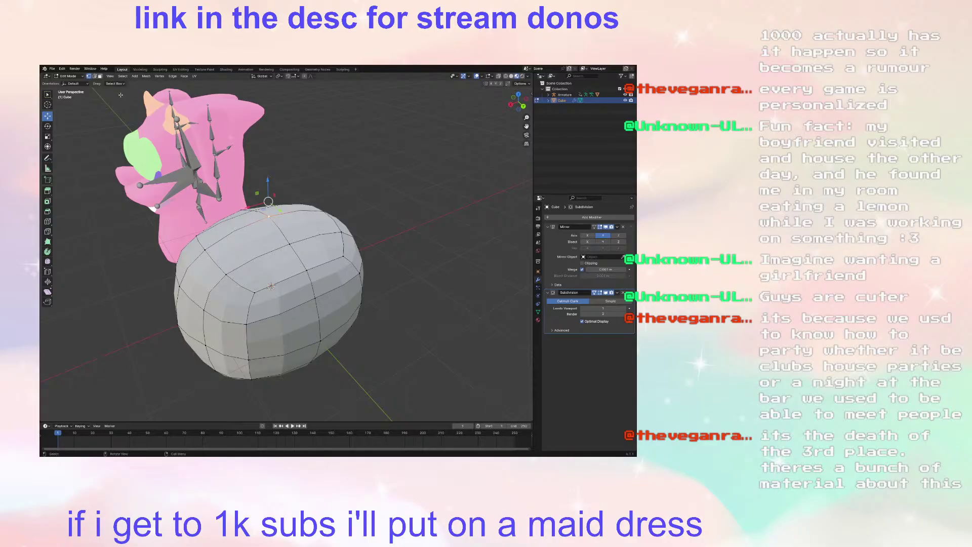
# Step: Select all faces of the mesh, reveal the LoopTools commands and try Circle on them, then clear the selection
pyautogui.click(100, 77)
pyautogui.press('a')
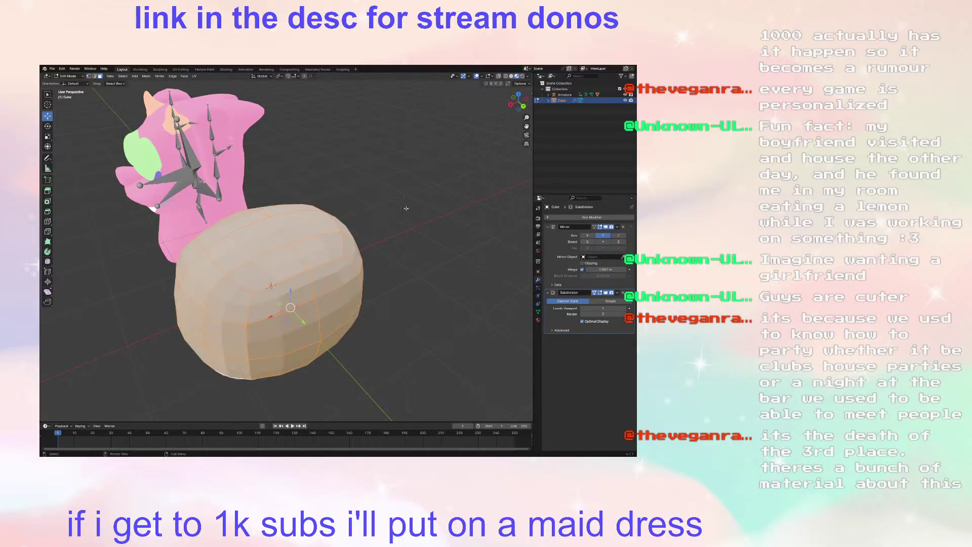
pyautogui.moveTo(406, 207); pyautogui.dragTo(456, 191, button='middle')
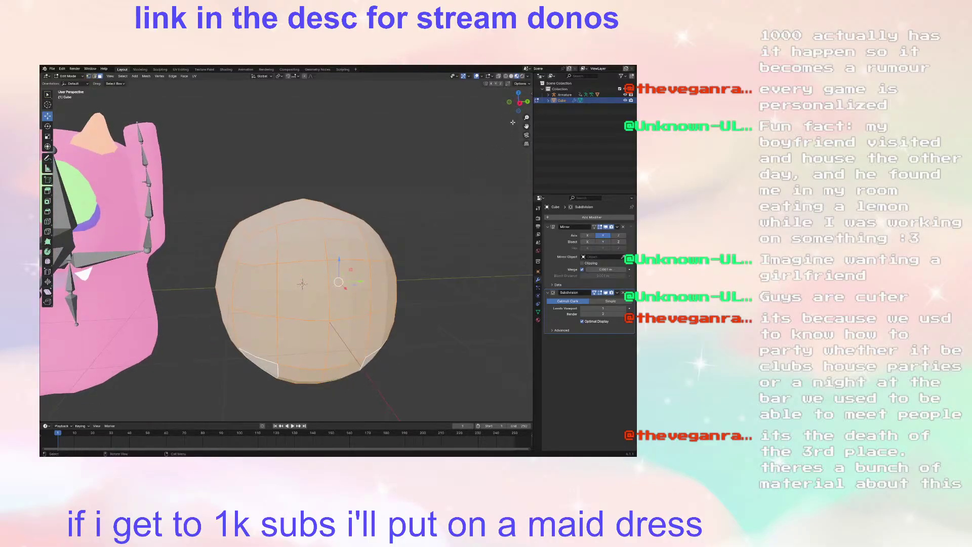
pyautogui.click(531, 94)
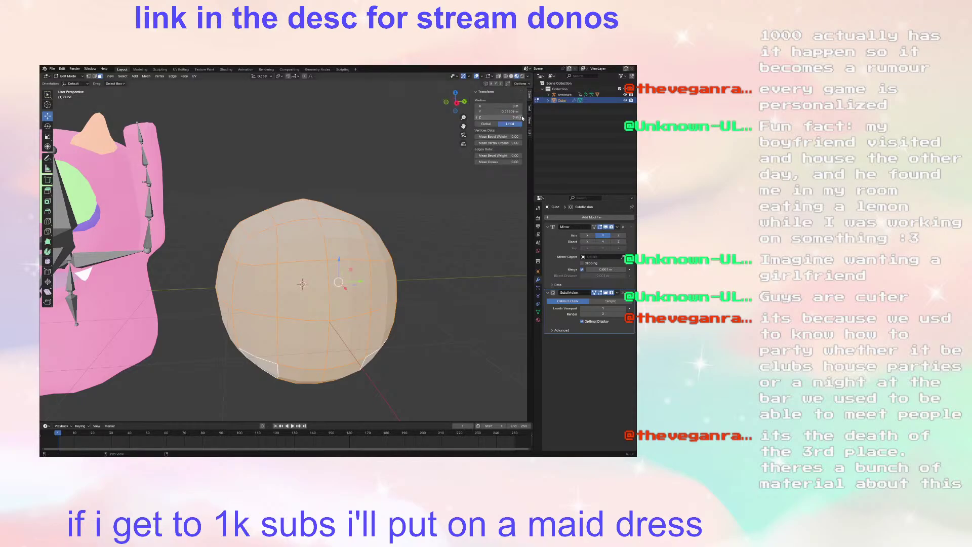
pyautogui.click(530, 107)
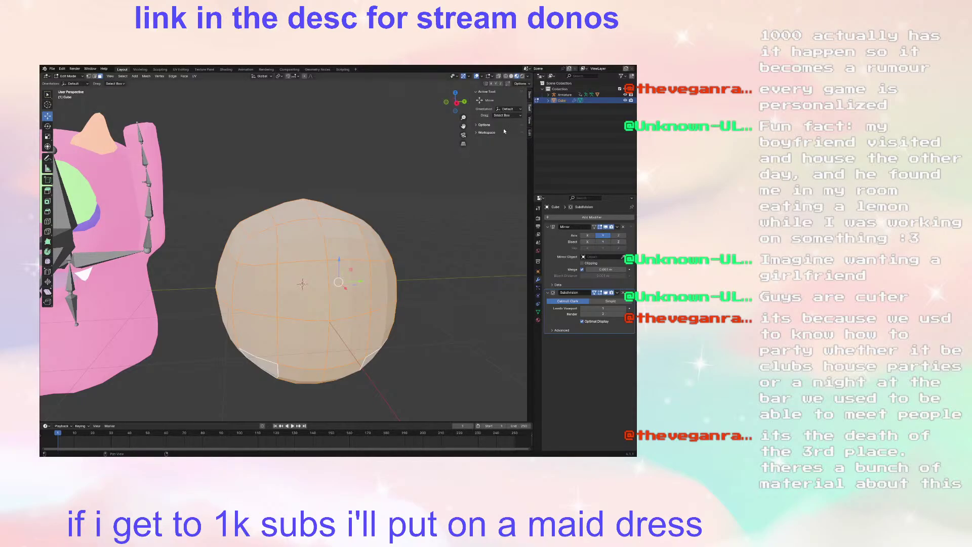
pyautogui.click(529, 124)
pyautogui.click(531, 133)
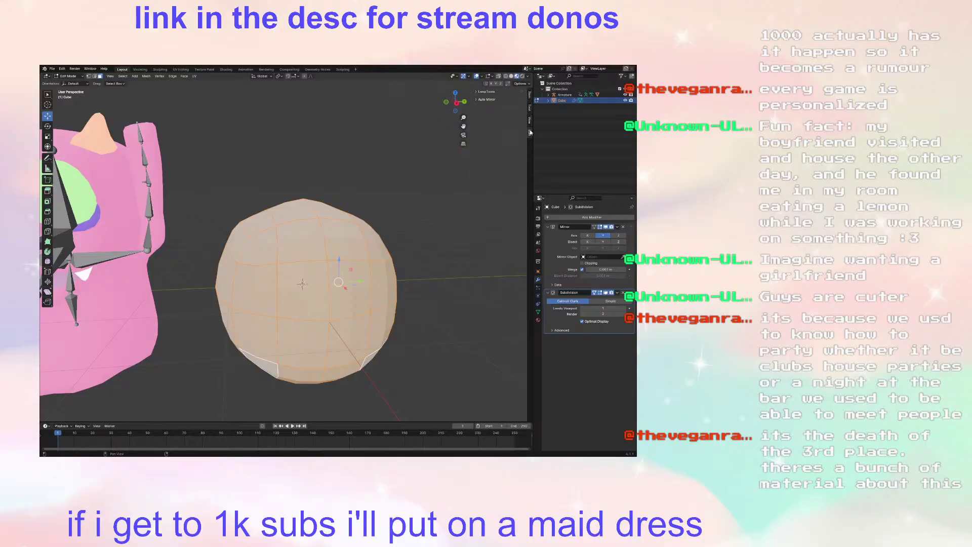
pyautogui.click(502, 93)
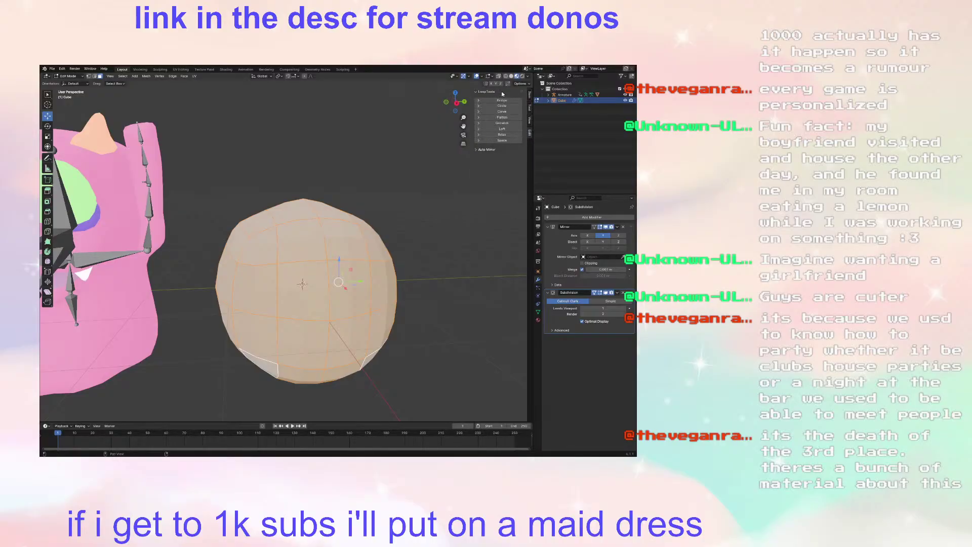
pyautogui.click(509, 108)
pyautogui.click(431, 244)
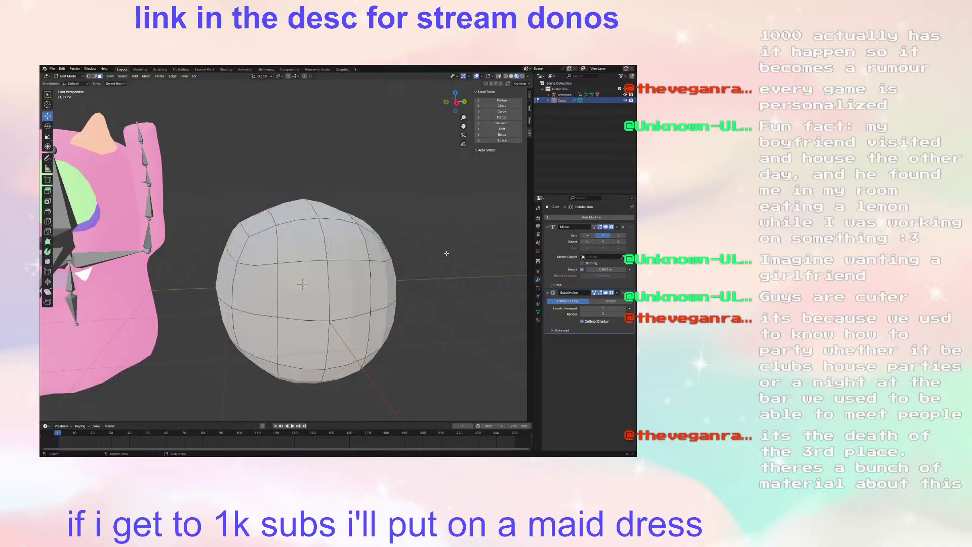
# Step: Select a horizontal edge loop around the rounded cube and apply LoopTools Circle to it
pyautogui.moveTo(431, 243); pyautogui.dragTo(430, 257, button='middle')
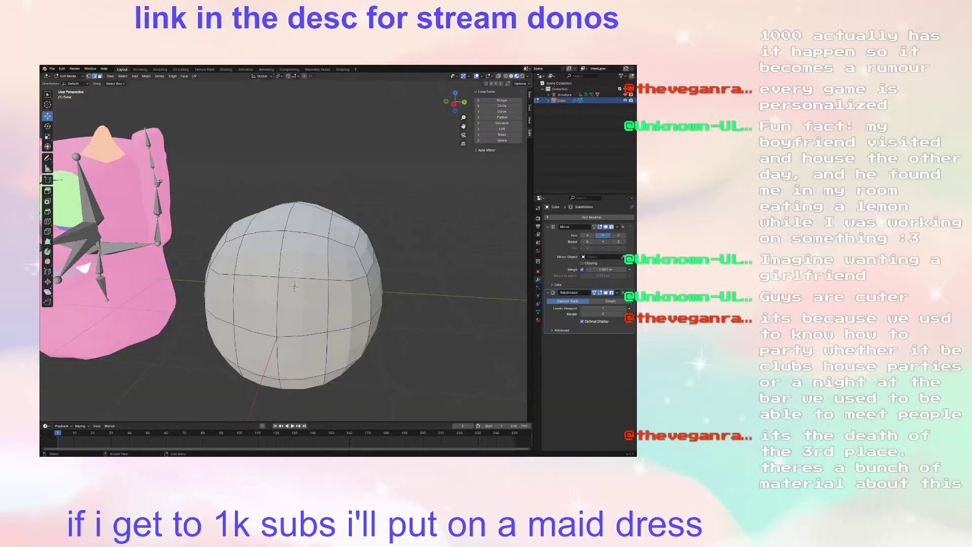
pyautogui.moveTo(307, 310); pyautogui.dragTo(268, 319, button='middle')
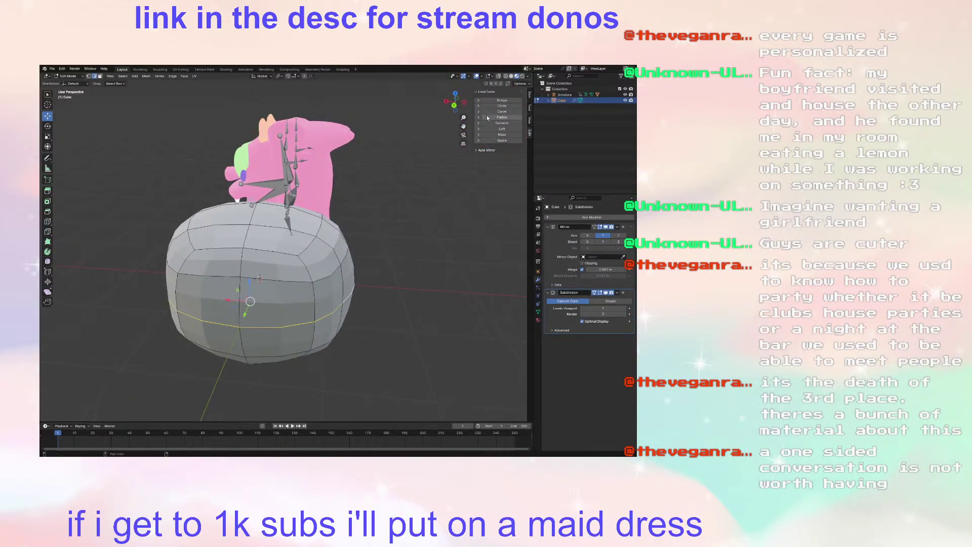
pyautogui.click(502, 106)
pyautogui.moveTo(324, 274); pyautogui.dragTo(342, 274, button='middle')
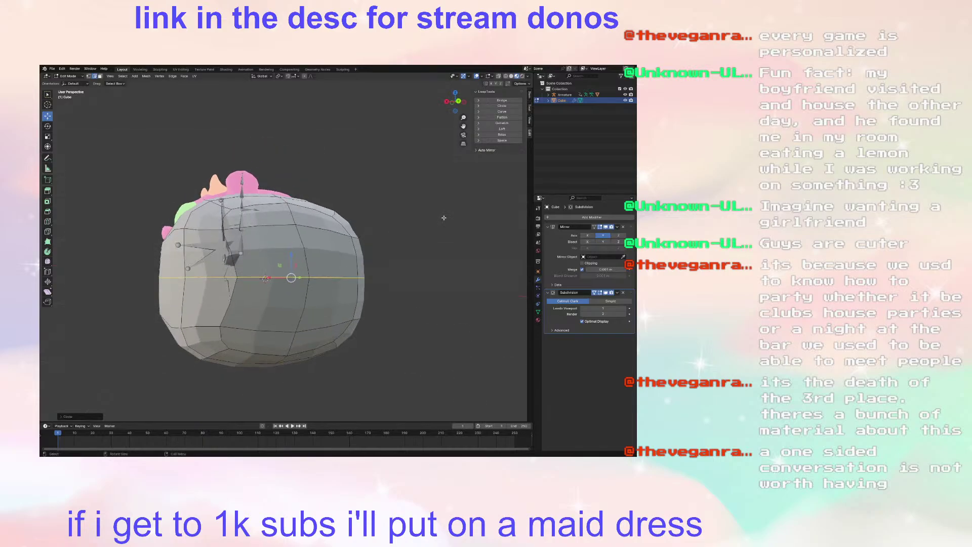
pyautogui.keyDown('alt'); pyautogui.click(238, 328); pyautogui.keyUp('alt')
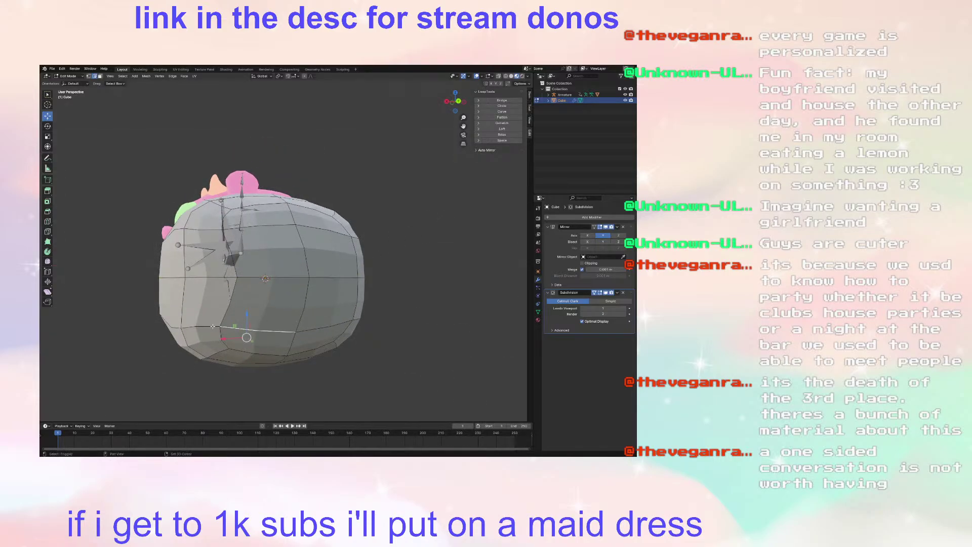
pyautogui.keyDown('shift'); pyautogui.click(181, 326); pyautogui.keyUp('shift')
pyautogui.moveTo(200, 338); pyautogui.dragTo(268, 317, button='middle')
pyautogui.keyDown('shift'); pyautogui.click(252, 309); pyautogui.keyUp('shift')
pyautogui.moveTo(319, 312)
pyautogui.mouseDown(button='middle')
pyautogui.moveTo(292, 328)
pyautogui.moveTo(316, 319)
pyautogui.mouseUp(button='middle')
pyautogui.keyDown('shift'); pyautogui.click(292, 328); pyautogui.keyUp('shift')
# Step: Undo the edge selections and the LoopTools Circle change, then deselect everything
pyautogui.hotkey('ctrl', 'z')
pyautogui.hotkey('ctrl', 'z')
pyautogui.hotkey('ctrl', 'z')
pyautogui.hotkey('ctrl', 'z')
pyautogui.hotkey('ctrl', 'z')
pyautogui.hotkey('ctrl', 'z')
pyautogui.hotkey('ctrl', 'z')
pyautogui.hotkey('ctrl', 'z')
pyautogui.hotkey('ctrl', 'z')
pyautogui.moveTo(312, 302); pyautogui.dragTo(398, 317, button='middle')
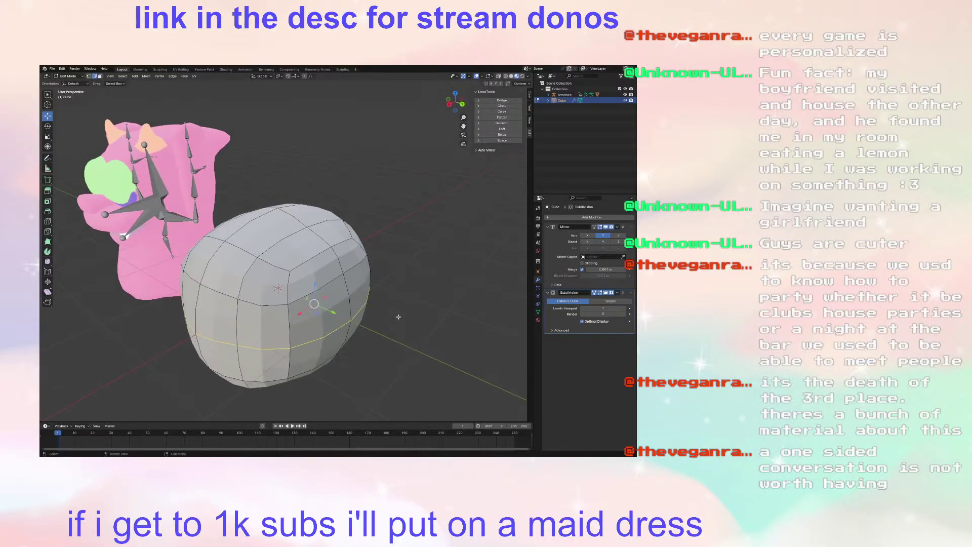
pyautogui.moveTo(346, 255); pyautogui.dragTo(396, 249, button='middle')
pyautogui.scroll(-2, 396, 249)
pyautogui.hotkey('alt', 'a')
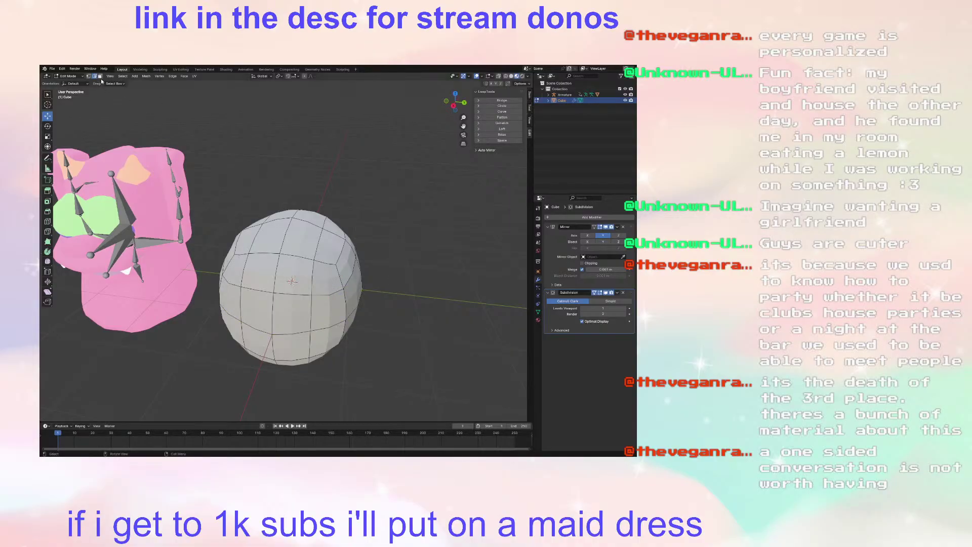
# Step: Switch to face selection and select the central faces on both X sides of the mesh
pyautogui.moveTo(294, 233); pyautogui.dragTo(316, 251, button='middle')
pyautogui.click(284, 326)
pyautogui.keyDown('shift'); pyautogui.click(282, 294); pyautogui.keyUp('shift')
pyautogui.moveTo(283, 293); pyautogui.dragTo(211, 284, button='middle')
pyautogui.keyDown('shift'); pyautogui.click(334, 287); pyautogui.keyUp('shift')
pyautogui.keyDown('shift'); pyautogui.click(334, 287); pyautogui.keyUp('shift')
pyautogui.keyDown('shift'); pyautogui.click(331, 278); pyautogui.keyUp('shift')
pyautogui.keyDown('shift'); pyautogui.click(331, 278); pyautogui.keyUp('shift')
pyautogui.keyDown('shift'); pyautogui.click(332, 290); pyautogui.keyUp('shift')
pyautogui.keyDown('shift'); pyautogui.click(330, 277); pyautogui.keyUp('shift')
pyautogui.moveTo(273, 288); pyautogui.dragTo(427, 320, button='middle')
# Step: Try to scale the selected side faces along X
pyautogui.press('s')
pyautogui.press('x')
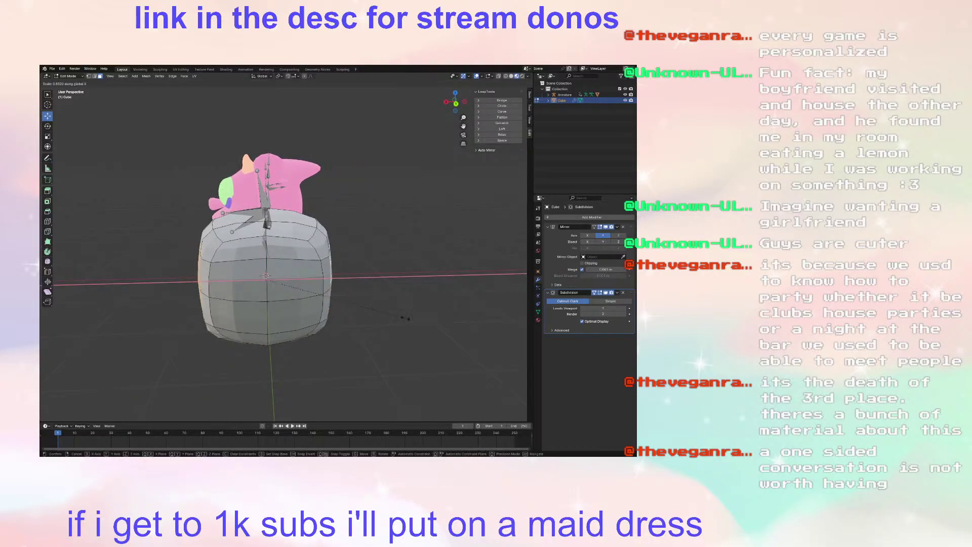
pyautogui.rightClick(400, 316)
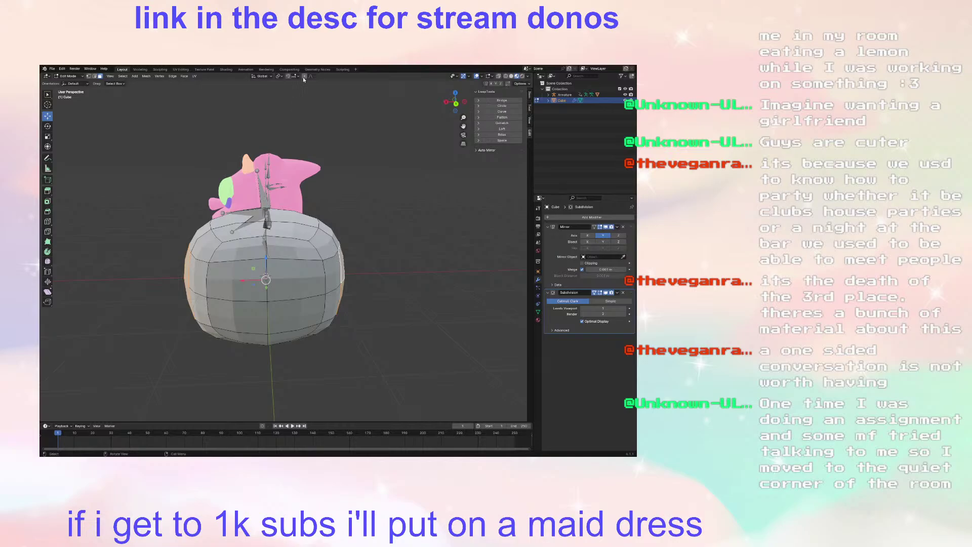
# Step: Turn on proportional editing with an influence size of 1.21 and try to scale the selected side faces
pyautogui.press('g')
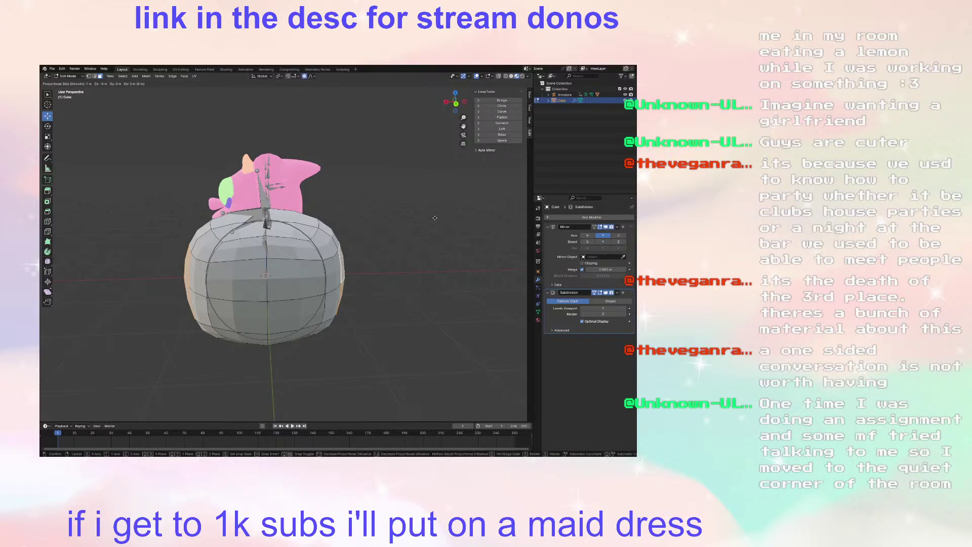
pyautogui.scroll(-2, 434, 218)
pyautogui.press('s')
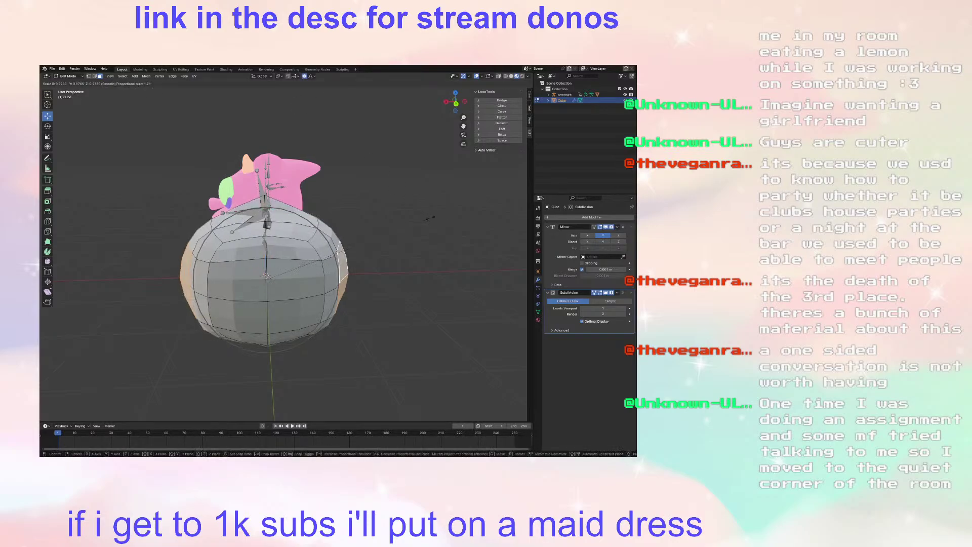
pyautogui.rightClick(387, 221)
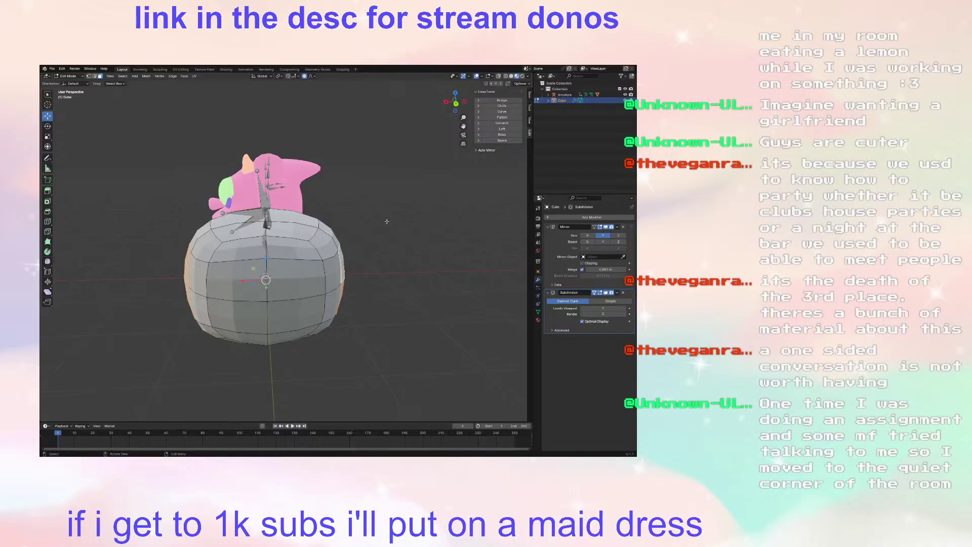
pyautogui.scroll(-2, 387, 221)
pyautogui.rightClick(387, 222)
pyautogui.click(392, 203)
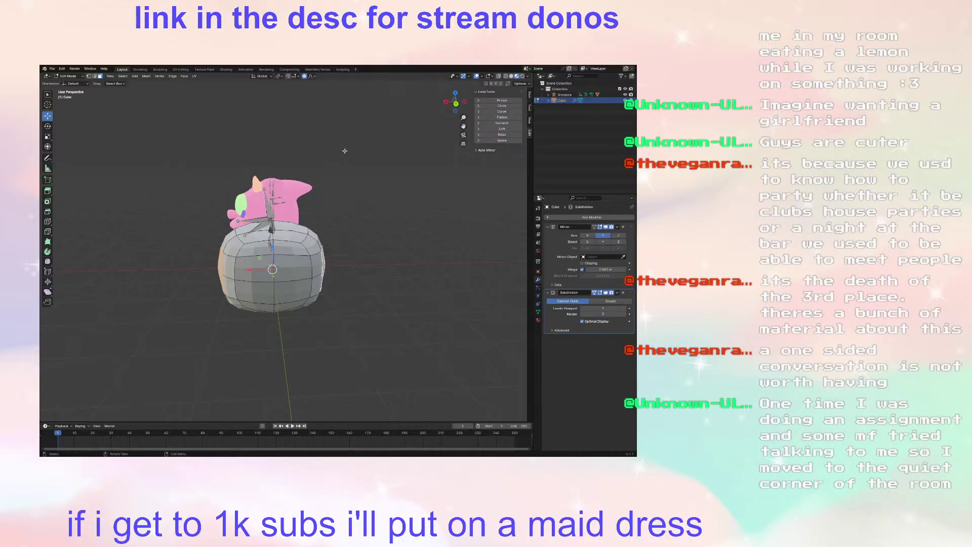
pyautogui.press('g')
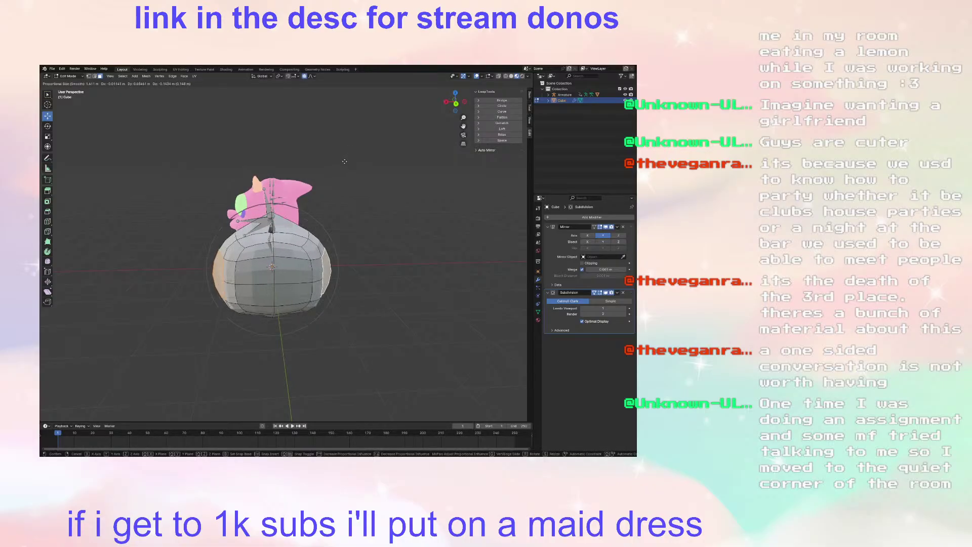
pyautogui.press('Escape')
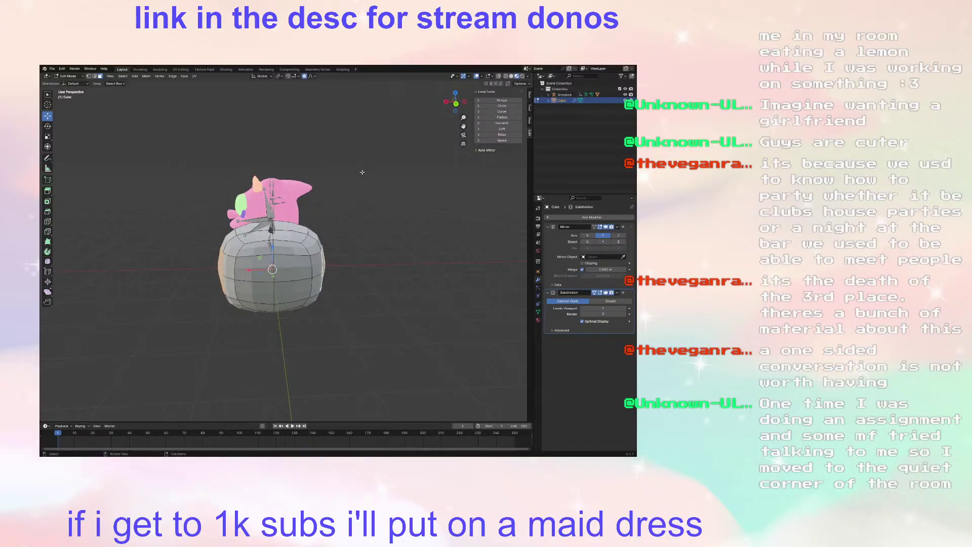
# Step: Scale the selected side faces inward along X with proportional editing at size 1.77, and deselect everything
pyautogui.press('s')
pyautogui.press('x')
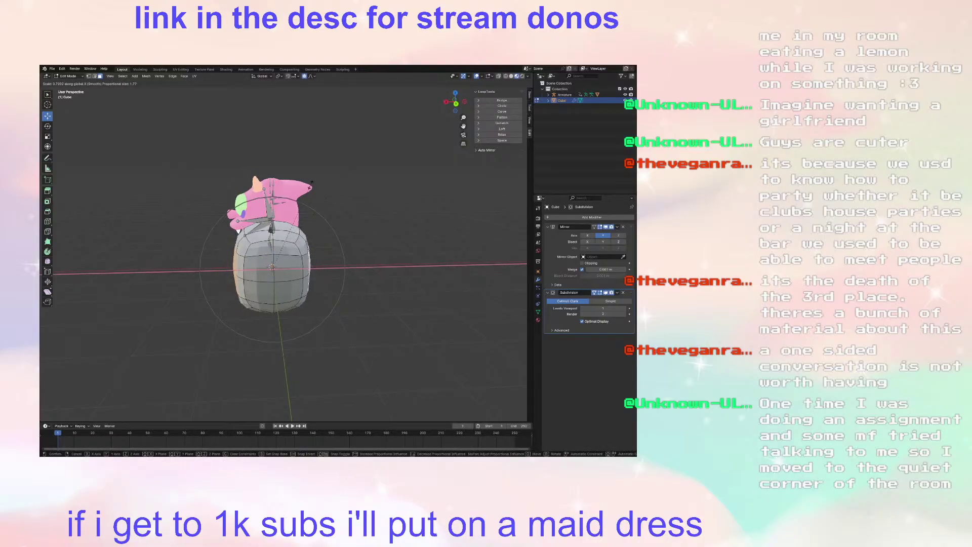
pyautogui.click(311, 186)
pyautogui.moveTo(336, 218); pyautogui.dragTo(384, 226, button='middle')
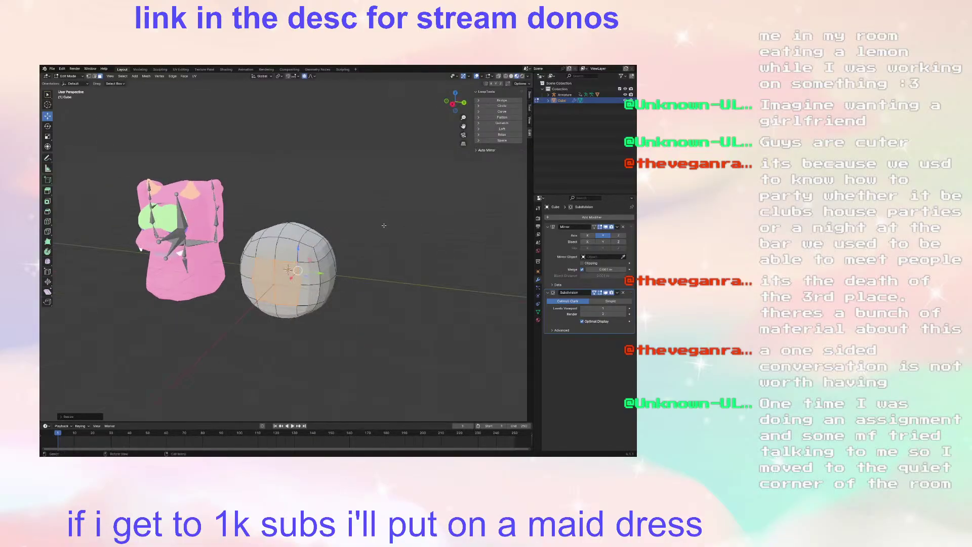
pyautogui.click(384, 219)
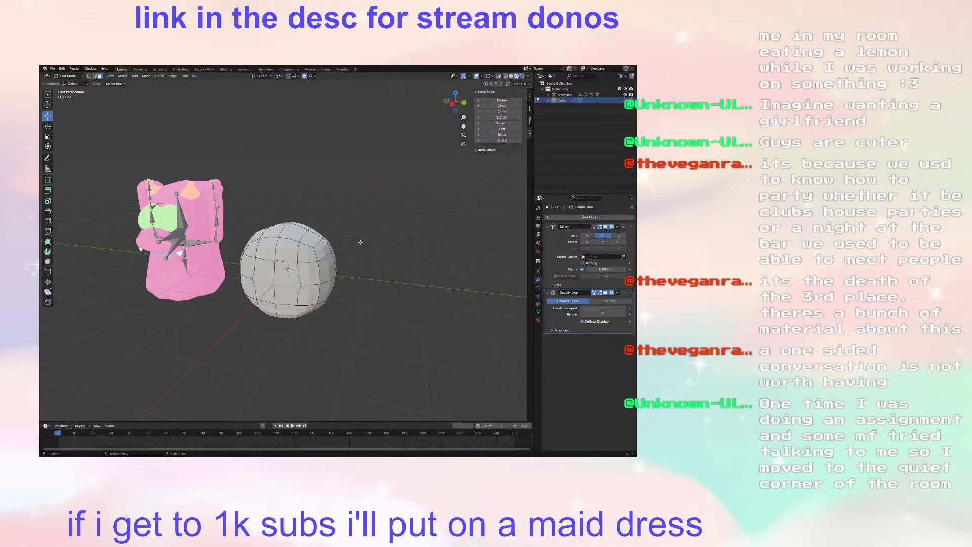
# Step: Return to Object Mode and delete the rounded cube mesh, keeping the ghost reference
pyautogui.press('Tab')
pyautogui.press('s')
pyautogui.click(292, 267)
pyautogui.rightClick(292, 267)
pyautogui.click(347, 230)
pyautogui.press('x')
pyautogui.click(302, 245)
pyautogui.press('x')
pyautogui.click(303, 247)
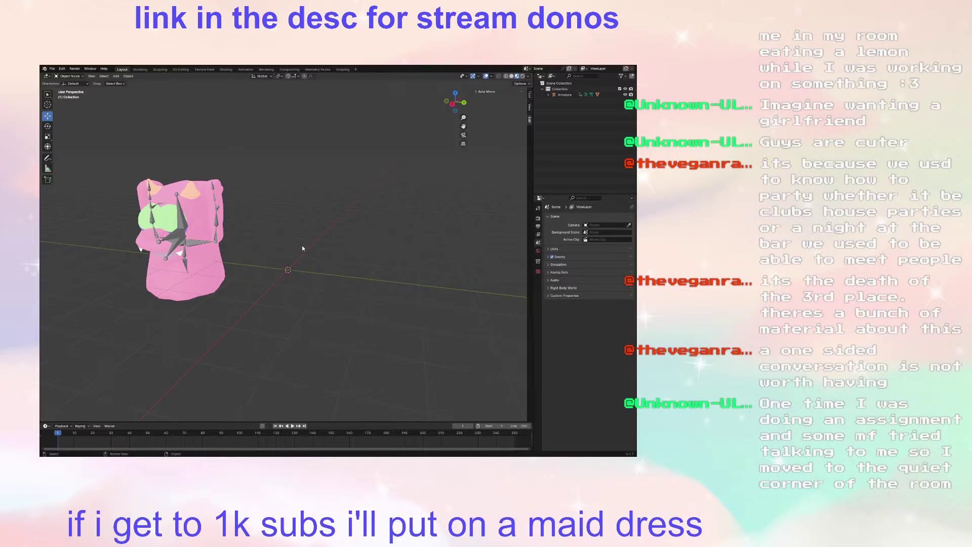
# Step: Add a new cube and give it a Mirror modifier that mirrors on the Y axis only
pyautogui.hotkey('shift', 'a')
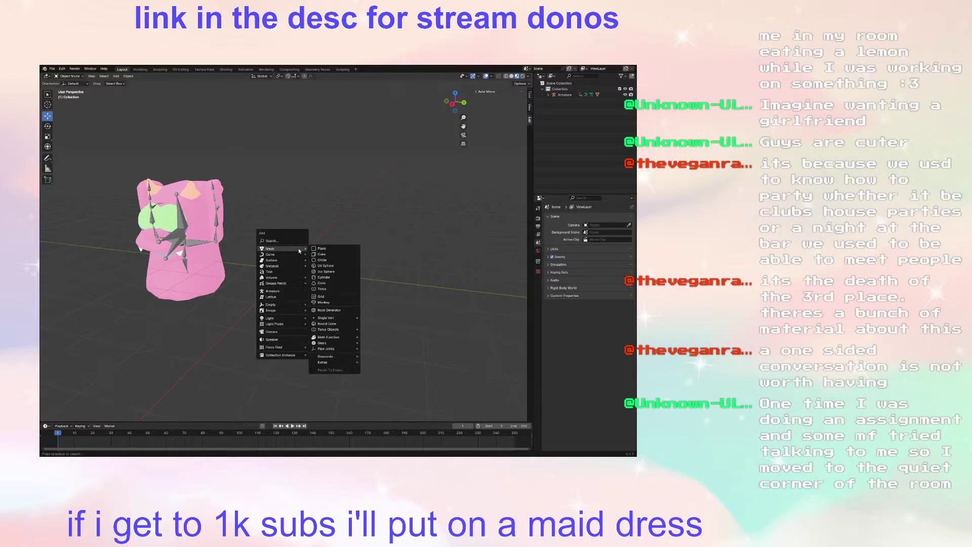
pyautogui.click(322, 255)
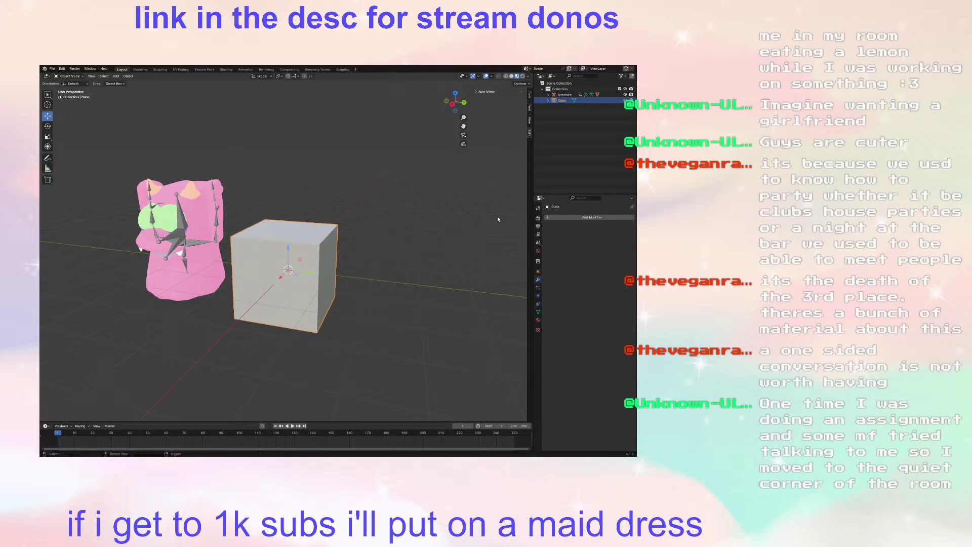
pyautogui.click(554, 218)
pyautogui.moveTo(549, 217)
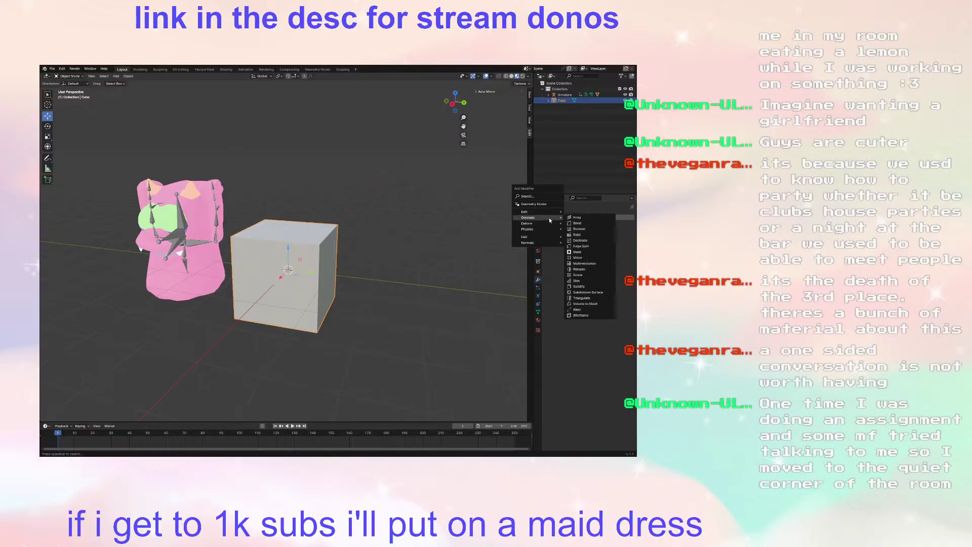
pyautogui.click(581, 257)
pyautogui.click(602, 236)
pyautogui.click(589, 236)
# Step: Enter Edit Mode and add a centred loop cut that divides the cube across Y
pyautogui.press('Tab')
pyautogui.moveTo(385, 267); pyautogui.dragTo(409, 256, button='middle')
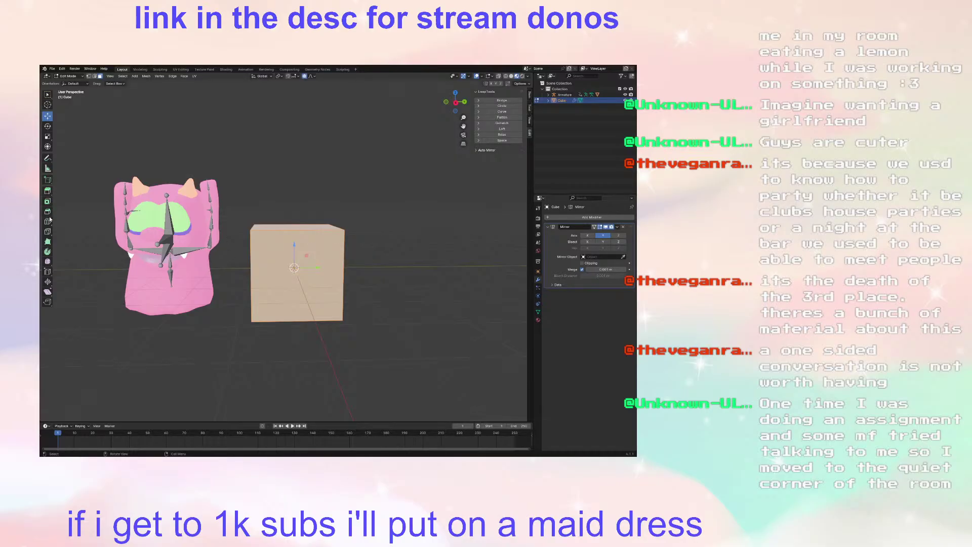
pyautogui.click(48, 221)
pyautogui.click(298, 305)
pyautogui.click(48, 116)
# Step: Select the faces on one Y half of the cube and delete them so the mirror replaces them
pyautogui.click(100, 76)
pyautogui.click(273, 252)
pyautogui.keyDown('shift'); pyautogui.click(273, 228); pyautogui.keyUp('shift')
pyautogui.moveTo(271, 235); pyautogui.dragTo(350, 279, button='middle')
pyautogui.press('x')
pyautogui.click(247, 285)
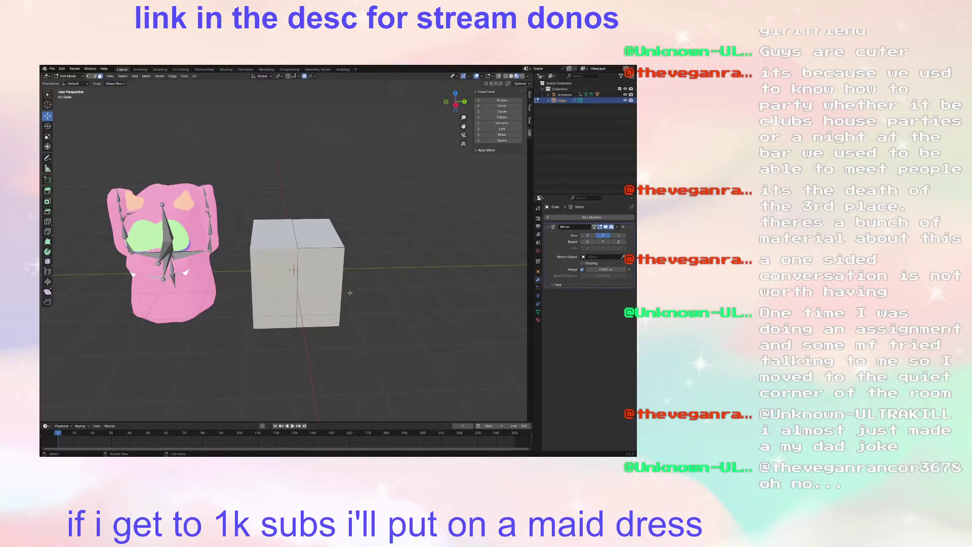
# Step: Add loop cuts through the remaining half, one around its mid-height and one down its outer Y side
pyautogui.moveTo(331, 289); pyautogui.dragTo(98, 188, button='middle')
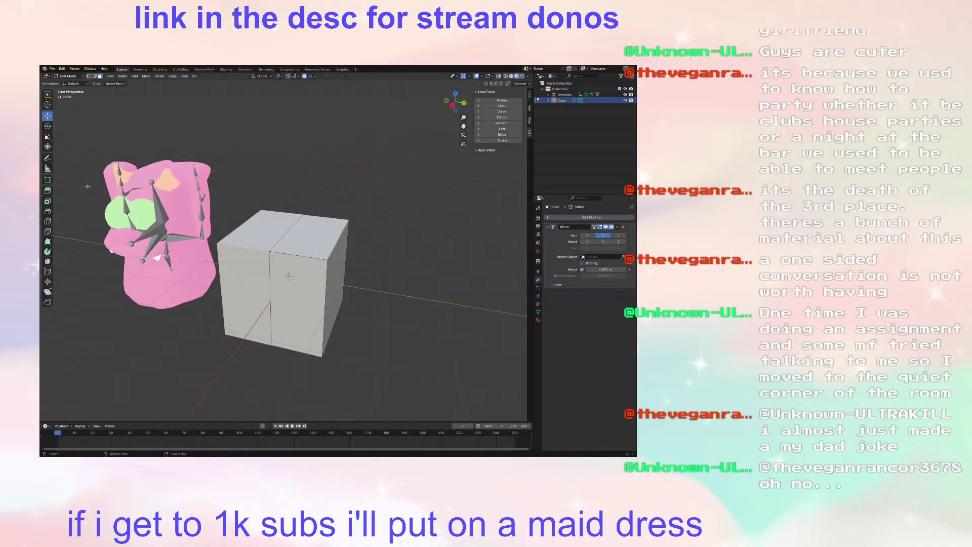
pyautogui.click(47, 222)
pyautogui.click(316, 285)
pyautogui.moveTo(316, 285); pyautogui.dragTo(215, 267, button='middle')
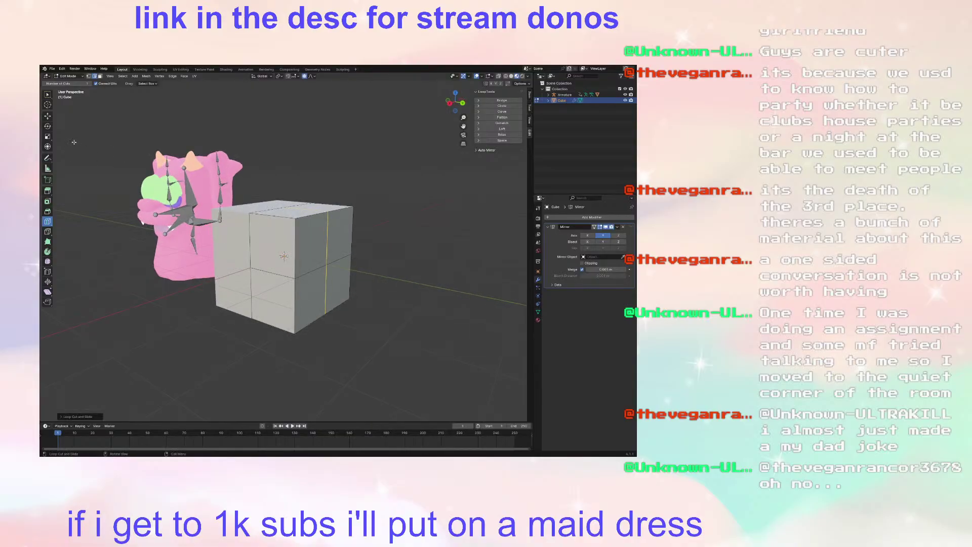
pyautogui.click(48, 116)
# Step: Switch to vertex selection, select the four corner vertices of the outer Y side and scale them slightly inward
pyautogui.click(89, 76)
pyautogui.click(285, 207)
pyautogui.click(295, 219)
pyautogui.keyDown('shift'); pyautogui.click(353, 208); pyautogui.keyUp('shift')
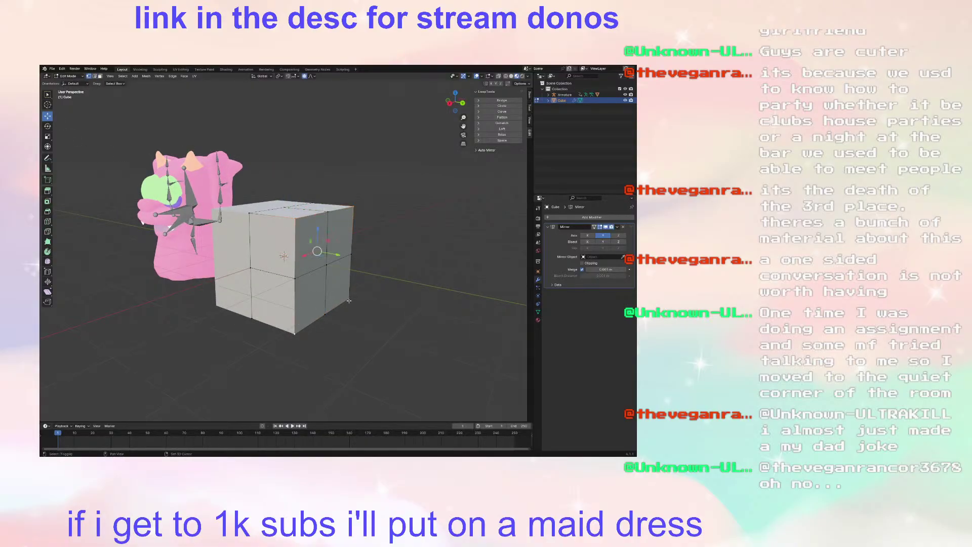
pyautogui.press('s')
pyautogui.click(392, 298)
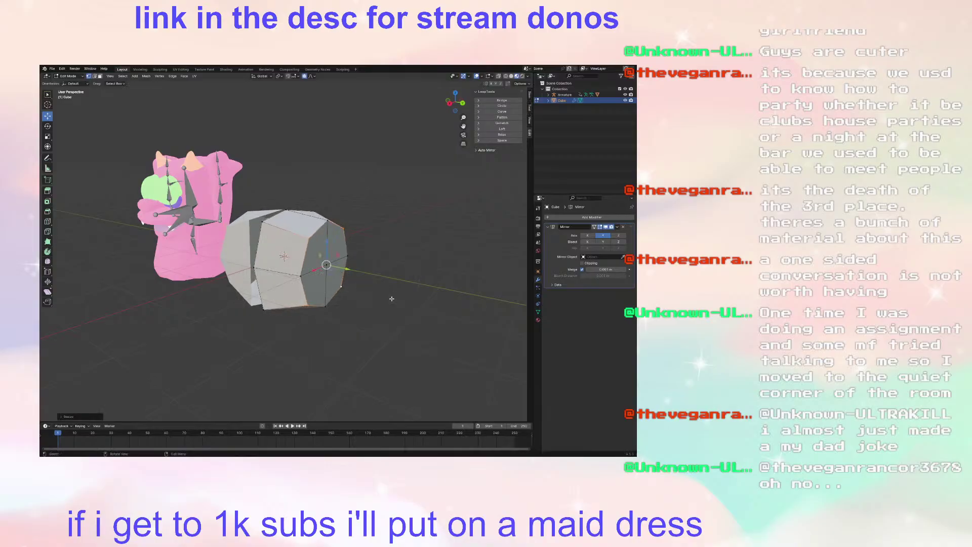
pyautogui.moveTo(505, 259); pyautogui.dragTo(408, 256, button='middle')
pyautogui.hotkey('ctrl', 'z')
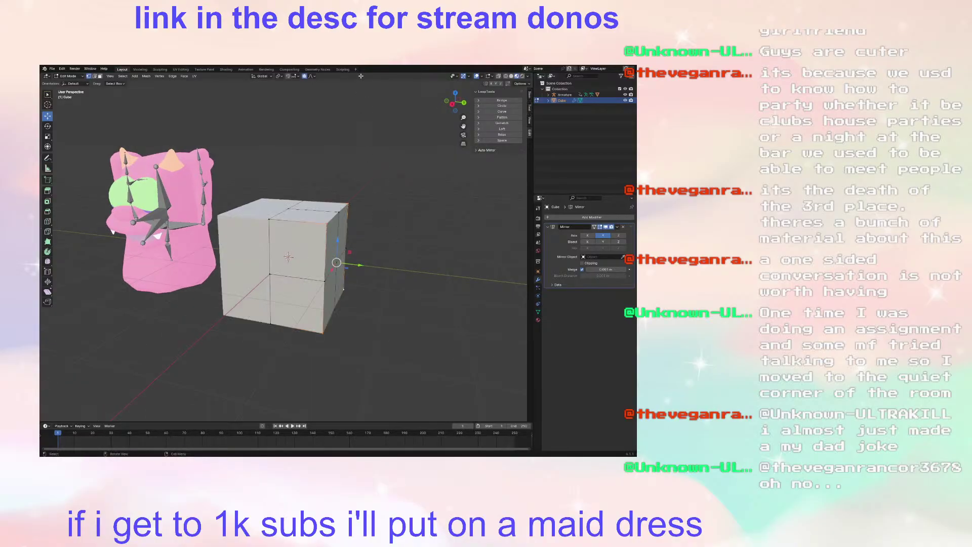
pyautogui.press('s')
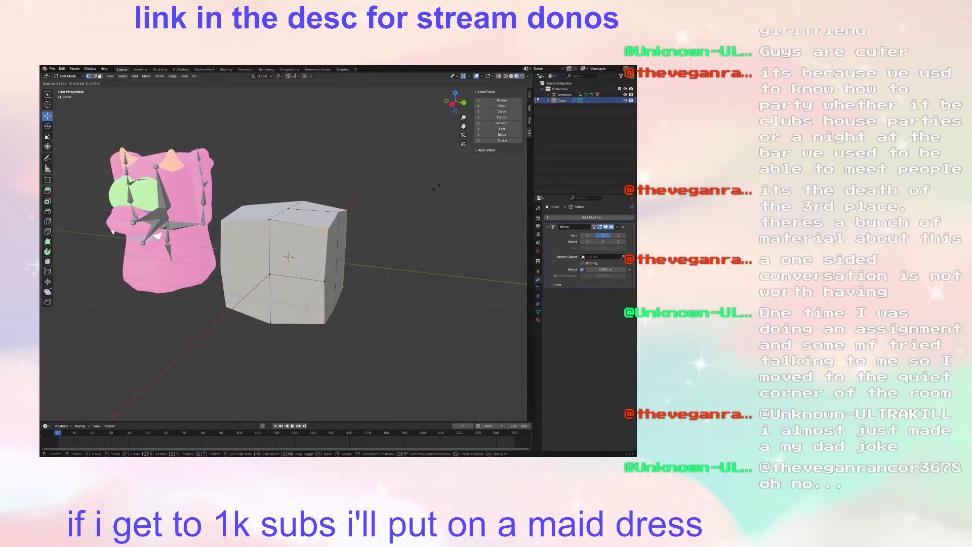
pyautogui.click(384, 220)
# Step: Adjust the side vertices along Y and move the top centre vertex along Z
pyautogui.moveTo(365, 267); pyautogui.dragTo(303, 209, button='middle')
pyautogui.moveTo(311, 308); pyautogui.dragTo(388, 268, button='middle')
pyautogui.moveTo(369, 253); pyautogui.dragTo(353, 255)
pyautogui.moveTo(369, 257); pyautogui.dragTo(276, 200, button='middle')
pyautogui.press('g')
pyautogui.press('z')
pyautogui.click(273, 183)
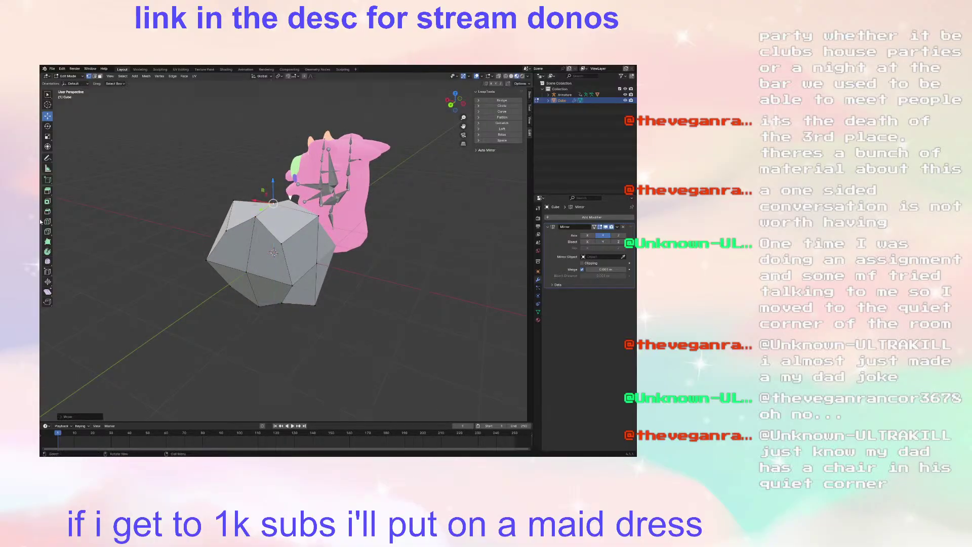
# Step: Add further loop cuts between the centre and the outer edges of the mesh, and return to the Move tool
pyautogui.click(47, 222)
pyautogui.moveTo(284, 243); pyautogui.dragTo(260, 260, button='middle')
pyautogui.click(276, 230)
pyautogui.hotkey('shift', 'space')
pyautogui.press('g')
pyautogui.moveTo(199, 224); pyautogui.dragTo(158, 172, button='middle')
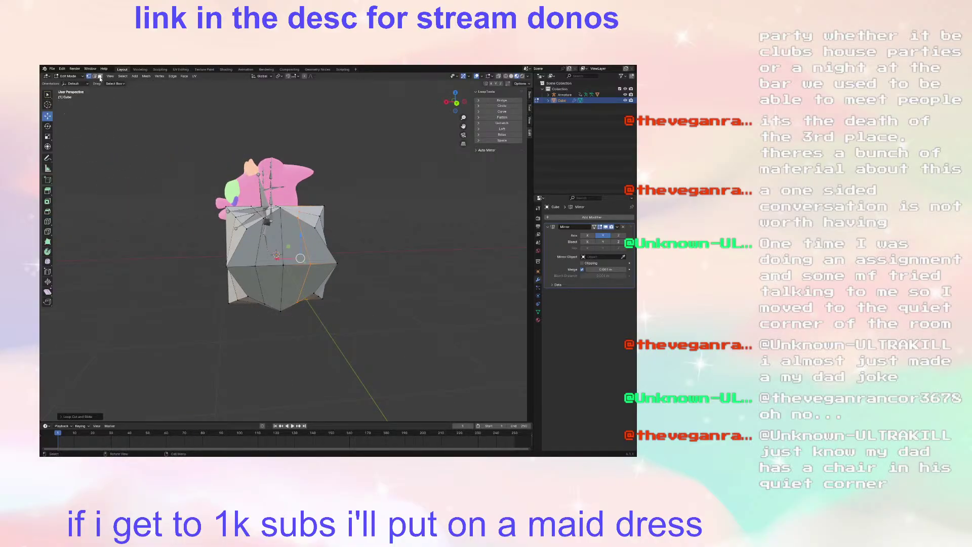
# Step: Scale the selected mid-height side vertices outward and stretch them further along X
pyautogui.moveTo(283, 253); pyautogui.dragTo(355, 256, button='middle')
pyautogui.press('s')
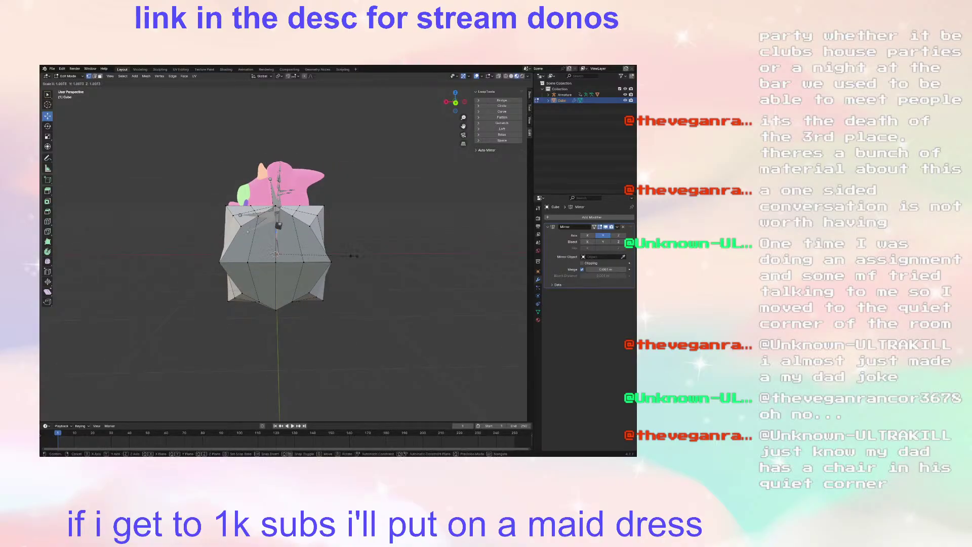
pyautogui.click(374, 253)
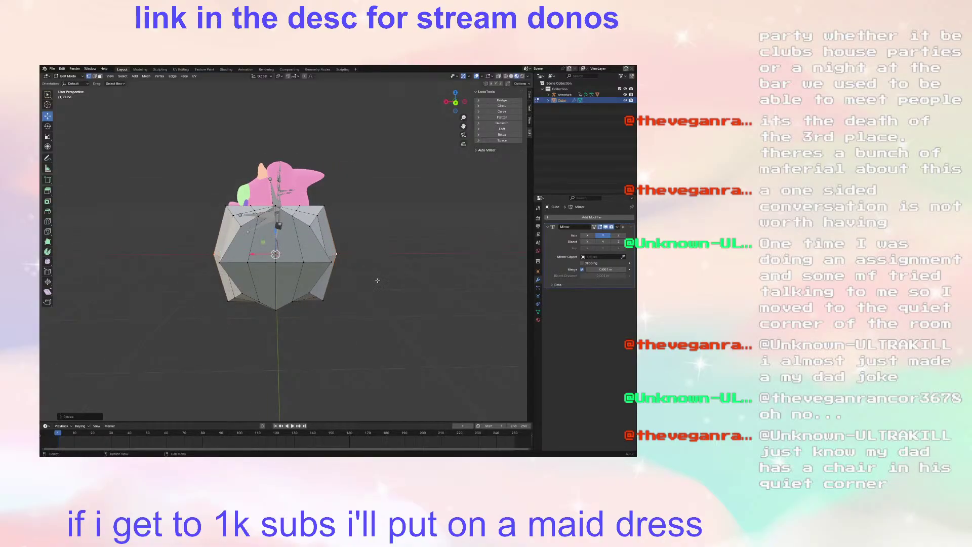
pyautogui.moveTo(345, 285); pyautogui.dragTo(263, 258, button='middle')
pyautogui.press('s')
pyautogui.press('z')
pyautogui.press('x')
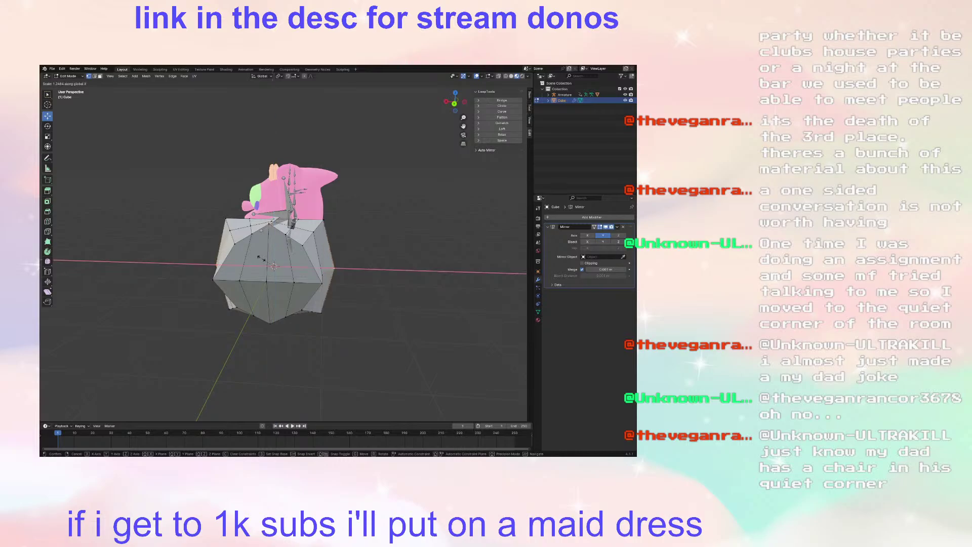
pyautogui.click(262, 258)
# Step: Select the protruding upper and lower corner vertices and scale them inward
pyautogui.click(323, 220)
pyautogui.moveTo(224, 220); pyautogui.dragTo(307, 314, button='middle')
pyautogui.click(225, 312)
pyautogui.press('s')
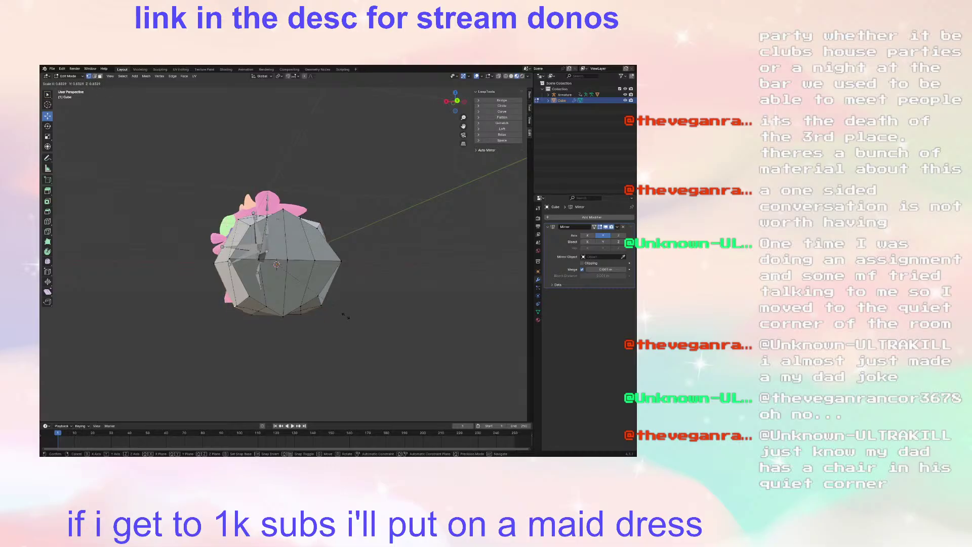
pyautogui.click(345, 316)
pyautogui.moveTo(345, 316); pyautogui.dragTo(339, 316, button='middle')
# Step: Select the vertices beside the centre line on the X sides and scale them along X
pyautogui.click(275, 245)
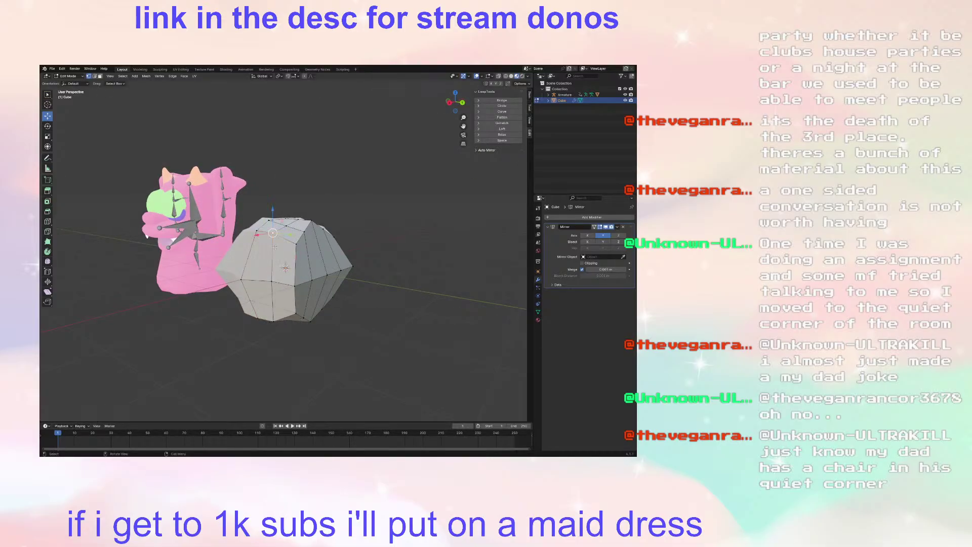
pyautogui.moveTo(310, 275); pyautogui.dragTo(338, 272, button='middle')
pyautogui.click(289, 279)
pyautogui.press('s')
pyautogui.press('x')
pyautogui.click(331, 299)
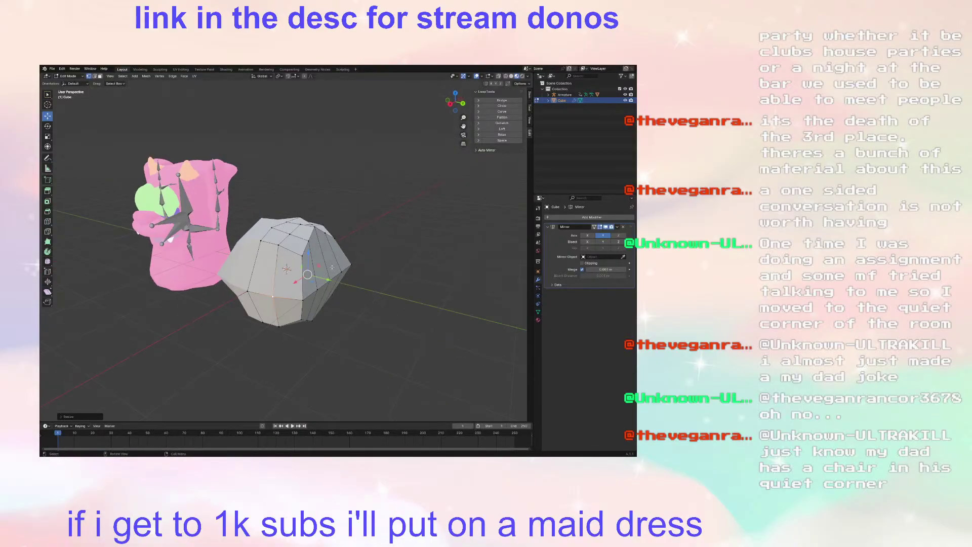
# Step: Select upper and lower vertices of the mesh and scale them along Z
pyautogui.moveTo(319, 232); pyautogui.dragTo(318, 225, button='middle')
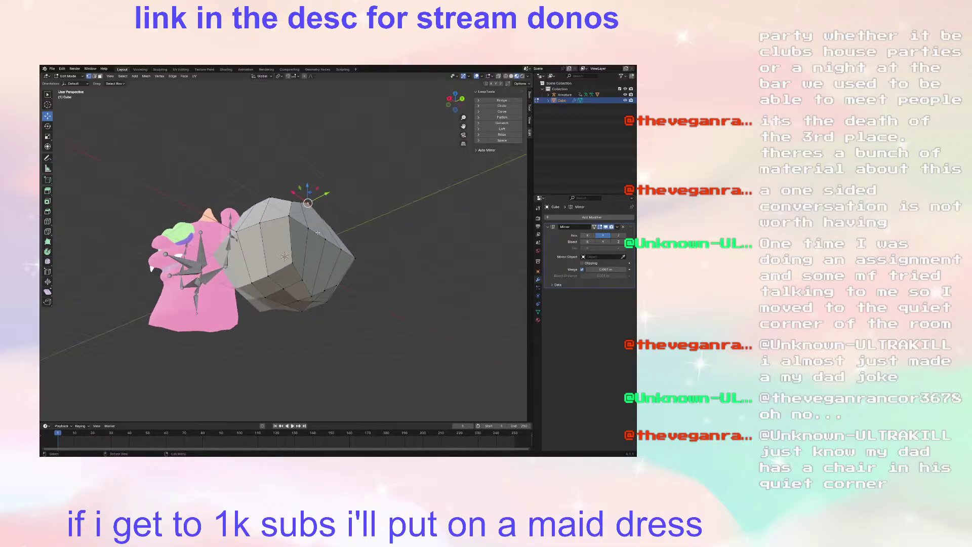
pyautogui.moveTo(311, 289); pyautogui.dragTo(357, 297, button='middle')
pyautogui.press('s')
pyautogui.press('z')
pyautogui.click(358, 297)
pyautogui.moveTo(358, 297); pyautogui.dragTo(216, 306, button='middle')
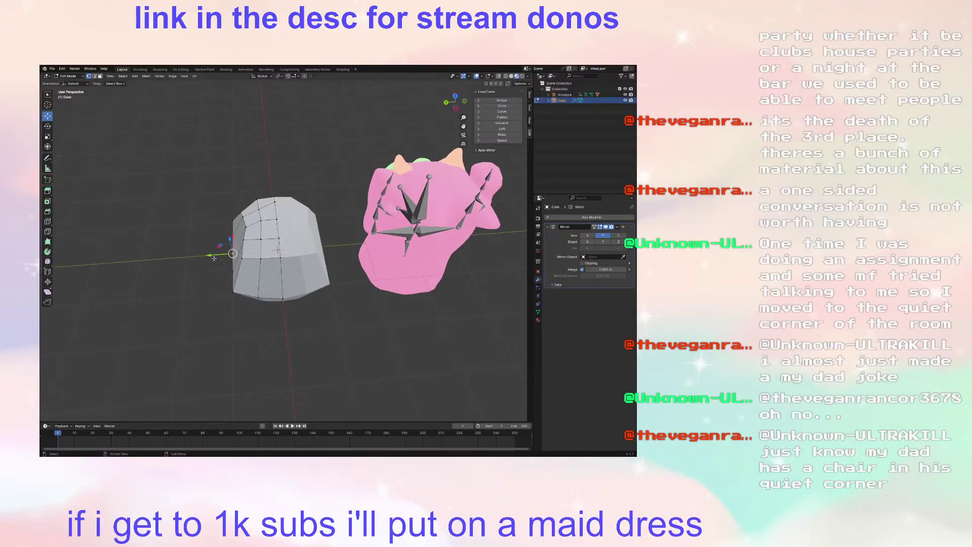
# Step: Reposition the outer side vertices along Y to round the mesh's profile
pyautogui.moveTo(210, 256); pyautogui.dragTo(201, 257)
pyautogui.moveTo(202, 257); pyautogui.dragTo(349, 292, button='middle')
pyautogui.moveTo(349, 293); pyautogui.dragTo(341, 293)
pyautogui.moveTo(340, 293); pyautogui.dragTo(237, 252, button='middle')
pyautogui.moveTo(237, 252)
pyautogui.mouseDown()
pyautogui.moveTo(247, 243)
pyautogui.moveTo(241, 265)
pyautogui.mouseUp()
pyautogui.moveTo(241, 265); pyautogui.dragTo(261, 326, button='middle')
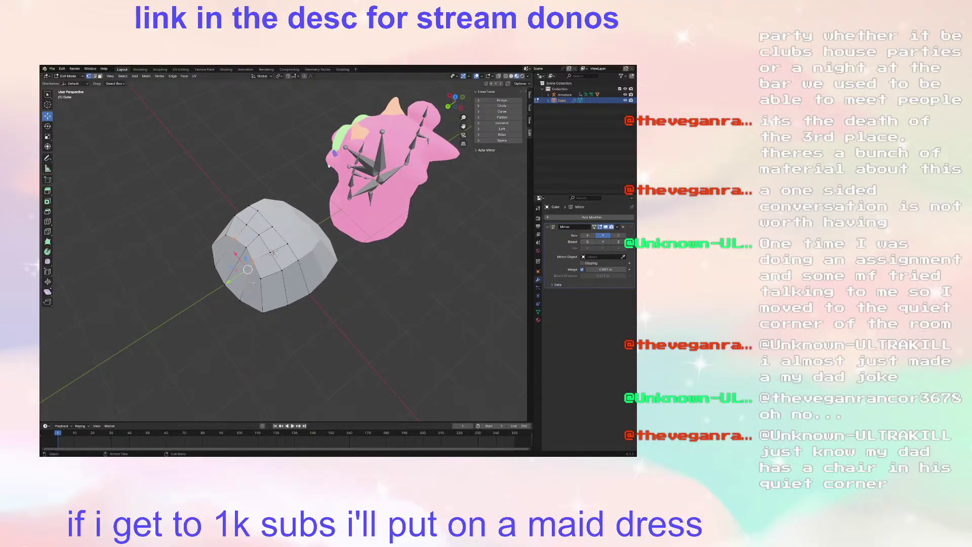
# Step: Scale the selected outer side vertices along Y
pyautogui.moveTo(253, 282); pyautogui.dragTo(247, 271, button='middle')
pyautogui.press('s')
pyautogui.press('z')
pyautogui.press('y')
pyautogui.click(234, 265)
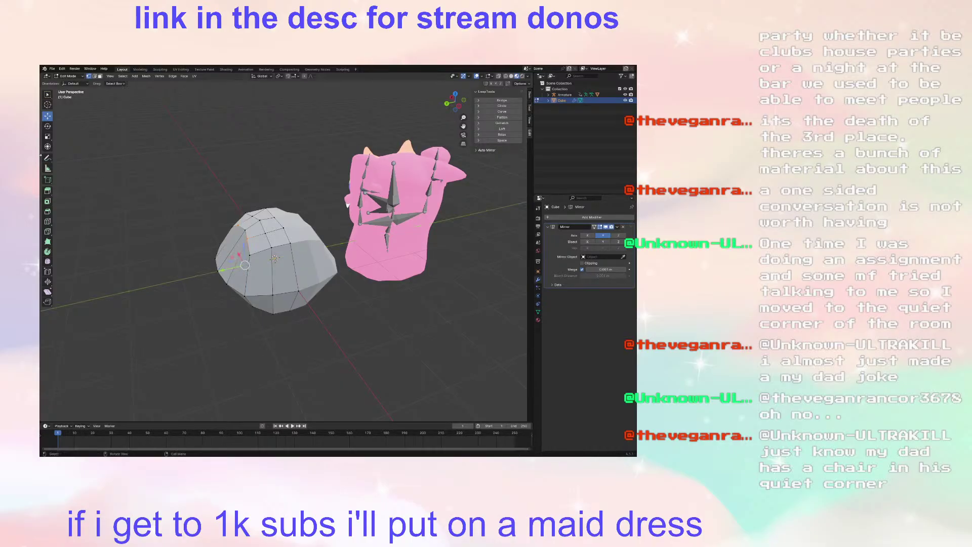
# Step: Push the outer side vertices further out along Y
pyautogui.moveTo(223, 271); pyautogui.dragTo(290, 239, button='middle')
pyautogui.hotkey('shift', 's')
pyautogui.moveTo(271, 289); pyautogui.dragTo(238, 276, button='middle')
pyautogui.press('g')
pyautogui.press('y')
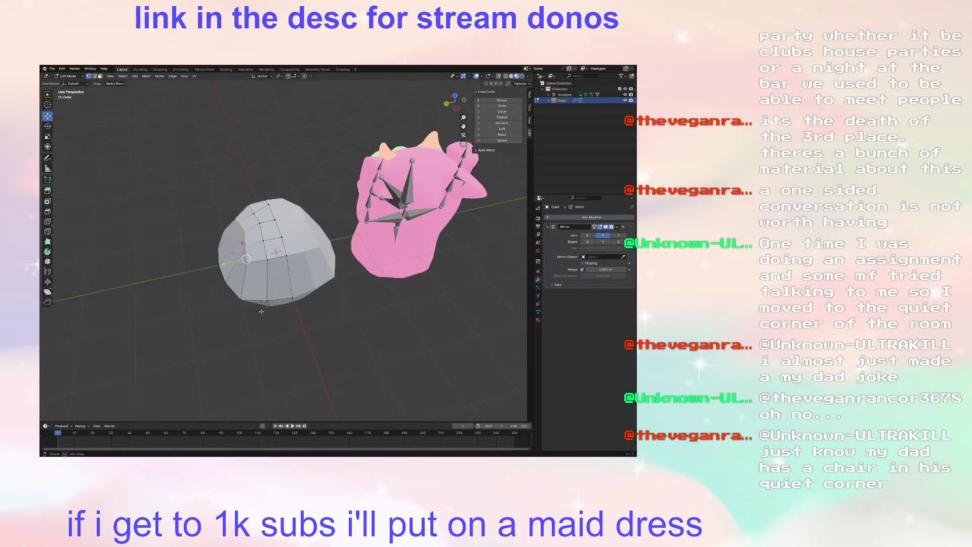
pyautogui.moveTo(215, 273); pyautogui.dragTo(214, 274)
pyautogui.moveTo(217, 274); pyautogui.dragTo(361, 268, button='middle')
pyautogui.click(289, 268)
pyautogui.moveTo(362, 272); pyautogui.dragTo(369, 272)
# Step: Select the upper and lower vertices in the column beside the centre line and move them outward along Y
pyautogui.click(311, 251)
pyautogui.keyDown('shift'); pyautogui.click(312, 231); pyautogui.keyUp('shift')
pyautogui.keyDown('shift'); pyautogui.click(312, 225); pyautogui.keyUp('shift')
pyautogui.moveTo(334, 237); pyautogui.dragTo(329, 182, button='middle')
pyautogui.keyDown('shift'); pyautogui.click(309, 291); pyautogui.keyUp('shift')
pyautogui.moveTo(324, 290); pyautogui.dragTo(323, 314, button='middle')
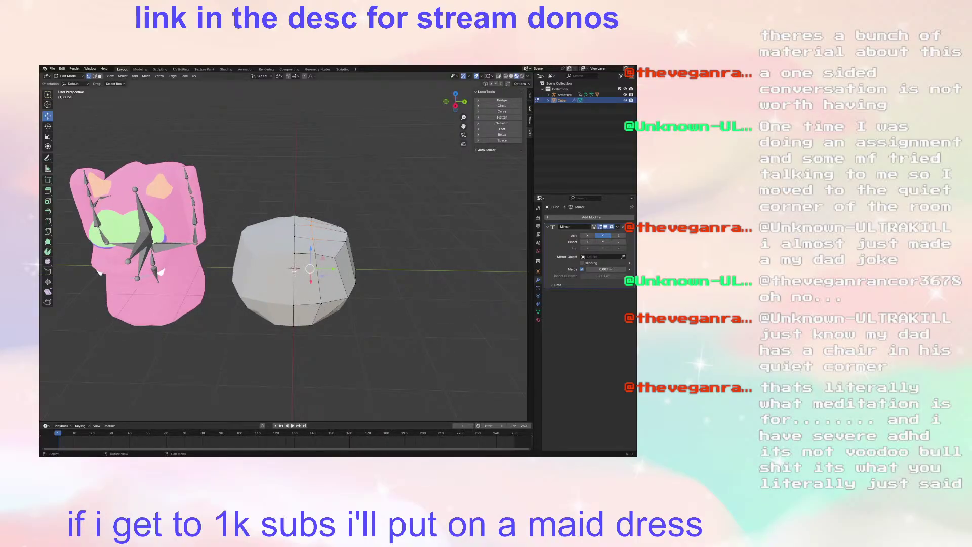
pyautogui.moveTo(330, 272); pyautogui.dragTo(342, 274)
# Step: Select the upper and lower vertices around the column's bends and fine-tune their position along Y
pyautogui.click(322, 240)
pyautogui.moveTo(322, 242); pyautogui.dragTo(323, 226, button='middle')
pyautogui.keyDown('shift'); pyautogui.click(319, 305); pyautogui.keyUp('shift')
pyautogui.moveTo(325, 285); pyautogui.dragTo(276, 246, button='middle')
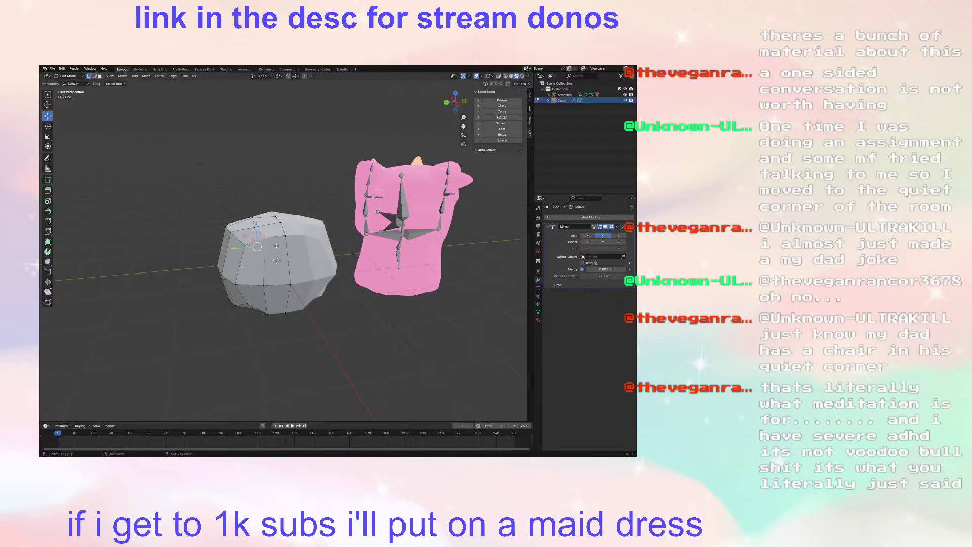
pyautogui.moveTo(267, 312); pyautogui.dragTo(318, 269, button='middle')
pyautogui.moveTo(335, 272); pyautogui.dragTo(341, 273)
pyautogui.moveTo(349, 281); pyautogui.dragTo(352, 326, button='middle')
pyautogui.moveTo(323, 228); pyautogui.dragTo(316, 264, button='middle')
pyautogui.moveTo(341, 266); pyautogui.dragTo(338, 266)
# Step: Select the upper vertices on the outer Y side and raise them slightly along Z
pyautogui.moveTo(351, 273); pyautogui.dragTo(294, 244, button='middle')
pyautogui.click(296, 244)
pyautogui.click(267, 245)
pyautogui.click(279, 242)
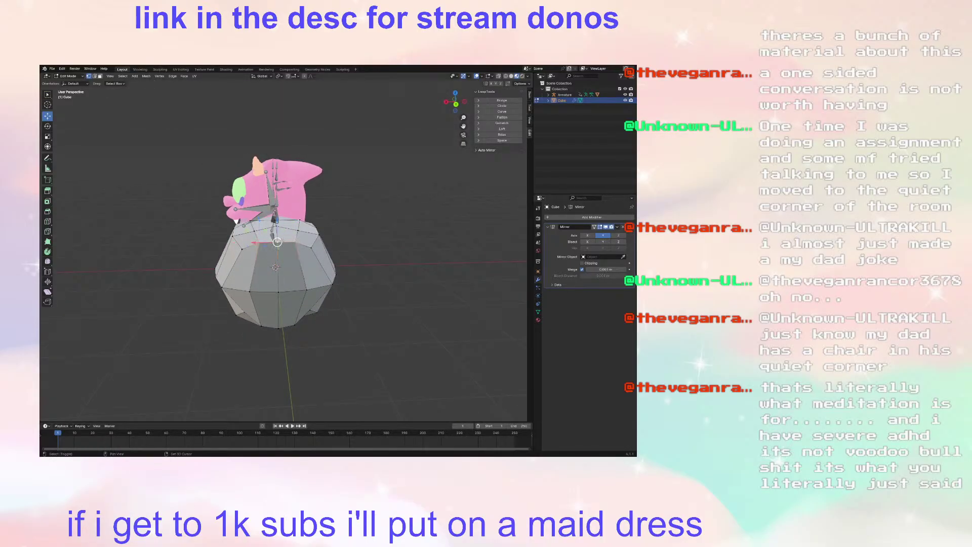
pyautogui.moveTo(278, 224); pyautogui.dragTo(278, 222)
# Step: Undo the last edits to the upper vertices on the outer Y side
pyautogui.moveTo(268, 254); pyautogui.dragTo(265, 240, button='middle')
pyautogui.click(240, 233)
pyautogui.keyDown('shift'); pyautogui.click(295, 234); pyautogui.keyUp('shift')
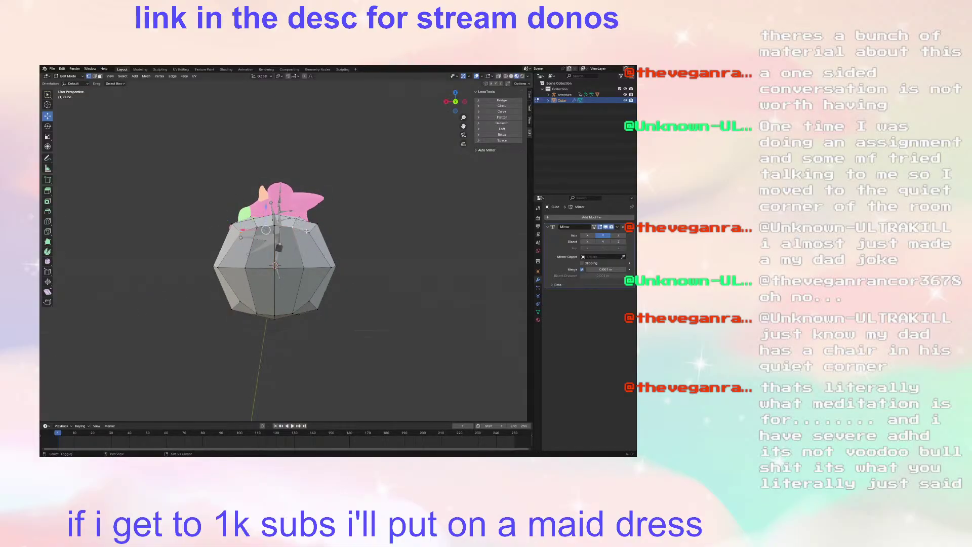
pyautogui.hotkey('ctrl', 'z')
pyautogui.hotkey('ctrl', 'z')
pyautogui.hotkey('ctrl', 'z')
pyautogui.hotkey('ctrl', 'z')
# Step: Select matching vertices on the upper, lower and middle rows of the outer Y side and scale the middle-row pair
pyautogui.click(292, 312)
pyautogui.keyDown('shift'); pyautogui.click(258, 310); pyautogui.keyUp('shift')
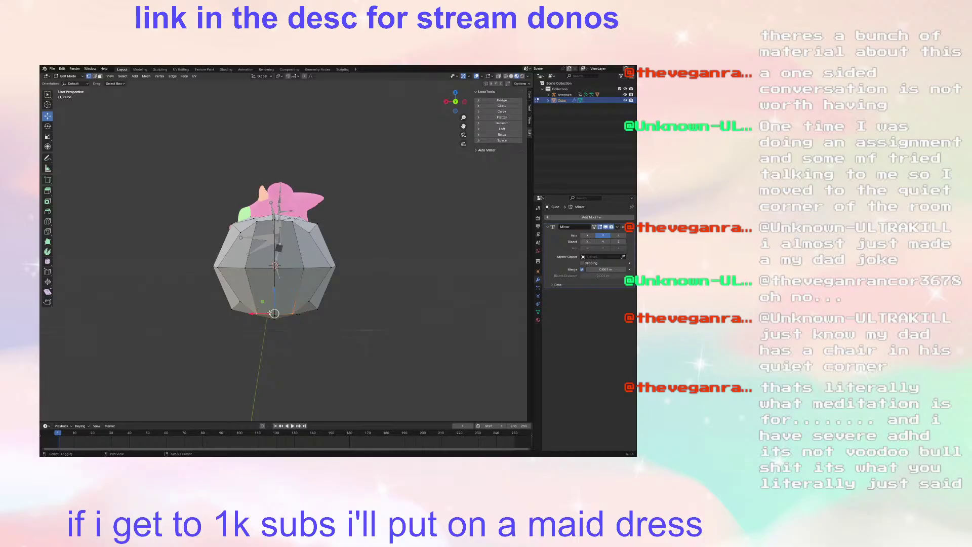
pyautogui.keyDown('shift'); pyautogui.click(269, 220); pyautogui.keyUp('shift')
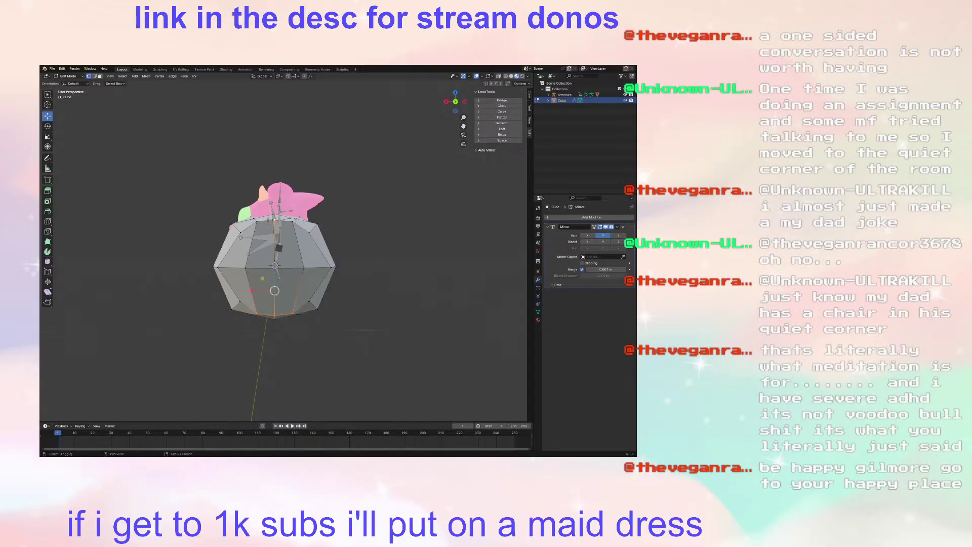
pyautogui.keyDown('shift'); pyautogui.click(259, 224); pyautogui.keyUp('shift')
pyautogui.keyDown('shift'); pyautogui.click(295, 222); pyautogui.keyUp('shift')
pyautogui.click(219, 269)
pyautogui.keyDown('shift'); pyautogui.click(329, 268); pyautogui.keyUp('shift')
pyautogui.press('s')
pyautogui.click(341, 280)
# Step: Select the upper and lower vertices of the outer Y side and scale them apart along Z
pyautogui.moveTo(285, 265); pyautogui.dragTo(327, 264, button='middle')
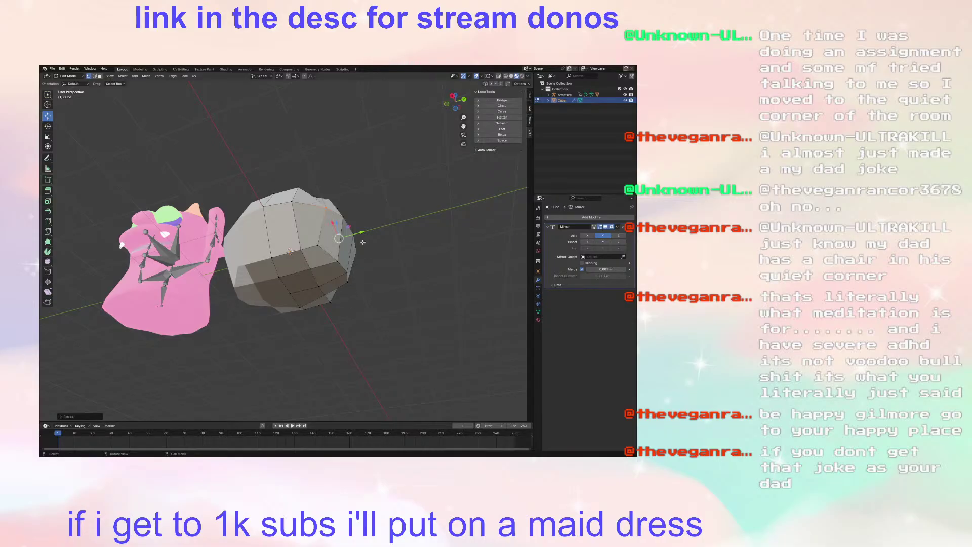
pyautogui.moveTo(363, 253); pyautogui.dragTo(358, 305, button='middle')
pyautogui.moveTo(355, 272); pyautogui.dragTo(332, 243, button='middle')
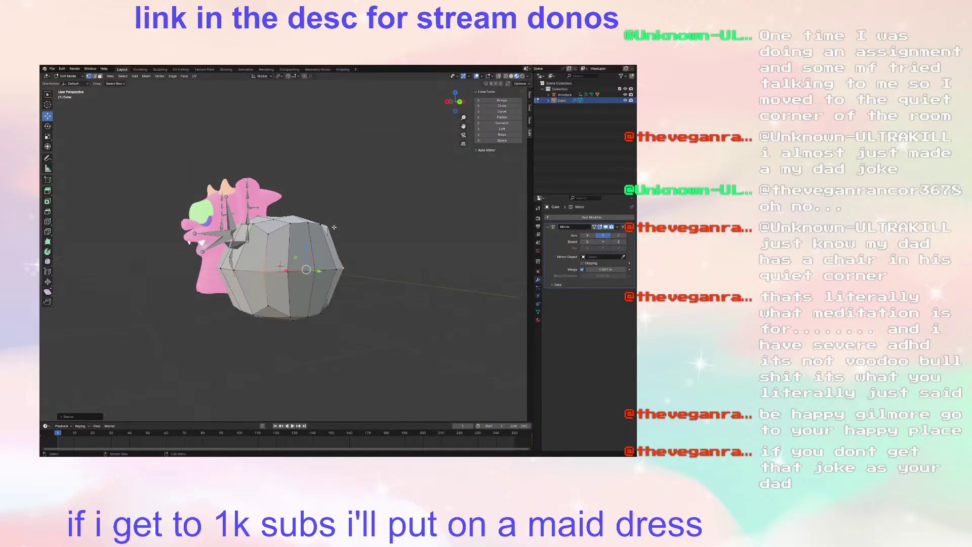
pyautogui.keyDown('shift'); pyautogui.click(295, 225); pyautogui.keyUp('shift')
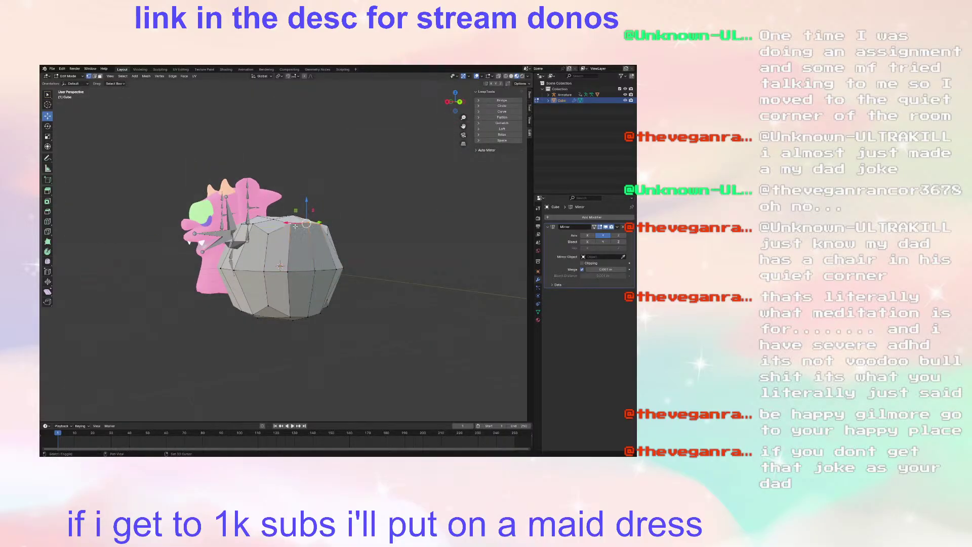
pyautogui.keyDown('alt'); pyautogui.click(325, 312); pyautogui.keyUp('alt')
pyautogui.keyDown('alt'); pyautogui.keyDown('shift'); pyautogui.click(289, 315); pyautogui.keyUp('shift'); pyautogui.keyUp('alt')
pyautogui.press('s')
pyautogui.press('z')
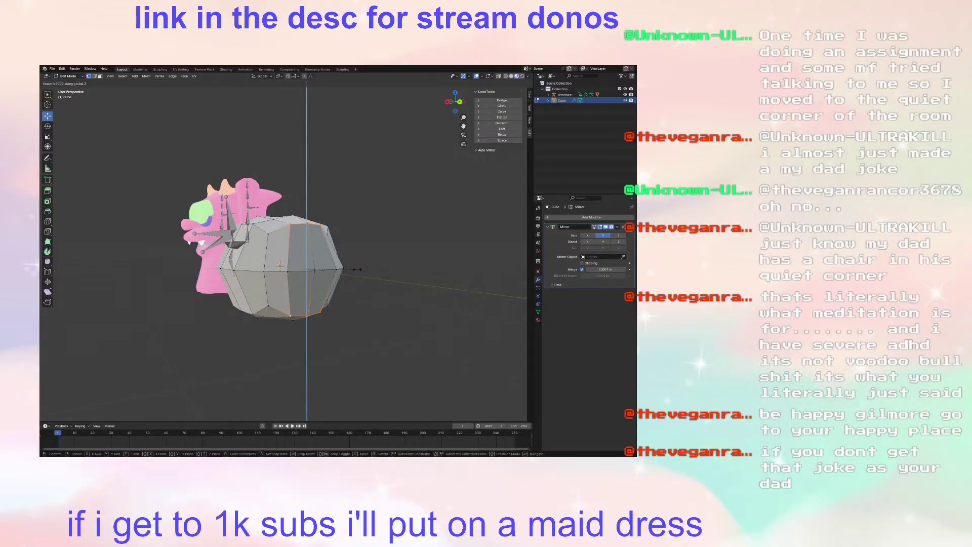
pyautogui.click(350, 269)
# Step: Select the upper and lower corner vertices of the outer Y side and scale them along X
pyautogui.moveTo(350, 269); pyautogui.dragTo(321, 274, button='middle')
pyautogui.click(295, 242)
pyautogui.keyDown('shift'); pyautogui.click(230, 240); pyautogui.keyUp('shift')
pyautogui.keyDown('shift'); pyautogui.click(293, 306); pyautogui.keyUp('shift')
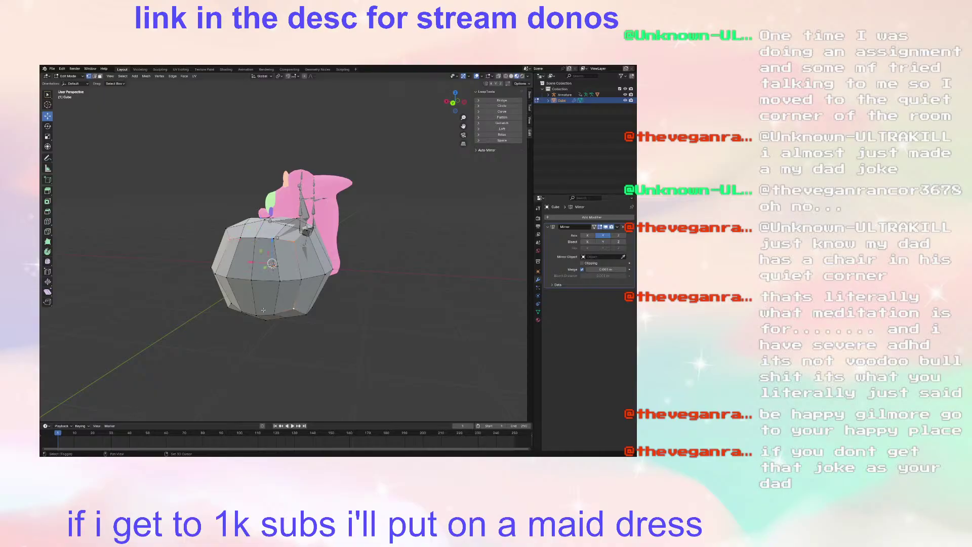
pyautogui.moveTo(233, 305); pyautogui.dragTo(335, 238, button='middle')
pyautogui.press('s')
pyautogui.press('x')
pyautogui.click(355, 293)
# Step: Select the two upper corner vertices of the outer Y side, move them slightly down along Z and scale their spacing
pyautogui.click(353, 273)
pyautogui.keyDown('shift'); pyautogui.click(245, 236); pyautogui.keyUp('shift')
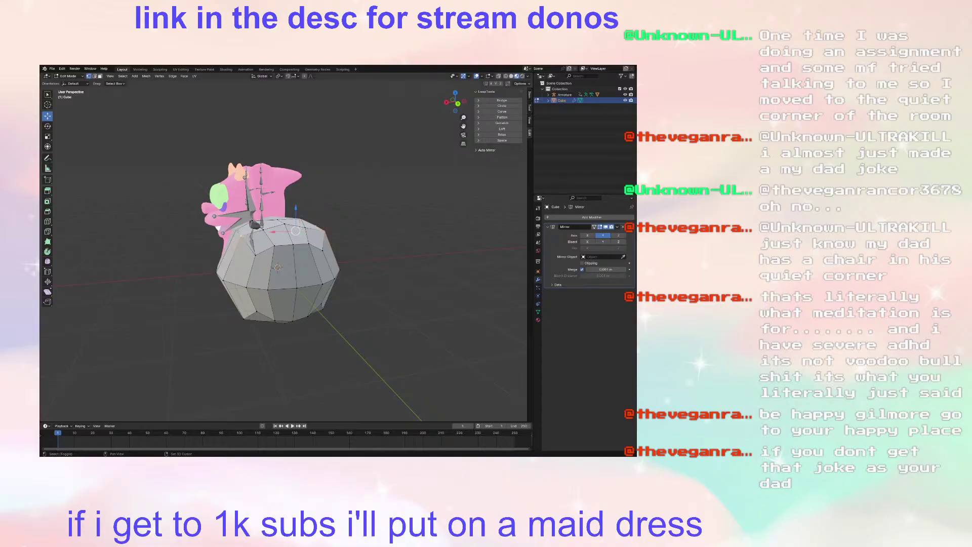
pyautogui.moveTo(282, 212); pyautogui.dragTo(282, 225)
pyautogui.moveTo(282, 225); pyautogui.dragTo(284, 238, button='middle')
pyautogui.press('s')
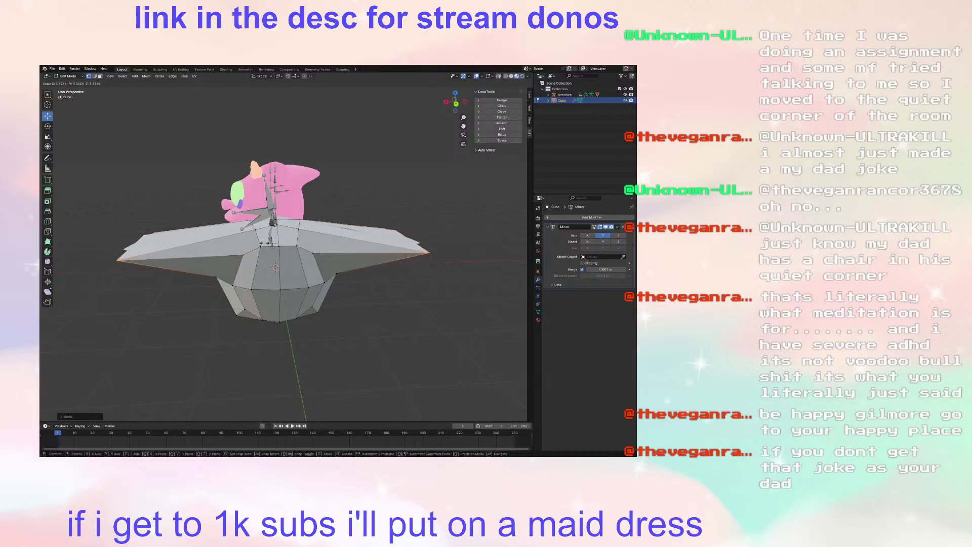
pyautogui.click(260, 244)
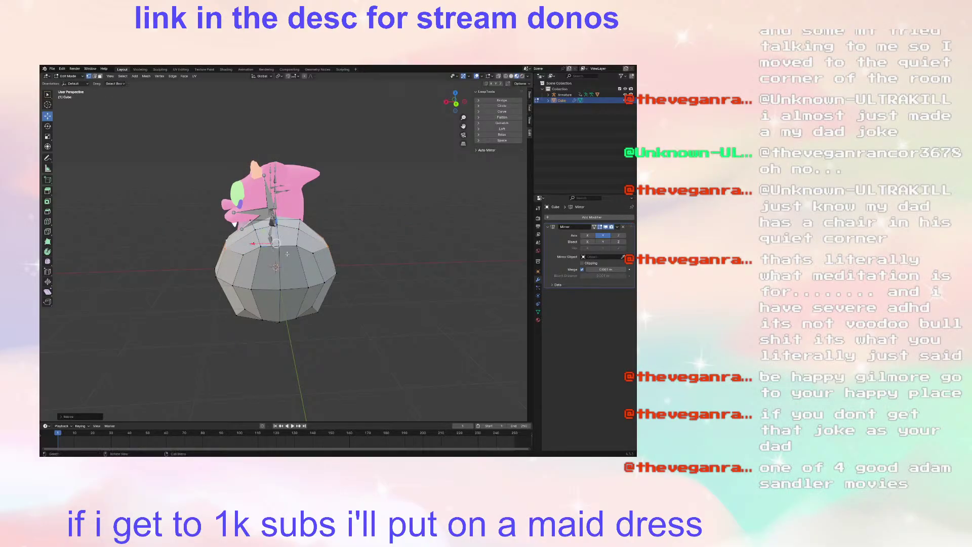
pyautogui.moveTo(259, 243); pyautogui.dragTo(309, 274, button='middle')
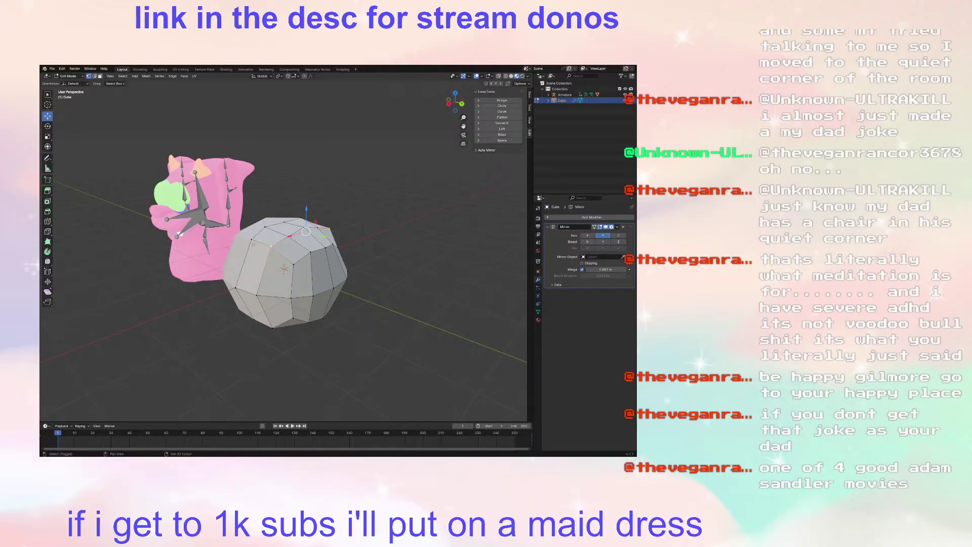
# Step: Rescale the selected vertices and widen the rounded body along X
pyautogui.moveTo(253, 244); pyautogui.dragTo(187, 278, button='middle')
pyautogui.press('s')
pyautogui.click(356, 295)
pyautogui.moveTo(304, 276); pyautogui.dragTo(343, 275, button='middle')
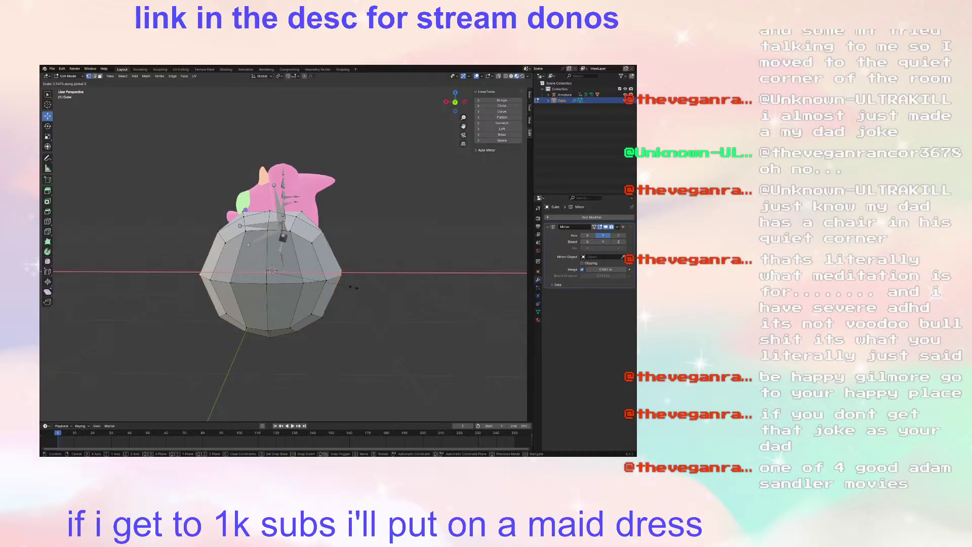
pyautogui.moveTo(359, 288); pyautogui.dragTo(350, 289, button='middle')
# Step: Select the middle-row vertices on both X sides and scale them, along X and evenly, to round the outline
pyautogui.click(325, 283)
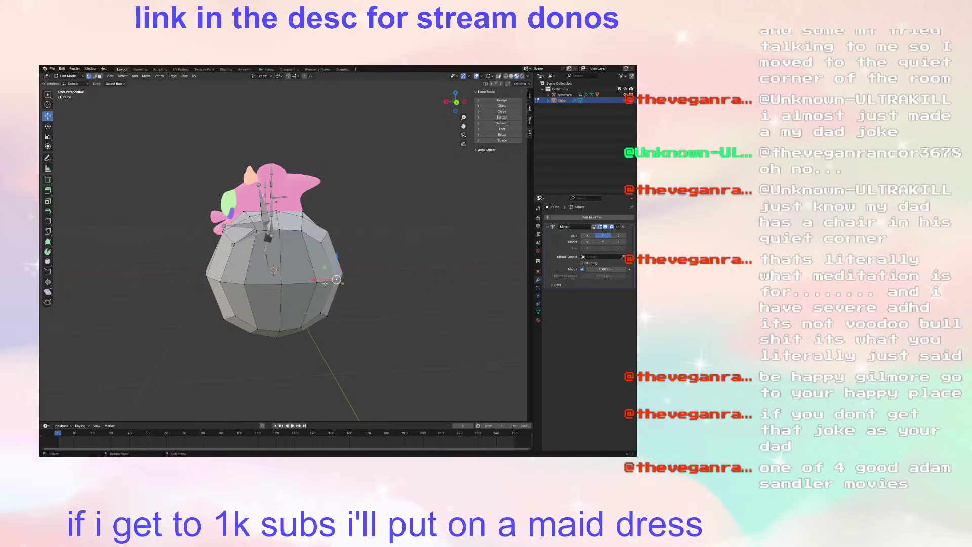
pyautogui.keyDown('shift'); pyautogui.click(219, 282); pyautogui.keyUp('shift')
pyautogui.press('s')
pyautogui.press('x')
pyautogui.click(358, 290)
pyautogui.press('s')
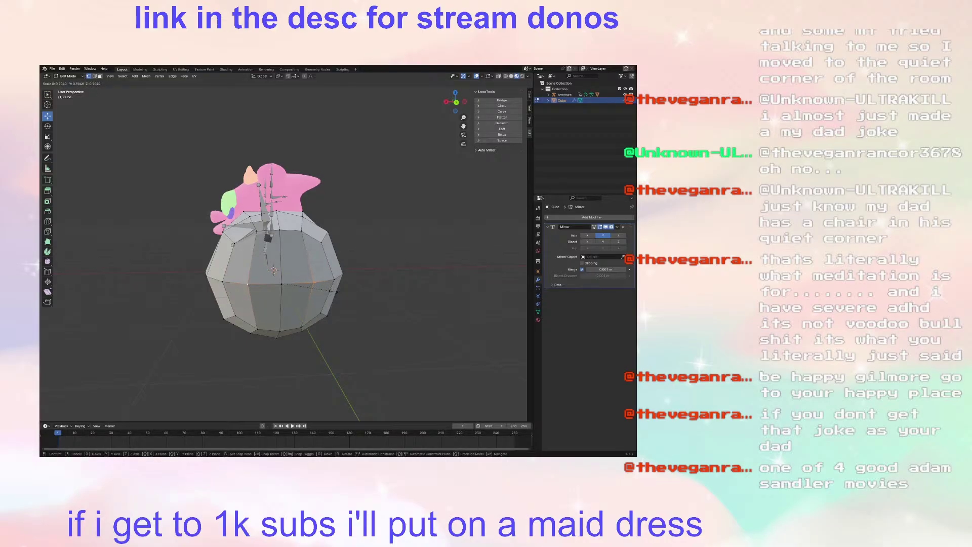
pyautogui.click(337, 290)
# Step: Select the top and bottom vertices and scale them further apart along Z
pyautogui.moveTo(333, 292); pyautogui.dragTo(273, 340, button='middle')
pyautogui.click(273, 215)
pyautogui.click(259, 342)
pyautogui.press('s')
pyautogui.press('z')
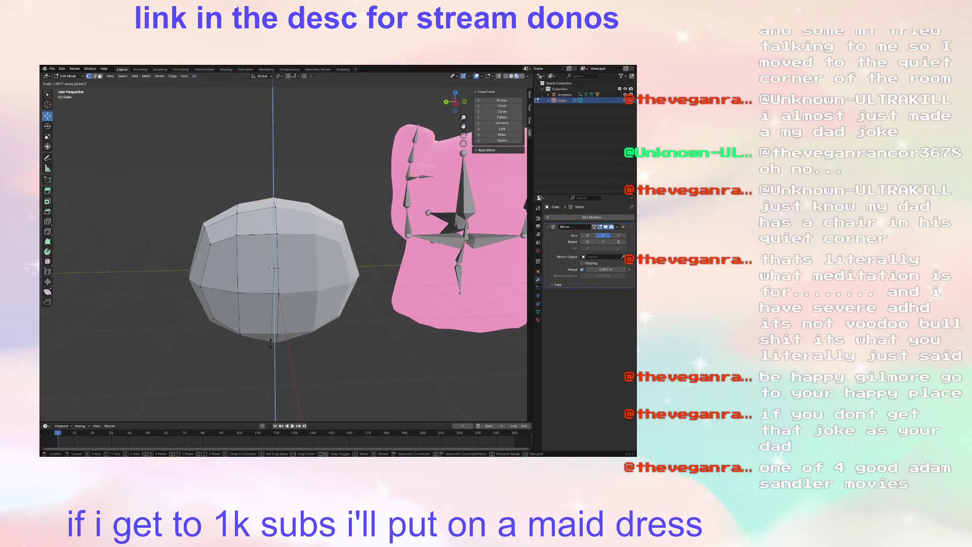
pyautogui.click(270, 344)
# Step: Select the whole half mesh, enable Clipping on the Mirror modifier and move the half against the mirror plane to close the seam
pyautogui.moveTo(196, 322); pyautogui.dragTo(163, 215, button='middle')
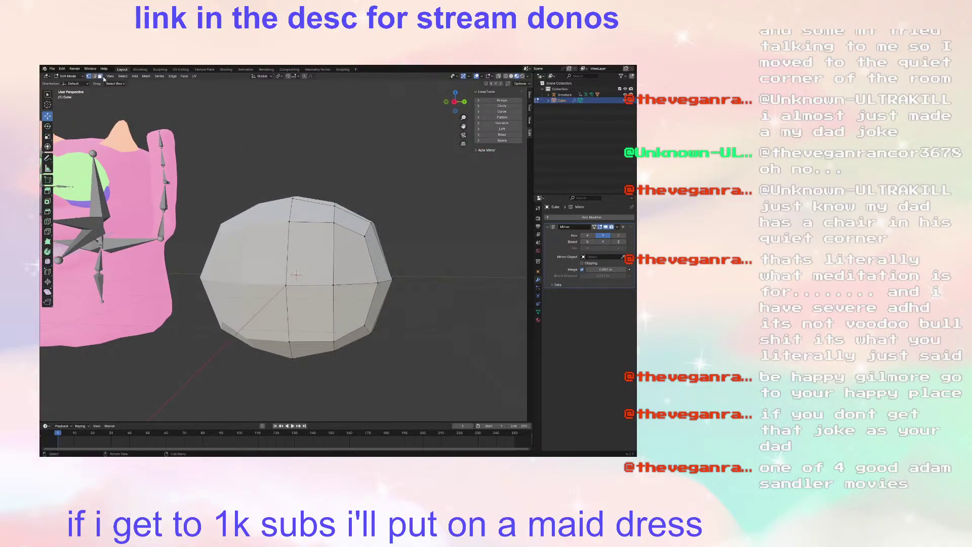
pyautogui.moveTo(184, 128); pyautogui.dragTo(394, 253, button='middle')
pyautogui.press('g')
pyautogui.press('x')
pyautogui.click(332, 267)
pyautogui.click(582, 263)
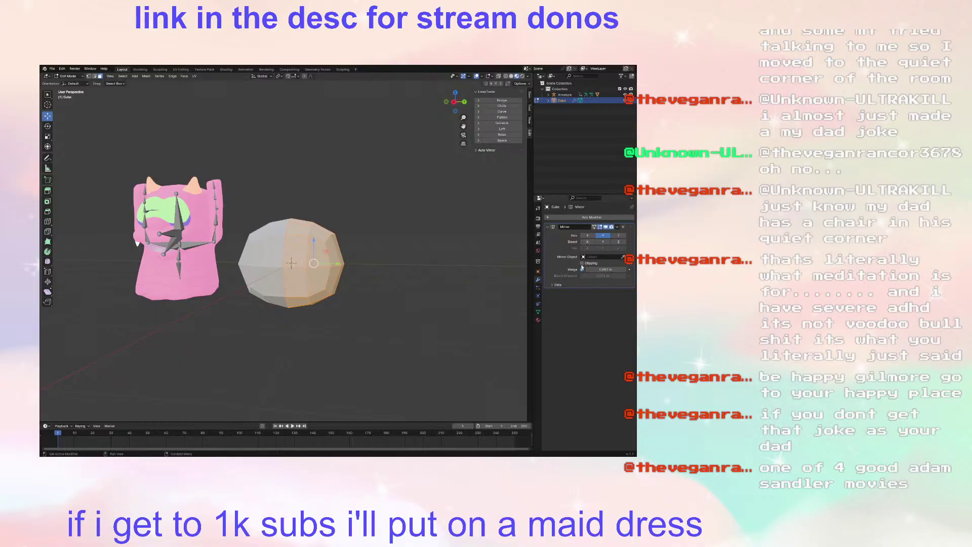
pyautogui.moveTo(337, 263); pyautogui.dragTo(332, 265)
pyautogui.click(331, 267)
pyautogui.moveTo(361, 265); pyautogui.dragTo(327, 288, button='middle')
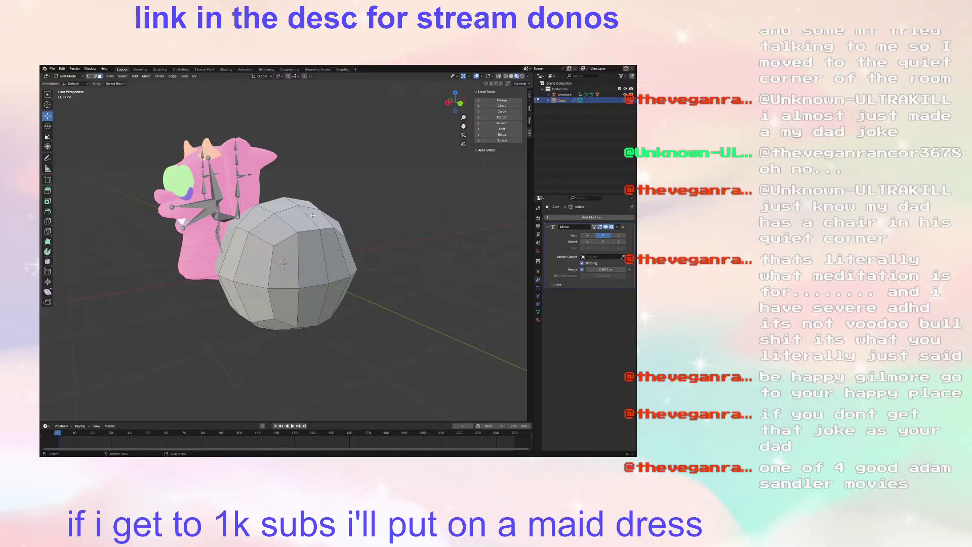
# Step: Add horizontal loop cuts through the face bands above and below the widest row of the body
pyautogui.moveTo(337, 208); pyautogui.dragTo(321, 263, button='middle')
pyautogui.moveTo(302, 266); pyautogui.dragTo(253, 253, button='middle')
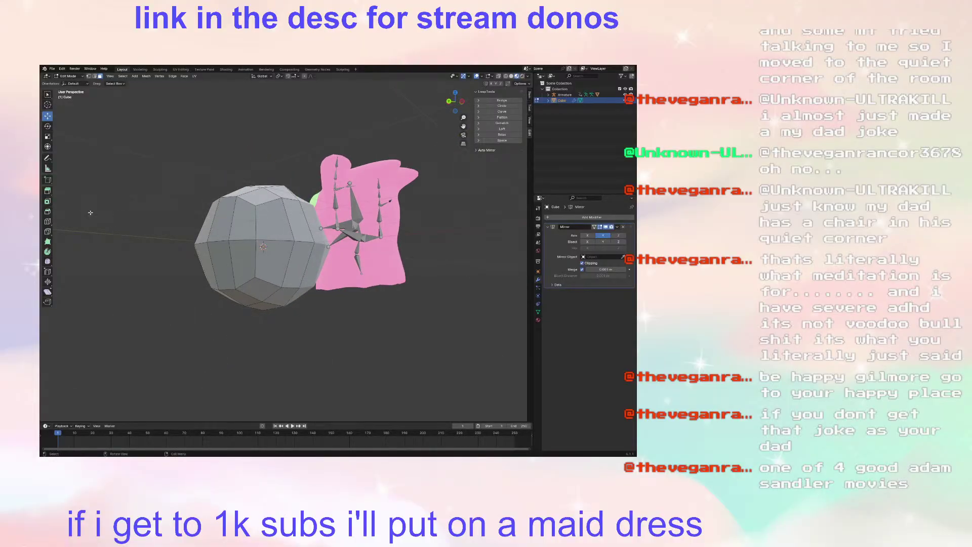
pyautogui.click(48, 221)
pyautogui.click(253, 265)
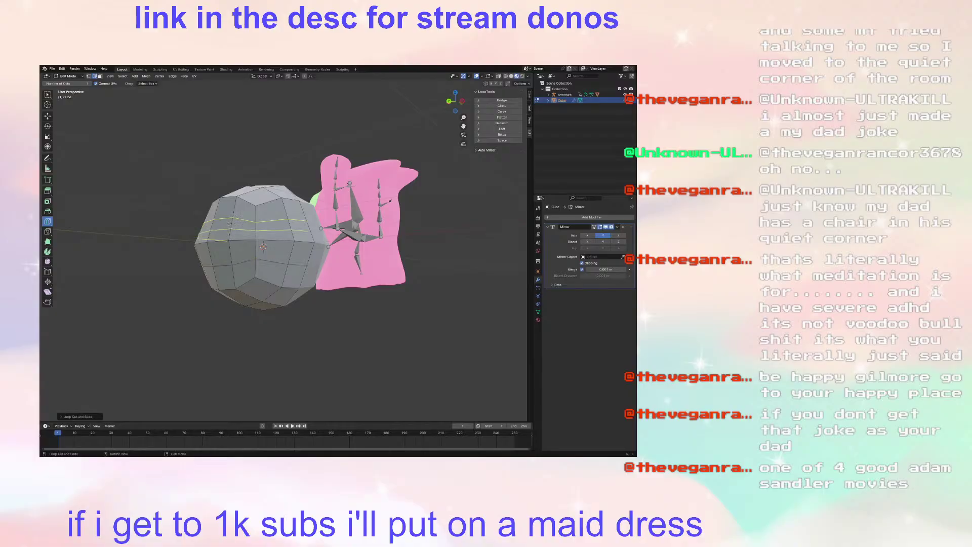
pyautogui.click(48, 116)
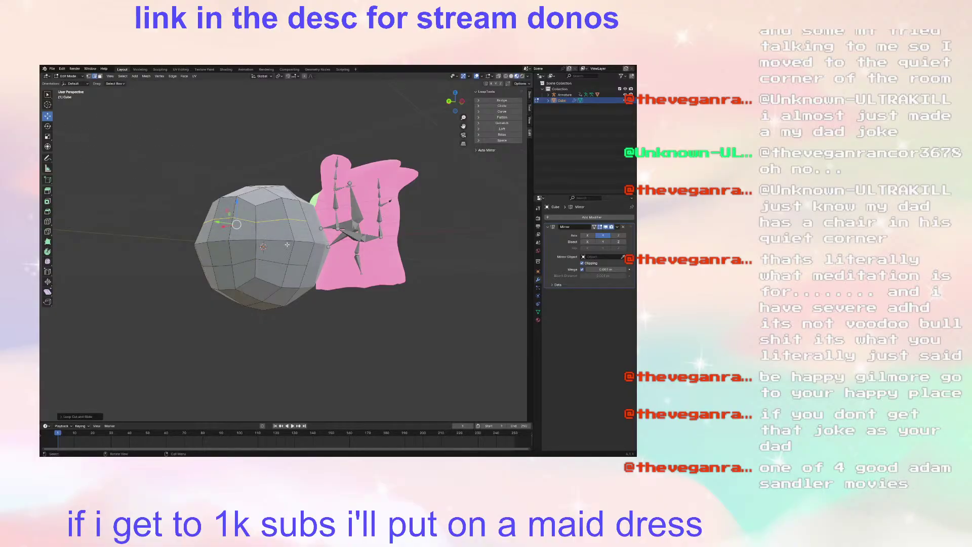
# Step: Select the vertices of the new upper and lower loops on the outer Y side and scale them apart along Z
pyautogui.moveTo(303, 302); pyautogui.dragTo(338, 286, button='middle')
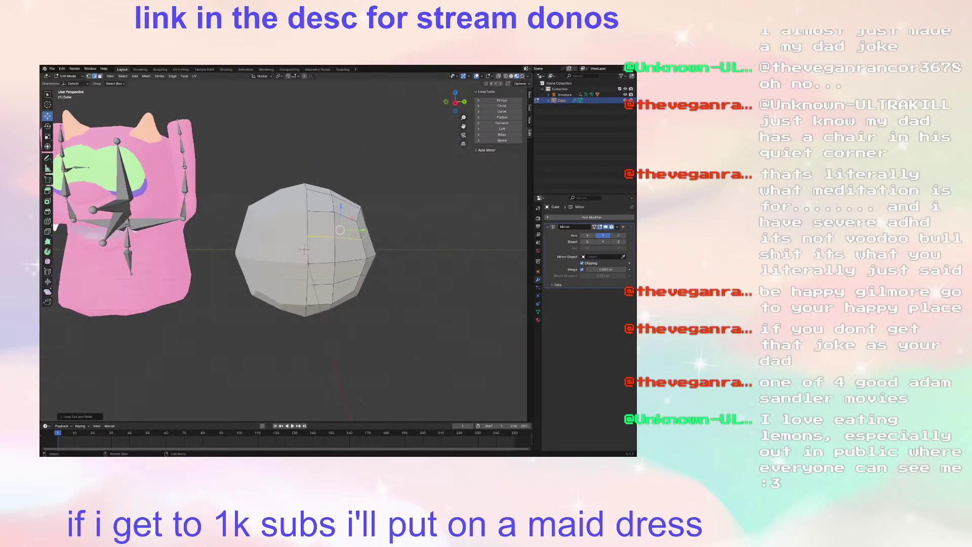
pyautogui.click(89, 77)
pyautogui.click(361, 240)
pyautogui.moveTo(363, 273)
pyautogui.mouseDown(button='middle')
pyautogui.moveTo(293, 247)
pyautogui.moveTo(309, 277)
pyautogui.moveTo(354, 276)
pyautogui.mouseUp(button='middle')
pyautogui.press('s')
pyautogui.press('z')
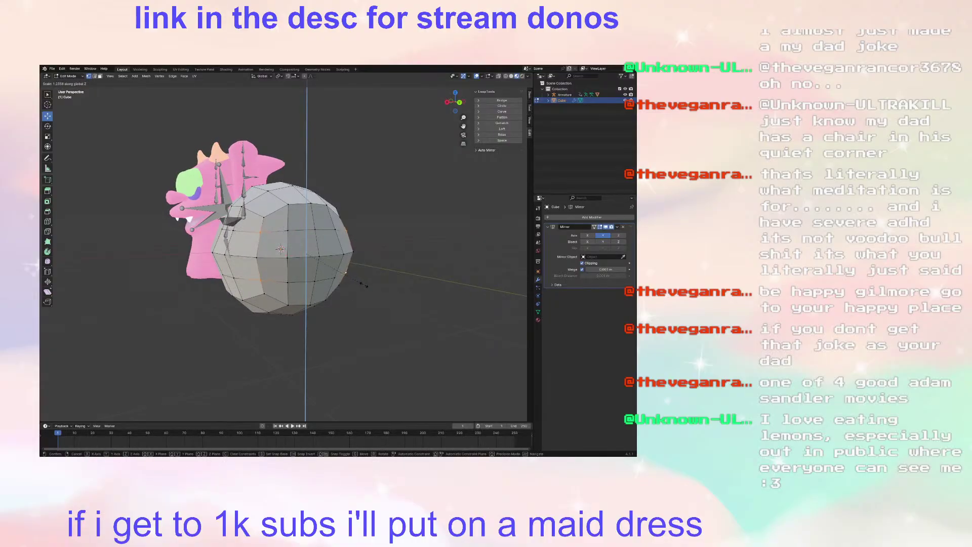
pyautogui.click(365, 287)
# Step: Move the low back face beside the mirror seam along X, scale it down, and shift it slightly along Y
pyautogui.moveTo(365, 285); pyautogui.dragTo(171, 204, button='middle')
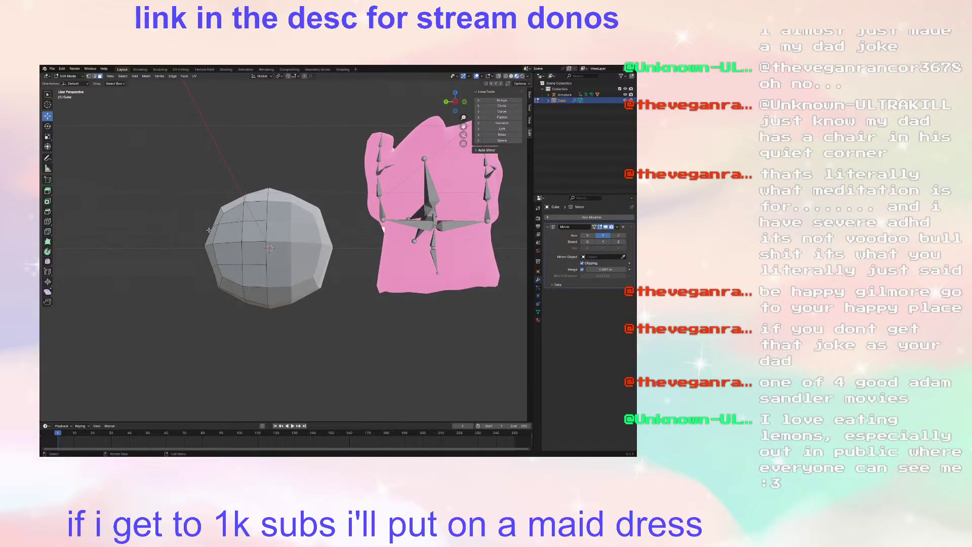
pyautogui.moveTo(254, 278); pyautogui.dragTo(327, 287, button='middle')
pyautogui.moveTo(298, 285); pyautogui.dragTo(321, 287)
pyautogui.moveTo(354, 290); pyautogui.dragTo(294, 283, button='middle')
pyautogui.press('z')
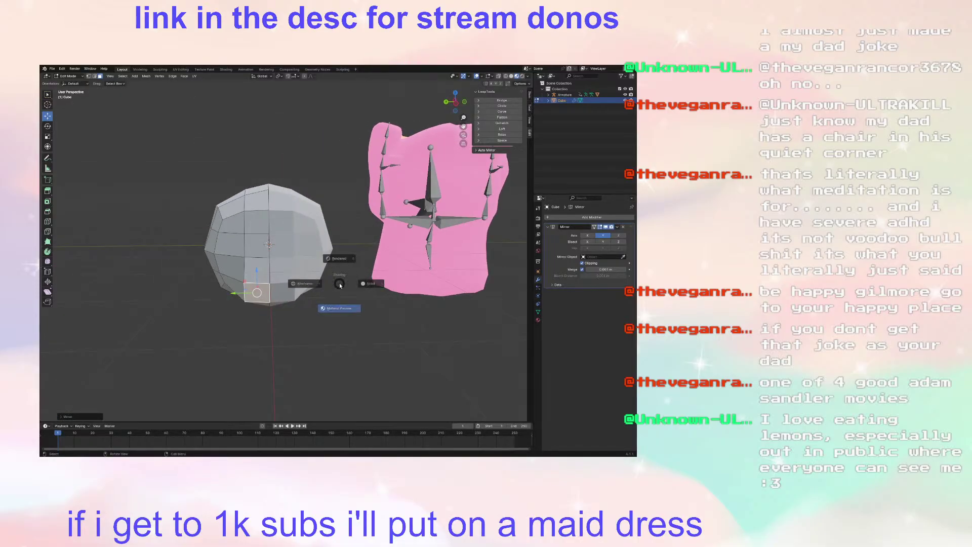
pyautogui.press('s')
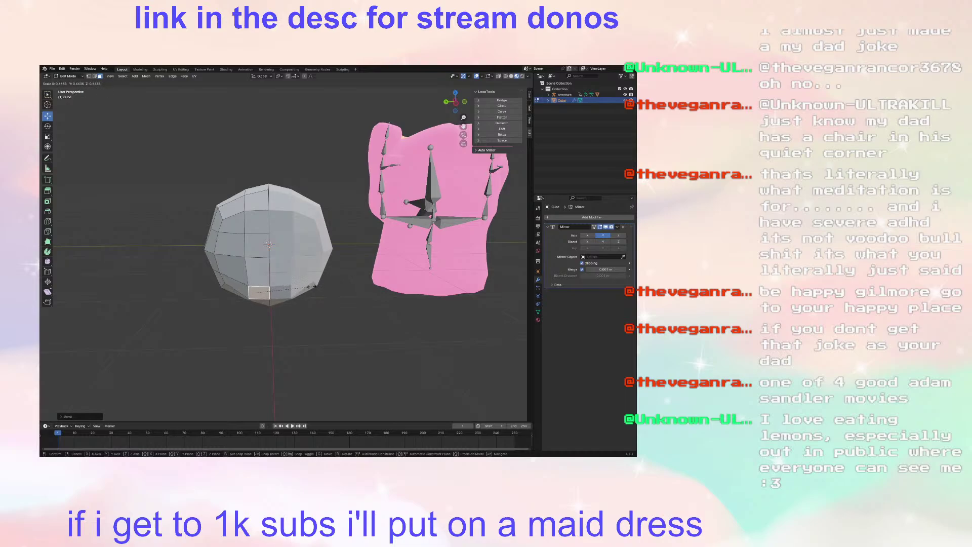
pyautogui.click(290, 287)
pyautogui.moveTo(236, 293); pyautogui.dragTo(243, 294)
pyautogui.moveTo(235, 317); pyautogui.dragTo(295, 304, button='middle')
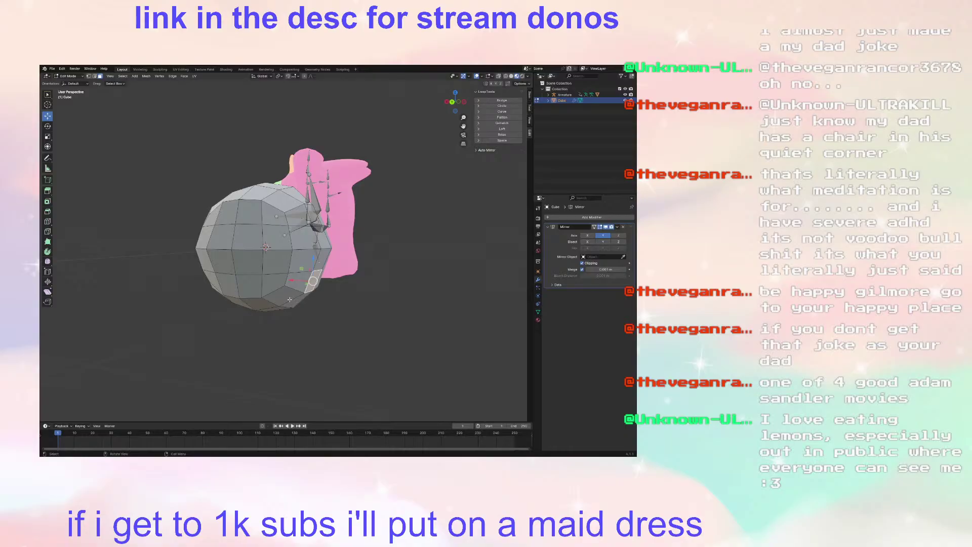
pyautogui.click(173, 264)
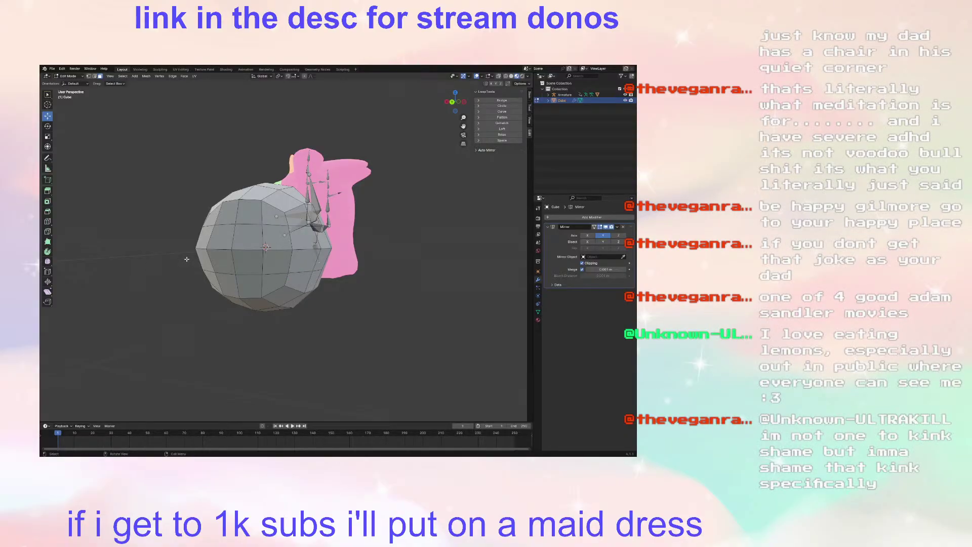
# Step: Try to stretch the entire body along Z into a tall egg shape
pyautogui.moveTo(263, 254); pyautogui.dragTo(359, 285, button='middle')
pyautogui.scroll(1, 296, 260)
pyautogui.press('a')
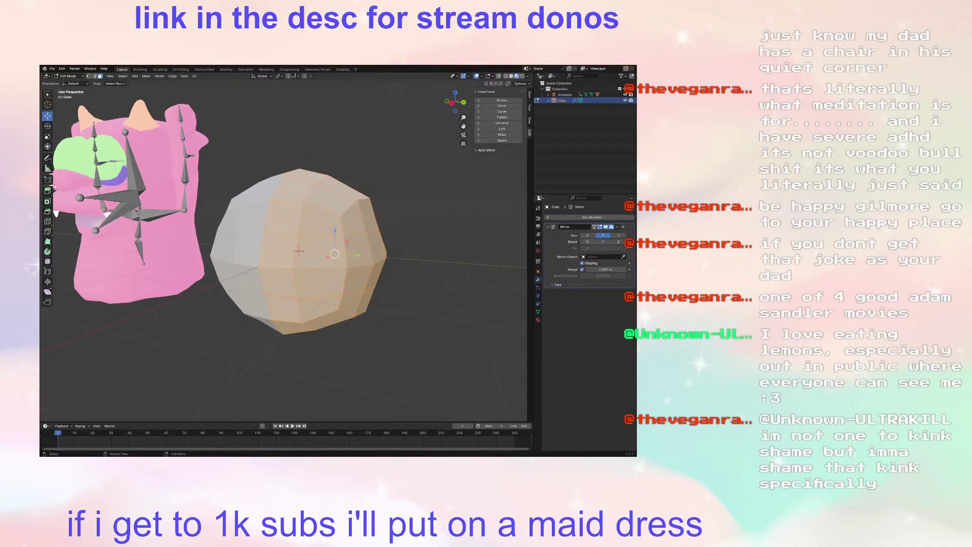
pyautogui.click(315, 190)
pyautogui.press('a')
pyautogui.press('s')
pyautogui.press('z')
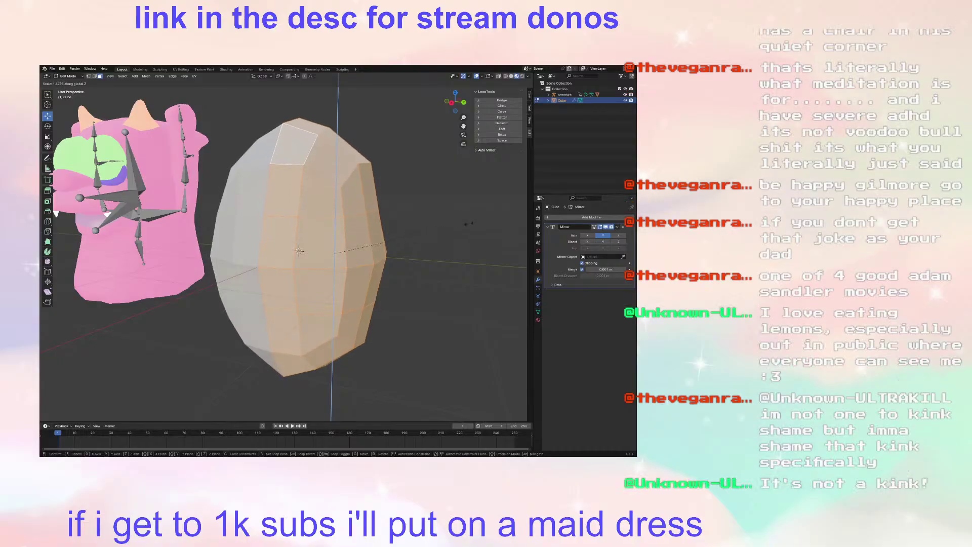
pyautogui.click(512, 224)
pyautogui.scroll(-4, 436, 263)
pyautogui.moveTo(419, 245); pyautogui.dragTo(350, 267, button='middle')
pyautogui.hotkey('ctrl', 'z')
pyautogui.scroll(4, 350, 266)
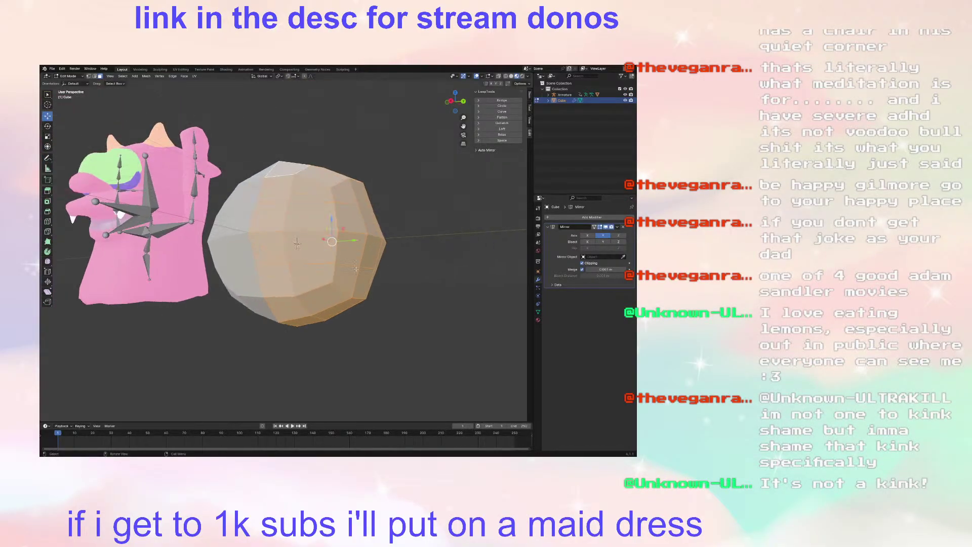
# Step: Select the two neighbouring faces on the underside of the outer Y side and activate the Extrude Region tool
pyautogui.click(414, 276)
pyautogui.moveTo(414, 276); pyautogui.dragTo(409, 245, button='middle')
pyautogui.click(304, 288)
pyautogui.keyDown('shift'); pyautogui.click(317, 295); pyautogui.keyUp('shift')
pyautogui.moveTo(317, 295); pyautogui.dragTo(284, 263, button='middle')
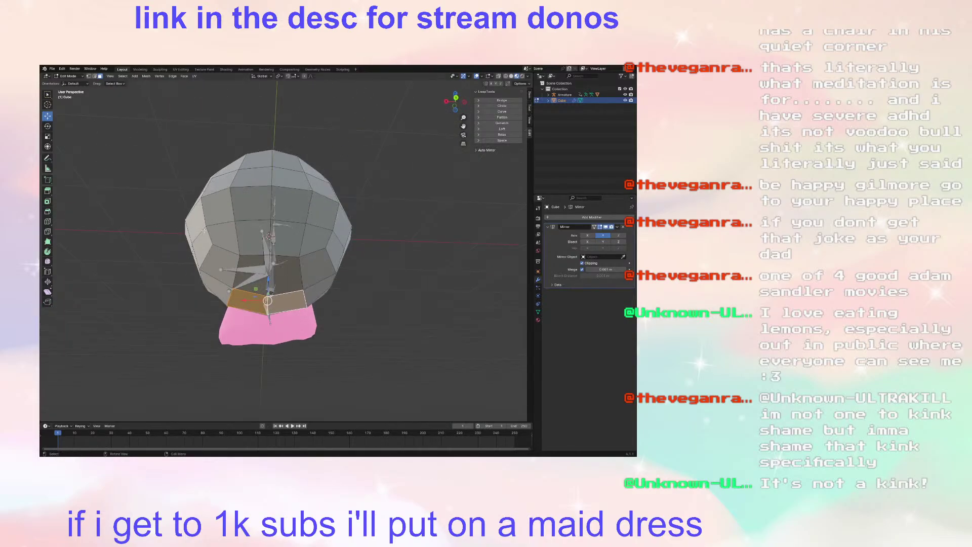
pyautogui.click(47, 191)
pyautogui.moveTo(283, 243); pyautogui.dragTo(304, 220, button='middle')
pyautogui.moveTo(318, 279); pyautogui.dragTo(343, 270, button='middle')
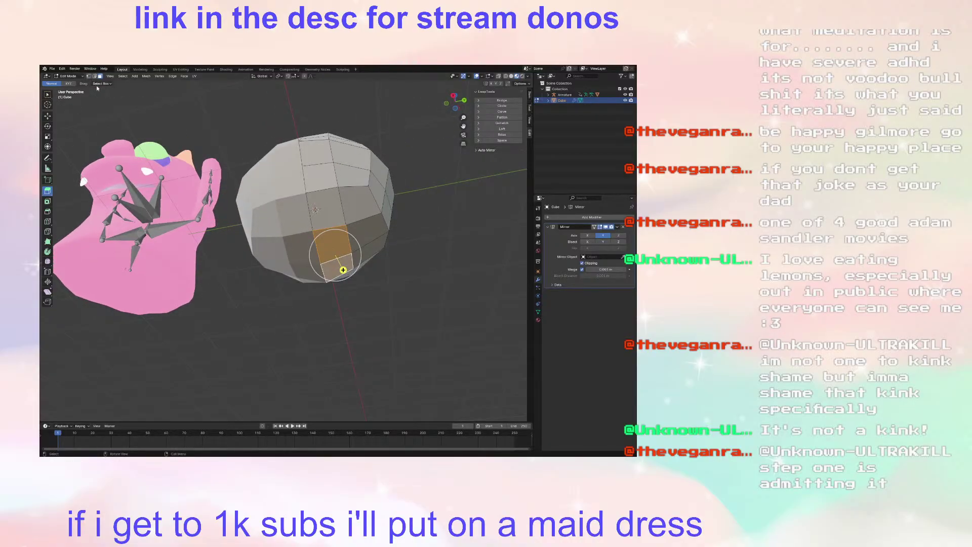
# Step: Try to extrude the two selected underside faces downward
pyautogui.moveTo(363, 246); pyautogui.dragTo(340, 308, button='middle')
pyautogui.moveTo(340, 308); pyautogui.dragTo(365, 407)
pyautogui.hotkey('ctrl', 'z')
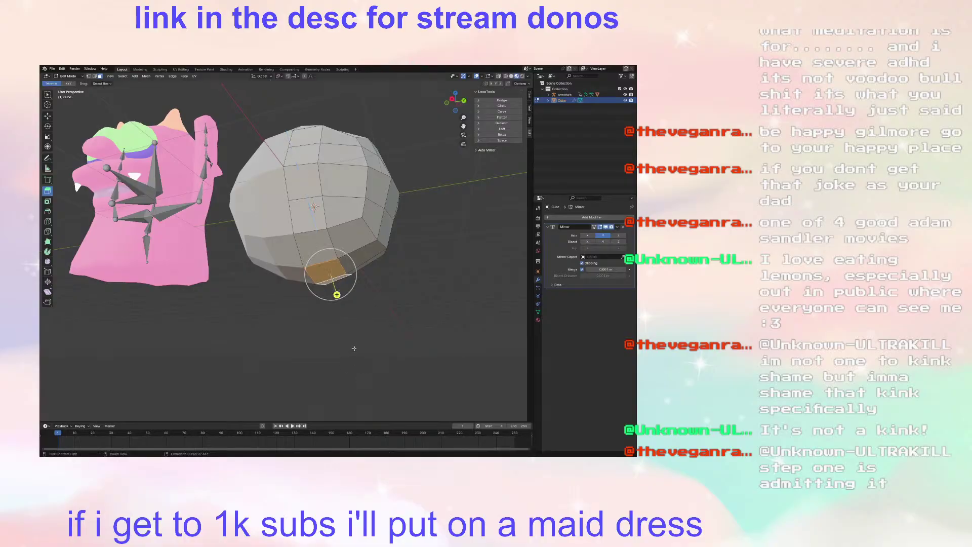
# Step: Select the two neighbouring underside faces on the outer Y side again and scale them
pyautogui.moveTo(331, 290); pyautogui.dragTo(326, 251, button='middle')
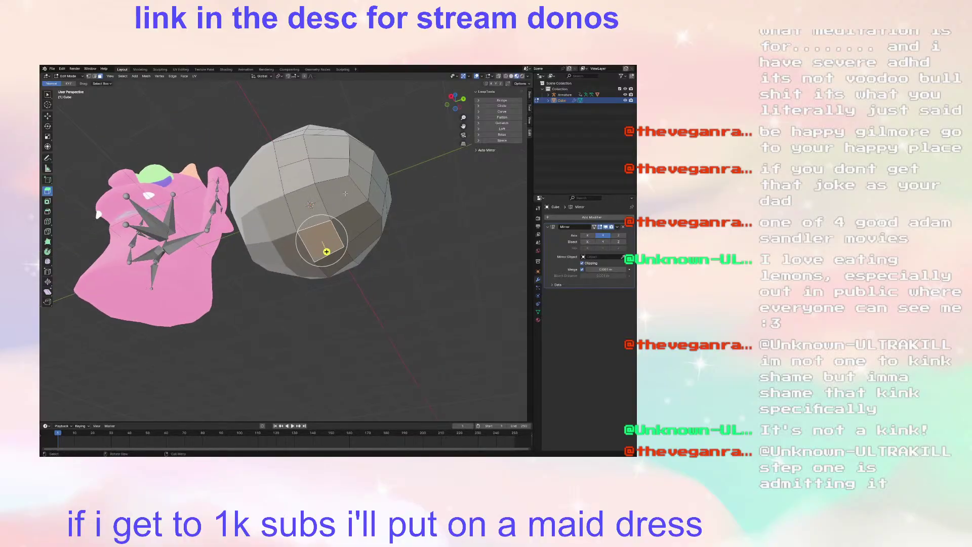
pyautogui.click(50, 115)
pyautogui.keyDown('shift'); pyautogui.click(336, 263); pyautogui.keyUp('shift')
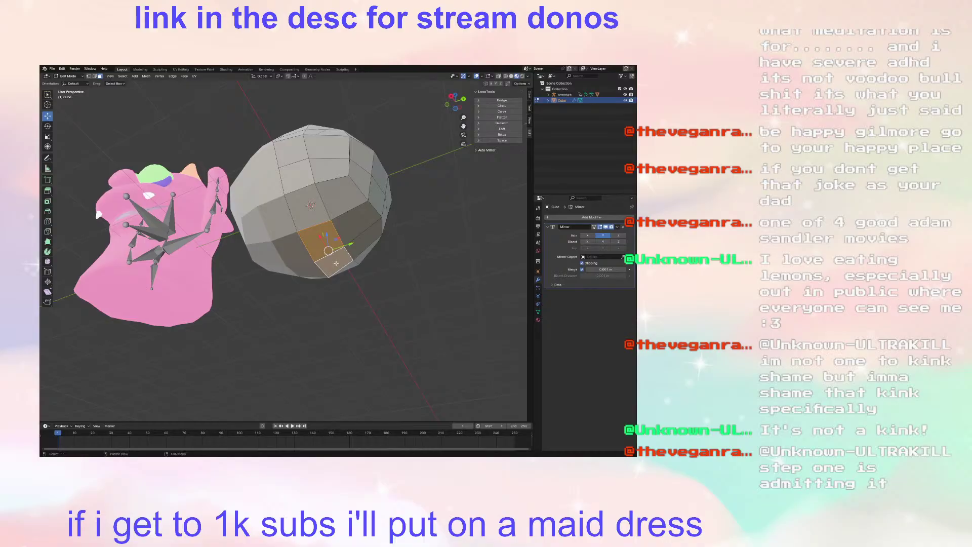
pyautogui.press('s')
pyautogui.click(371, 253)
# Step: Reposition the corner vertices around the two underside faces to even out the outline of the area
pyautogui.moveTo(372, 253)
pyautogui.mouseDown(button='middle')
pyautogui.moveTo(300, 281)
pyautogui.moveTo(299, 259)
pyautogui.moveTo(362, 229)
pyautogui.moveTo(366, 248)
pyautogui.moveTo(384, 251)
pyautogui.mouseUp(button='middle')
pyautogui.click(89, 77)
pyautogui.moveTo(384, 252); pyautogui.dragTo(389, 257)
pyautogui.moveTo(389, 257); pyautogui.dragTo(370, 282, button='middle')
pyautogui.click(347, 241)
pyautogui.moveTo(347, 241)
pyautogui.mouseDown(button='middle')
pyautogui.moveTo(282, 243)
pyautogui.moveTo(348, 238)
pyautogui.mouseUp(button='middle')
pyautogui.keyDown('shift'); pyautogui.click(285, 244); pyautogui.keyUp('shift')
pyautogui.moveTo(350, 238); pyautogui.dragTo(351, 242)
pyautogui.moveTo(351, 242); pyautogui.dragTo(155, 150, button='middle')
pyautogui.moveTo(227, 213); pyautogui.dragTo(358, 264, button='middle')
# Step: Extrude the two underside faces downward into a trunk and move the extruded end toward the mirror seam along Y
pyautogui.click(314, 233)
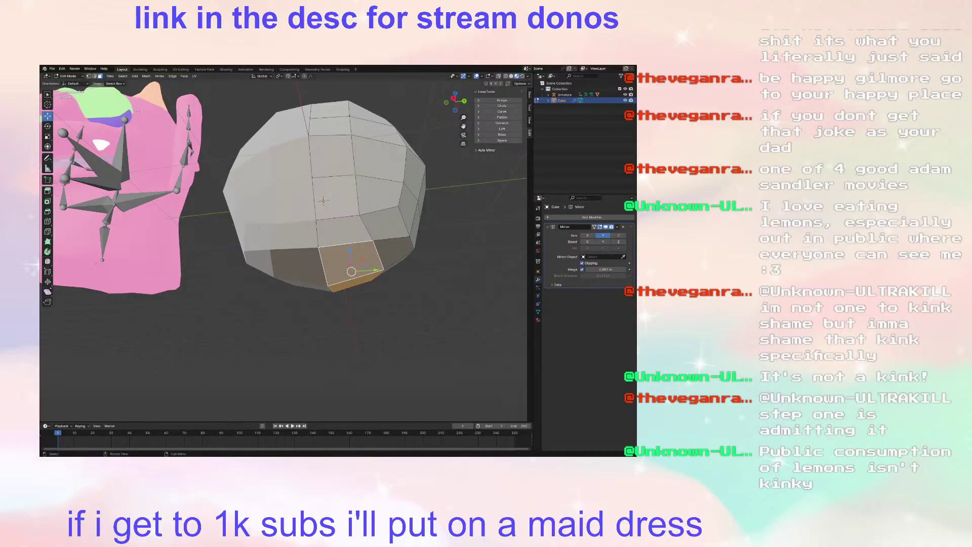
pyautogui.click(47, 191)
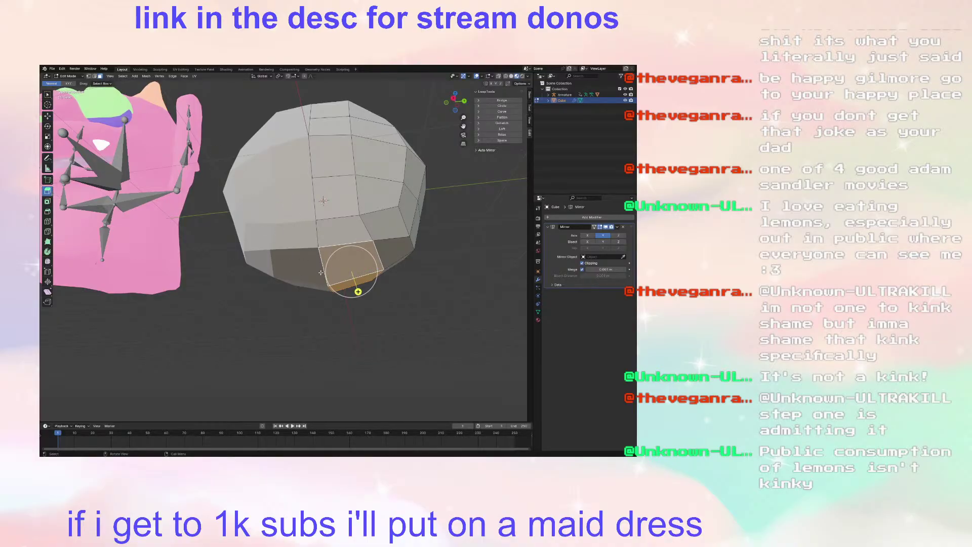
pyautogui.moveTo(358, 292); pyautogui.dragTo(372, 361)
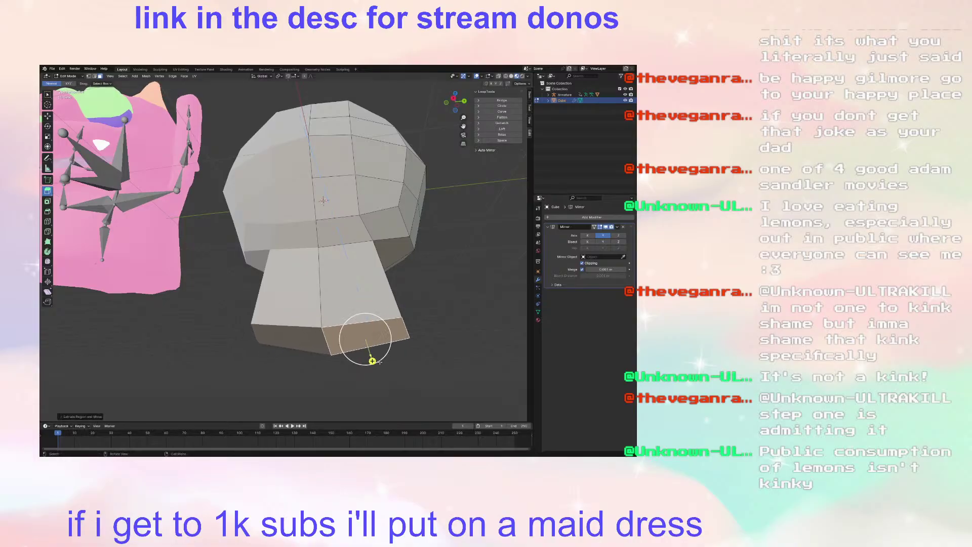
pyautogui.click(48, 116)
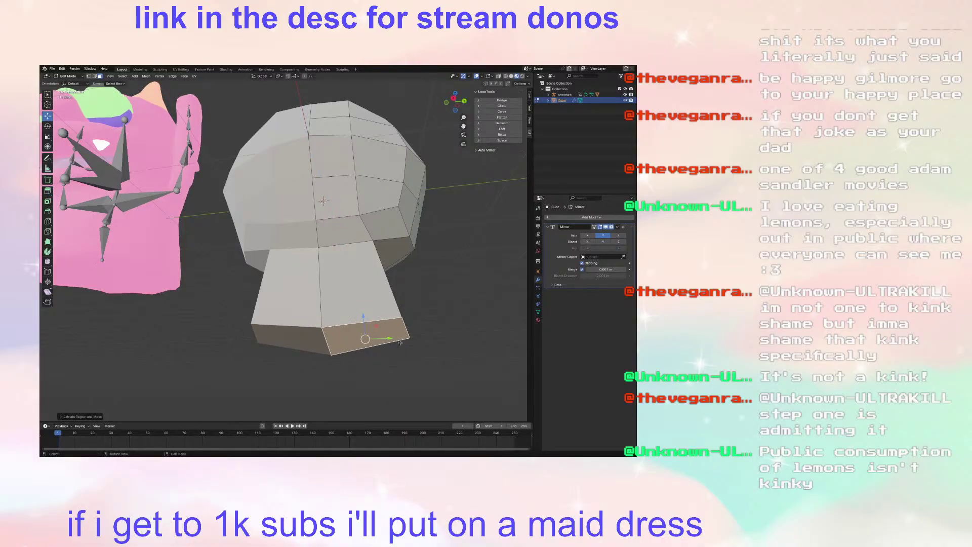
pyautogui.moveTo(389, 340); pyautogui.dragTo(380, 348)
# Step: Select the two vertices at the upper outer corner of the trunk and move them outward along Y
pyautogui.moveTo(380, 348); pyautogui.dragTo(96, 129, button='middle')
pyautogui.click(89, 76)
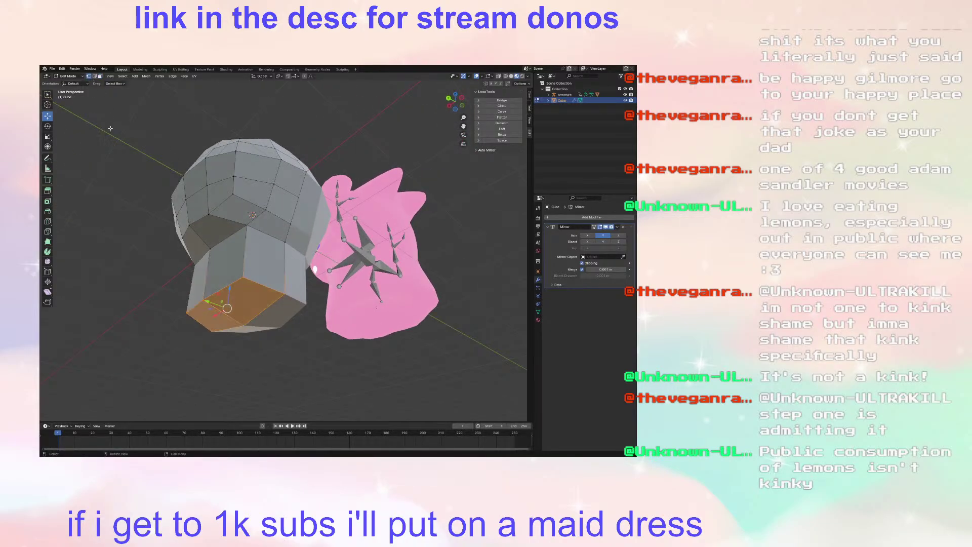
pyautogui.click(210, 248)
pyautogui.keyDown('shift'); pyautogui.click(202, 289); pyautogui.keyUp('shift')
pyautogui.press('g')
pyautogui.press('y')
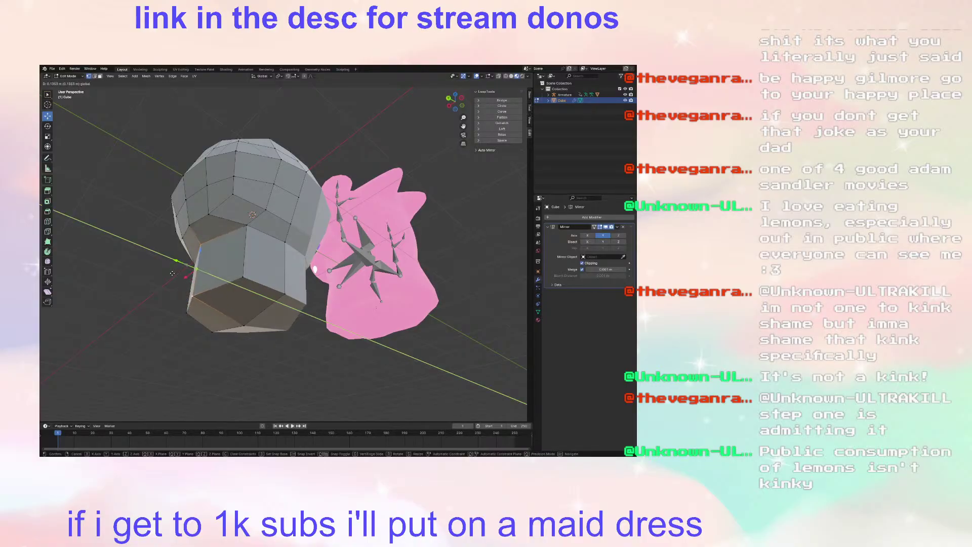
pyautogui.click(162, 277)
# Step: Select all faces of the round head above the trunk, scale them down, and move them toward the mirror seam along Y
pyautogui.moveTo(162, 277); pyautogui.dragTo(324, 321, button='middle')
pyautogui.scroll(-4, 395, 324)
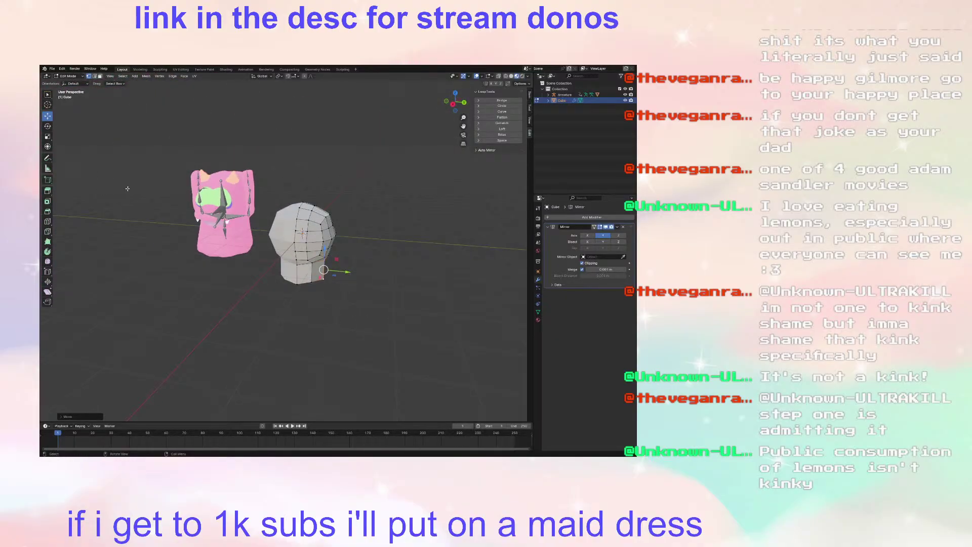
pyautogui.scroll(3, 265, 239)
pyautogui.moveTo(265, 239); pyautogui.dragTo(247, 295, button='middle')
pyautogui.moveTo(316, 279); pyautogui.dragTo(316, 257, button='middle')
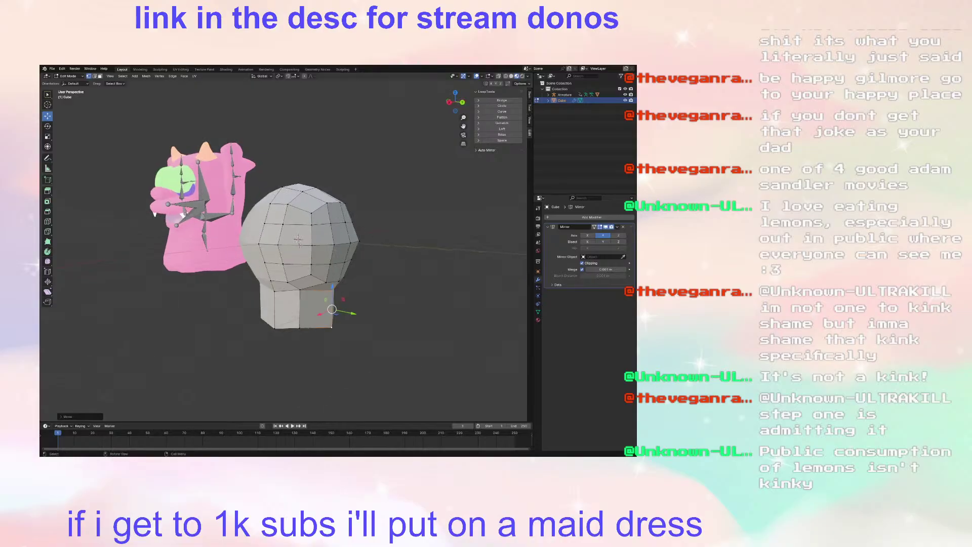
pyautogui.click(100, 76)
pyautogui.moveTo(344, 193); pyautogui.dragTo(374, 191, button='middle')
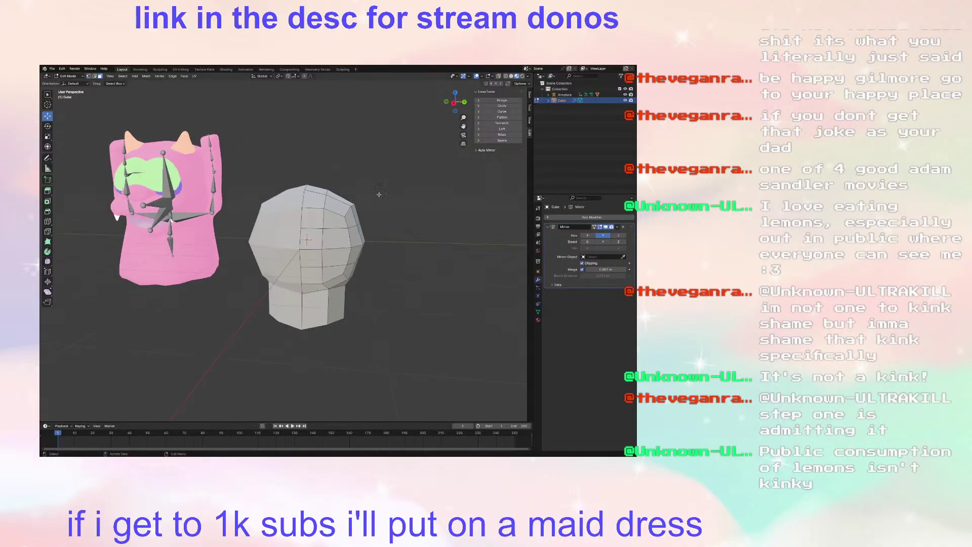
pyautogui.moveTo(393, 190); pyautogui.dragTo(305, 285)
pyautogui.moveTo(405, 189); pyautogui.dragTo(302, 324)
pyautogui.moveTo(302, 324); pyautogui.dragTo(203, 193, button='middle')
pyautogui.moveTo(192, 184); pyautogui.dragTo(277, 290)
pyautogui.moveTo(277, 289); pyautogui.dragTo(375, 294, button='middle')
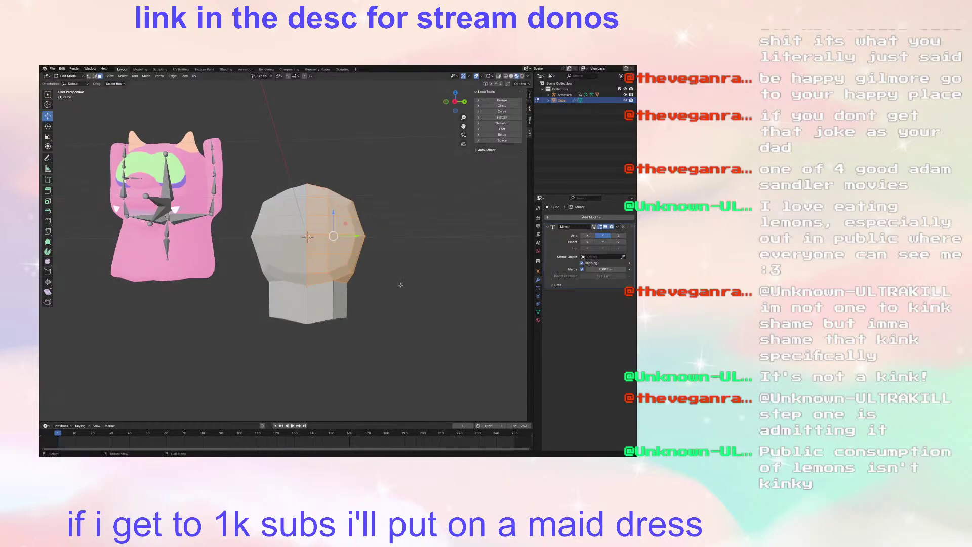
pyautogui.press('s')
pyautogui.click(352, 285)
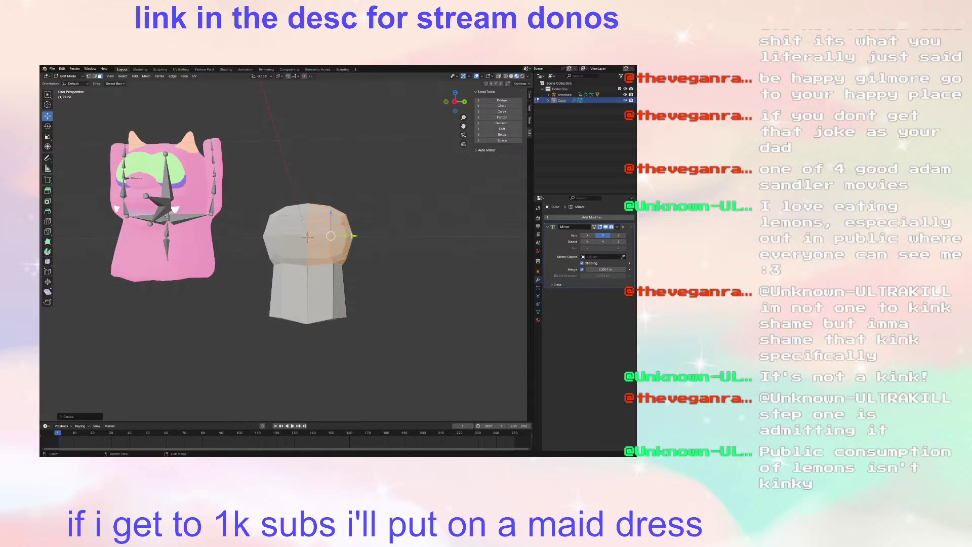
pyautogui.moveTo(353, 236); pyautogui.dragTo(340, 245)
# Step: Scale up the entire mesh in Edit Mode, and enlarge the whole object further in Object Mode
pyautogui.moveTo(340, 245); pyautogui.dragTo(363, 275, button='middle')
pyautogui.click(353, 268)
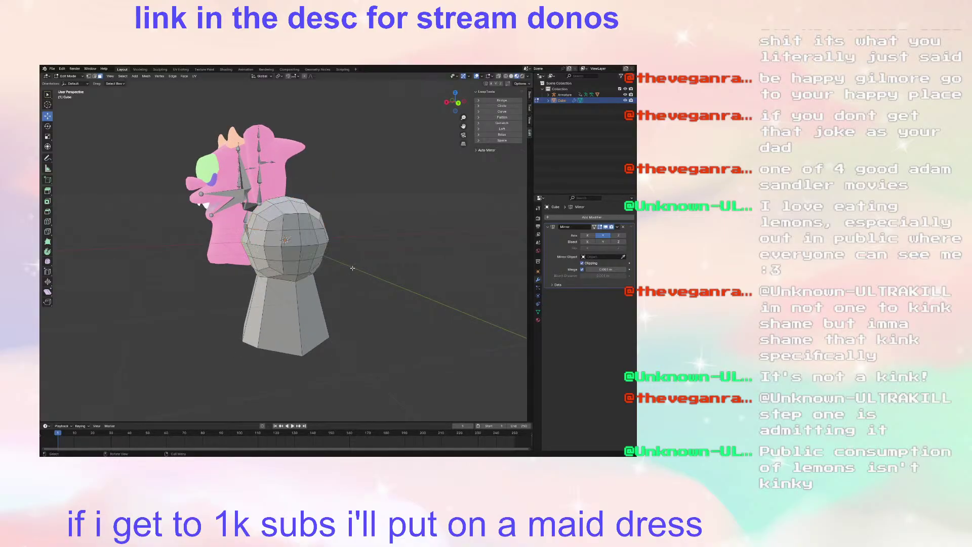
pyautogui.press('a')
pyautogui.press('s')
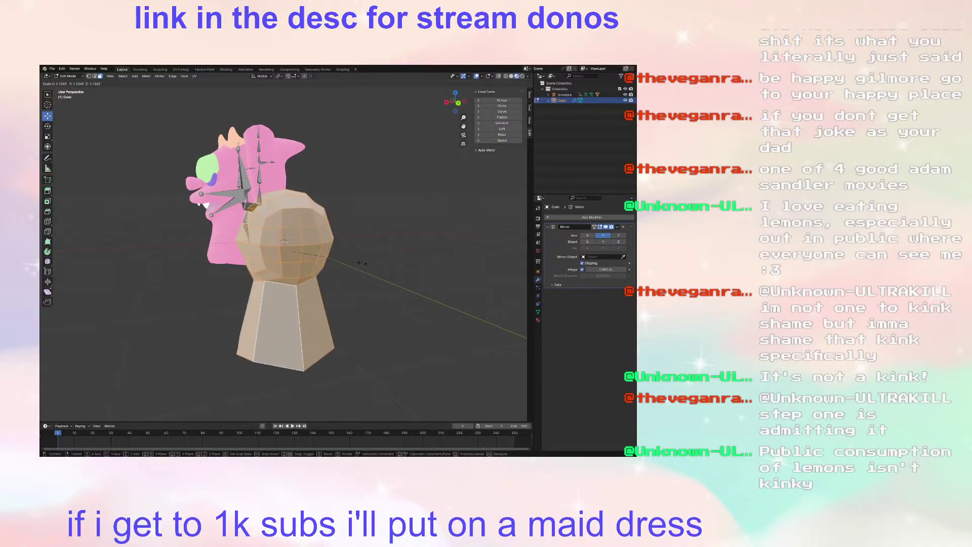
pyautogui.click(380, 264)
pyautogui.moveTo(380, 263); pyautogui.dragTo(401, 264, button='middle')
pyautogui.press('Tab')
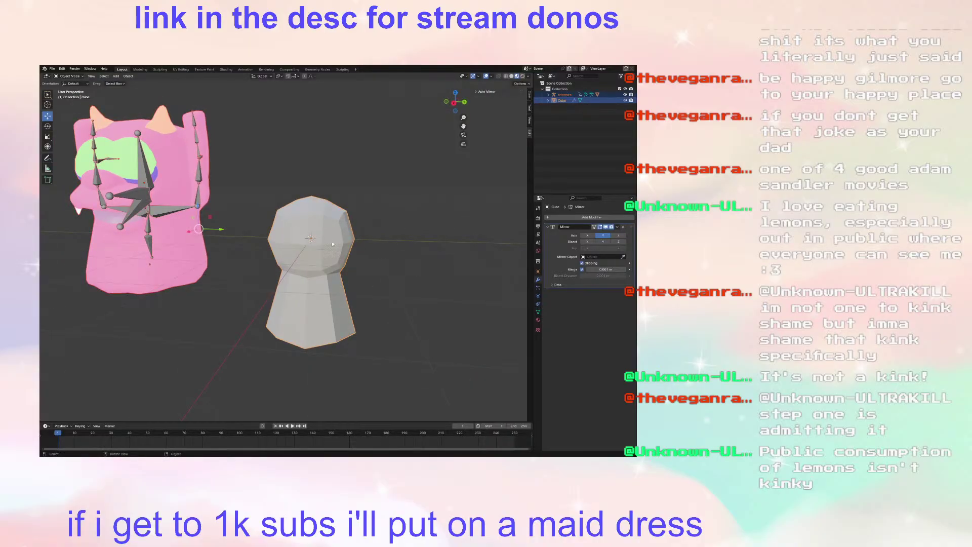
pyautogui.click(338, 246)
pyautogui.press('s')
pyautogui.click(313, 224)
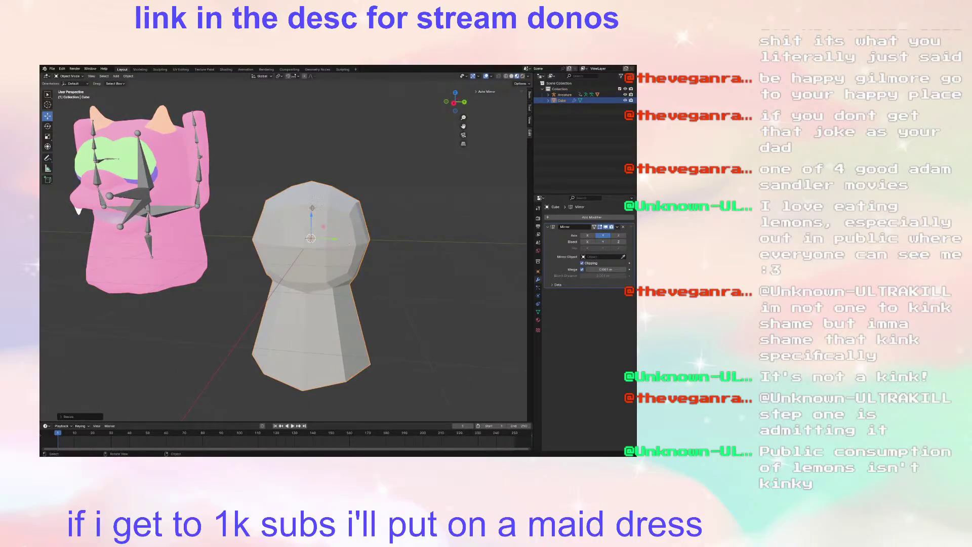
# Step: Select only the two faces at the bottom of the trunk in Edit Mode and scale them down
pyautogui.press('Tab')
pyautogui.press('a')
pyautogui.moveTo(378, 230); pyautogui.dragTo(300, 266, button='middle')
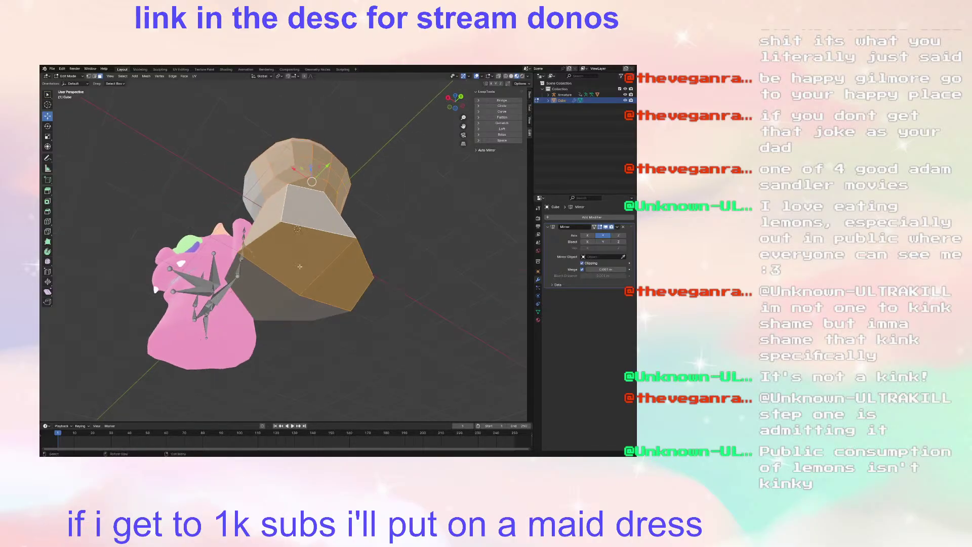
pyautogui.hotkey('alt', 'a')
pyautogui.click(311, 267)
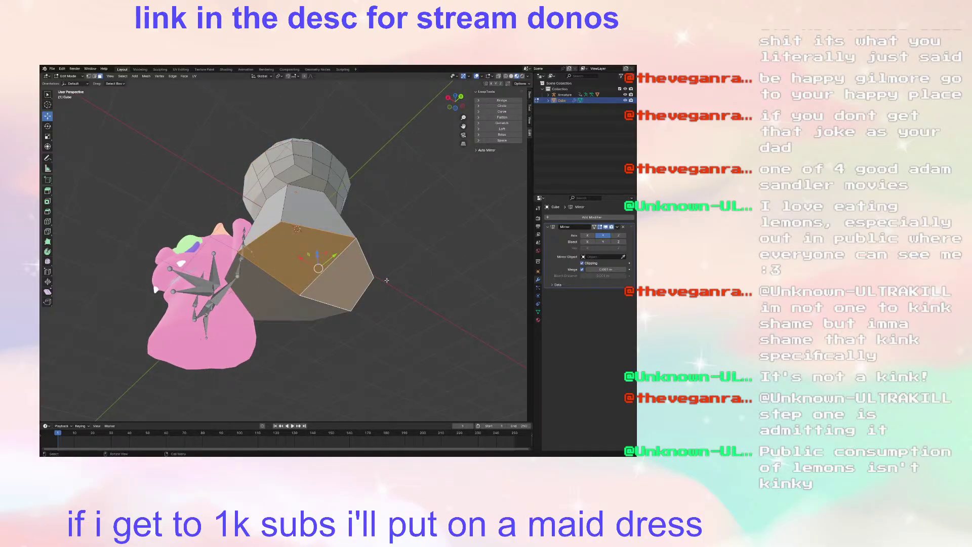
pyautogui.press('s')
pyautogui.press('x')
pyautogui.press('Escape')
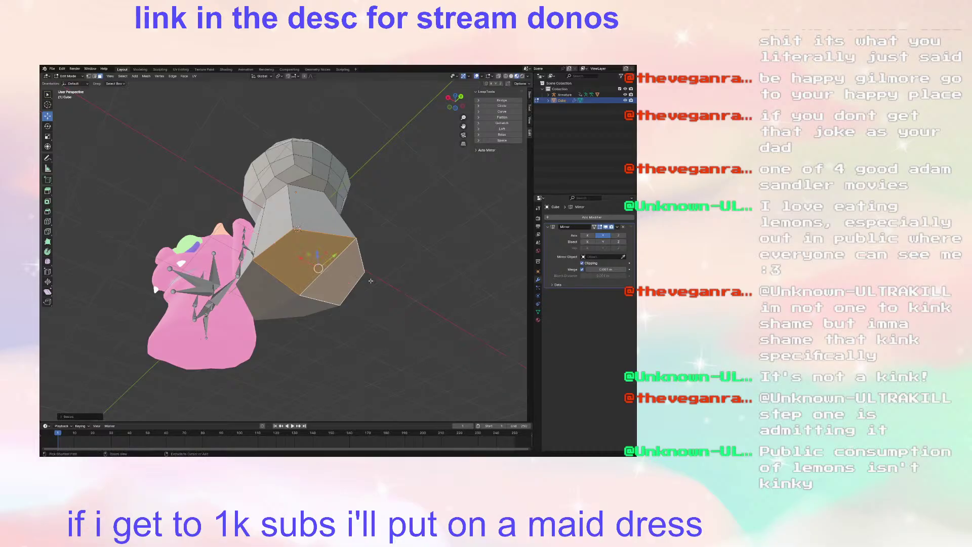
pyautogui.press('s')
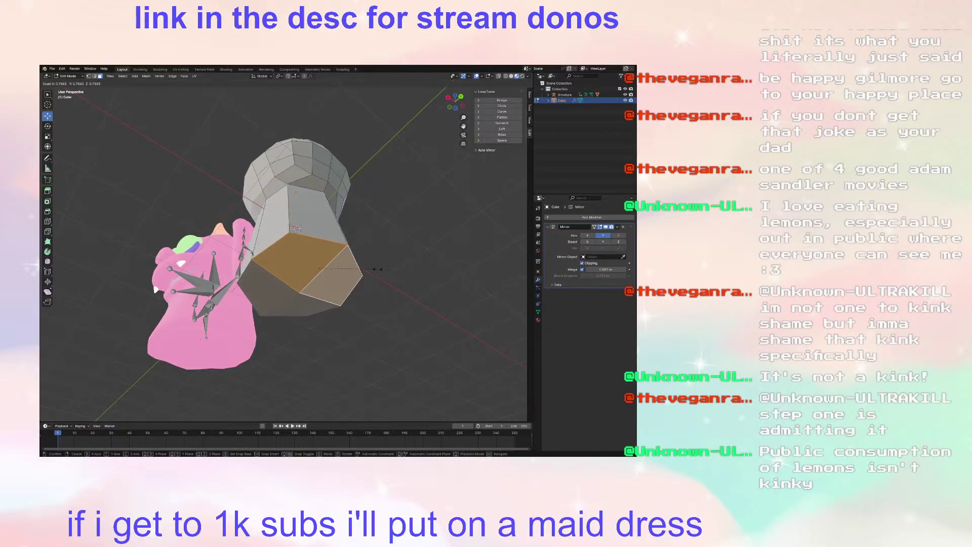
pyautogui.click(350, 276)
# Step: Add two horizontal loop cuts around the lower part of the trunk
pyautogui.moveTo(349, 276); pyautogui.dragTo(203, 230, button='middle')
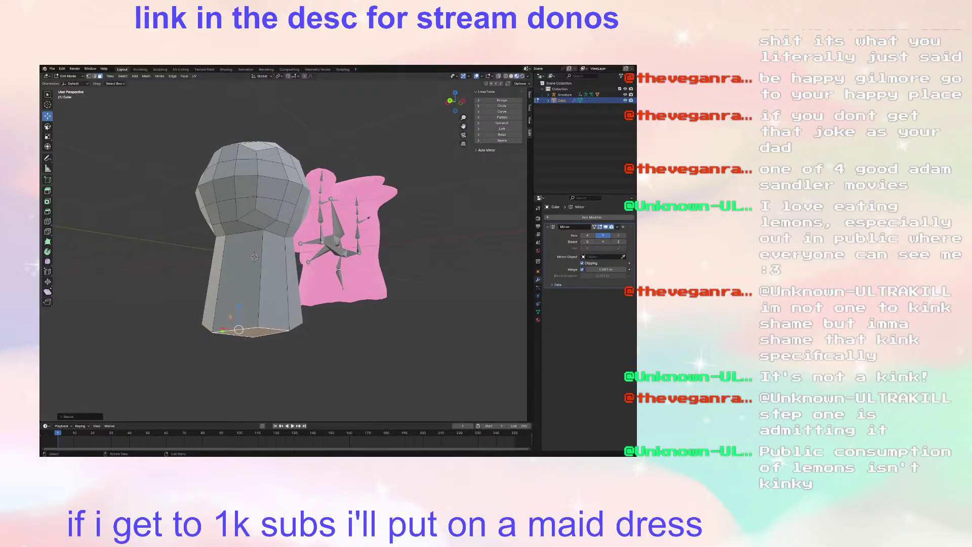
pyautogui.click(48, 221)
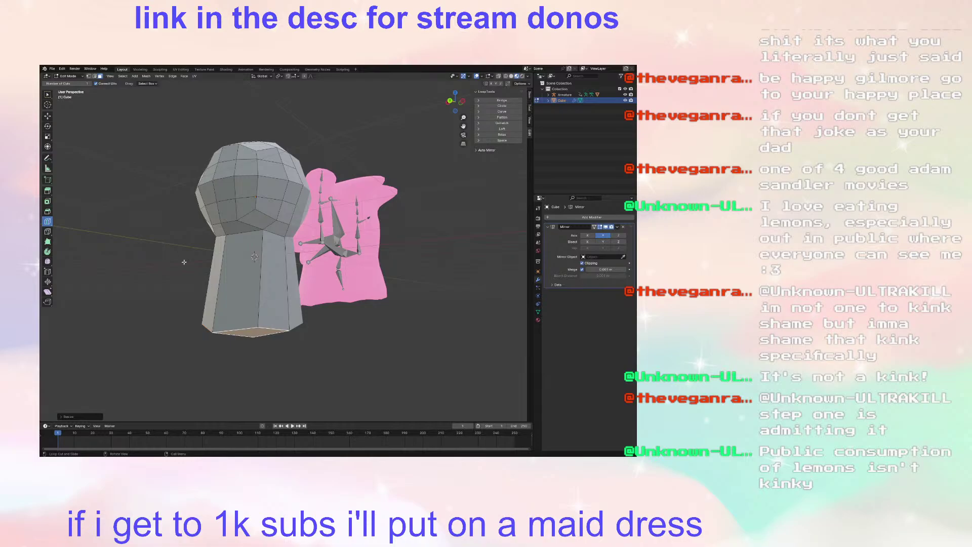
pyautogui.click(235, 278)
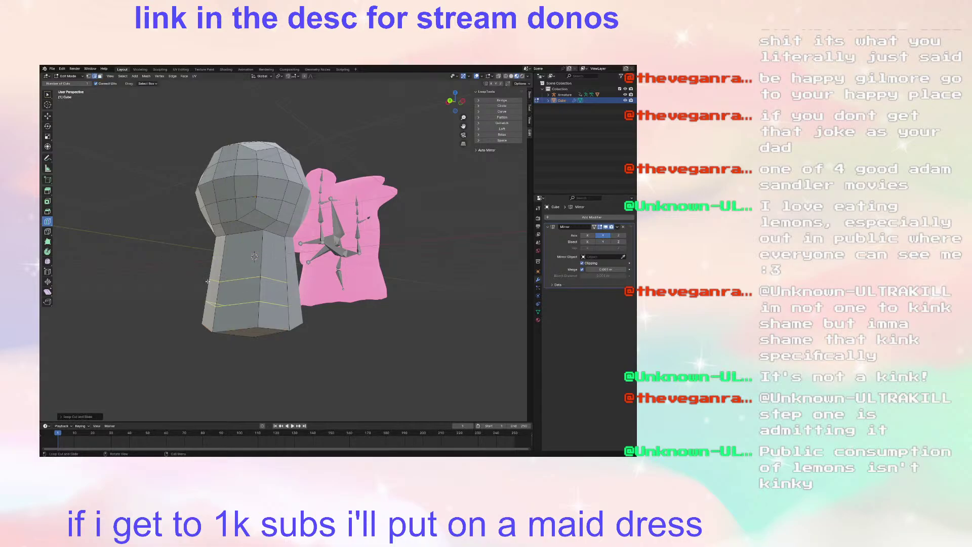
pyautogui.click(249, 303)
# Step: Select the lowest trunk face beside the mirror seam and extrude it outward into a protrusion
pyautogui.click(48, 116)
pyautogui.click(100, 76)
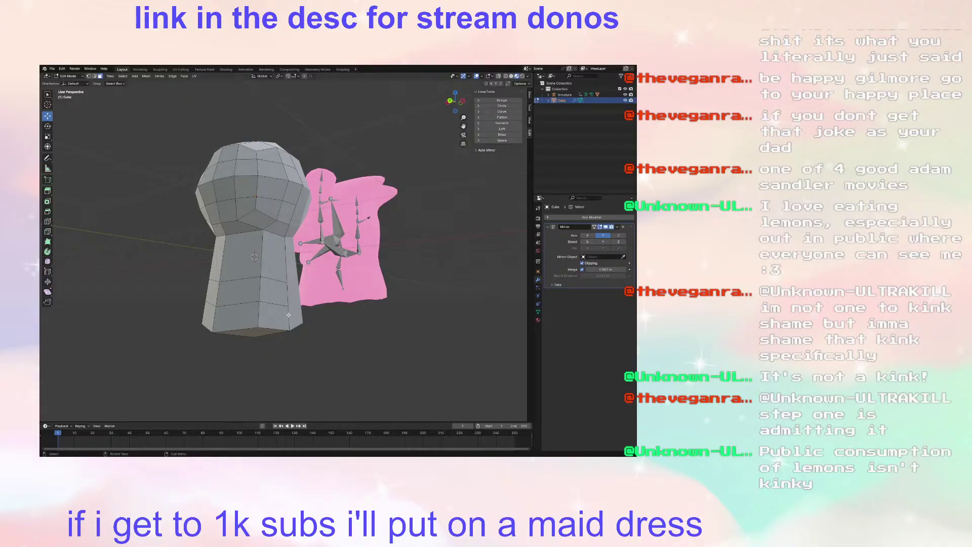
pyautogui.moveTo(288, 314); pyautogui.dragTo(278, 319, button='middle')
pyautogui.click(275, 320)
pyautogui.moveTo(310, 343); pyautogui.dragTo(365, 317, button='middle')
pyautogui.click(47, 192)
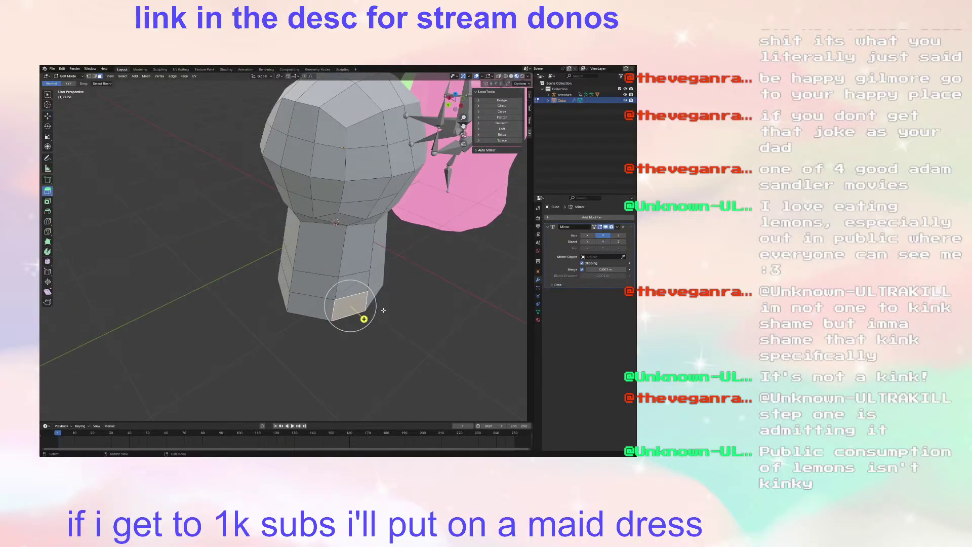
pyautogui.moveTo(365, 317); pyautogui.dragTo(399, 347)
# Step: Try to scale the end face of the new protrusion, and undo the scaling
pyautogui.moveTo(400, 340); pyautogui.dragTo(384, 340, button='middle')
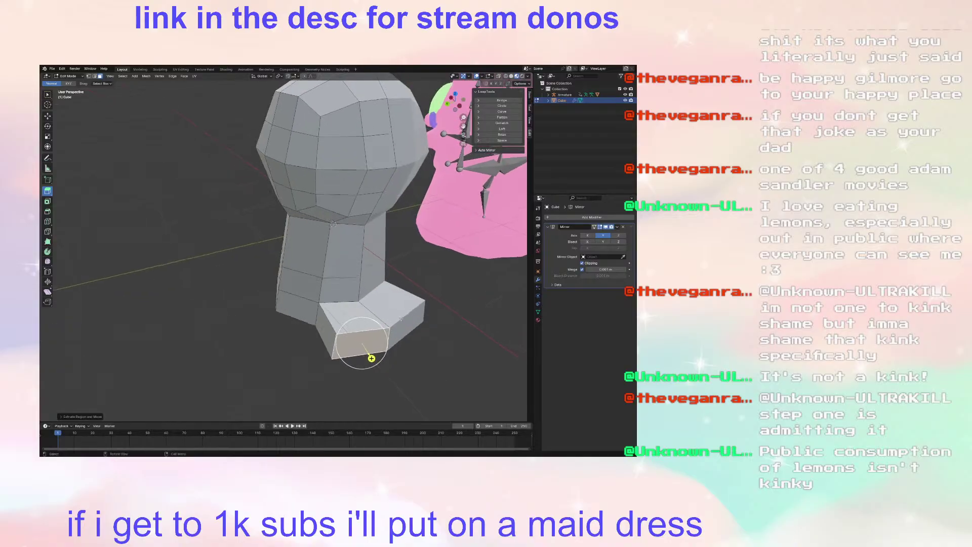
pyautogui.press('s')
pyautogui.click(374, 332)
pyautogui.hotkey('ctrl', 'z')
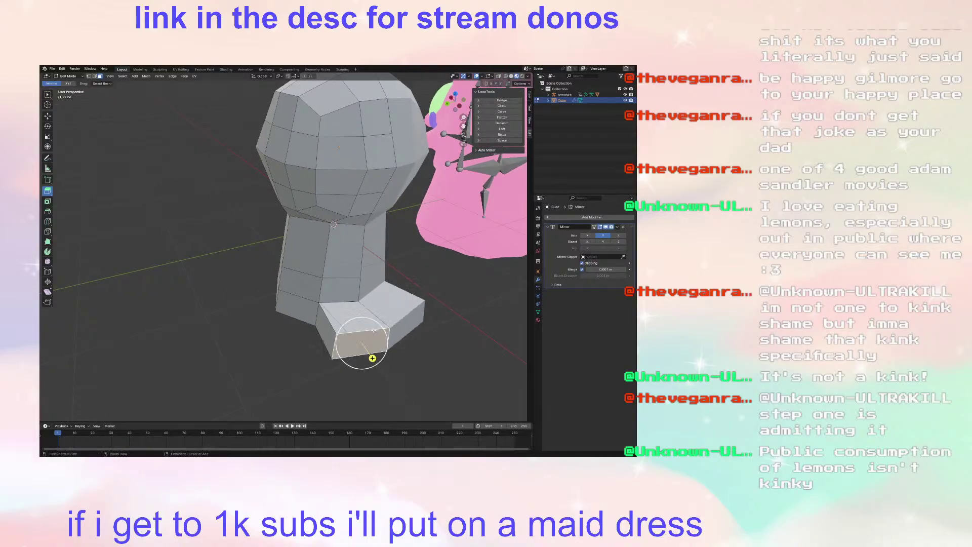
# Step: Move the protrusion's end face toward the mirror seam, and undo the extra vertical move
pyautogui.click(47, 117)
pyautogui.moveTo(346, 352); pyautogui.dragTo(367, 346)
pyautogui.moveTo(388, 325); pyautogui.dragTo(344, 282, button='middle')
pyautogui.moveTo(332, 280); pyautogui.dragTo(331, 292)
pyautogui.hotkey('ctrl', 'z')
# Step: Rotate the protrusion's end face slightly and shift it sideways toward the mirror seam
pyautogui.click(48, 126)
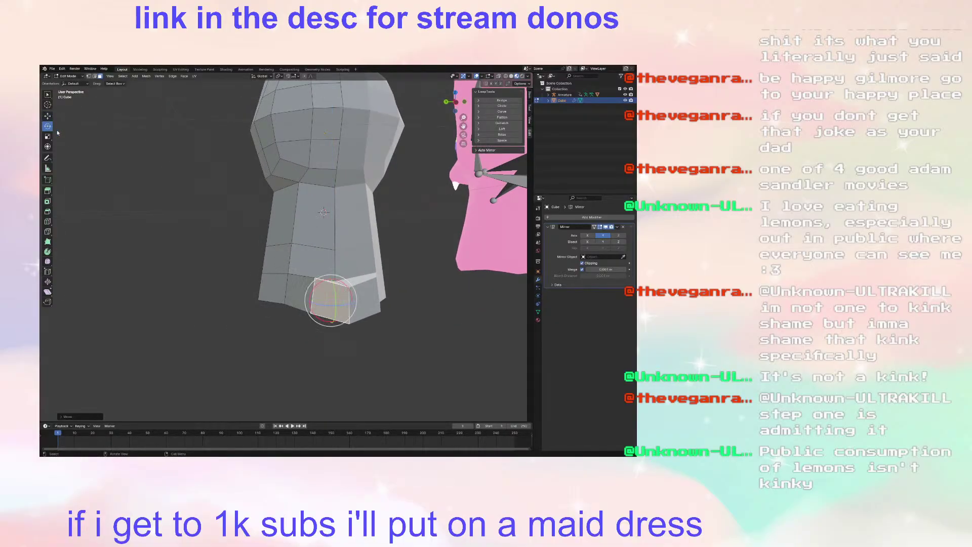
pyautogui.moveTo(316, 286); pyautogui.dragTo(314, 294)
pyautogui.click(49, 117)
pyautogui.moveTo(309, 302); pyautogui.dragTo(319, 303)
# Step: Move the corner vertices at the protrusion's end to level its underside with the base and taper its tip
pyautogui.click(89, 77)
pyautogui.moveTo(335, 251); pyautogui.dragTo(366, 267, button='middle')
pyautogui.moveTo(366, 267); pyautogui.dragTo(397, 232)
pyautogui.moveTo(397, 232); pyautogui.dragTo(314, 246, button='middle')
pyautogui.moveTo(314, 246); pyautogui.dragTo(359, 260, button='middle')
pyautogui.click(315, 309)
pyautogui.moveTo(315, 310); pyautogui.dragTo(251, 303, button='middle')
pyautogui.moveTo(209, 299); pyautogui.dragTo(225, 270)
pyautogui.moveTo(226, 269); pyautogui.dragTo(363, 284, button='middle')
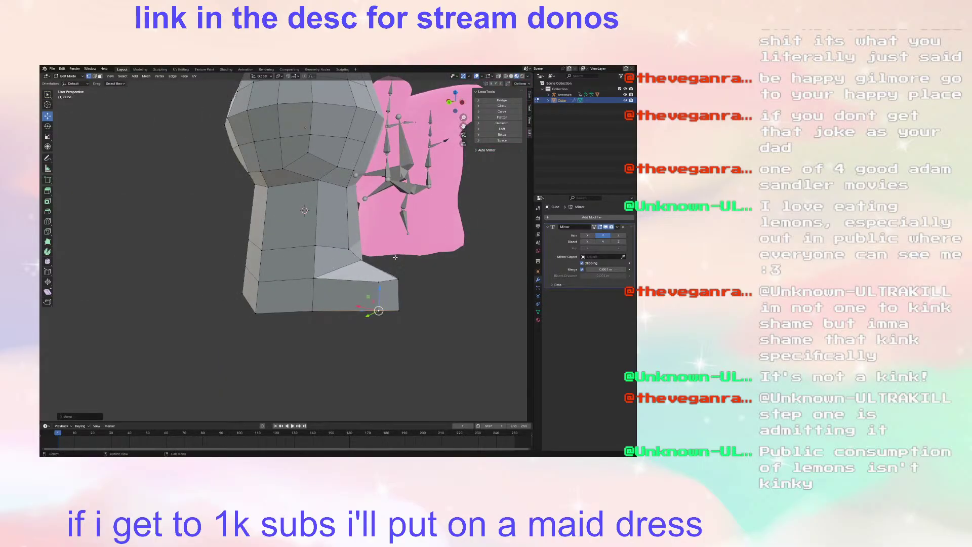
# Step: Select the edge on the mirror seam at the protrusion's tip and move it along X to flatten the point
pyautogui.click(100, 77)
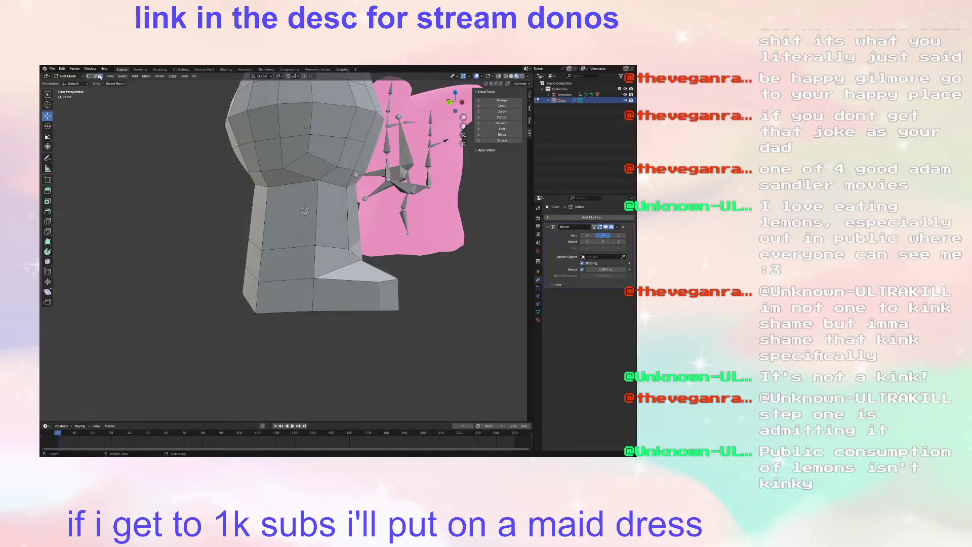
pyautogui.click(394, 294)
pyautogui.moveTo(394, 294); pyautogui.dragTo(280, 255, button='middle')
pyautogui.scroll(4, 355, 291)
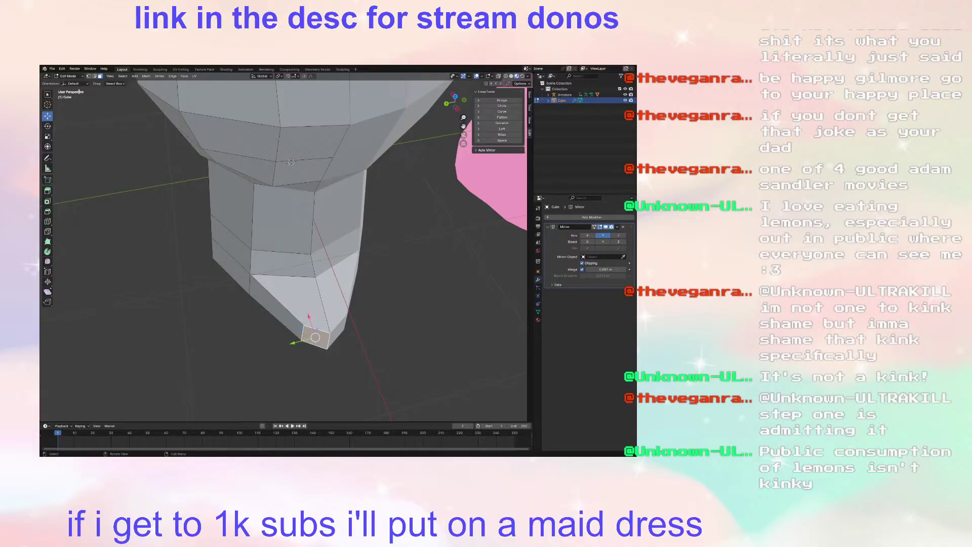
pyautogui.click(95, 78)
pyautogui.click(329, 342)
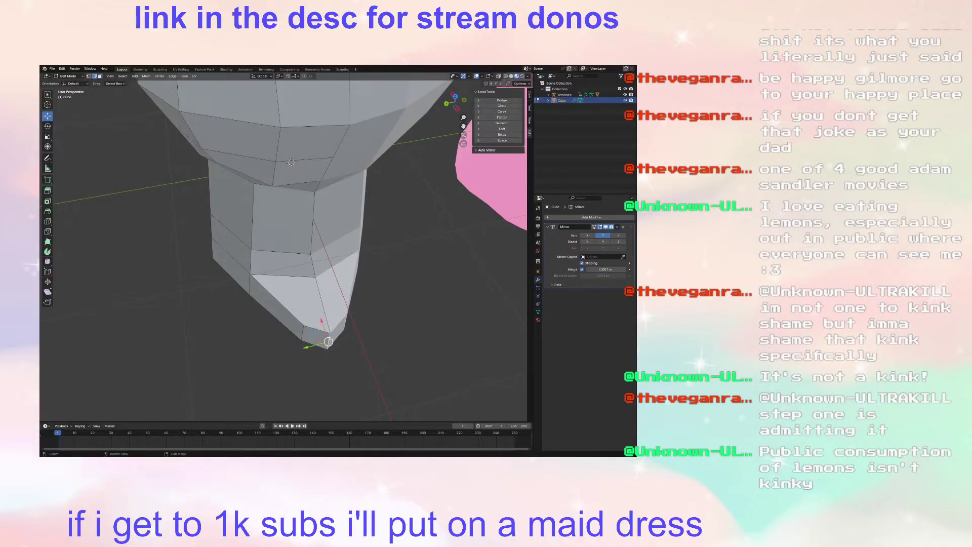
pyautogui.press('g')
pyautogui.press('x')
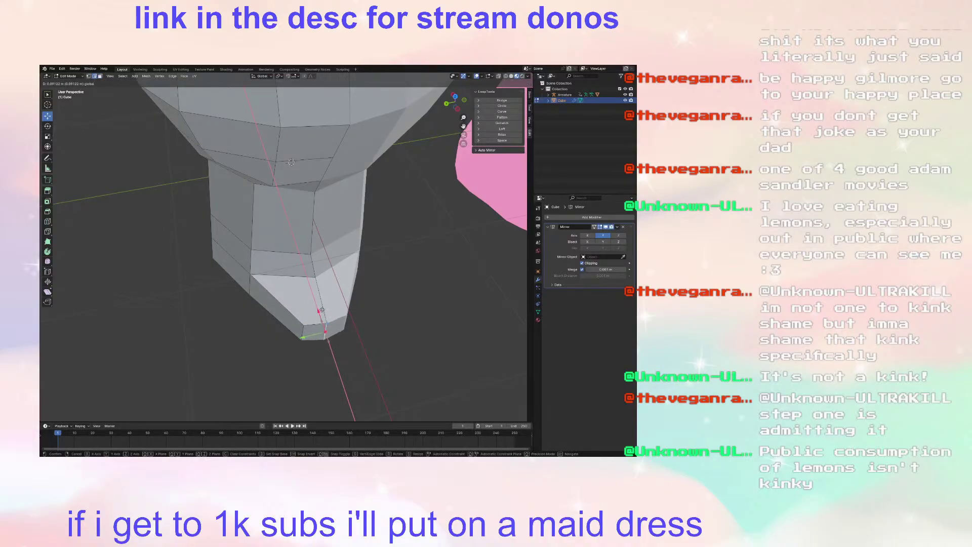
# Step: Finish moving the front edge and add a loop cut across the protruding side of the foot
pyautogui.click(322, 313)
pyautogui.moveTo(322, 313); pyautogui.dragTo(161, 216, button='middle')
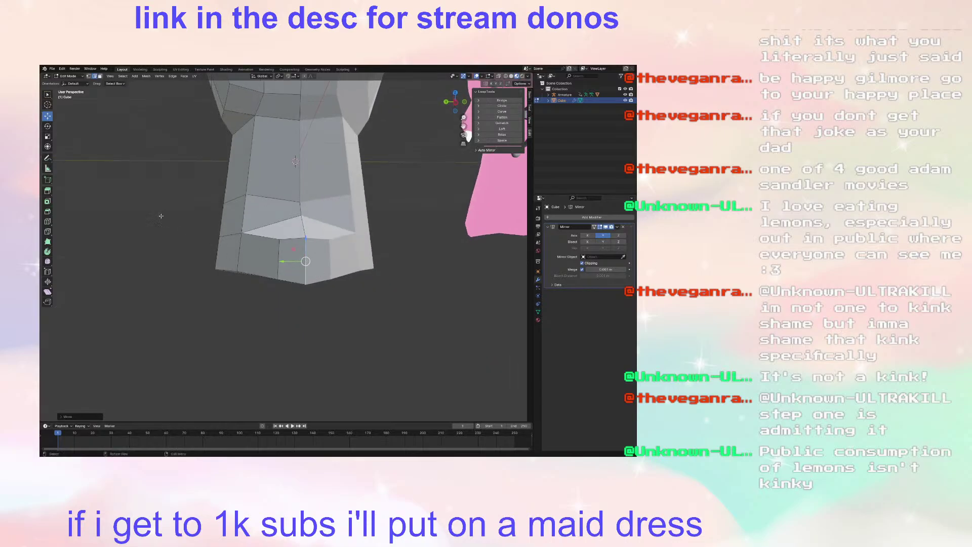
pyautogui.click(48, 221)
pyautogui.moveTo(253, 264); pyautogui.dragTo(272, 271, button='middle')
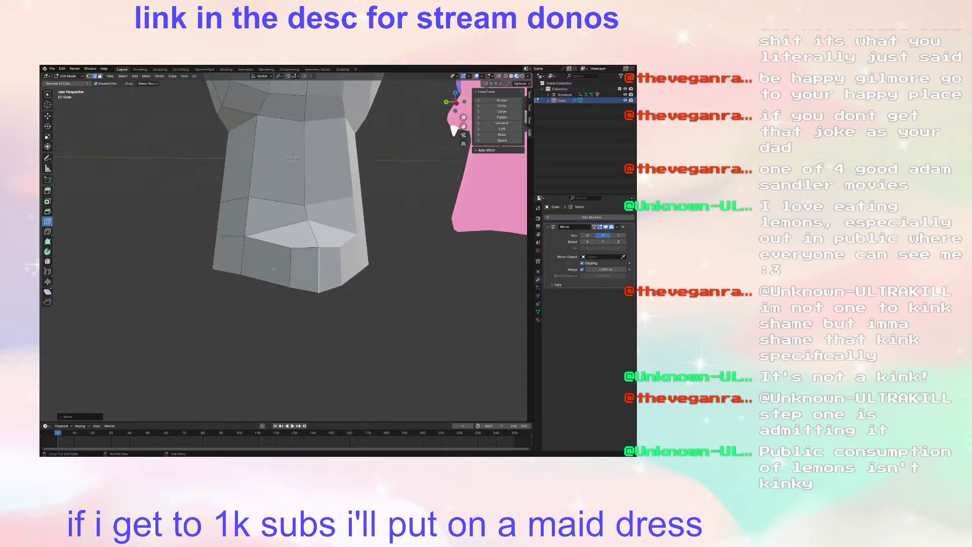
pyautogui.click(272, 271)
pyautogui.moveTo(157, 278); pyautogui.dragTo(158, 219, button='middle')
pyautogui.click(48, 117)
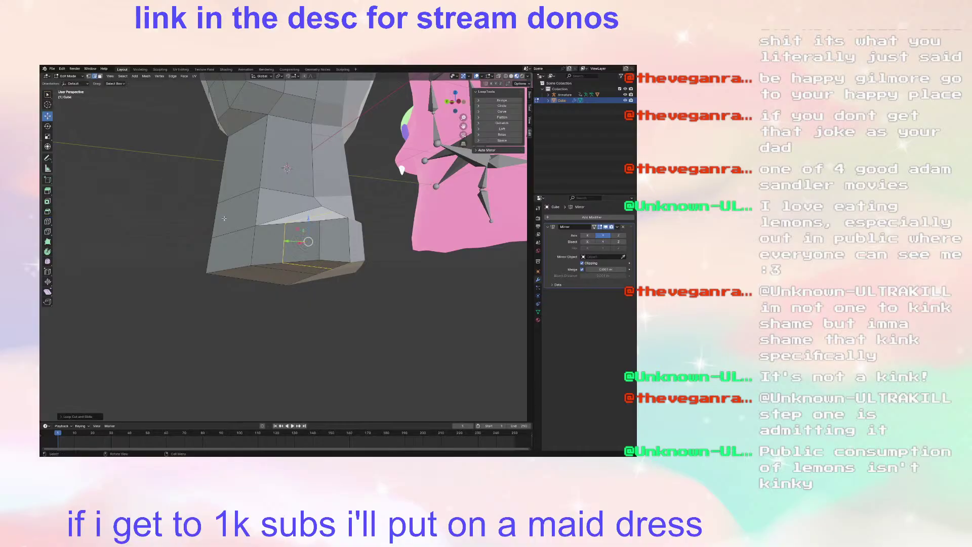
# Step: Scale the newly cut edge loop on the front part of the foot
pyautogui.moveTo(80, 120); pyautogui.dragTo(102, 139, button='middle')
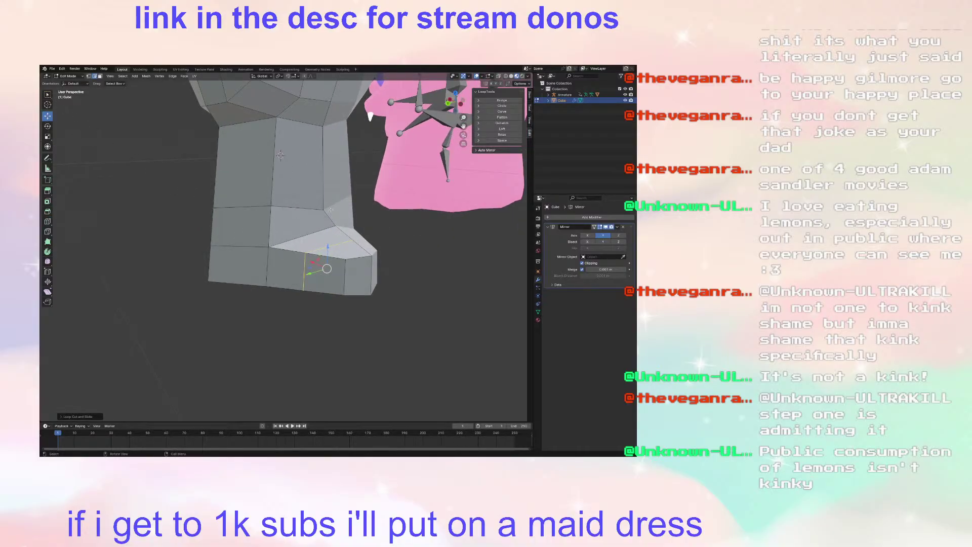
pyautogui.press('s')
pyautogui.click(315, 202)
# Step: Select the top crease and side edges where the toe section meets the leg and scale them together
pyautogui.click(306, 235)
pyautogui.keyDown('shift'); pyautogui.click(268, 266); pyautogui.keyUp('shift')
pyautogui.moveTo(276, 260)
pyautogui.mouseDown(button='middle')
pyautogui.moveTo(285, 249)
pyautogui.moveTo(287, 265)
pyautogui.mouseUp(button='middle')
pyautogui.press('s')
pyautogui.click(285, 261)
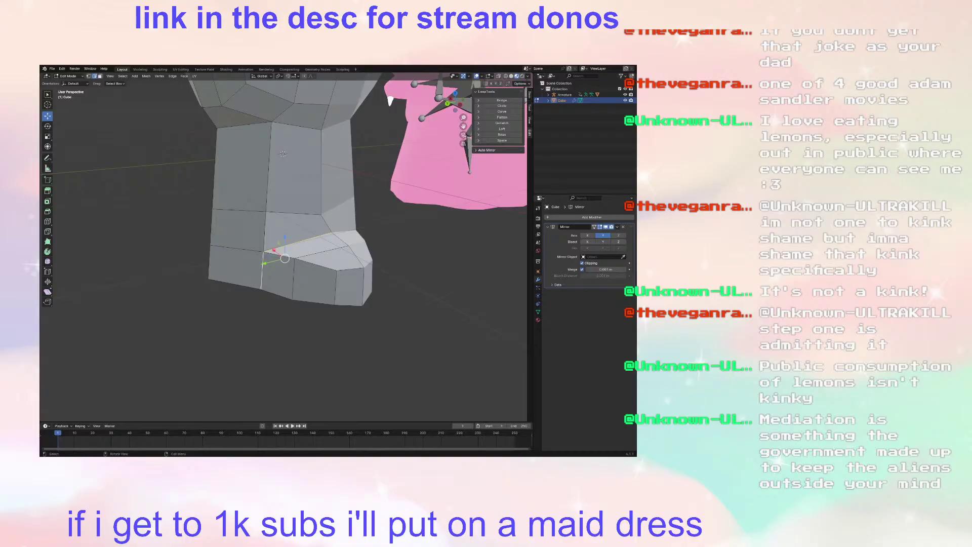
pyautogui.moveTo(324, 293); pyautogui.dragTo(354, 295, button='middle')
pyautogui.press('g')
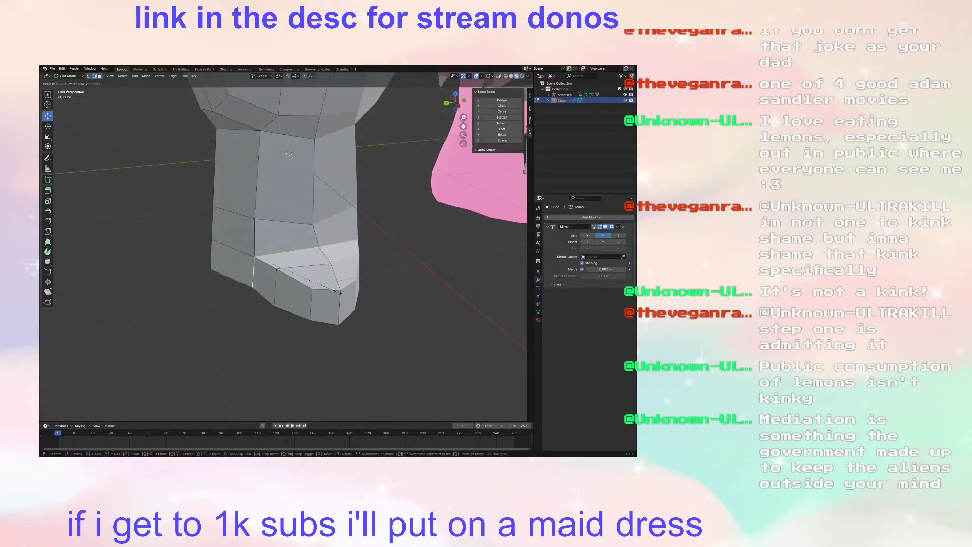
pyautogui.rightClick(350, 287)
# Step: Raise the centre vertex where the top of the foot meets the leg along Z
pyautogui.click(88, 77)
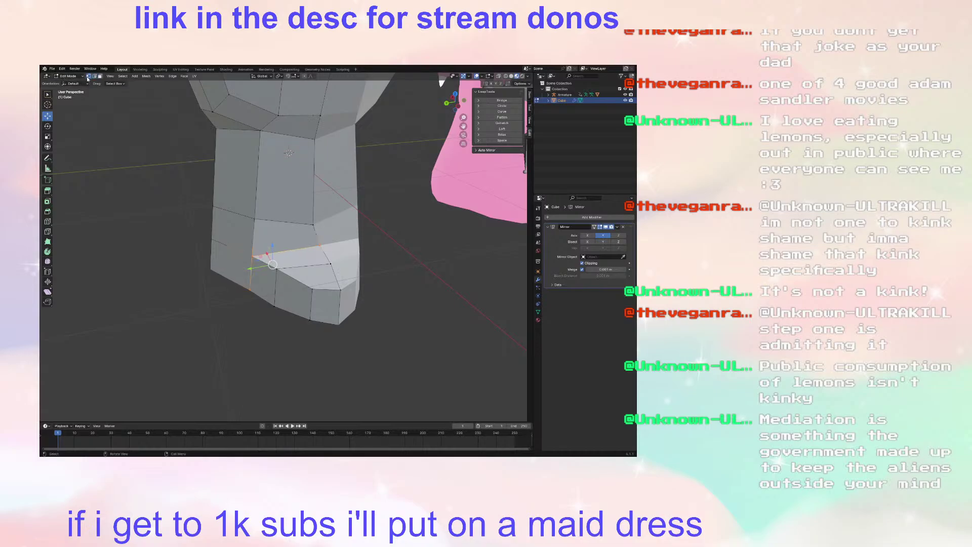
pyautogui.click(310, 248)
pyautogui.moveTo(321, 222); pyautogui.dragTo(322, 209)
pyautogui.moveTo(325, 208); pyautogui.dragTo(280, 249, button='middle')
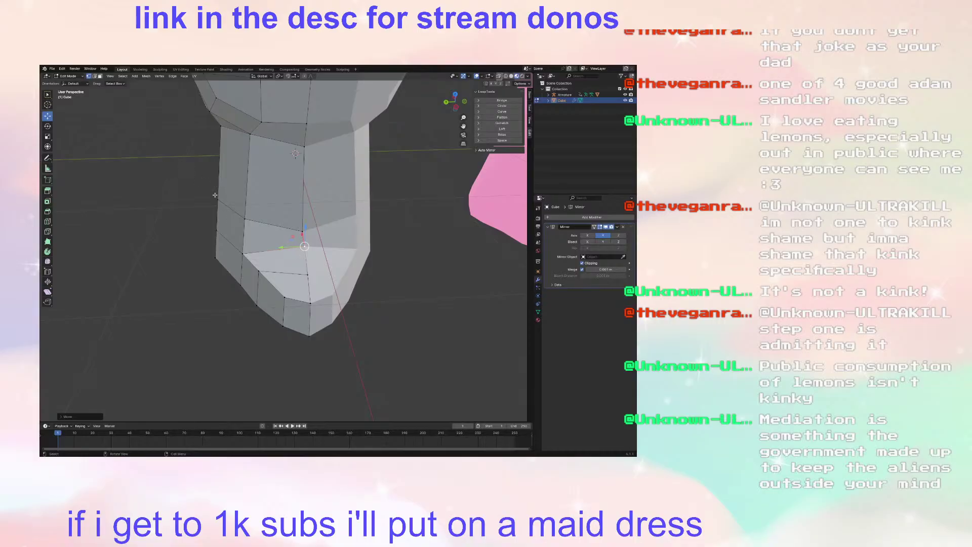
pyautogui.moveTo(218, 195); pyautogui.dragTo(331, 223, button='middle')
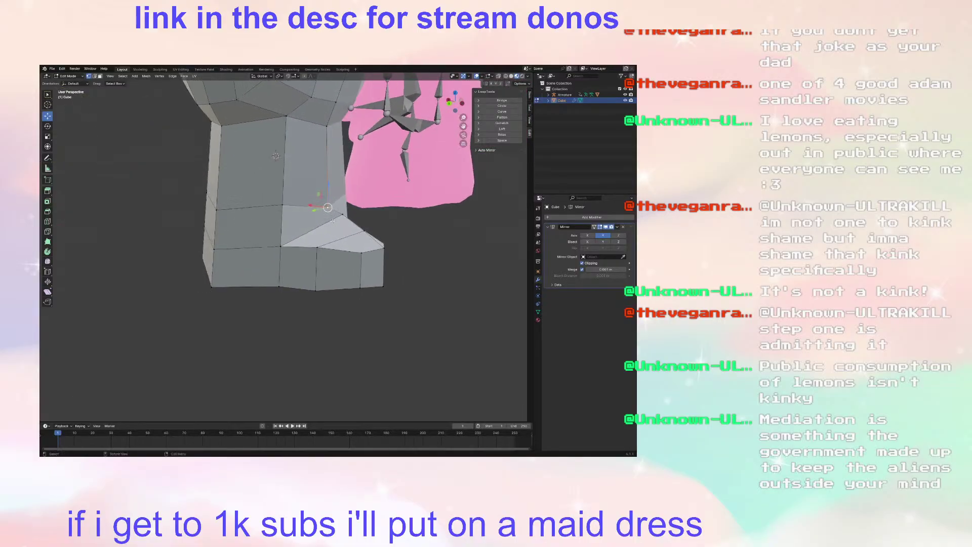
pyautogui.moveTo(327, 182); pyautogui.dragTo(327, 176)
pyautogui.moveTo(328, 176); pyautogui.dragTo(350, 170, button='middle')
# Step: Select the front face of the toe and scale it
pyautogui.click(105, 86)
pyautogui.moveTo(284, 223); pyautogui.dragTo(327, 250, button='middle')
pyautogui.click(304, 209)
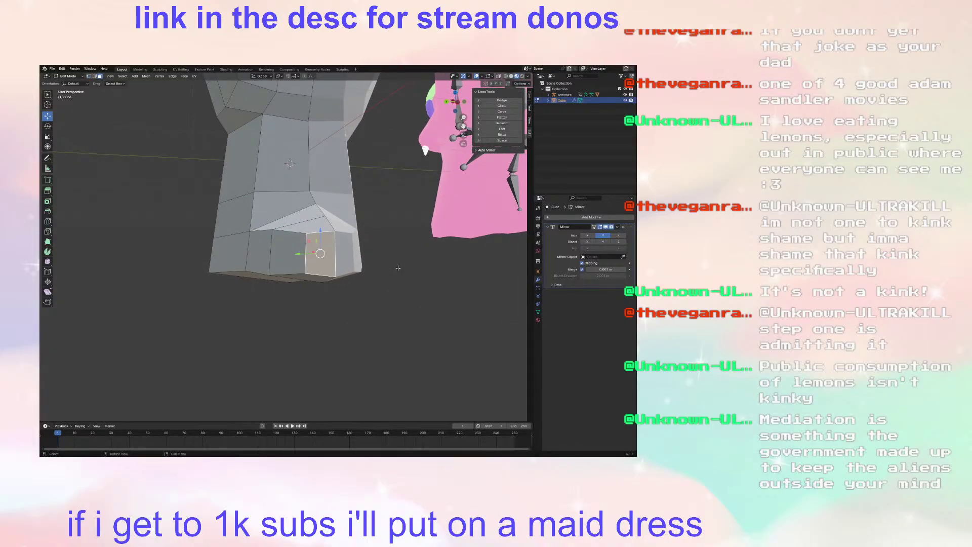
pyautogui.press('space')
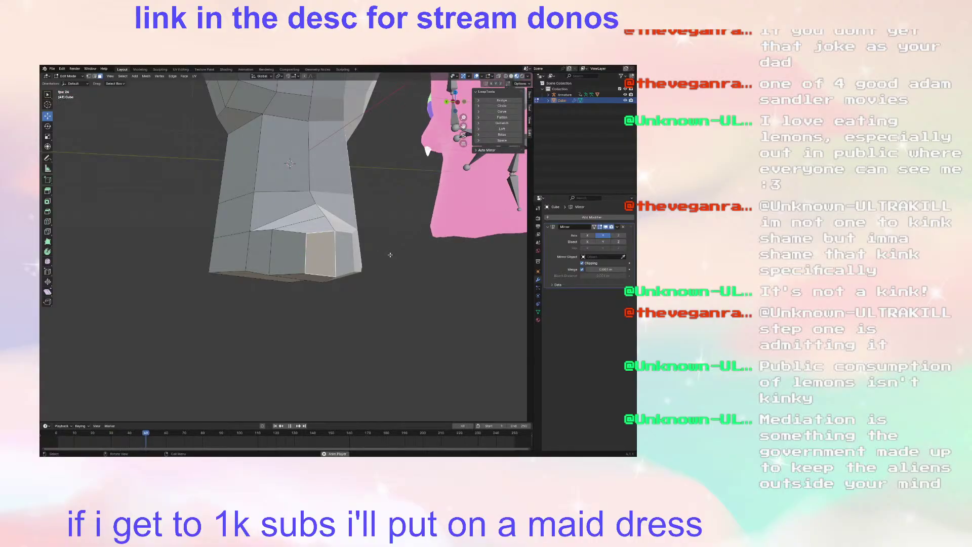
pyautogui.press('space')
pyautogui.moveTo(346, 293); pyautogui.dragTo(374, 250, button='middle')
pyautogui.press('s')
pyautogui.click(354, 290)
# Step: Move the front toe face vertically along Z and rescale it
pyautogui.press('g')
pyautogui.press('z')
pyautogui.click(396, 221)
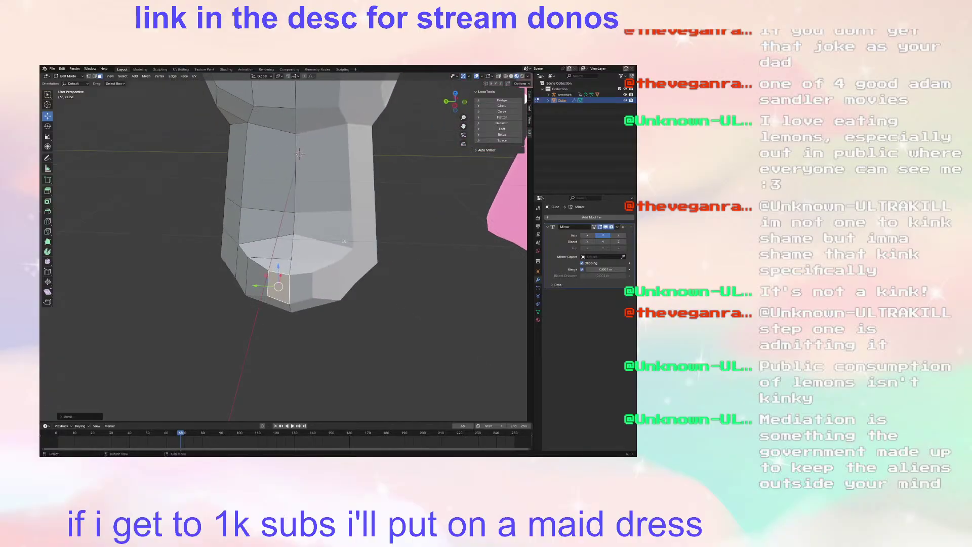
pyautogui.press('s')
pyautogui.click(348, 265)
# Step: Raise the upper centre vertex of the front toe face along Z
pyautogui.click(89, 75)
pyautogui.click(290, 261)
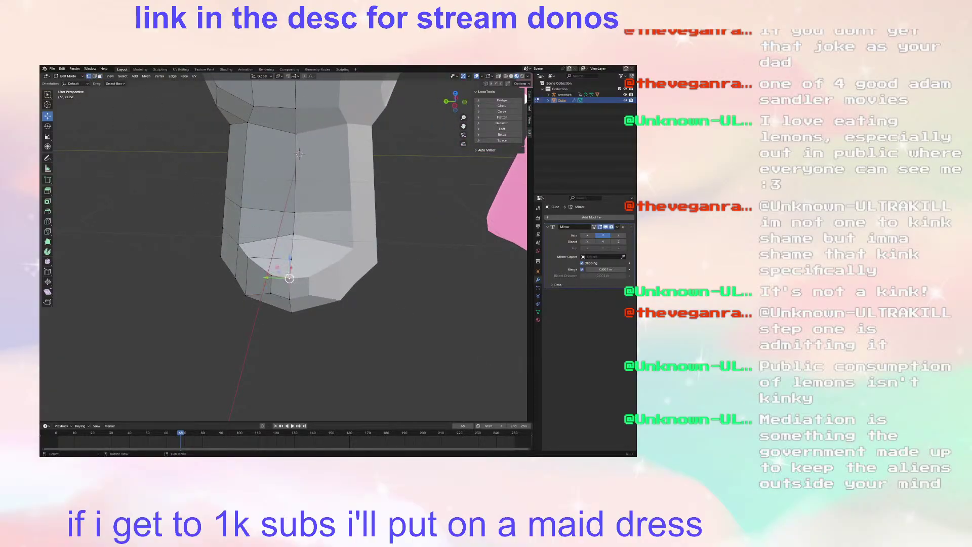
pyautogui.press('g')
pyautogui.press('z')
pyautogui.click(290, 249)
# Step: Select the two bottom vertices of the front toe face from below and shift them along Z
pyautogui.moveTo(290, 249); pyautogui.dragTo(412, 247, button='middle')
pyautogui.moveTo(406, 289); pyautogui.dragTo(397, 276, button='middle')
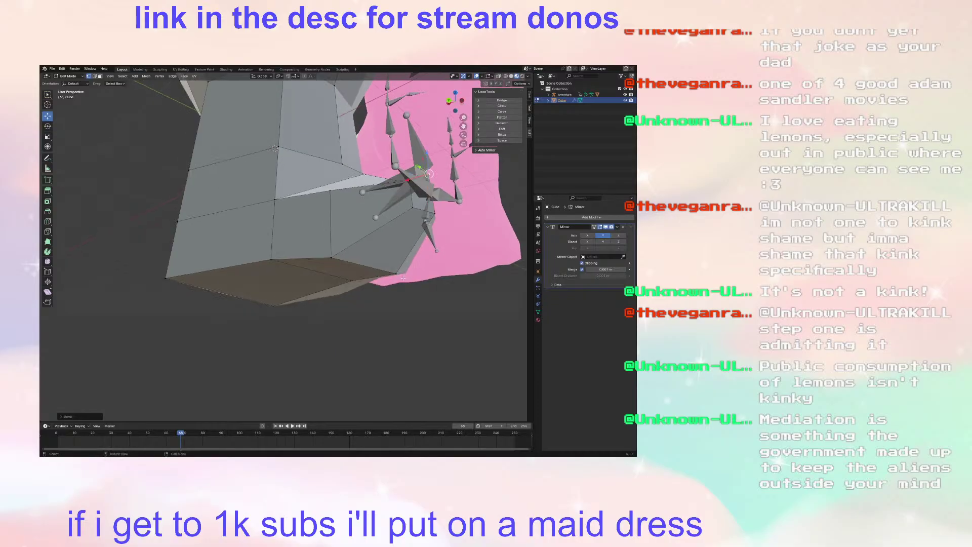
pyautogui.keyDown('shift'); pyautogui.click(339, 258); pyautogui.keyUp('shift')
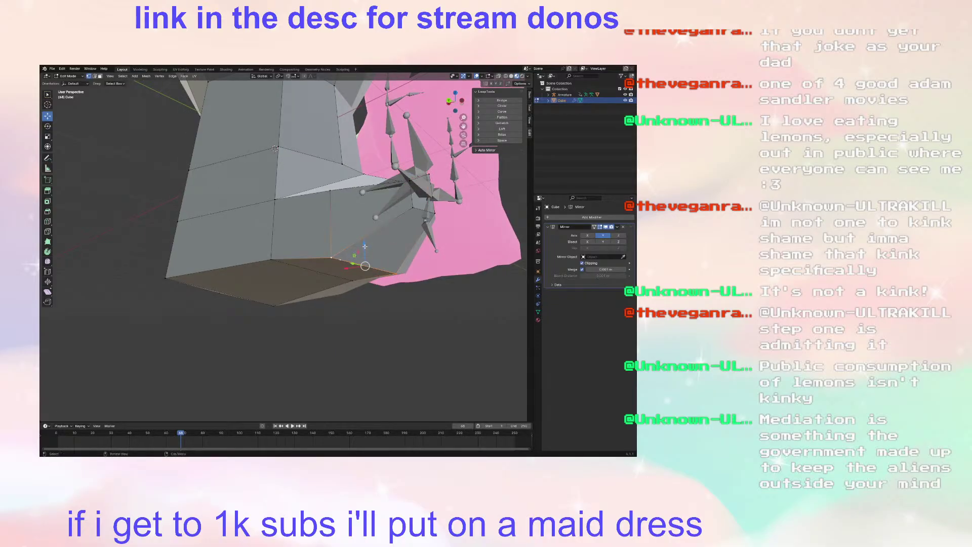
pyautogui.press('g')
pyautogui.press('z')
pyautogui.click(349, 261)
# Step: Extrude the front toe face outward at a smaller size and narrow it along Y toward the mirror centre
pyautogui.moveTo(349, 260)
pyautogui.mouseDown(button='middle')
pyautogui.moveTo(414, 253)
pyautogui.moveTo(360, 270)
pyautogui.mouseUp(button='middle')
pyautogui.click(100, 76)
pyautogui.click(366, 225)
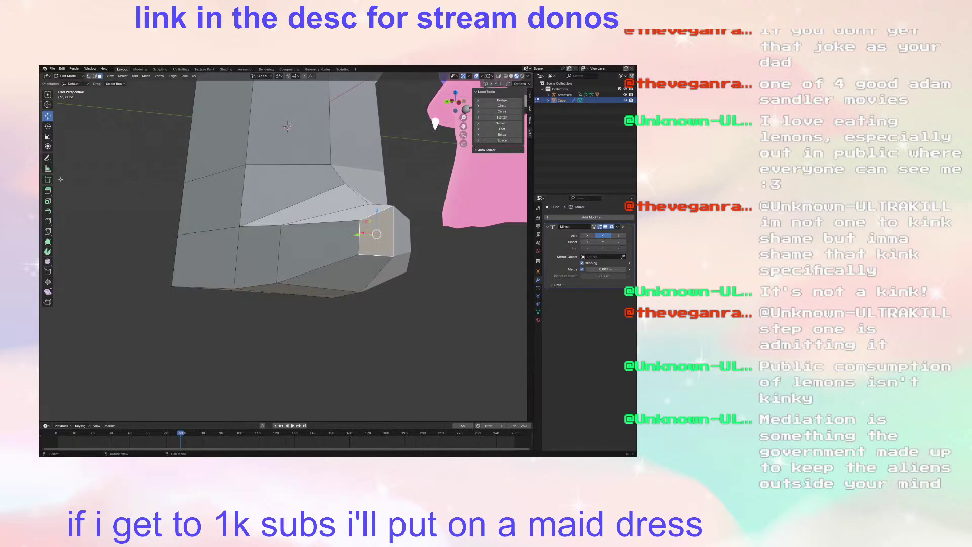
pyautogui.click(47, 191)
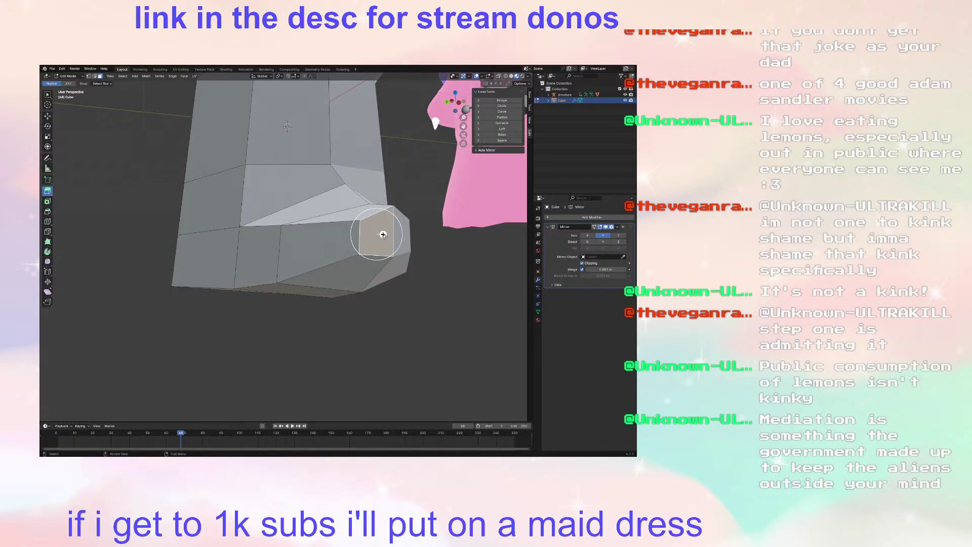
pyautogui.moveTo(383, 234); pyautogui.dragTo(398, 235)
pyautogui.hotkey('ctrl', 'x')
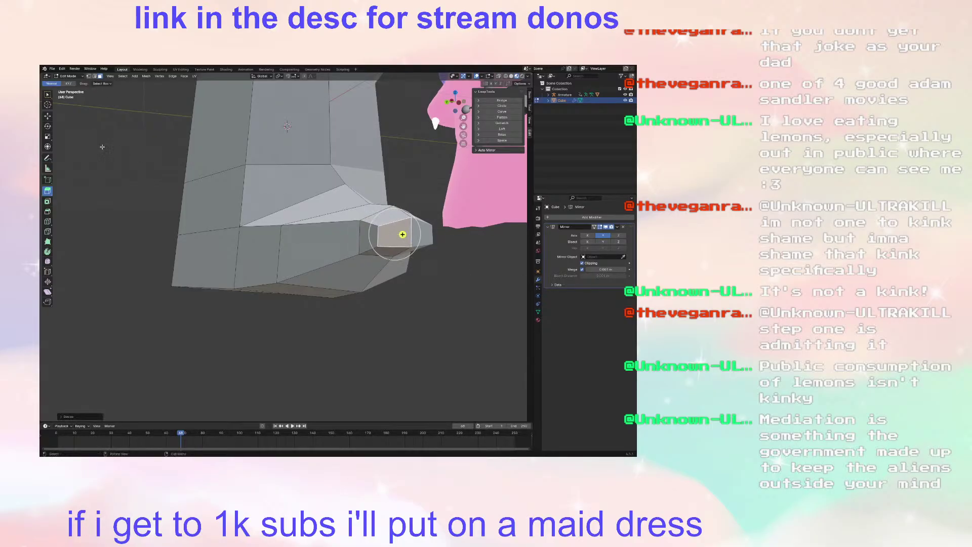
pyautogui.click(44, 116)
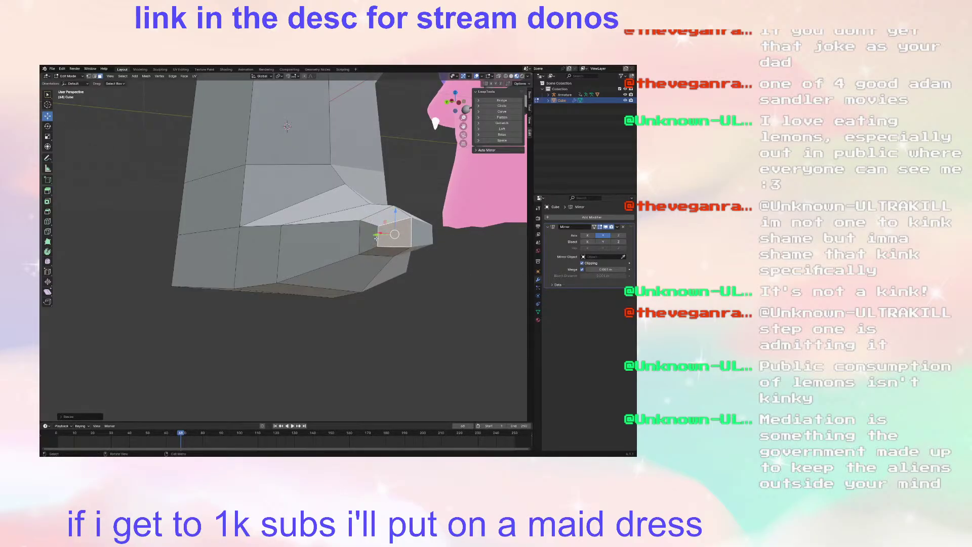
pyautogui.moveTo(378, 235); pyautogui.dragTo(368, 232)
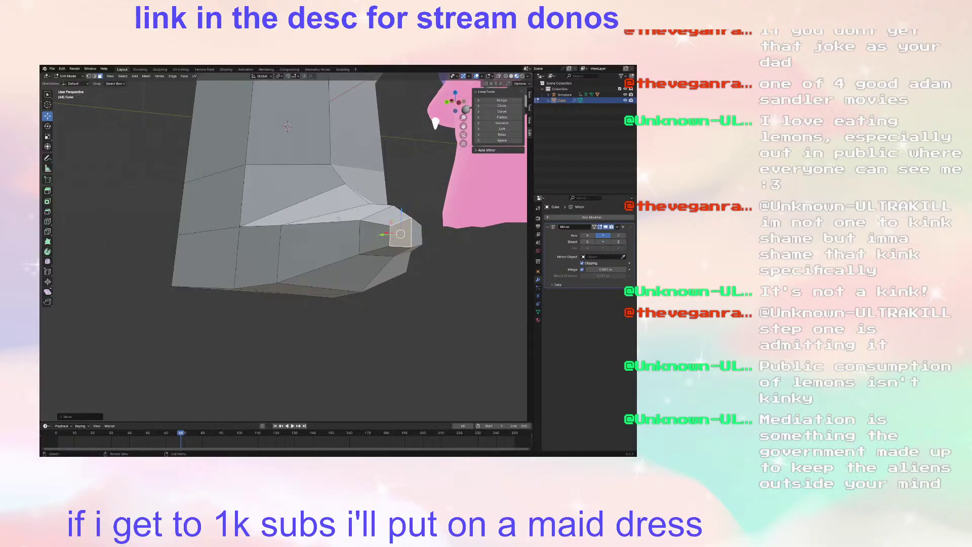
# Step: Lower the bottom centre vertex of the extruded toe tip slightly along Z and clear the selection
pyautogui.click(89, 75)
pyautogui.click(411, 247)
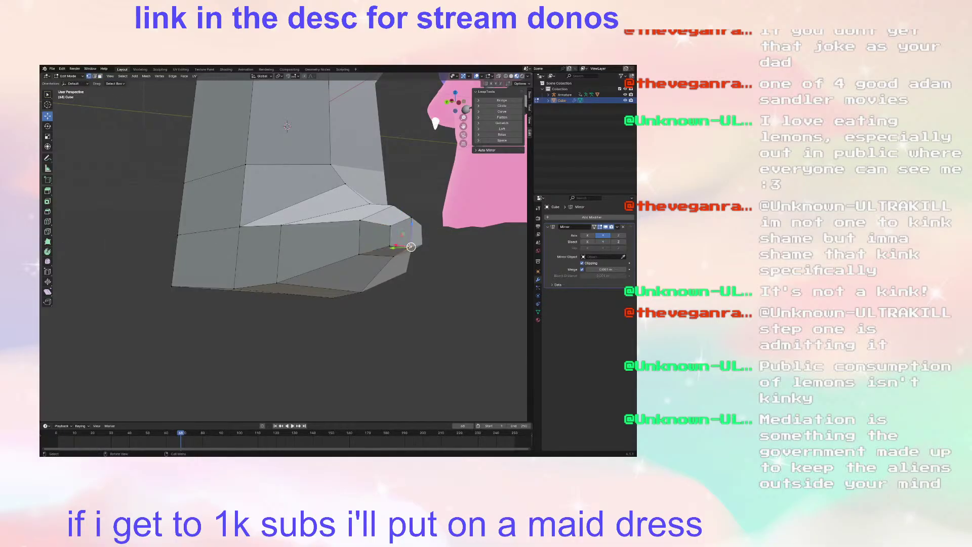
pyautogui.moveTo(417, 231); pyautogui.dragTo(418, 232)
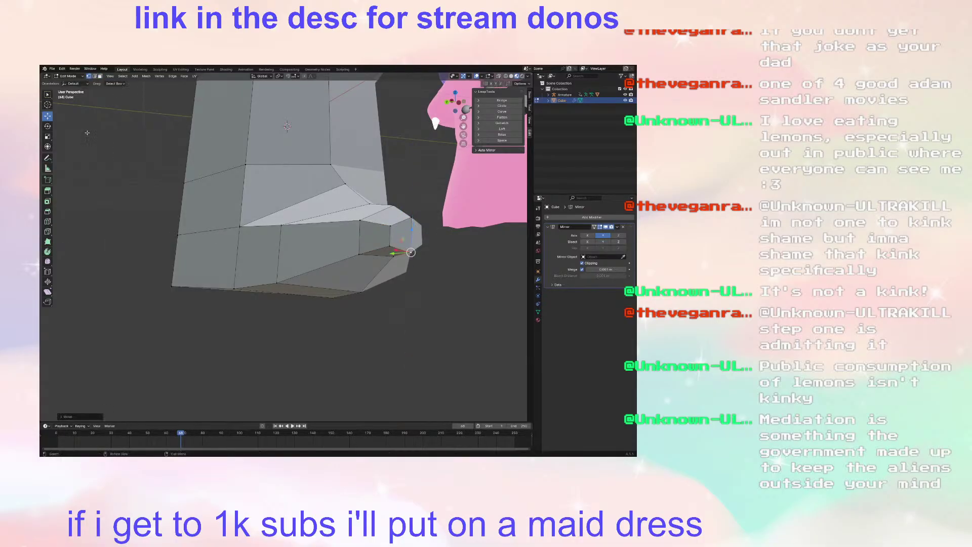
pyautogui.hotkey('alt', 'a')
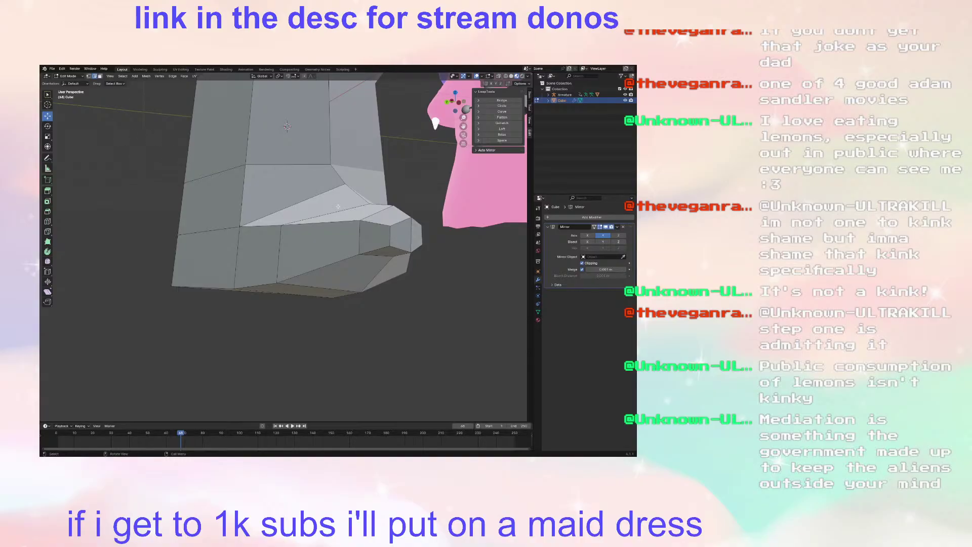
# Step: Select the end face of the extruded toe tip and move it along Y
pyautogui.moveTo(334, 205); pyautogui.dragTo(323, 239, button='middle')
pyautogui.moveTo(330, 293); pyautogui.dragTo(306, 297, button='middle')
pyautogui.click(306, 296)
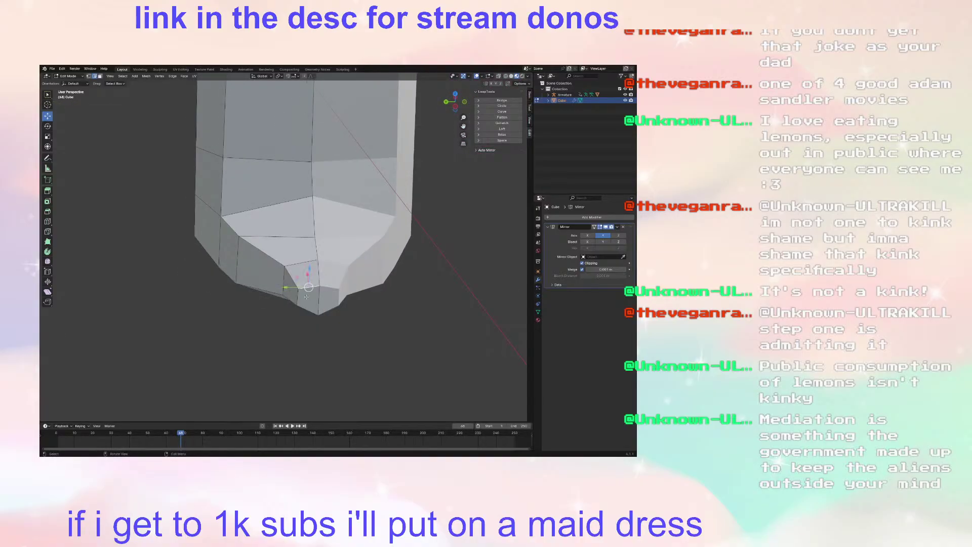
pyautogui.click(287, 302)
pyautogui.click(287, 299)
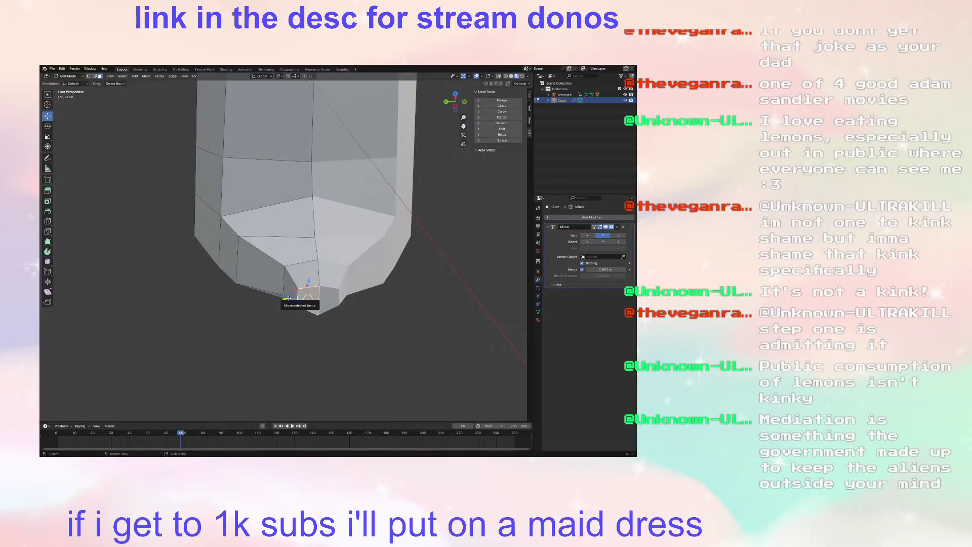
pyautogui.moveTo(288, 300); pyautogui.dragTo(128, 133, button='middle')
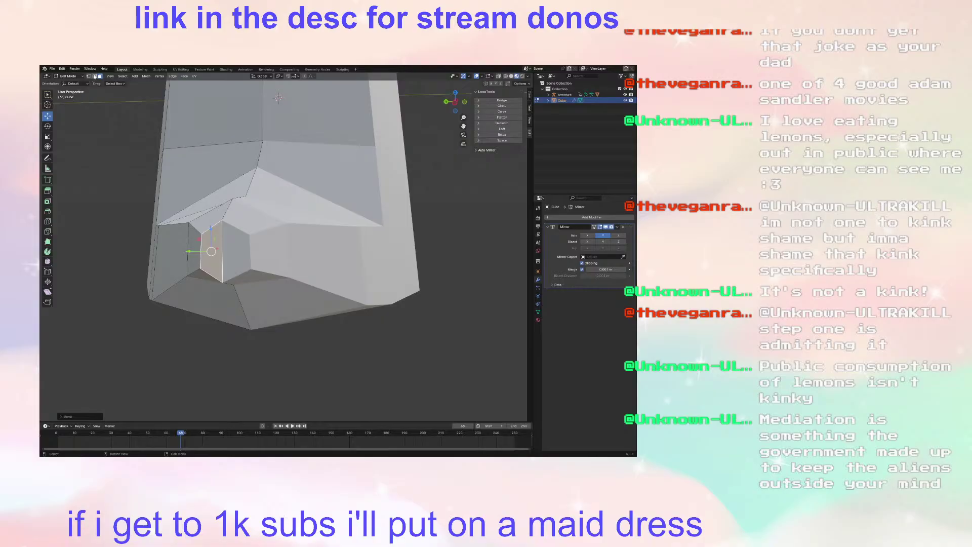
# Step: Select the vertical outer edge at the toe tip and rotate it slightly about the global X axis
pyautogui.click(94, 76)
pyautogui.click(207, 247)
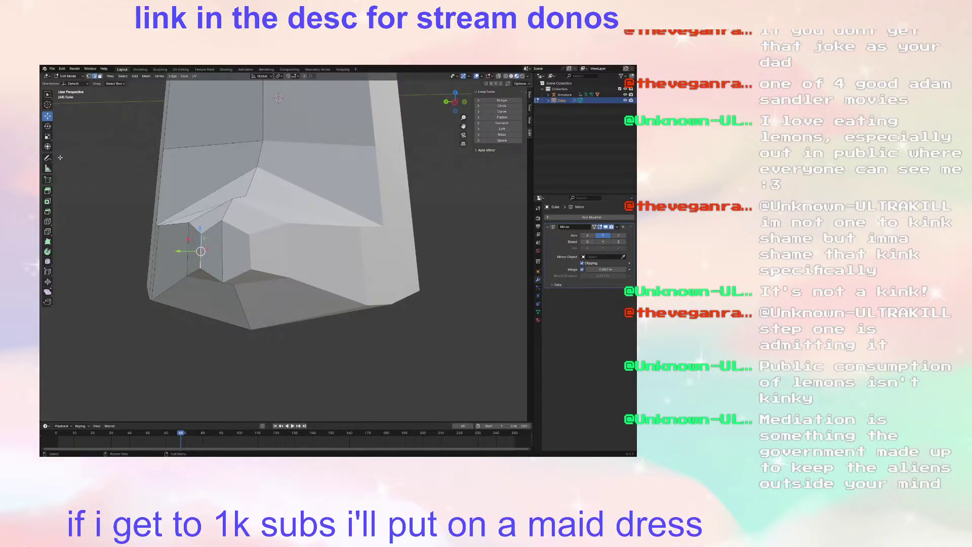
pyautogui.click(45, 127)
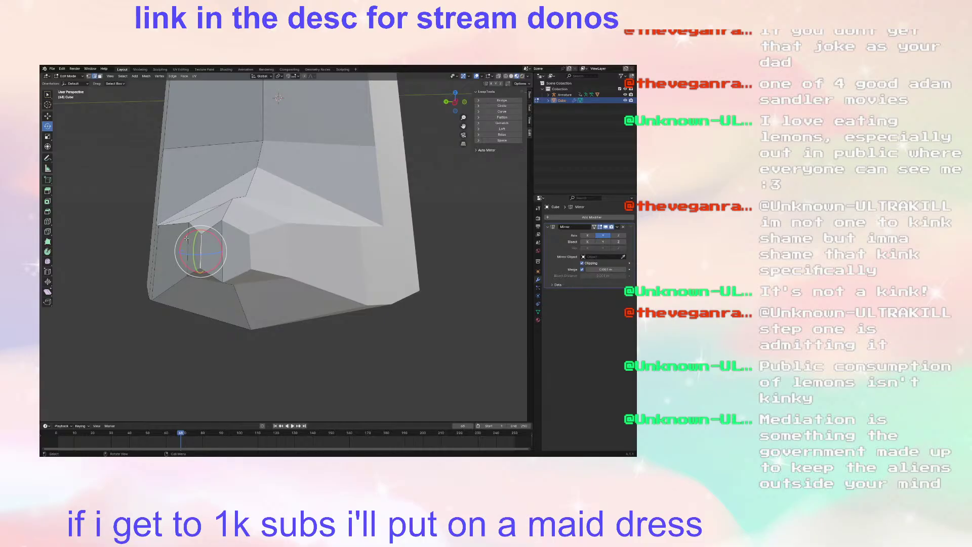
pyautogui.click(186, 238)
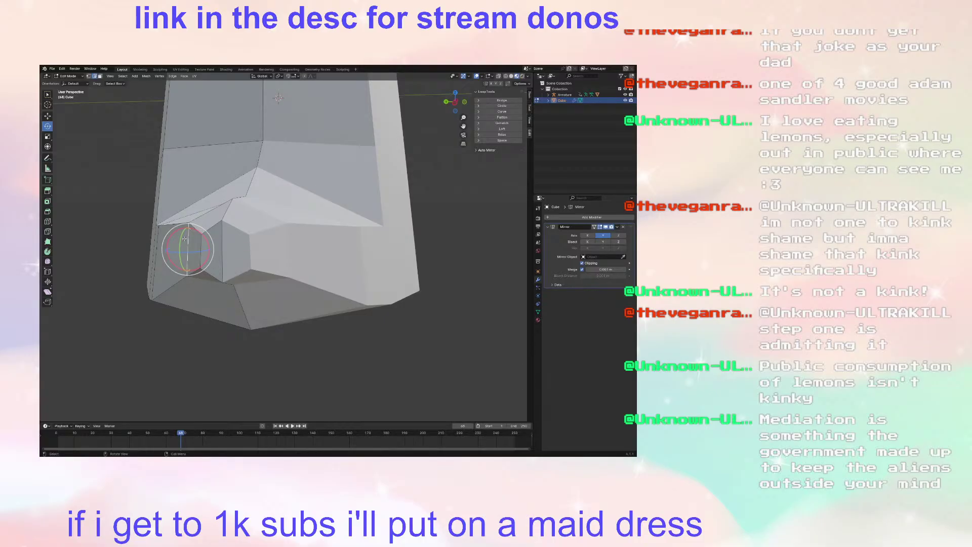
pyautogui.click(201, 244)
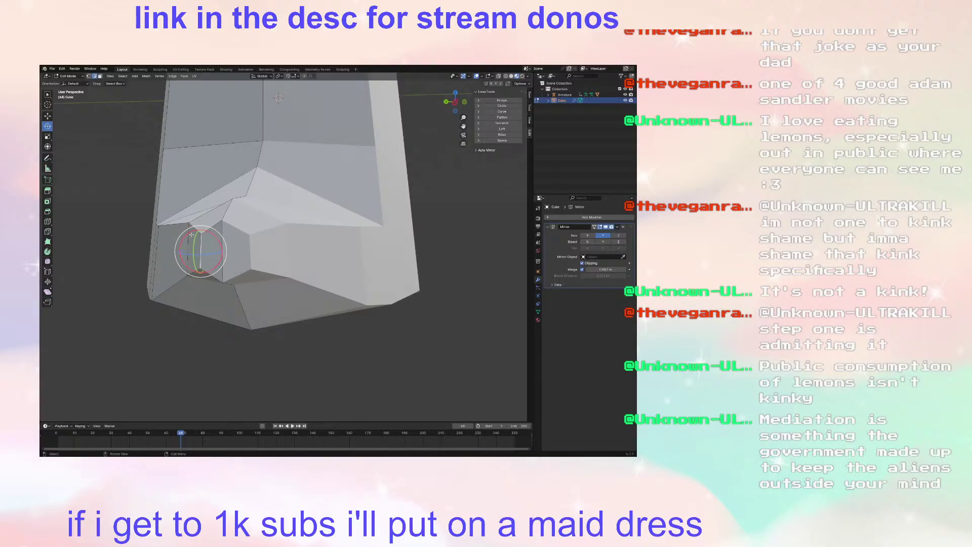
pyautogui.click(190, 229)
pyautogui.click(197, 239)
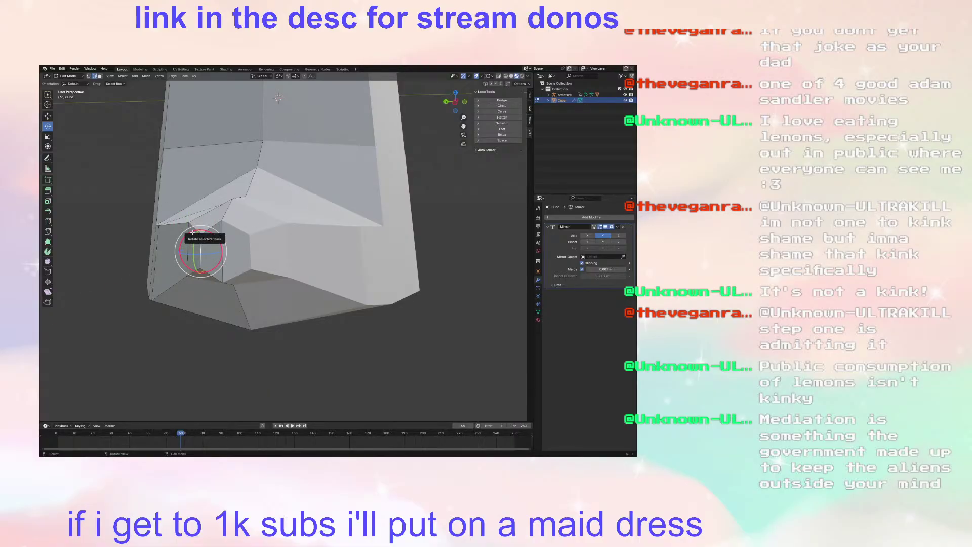
pyautogui.moveTo(193, 231); pyautogui.dragTo(195, 234)
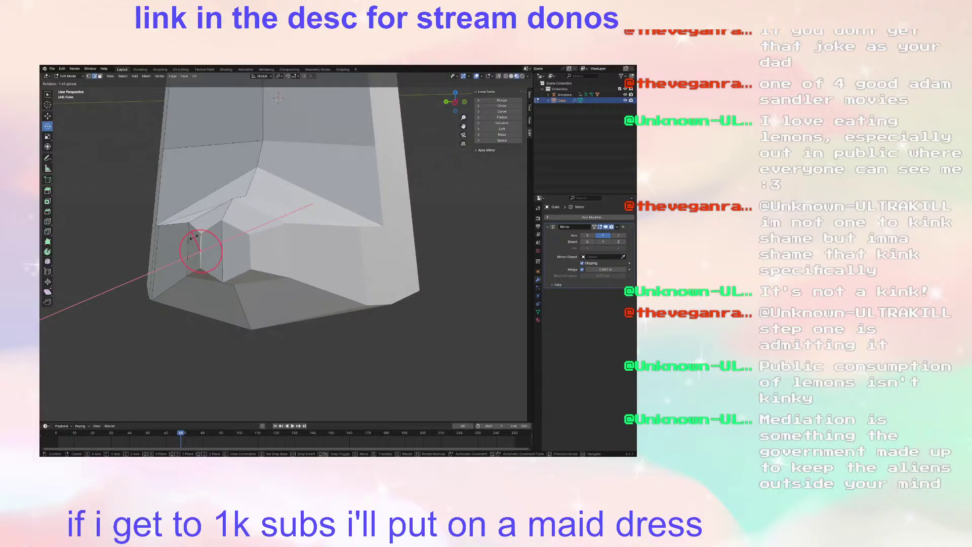
pyautogui.click(194, 238)
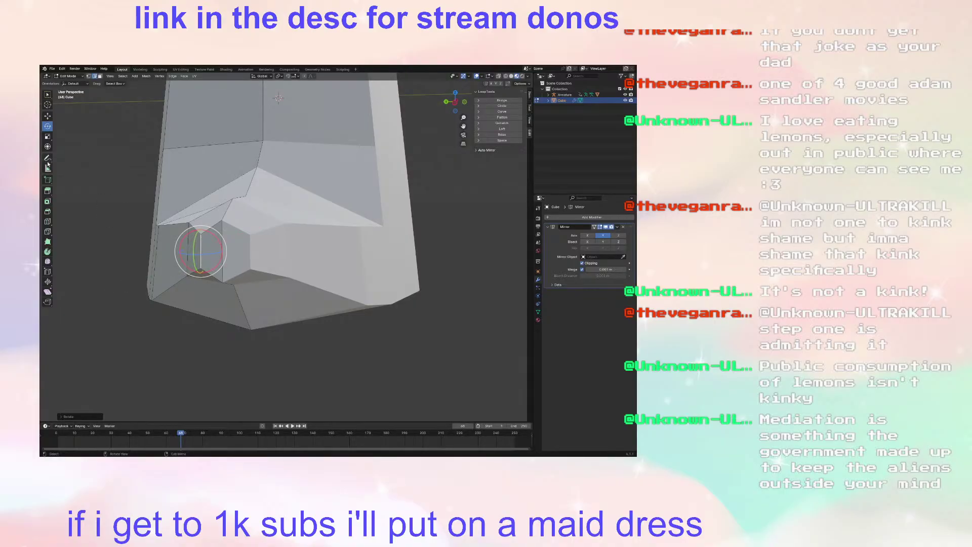
# Step: Select the end face of the toe tip and rotate it slightly about the Y axis
pyautogui.click(101, 77)
pyautogui.click(208, 238)
pyautogui.moveTo(208, 239); pyautogui.dragTo(280, 272, button='middle')
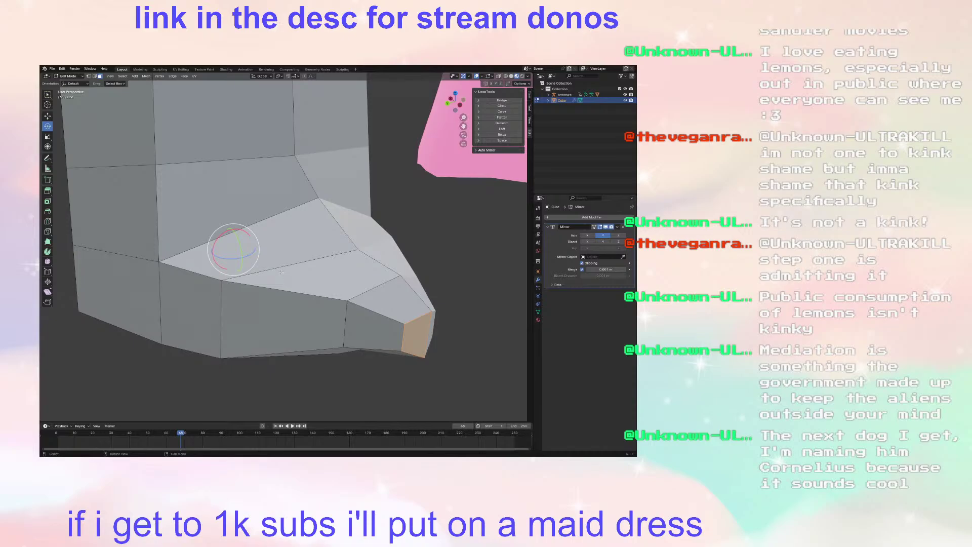
pyautogui.click(282, 282)
pyautogui.click(412, 327)
pyautogui.moveTo(413, 328); pyautogui.dragTo(401, 263, button='middle')
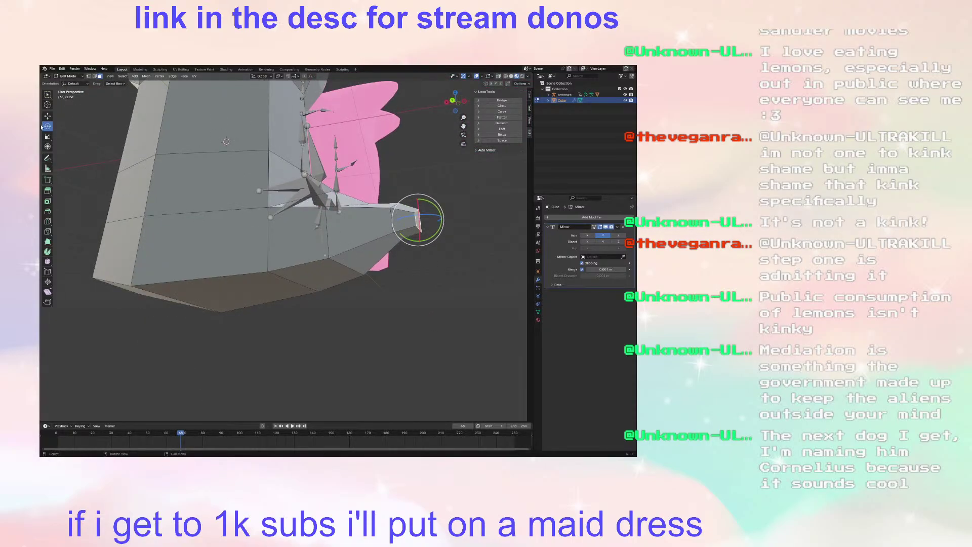
pyautogui.moveTo(441, 229); pyautogui.dragTo(429, 237)
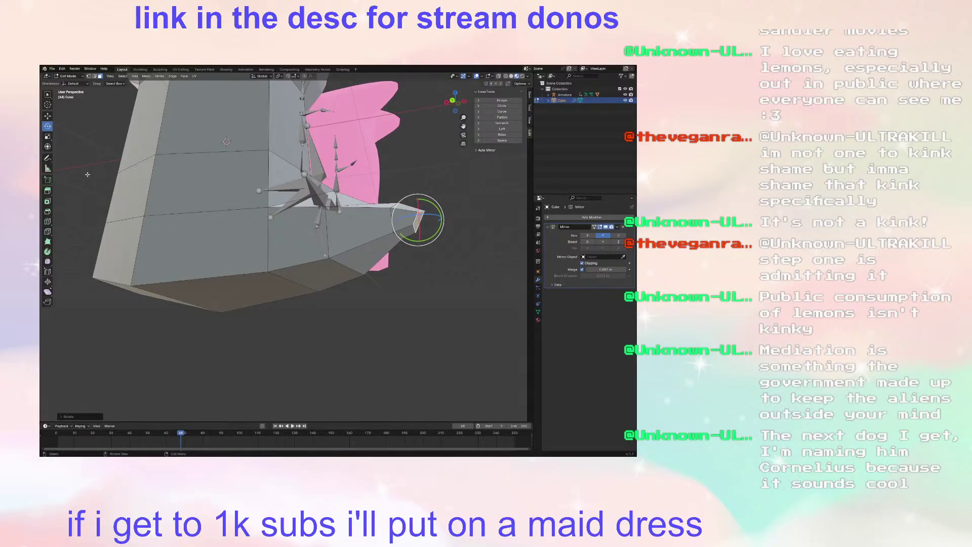
# Step: Extrude the toe tip's end face outward and scale the new face down
pyautogui.click(46, 192)
pyautogui.moveTo(438, 224); pyautogui.dragTo(459, 230)
pyautogui.press('s')
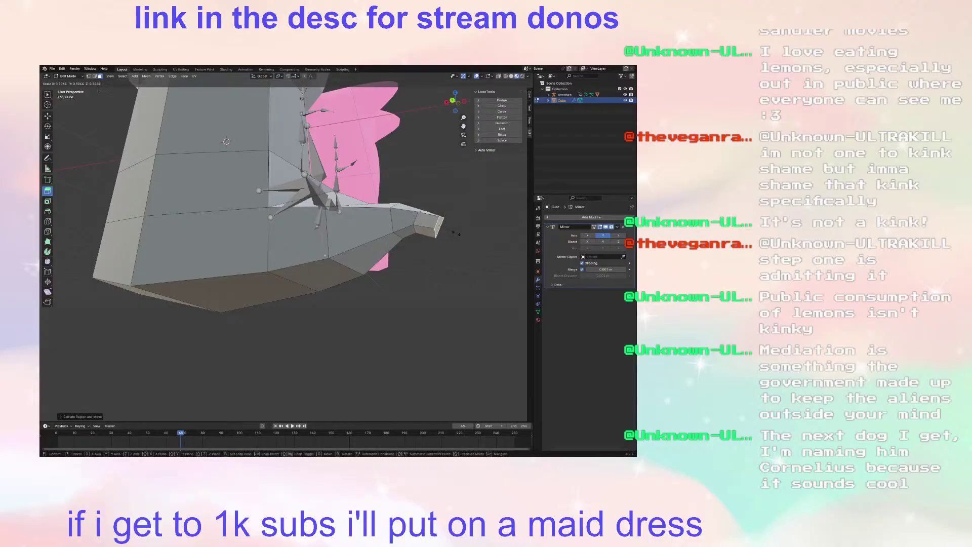
pyautogui.click(451, 229)
pyautogui.moveTo(452, 231); pyautogui.dragTo(463, 274, button='middle')
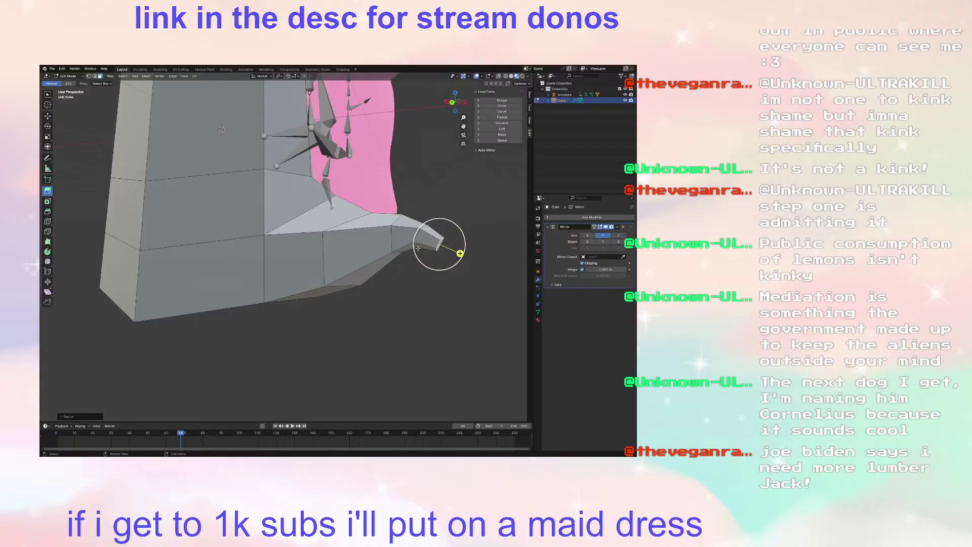
# Step: Move the newly extruded toe end face along Y toward the mirror centre
pyautogui.moveTo(460, 252); pyautogui.dragTo(221, 295, button='middle')
pyautogui.hotkey('shift', 'space')
pyautogui.press('g')
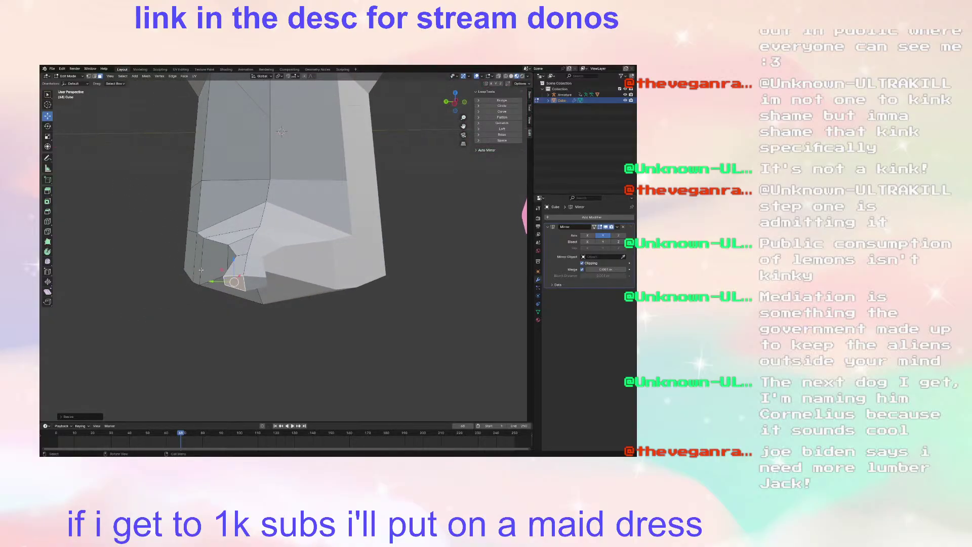
pyautogui.moveTo(211, 282); pyautogui.dragTo(225, 288)
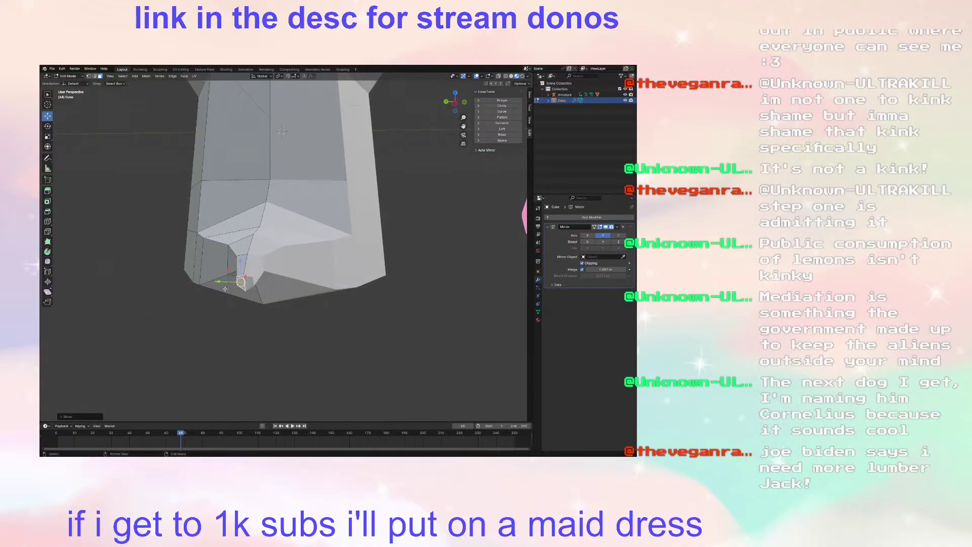
# Step: Select the outer side edge at the joint behind the toe tip, scale it and move it outward along Y
pyautogui.moveTo(209, 294); pyautogui.dragTo(256, 291, button='middle')
pyautogui.click(297, 265)
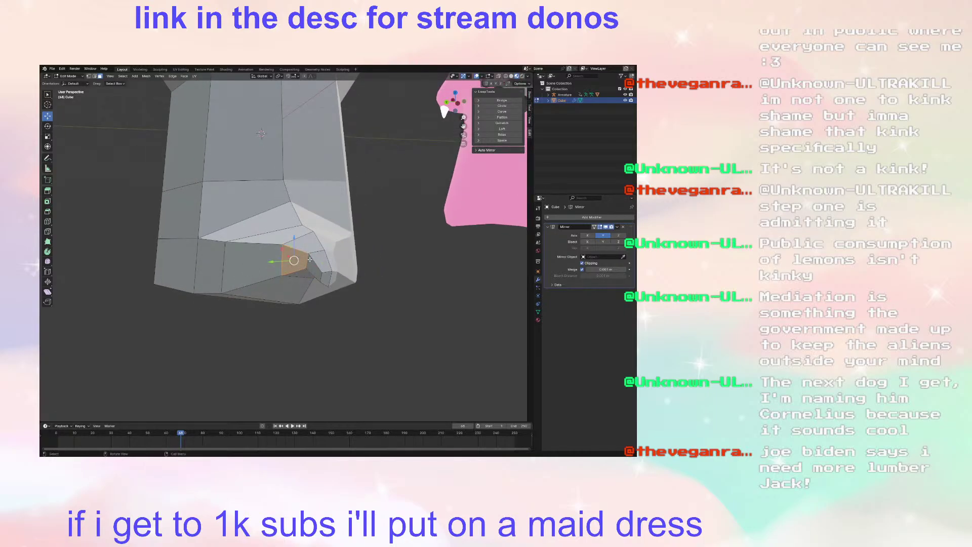
pyautogui.moveTo(297, 264); pyautogui.dragTo(315, 266, button='middle')
pyautogui.click(95, 76)
pyautogui.moveTo(248, 215); pyautogui.dragTo(271, 207, button='middle')
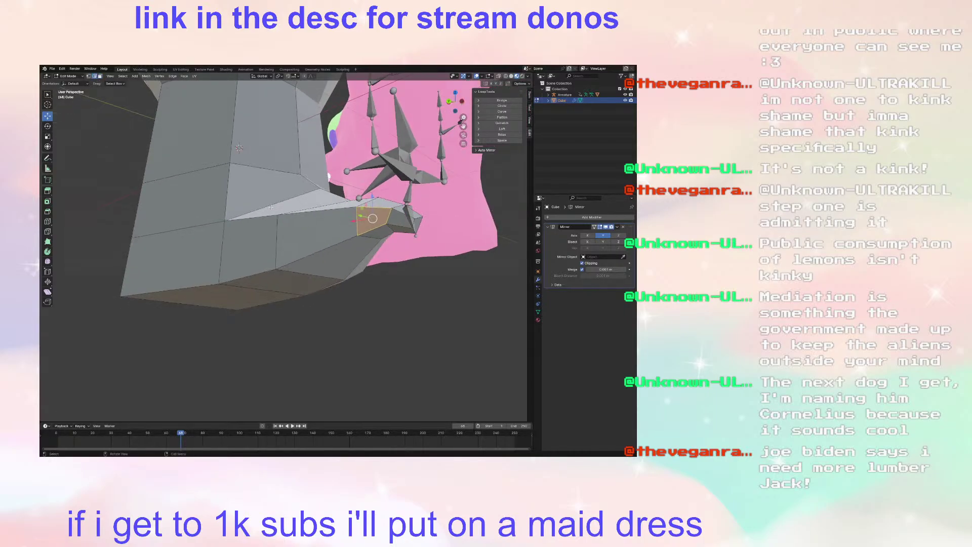
pyautogui.click(392, 229)
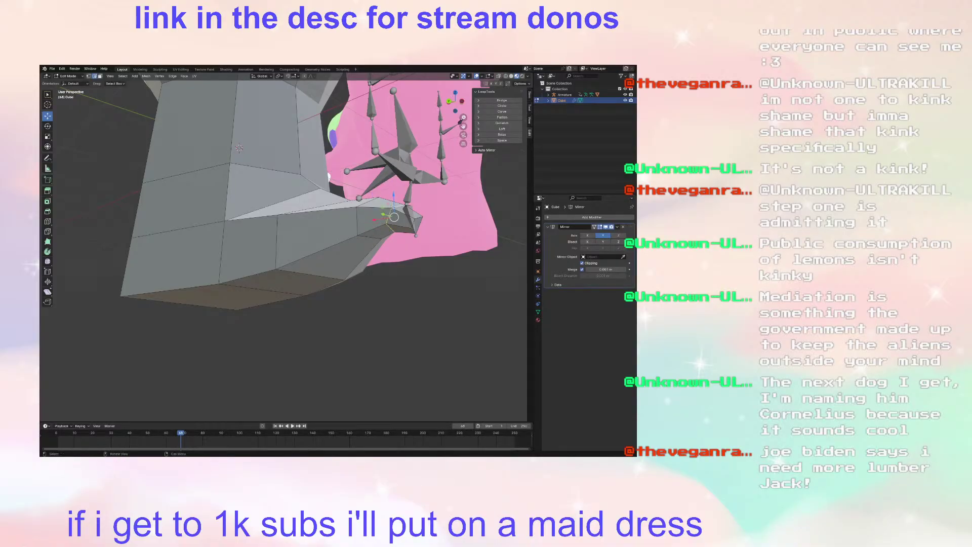
pyautogui.moveTo(394, 217); pyautogui.dragTo(344, 238, button='middle')
pyautogui.press('s')
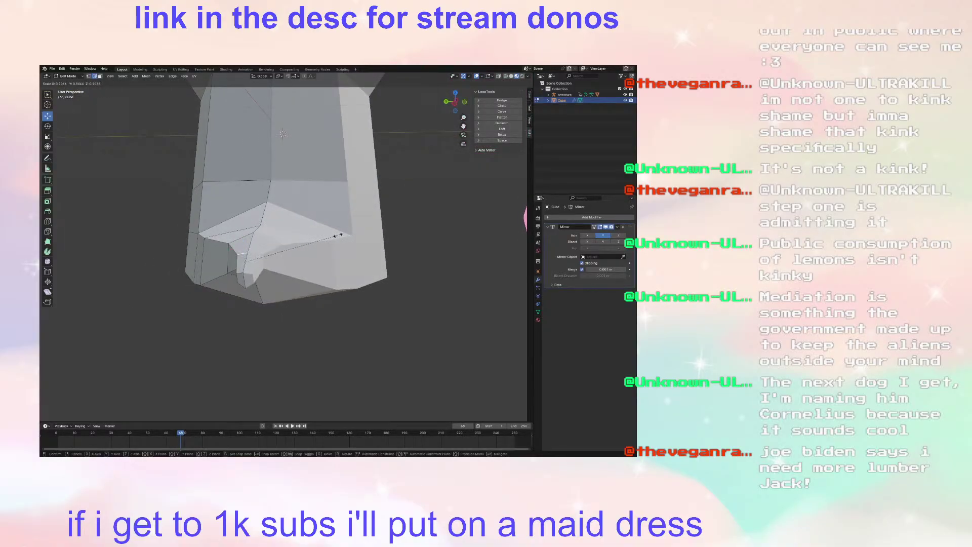
pyautogui.click(255, 250)
pyautogui.moveTo(223, 263); pyautogui.dragTo(212, 262)
# Step: Select a lower edge of the foot and move it slightly outward along Y
pyautogui.moveTo(214, 263); pyautogui.dragTo(308, 285, button='middle')
pyautogui.click(372, 284)
pyautogui.moveTo(265, 325); pyautogui.dragTo(254, 326)
# Step: Select two adjoining edges on the underside of the foot and move them together
pyautogui.moveTo(254, 327); pyautogui.dragTo(295, 224, button='middle')
pyautogui.click(284, 276)
pyautogui.keyDown('shift'); pyautogui.click(299, 258); pyautogui.keyUp('shift')
pyautogui.moveTo(300, 257); pyautogui.dragTo(295, 305, button='middle')
pyautogui.moveTo(280, 247); pyautogui.dragTo(287, 262)
pyautogui.moveTo(287, 262); pyautogui.dragTo(308, 262, button='middle')
# Step: Switch to vertex selection and reposition individual outer vertices on the side of the foot
pyautogui.click(88, 75)
pyautogui.click(210, 282)
pyautogui.moveTo(212, 257); pyautogui.dragTo(183, 223)
pyautogui.click(216, 228)
pyautogui.click(216, 189)
pyautogui.moveTo(203, 178); pyautogui.dragTo(193, 177)
# Step: Select two bottom outer vertices at the heel and scale them closer together
pyautogui.scroll(-2, 278, 206)
pyautogui.moveTo(283, 207); pyautogui.dragTo(310, 230, button='middle')
pyautogui.click(298, 278)
pyautogui.moveTo(299, 279); pyautogui.dragTo(373, 282, button='middle')
pyautogui.keyDown('shift'); pyautogui.click(354, 280); pyautogui.keyUp('shift')
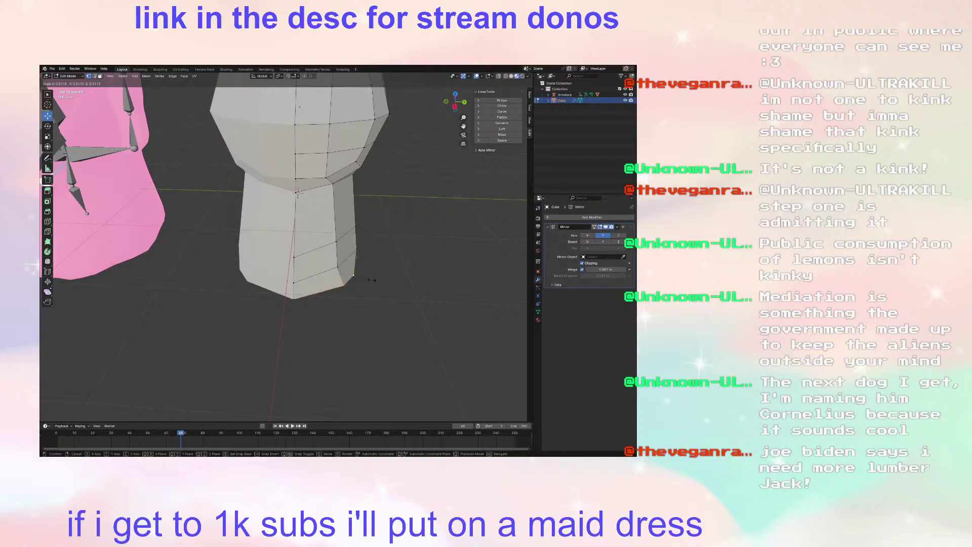
pyautogui.moveTo(373, 281); pyautogui.dragTo(361, 282)
# Step: Select an outer vertex of the foot and move it slightly along Y
pyautogui.moveTo(362, 282); pyautogui.dragTo(260, 285, button='middle')
pyautogui.click(348, 265)
pyautogui.moveTo(199, 268); pyautogui.dragTo(204, 267)
pyautogui.moveTo(204, 267); pyautogui.dragTo(320, 273, button='middle')
# Step: Select the end face of the extruded toe tip and rotate it about the Y axis to tilt it further downward
pyautogui.scroll(2, 336, 237)
pyautogui.click(204, 215)
pyautogui.click(359, 282)
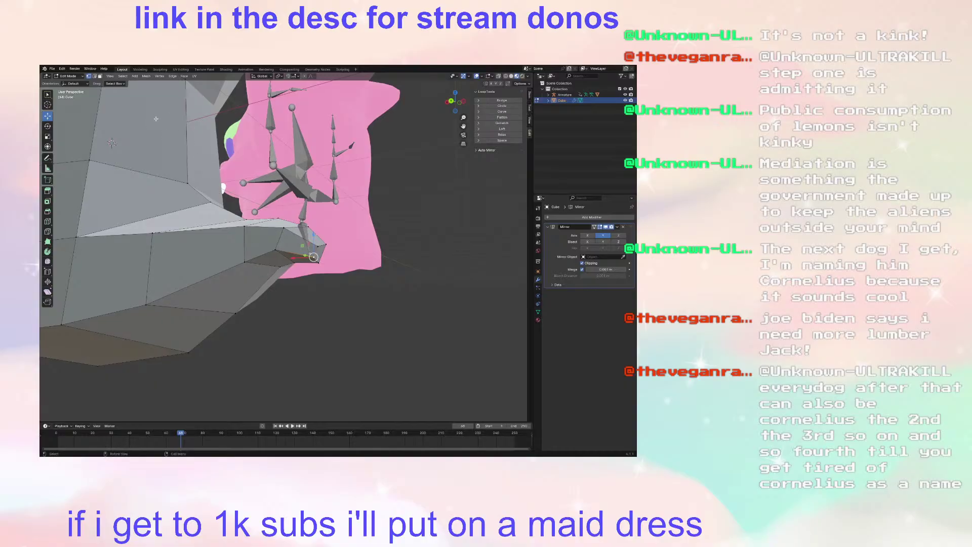
pyautogui.click(278, 192)
pyautogui.moveTo(277, 192); pyautogui.dragTo(238, 194, button='middle')
pyautogui.click(292, 243)
pyautogui.click(304, 254)
pyautogui.moveTo(305, 238); pyautogui.dragTo(277, 265, button='middle')
pyautogui.click(48, 126)
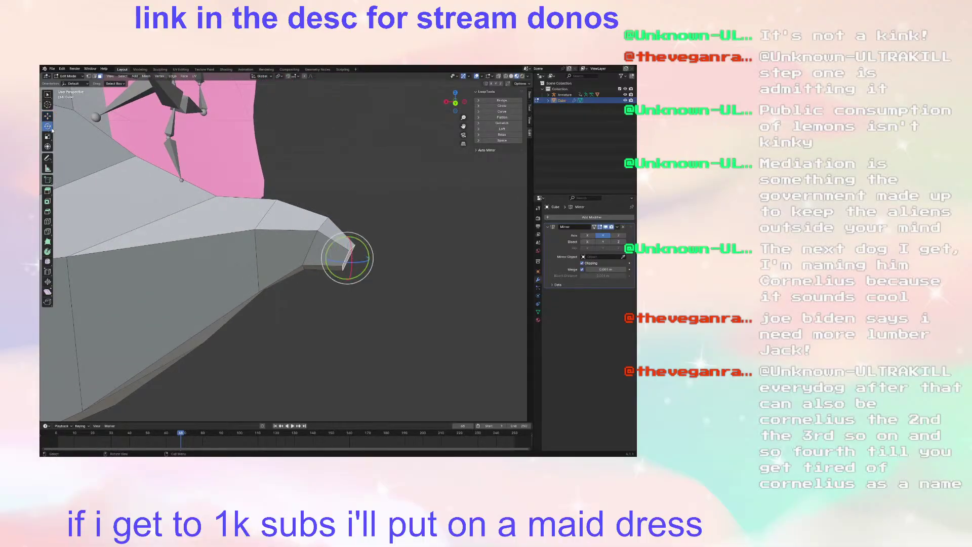
pyautogui.moveTo(360, 242)
pyautogui.mouseDown()
pyautogui.moveTo(366, 252)
pyautogui.moveTo(356, 248)
pyautogui.mouseUp()
# Step: Select the side edge at the joint behind the toe tip and move it back along X
pyautogui.click(51, 118)
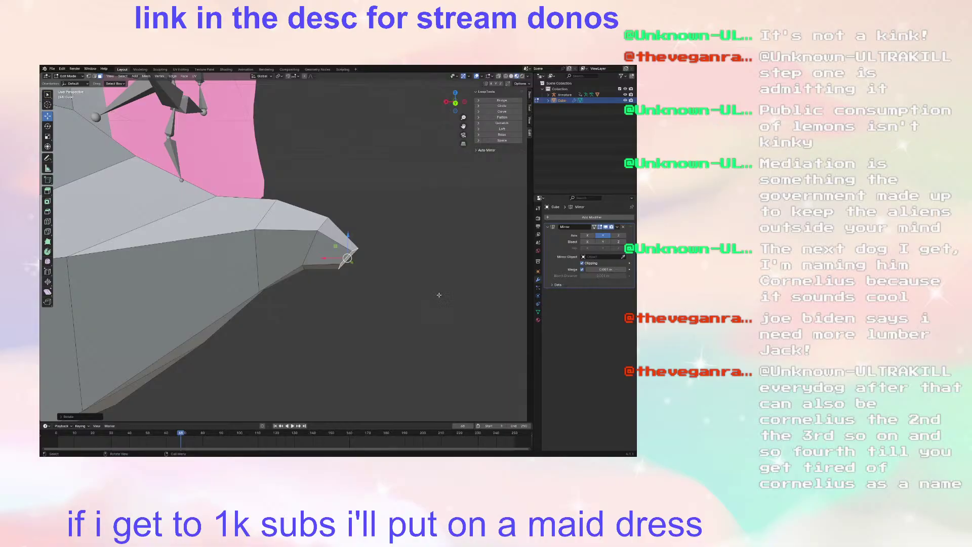
pyautogui.click(311, 246)
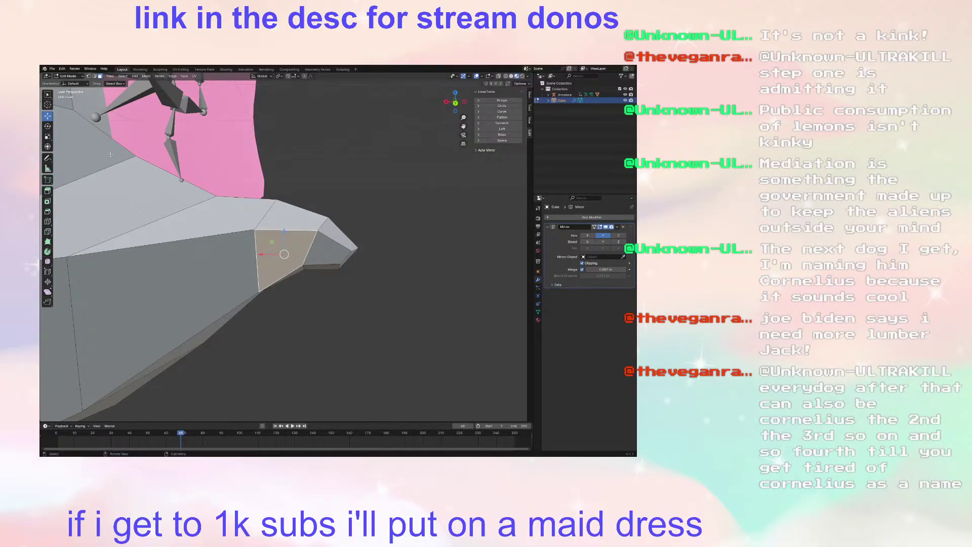
pyautogui.click(94, 75)
pyautogui.click(326, 167)
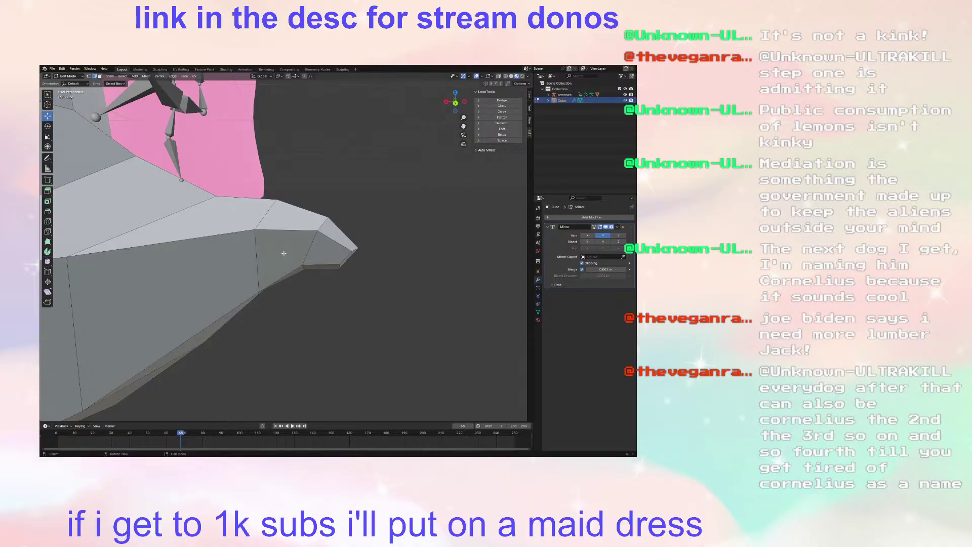
pyautogui.click(324, 234)
pyautogui.moveTo(321, 223); pyautogui.dragTo(315, 256, button='middle')
pyautogui.moveTo(295, 238); pyautogui.dragTo(280, 252)
# Step: Select the side edge and its adjoining edge at the toe's base, move them along X and scale them
pyautogui.click(264, 221)
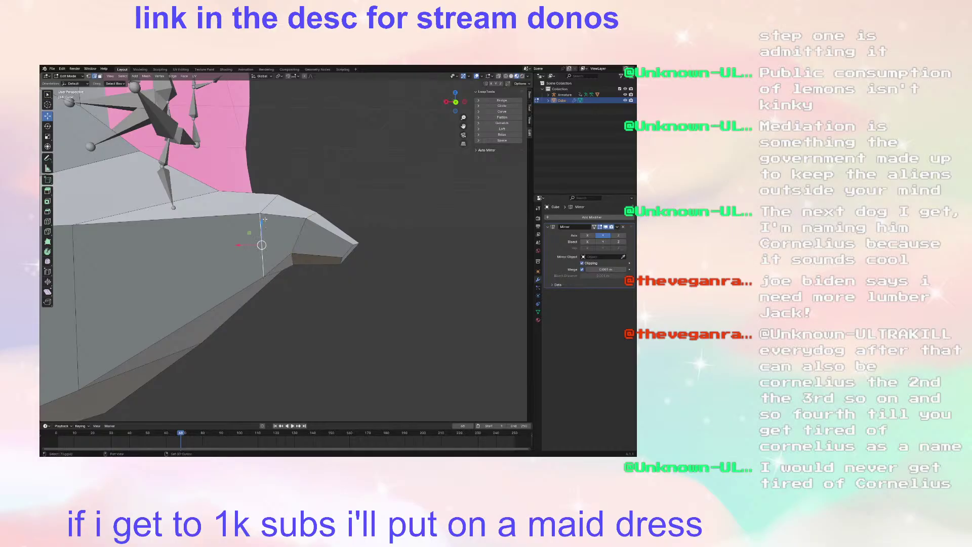
pyautogui.moveTo(269, 207); pyautogui.dragTo(282, 228, button='middle')
pyautogui.keyDown('shift'); pyautogui.click(276, 228); pyautogui.keyUp('shift')
pyautogui.press('g')
pyautogui.press('x')
pyautogui.click(257, 249)
pyautogui.press('s')
pyautogui.click(282, 243)
# Step: Reposition the selected toe base edges freely and finish by shifting them along X
pyautogui.press('g')
pyautogui.click(293, 234)
pyautogui.press('g')
pyautogui.click(297, 215)
pyautogui.press('g')
pyautogui.click(289, 225)
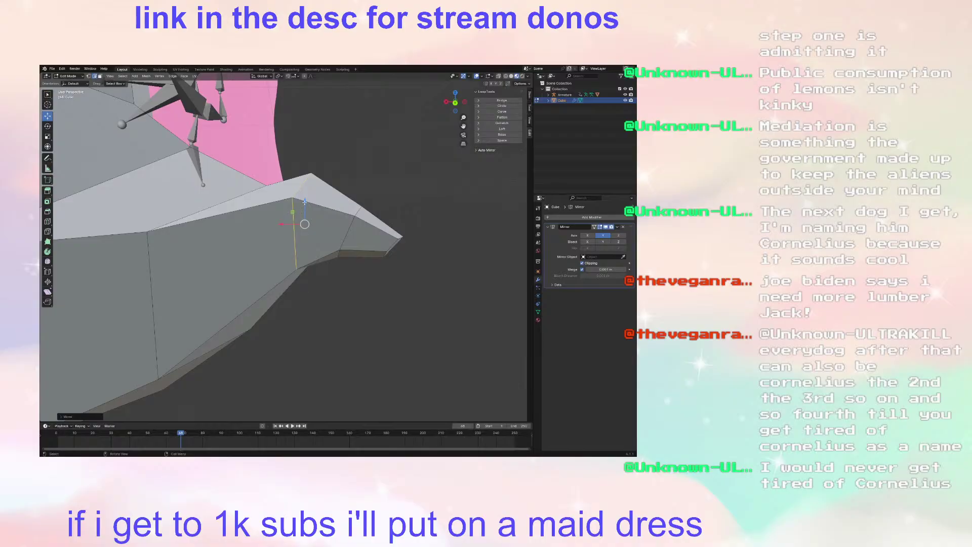
pyautogui.press('g')
pyautogui.click(304, 210)
pyautogui.press('g')
pyautogui.press('x')
pyautogui.click(304, 211)
# Step: Select the top centre vertex of the foot behind the toe and raise it slightly along Z
pyautogui.moveTo(304, 211); pyautogui.dragTo(269, 172, button='middle')
pyautogui.click(295, 220)
pyautogui.click(269, 172)
pyautogui.press('g')
pyautogui.press('z')
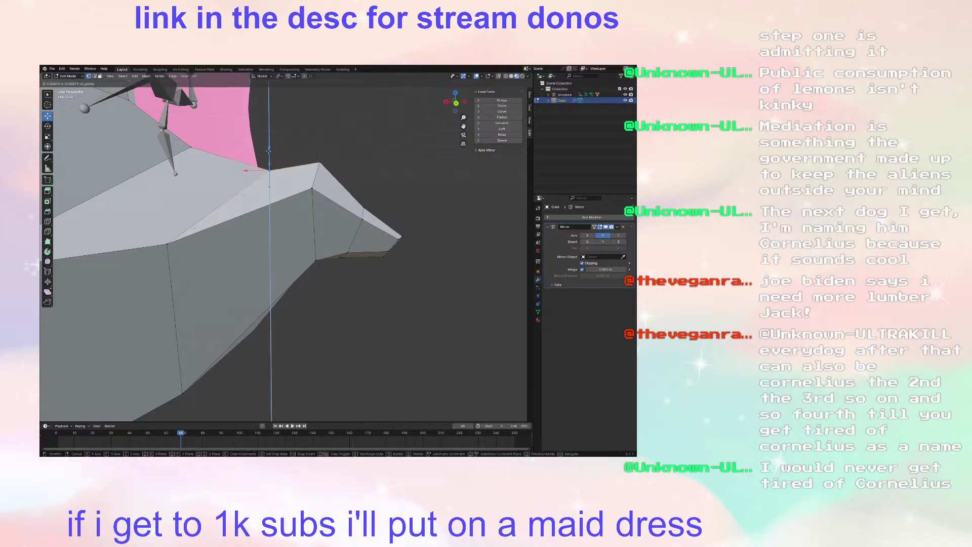
pyautogui.click(277, 157)
pyautogui.moveTo(269, 149); pyautogui.dragTo(269, 153)
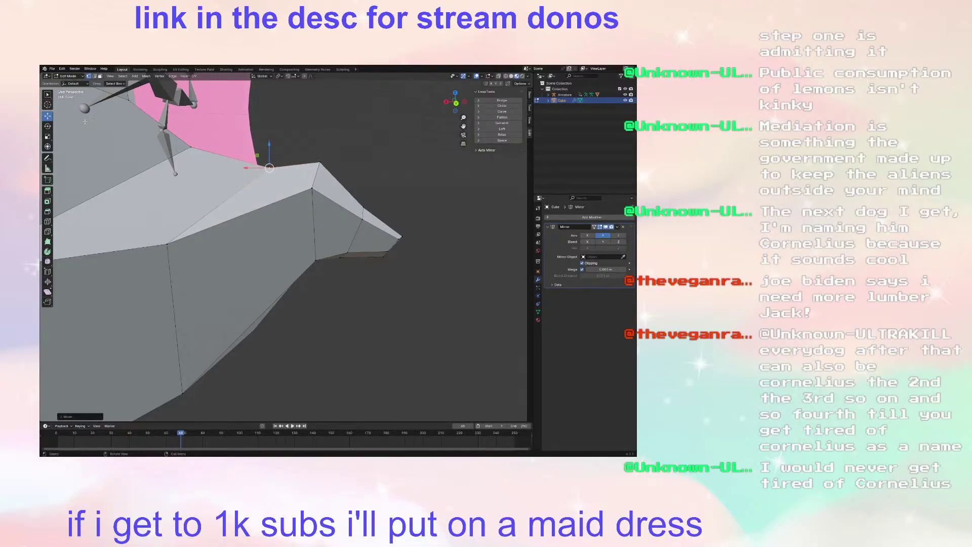
# Step: Shift the selected top vertex of the foot along X
pyautogui.moveTo(338, 202)
pyautogui.mouseDown(button='middle')
pyautogui.moveTo(244, 213)
pyautogui.moveTo(332, 203)
pyautogui.mouseUp(button='middle')
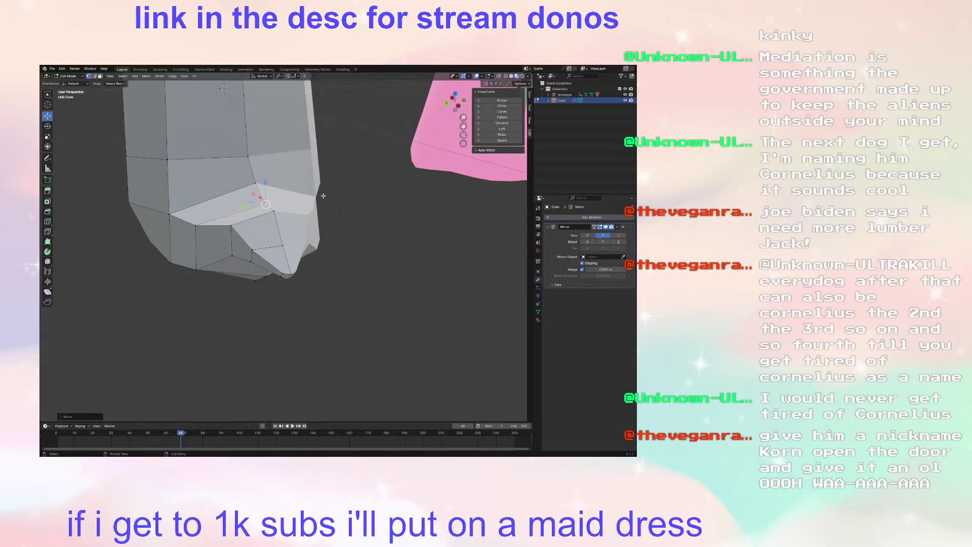
pyautogui.scroll(3, 323, 195)
pyautogui.moveTo(321, 219); pyautogui.dragTo(368, 275, button='middle')
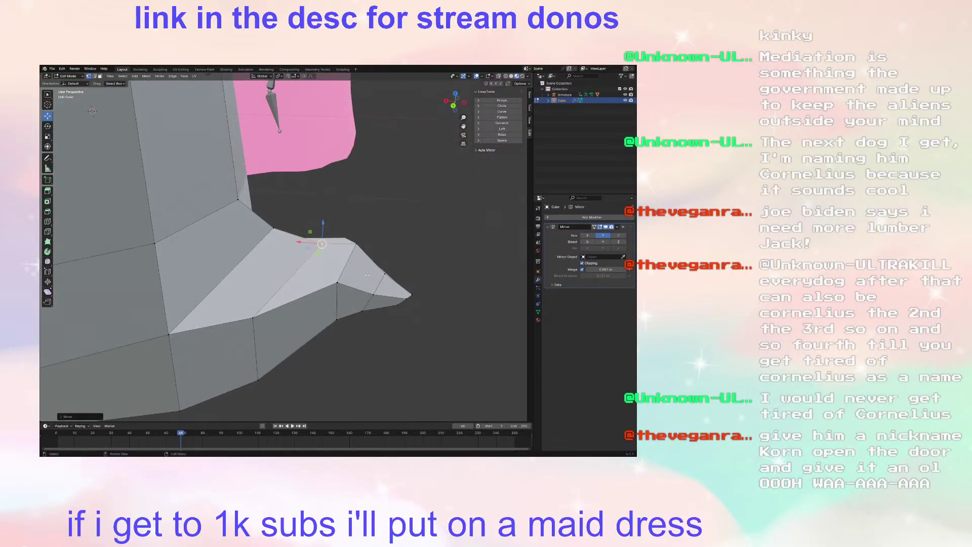
pyautogui.moveTo(304, 240); pyautogui.dragTo(314, 218)
pyautogui.scroll(-4, 270, 224)
pyautogui.moveTo(270, 223); pyautogui.dragTo(300, 220, button='middle')
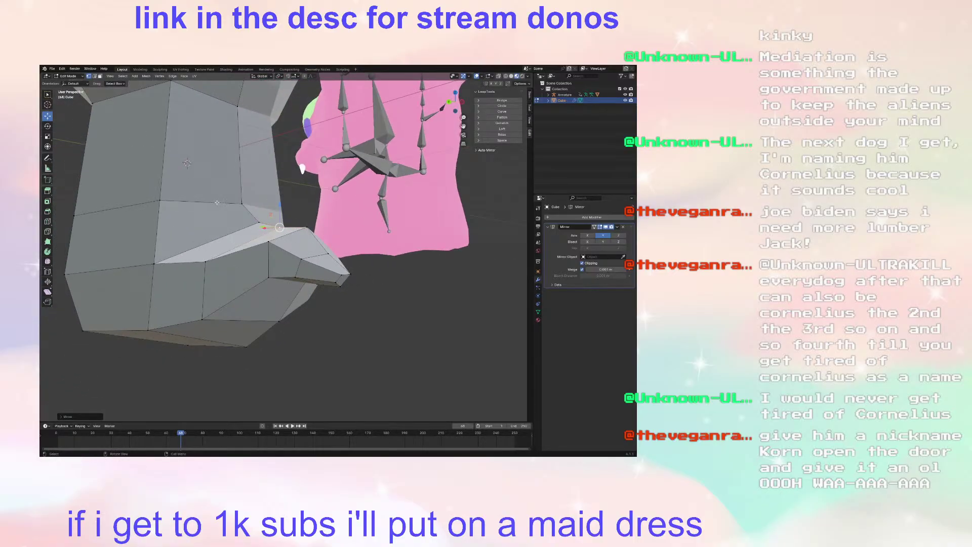
# Step: Select the lower side vertex at the toe's base and move it outward
pyautogui.moveTo(238, 243); pyautogui.dragTo(281, 263, button='middle')
pyautogui.click(236, 267)
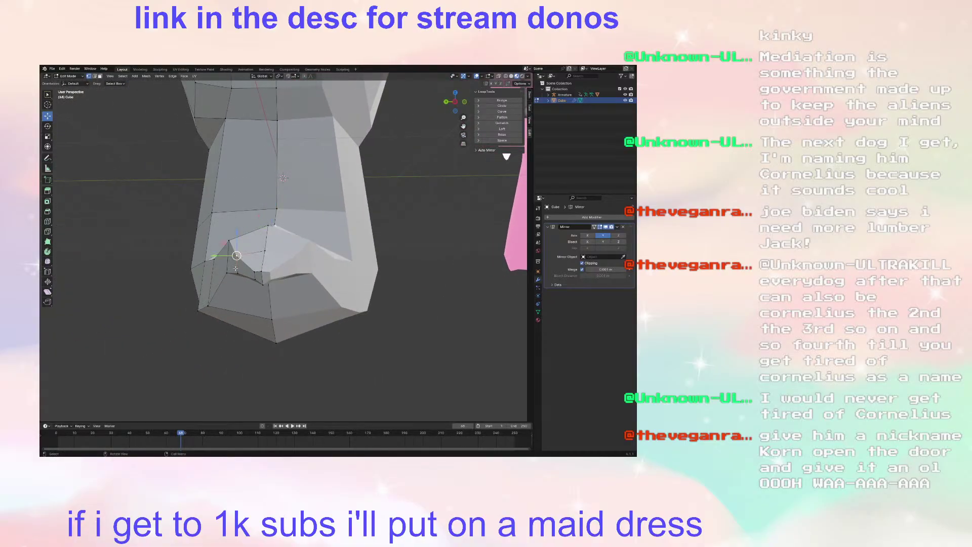
pyautogui.moveTo(236, 255); pyautogui.dragTo(224, 276)
pyautogui.moveTo(224, 276); pyautogui.dragTo(231, 280, button='middle')
pyautogui.scroll(1, 244, 274)
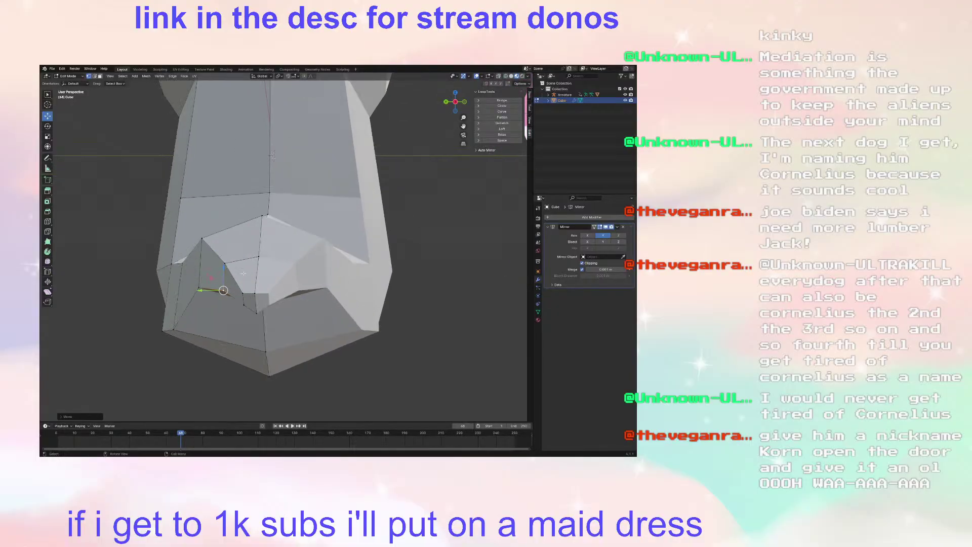
# Step: Move the toe tip's end face back along X and rotate it to tilt upward
pyautogui.moveTo(284, 253); pyautogui.dragTo(304, 268, button='middle')
pyautogui.scroll(3, 332, 283)
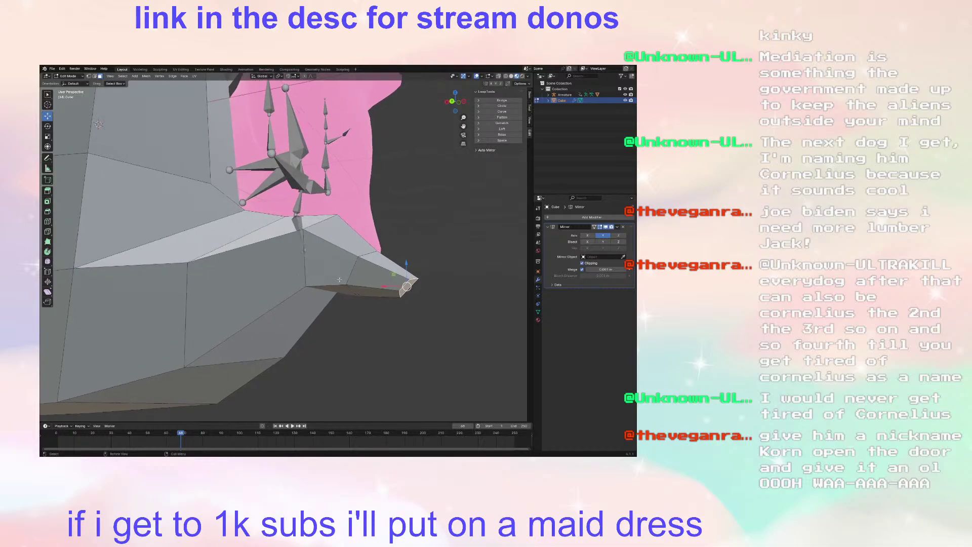
pyautogui.moveTo(393, 282); pyautogui.dragTo(396, 264)
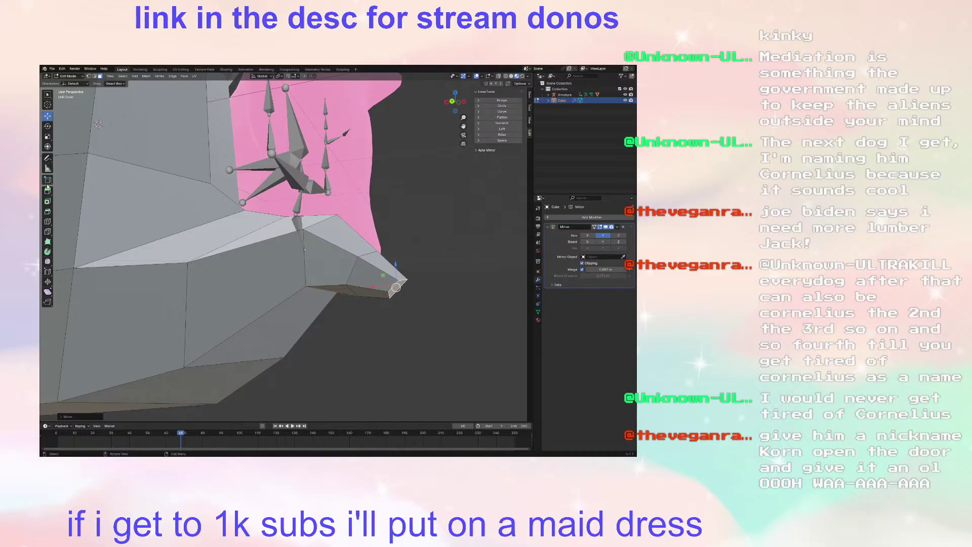
pyautogui.click(48, 127)
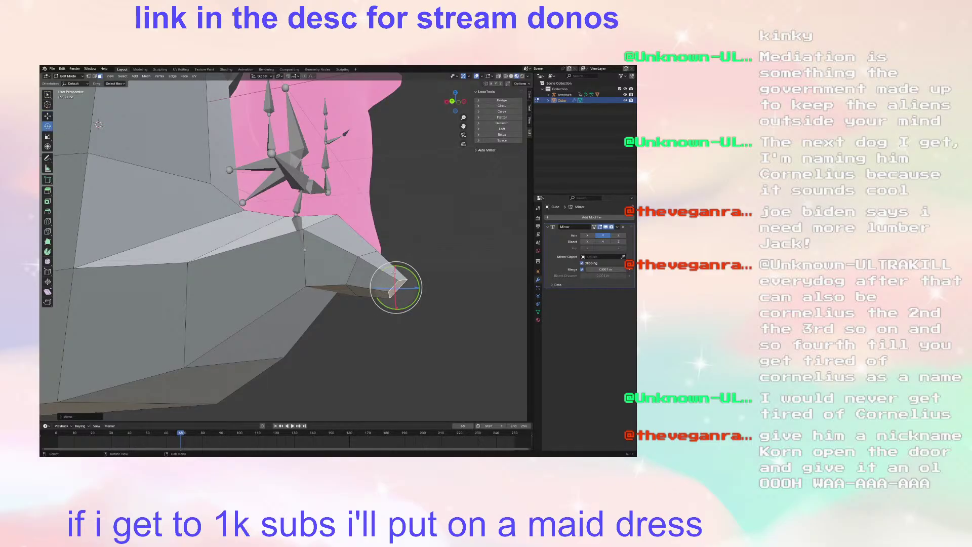
pyautogui.moveTo(392, 271); pyautogui.dragTo(334, 286)
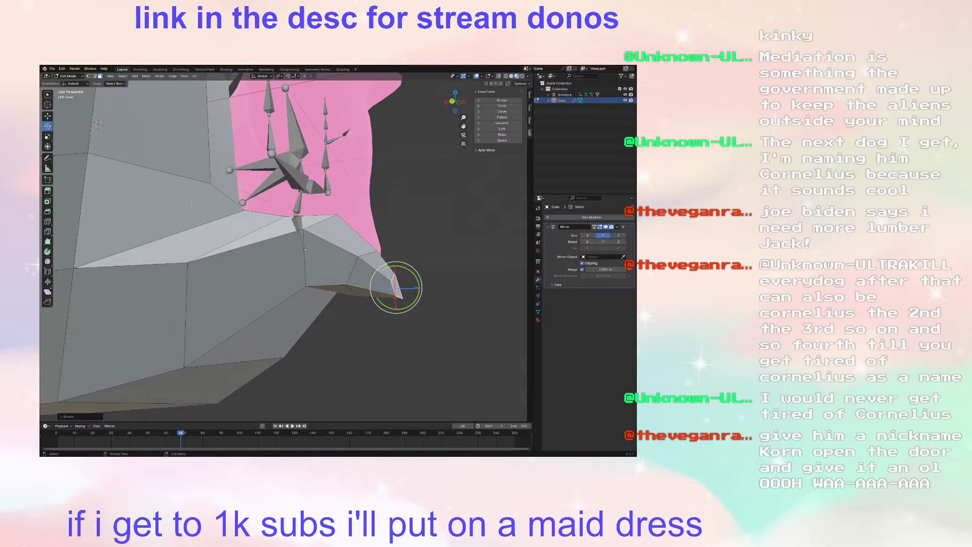
# Step: Extrude the tilted toe end face forward into a further segment and scale its end down
pyautogui.click(48, 190)
pyautogui.moveTo(414, 282); pyautogui.dragTo(450, 273)
pyautogui.press('s')
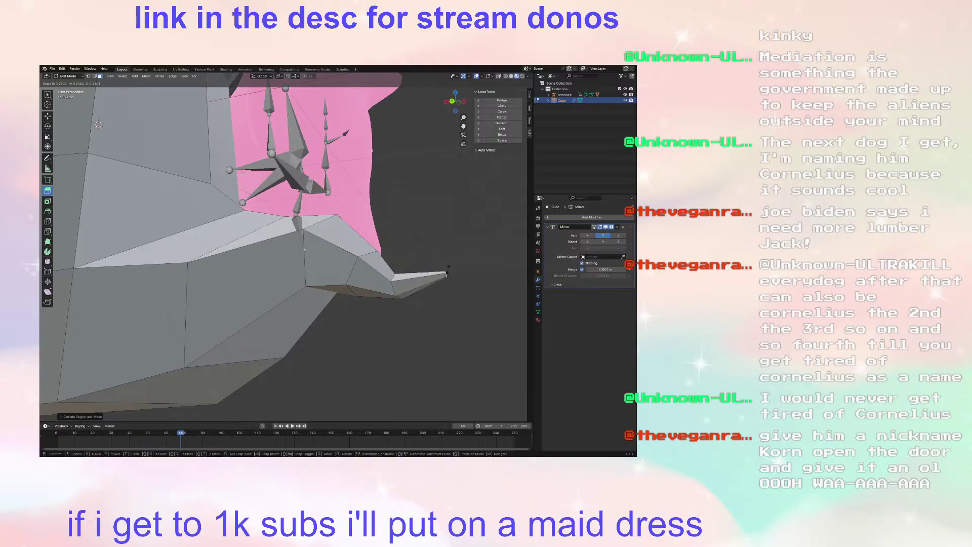
pyautogui.click(449, 272)
# Step: Move the end face of the new toe segment along Y to the mirror centre
pyautogui.moveTo(449, 272); pyautogui.dragTo(380, 244, button='middle')
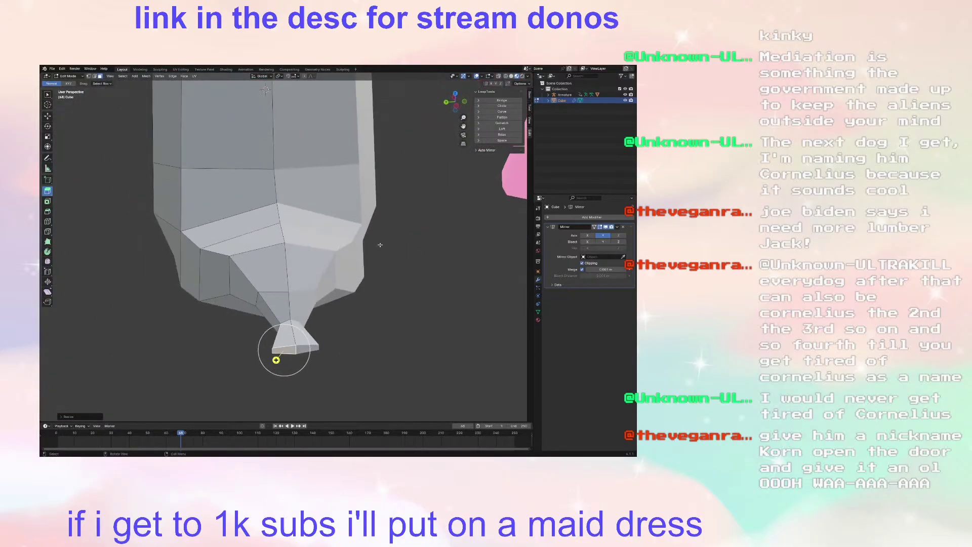
pyautogui.click(48, 117)
pyautogui.moveTo(263, 350); pyautogui.dragTo(281, 332)
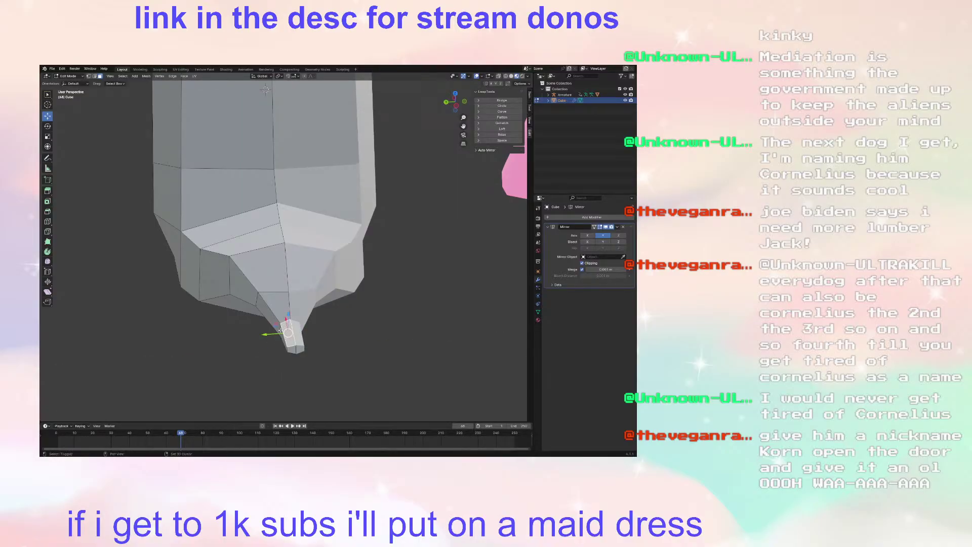
# Step: Select the outer side edge where the new toe segment begins and scale it
pyautogui.click(269, 313)
pyautogui.click(257, 328)
pyautogui.moveTo(278, 331); pyautogui.dragTo(304, 335, button='middle')
pyautogui.press('s')
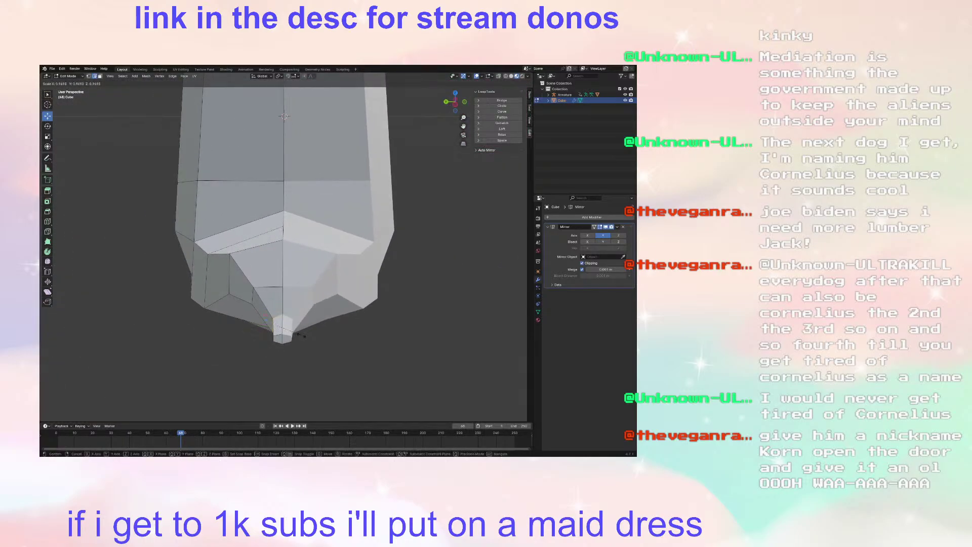
pyautogui.click(314, 337)
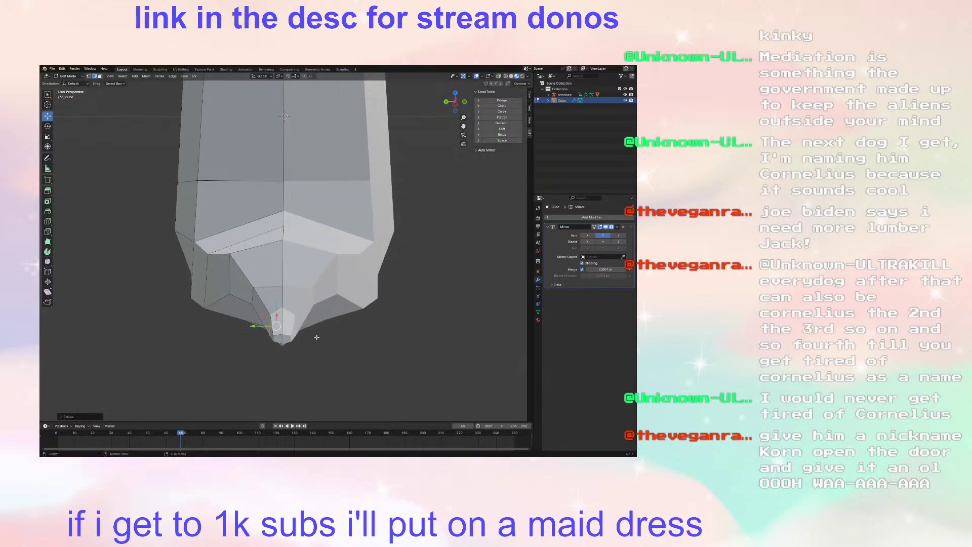
# Step: Scale up the selected outer side edge where the last toe segment begins
pyautogui.moveTo(314, 337); pyautogui.dragTo(322, 323, button='middle')
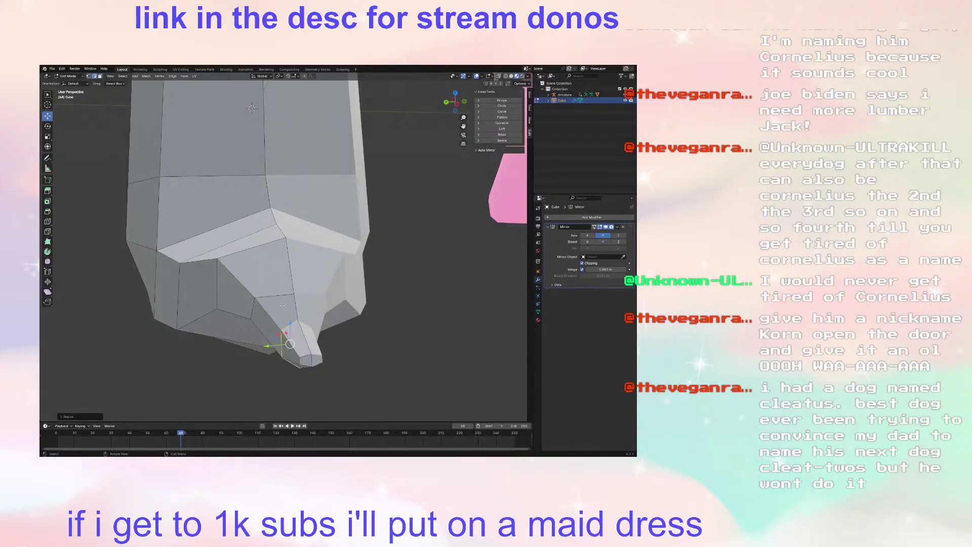
pyautogui.moveTo(245, 301); pyautogui.dragTo(284, 314, button='middle')
pyautogui.press('s')
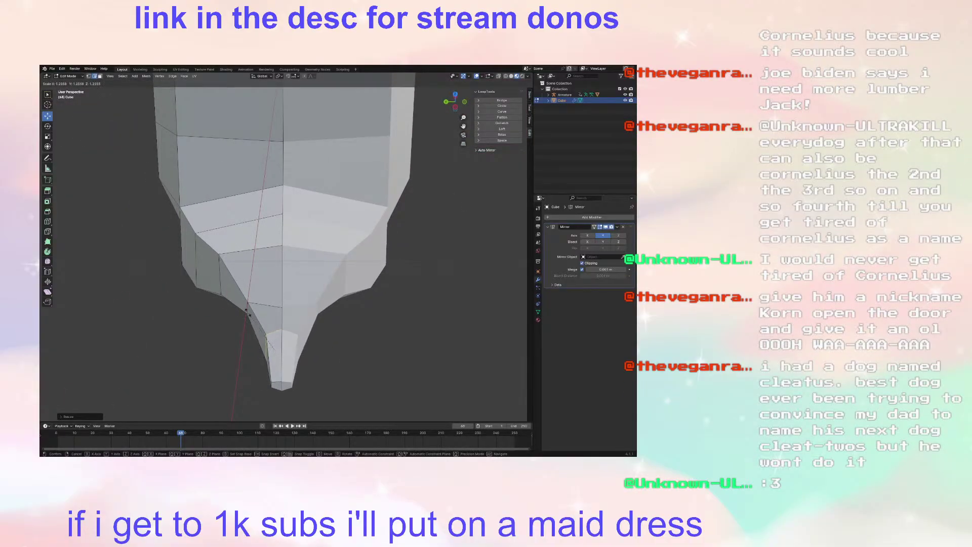
pyautogui.click(226, 308)
# Step: Add two neighbouring edges on the toe's outer side to the selection and scale them together
pyautogui.moveTo(252, 302); pyautogui.dragTo(354, 294, button='middle')
pyautogui.keyDown('shift'); pyautogui.click(314, 289); pyautogui.keyUp('shift')
pyautogui.keyDown('shift'); pyautogui.click(312, 311); pyautogui.keyUp('shift')
pyautogui.scroll(1, 271, 331)
pyautogui.press('s')
pyautogui.click(285, 332)
# Step: Select the underside vertex near the base of the toe and move it down along Z, then deselect it
pyautogui.moveTo(317, 347); pyautogui.dragTo(349, 301, button='middle')
pyautogui.click(316, 362)
pyautogui.moveTo(313, 365); pyautogui.dragTo(310, 326, button='middle')
pyautogui.moveTo(287, 295); pyautogui.dragTo(273, 320)
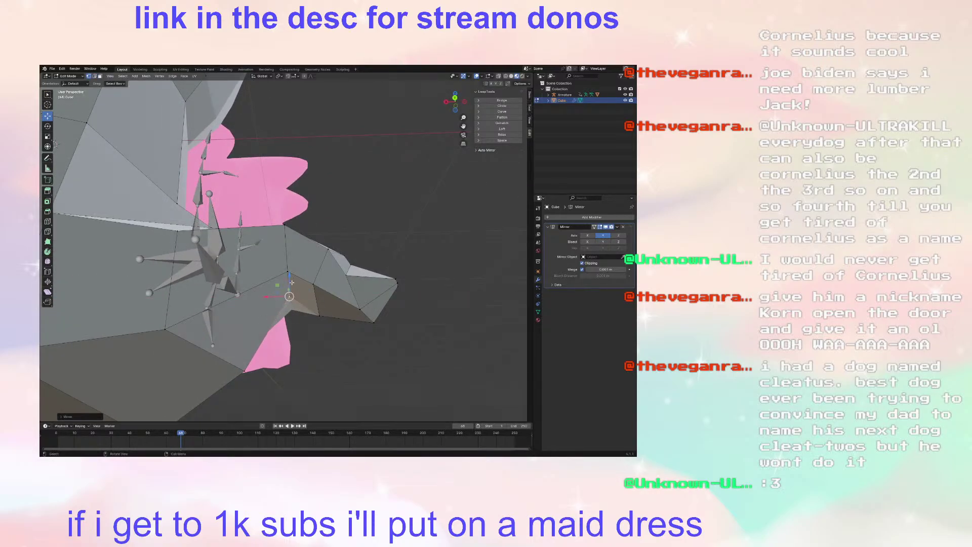
pyautogui.moveTo(289, 276); pyautogui.dragTo(259, 273, button='middle')
pyautogui.moveTo(285, 274); pyautogui.dragTo(285, 285)
pyautogui.moveTo(285, 284); pyautogui.dragTo(313, 303, button='middle')
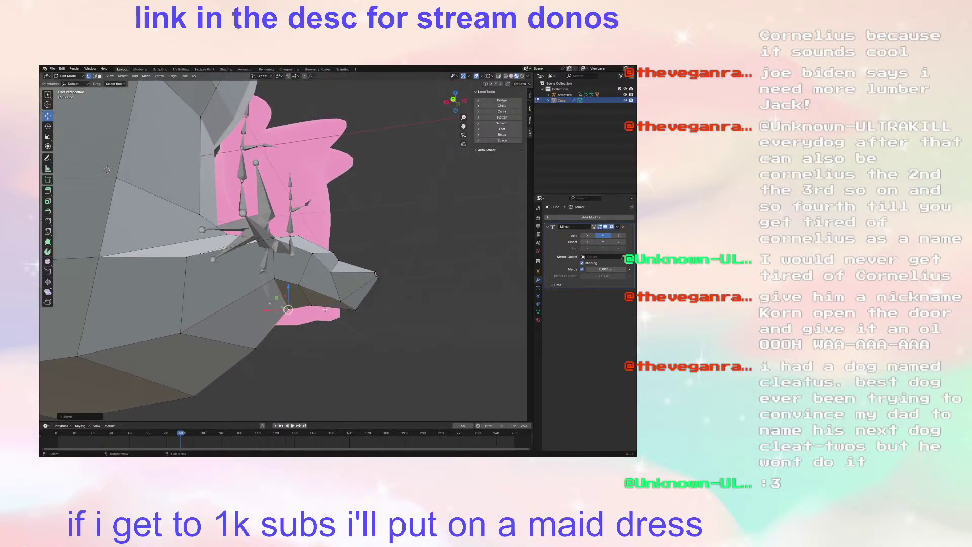
pyautogui.moveTo(311, 285); pyautogui.dragTo(311, 290)
pyautogui.moveTo(312, 290); pyautogui.dragTo(354, 318, button='middle')
pyautogui.scroll(-3, 353, 318)
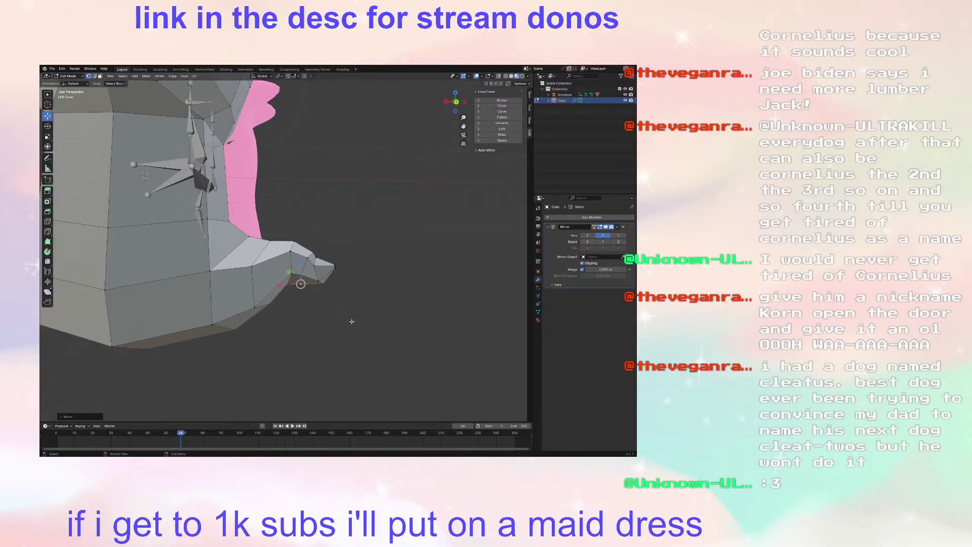
pyautogui.click(352, 321)
# Step: Select the two outer side vertices where the last toe segment begins and move them outward along Y
pyautogui.scroll(-2, 352, 322)
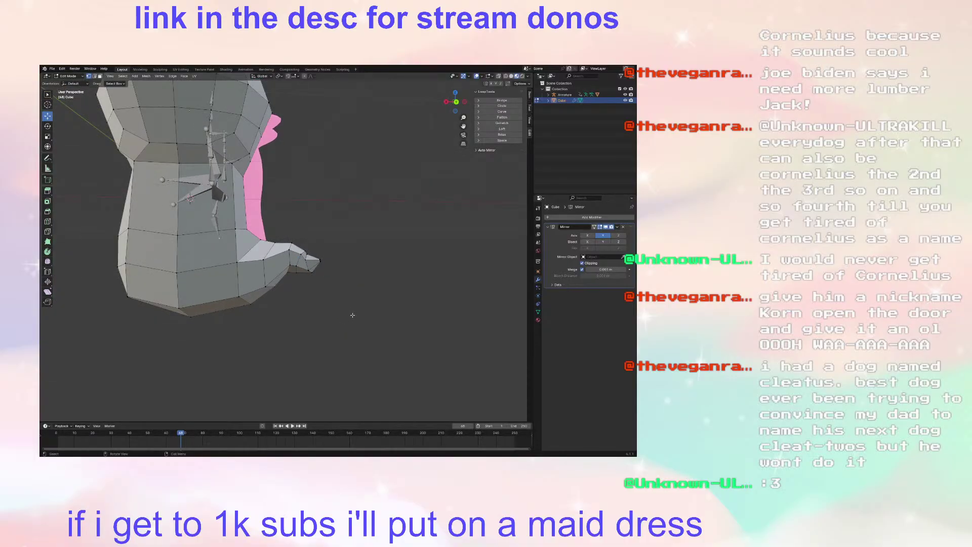
pyautogui.moveTo(353, 315); pyautogui.dragTo(353, 311, button='middle')
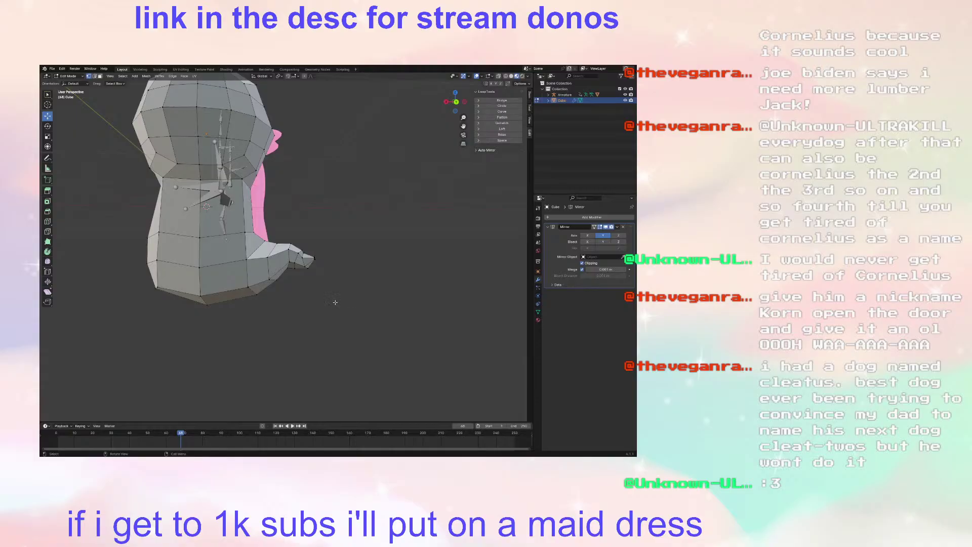
pyautogui.scroll(5, 340, 304)
pyautogui.moveTo(343, 317); pyautogui.dragTo(332, 323, button='middle')
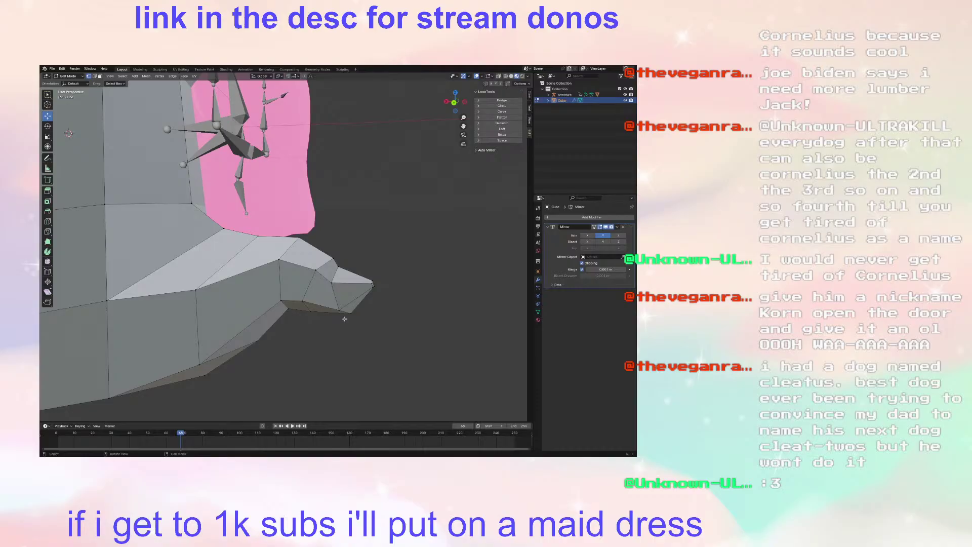
pyautogui.moveTo(307, 313); pyautogui.dragTo(271, 349, button='middle')
pyautogui.click(269, 329)
pyautogui.scroll(2, 308, 328)
pyautogui.keyDown('shift'); pyautogui.click(313, 334); pyautogui.keyUp('shift')
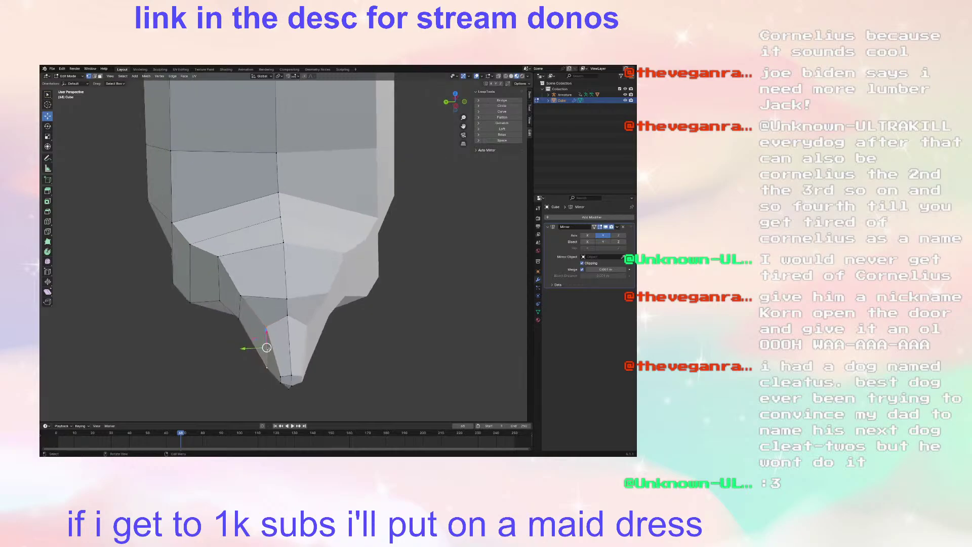
pyautogui.moveTo(254, 349); pyautogui.dragTo(245, 358)
# Step: Select the top ridge vertex just before the last toe segment and reposition it to reshape the ridge
pyautogui.moveTo(245, 358); pyautogui.dragTo(342, 324, button='middle')
pyautogui.scroll(1, 349, 304)
pyautogui.click(363, 263)
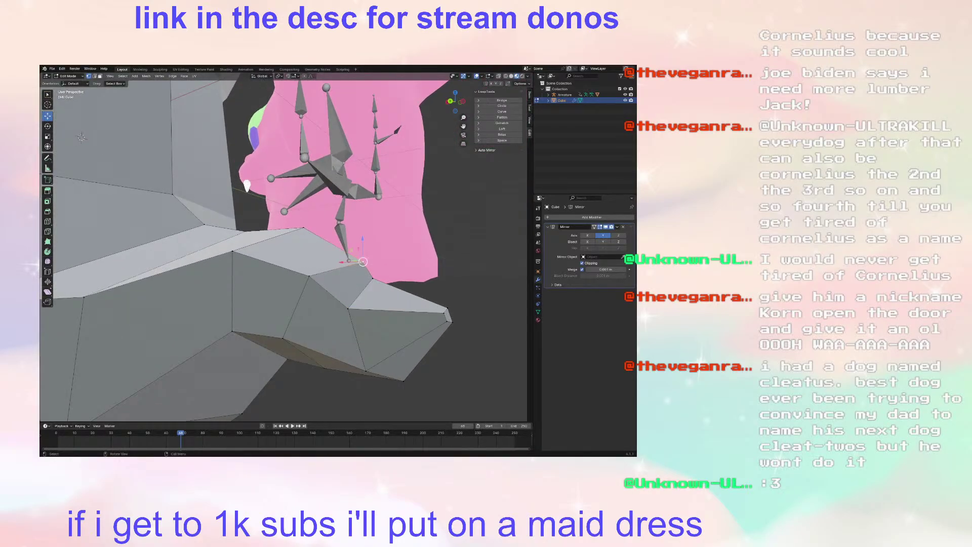
pyautogui.moveTo(350, 263); pyautogui.dragTo(368, 310, button='middle')
pyautogui.moveTo(348, 267); pyautogui.dragTo(356, 249)
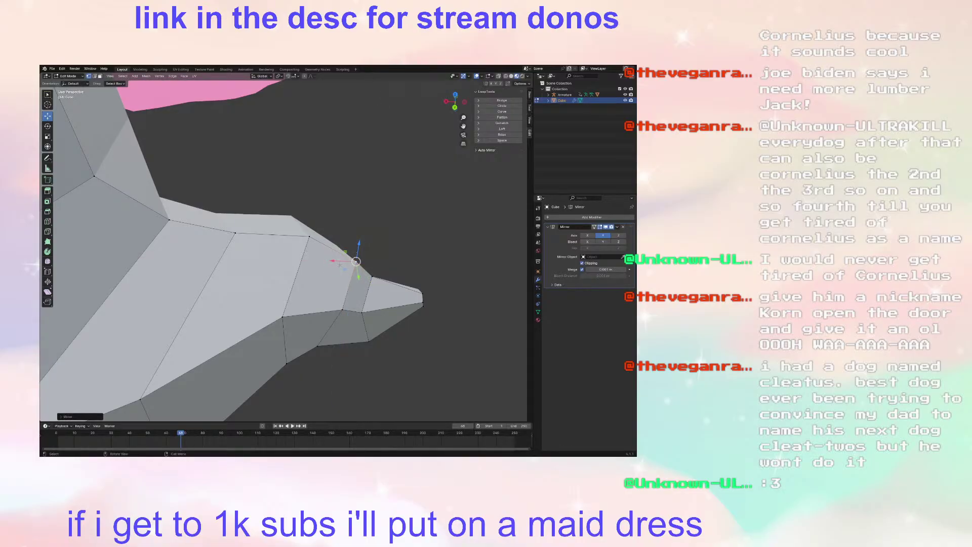
pyautogui.moveTo(344, 272); pyautogui.dragTo(226, 275, button='middle')
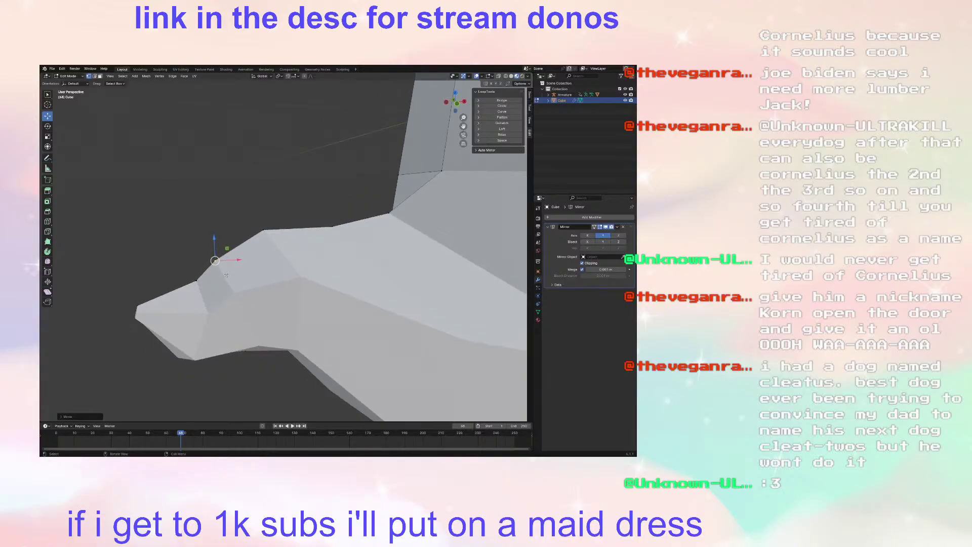
pyautogui.moveTo(233, 263); pyautogui.dragTo(244, 275)
# Step: Select a vertex near the end of the toe and adjust its position with two moves
pyautogui.moveTo(267, 286); pyautogui.dragTo(374, 343, button='middle')
pyautogui.click(388, 336)
pyautogui.moveTo(372, 350); pyautogui.dragTo(351, 360)
pyautogui.moveTo(376, 330); pyautogui.dragTo(365, 348)
pyautogui.moveTo(358, 352)
pyautogui.mouseDown(button='middle')
pyautogui.moveTo(342, 367)
pyautogui.moveTo(329, 330)
pyautogui.moveTo(311, 363)
pyautogui.moveTo(340, 328)
pyautogui.moveTo(363, 369)
pyautogui.mouseUp(button='middle')
pyautogui.scroll(5, 363, 368)
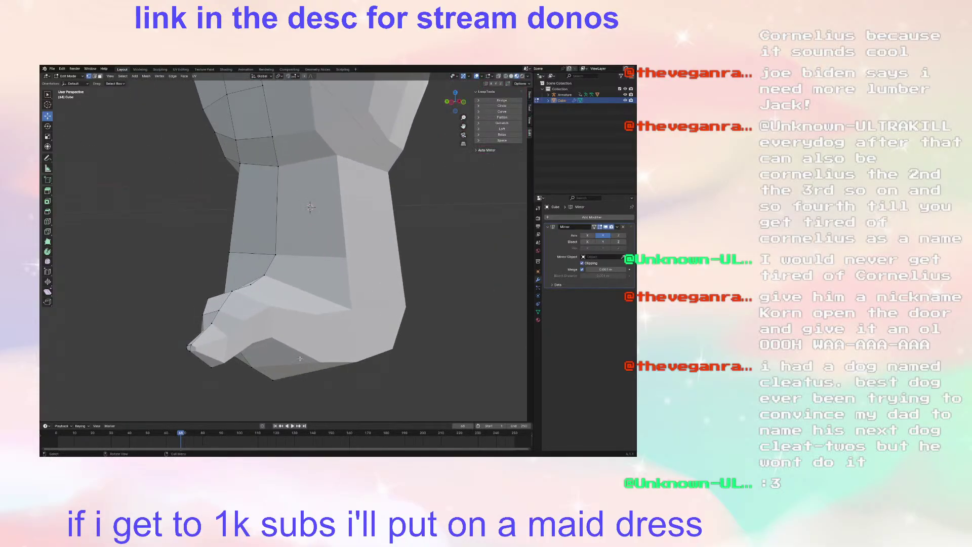
# Step: Select a vertex on the small end face of the toe tip and move it along Y
pyautogui.moveTo(426, 339); pyautogui.dragTo(393, 369, button='middle')
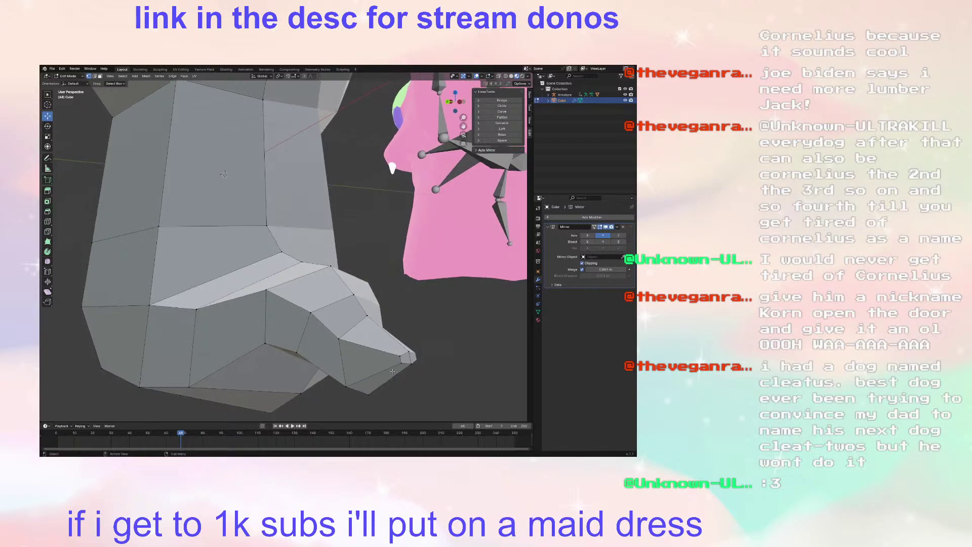
pyautogui.click(399, 358)
pyautogui.press('g')
pyautogui.press('y')
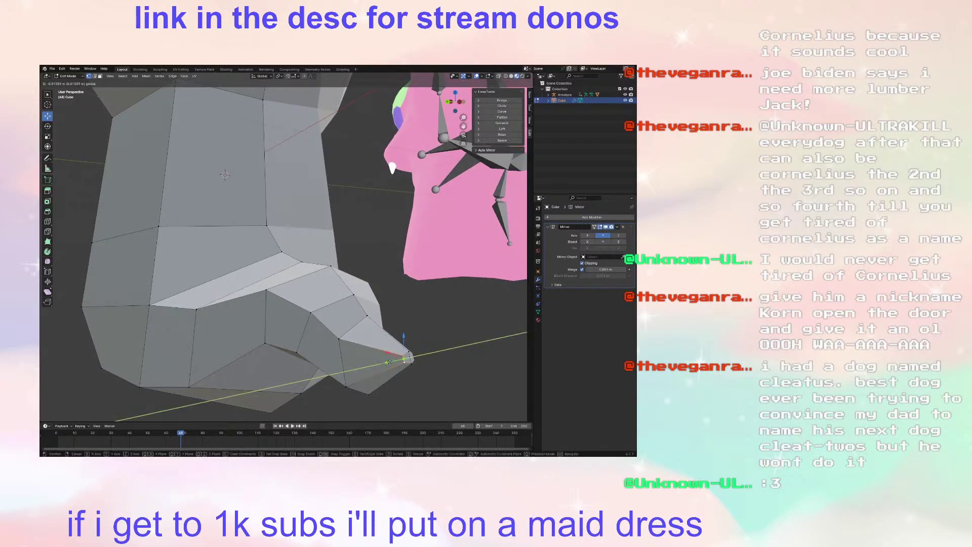
pyautogui.click(389, 361)
# Step: Move the top vertex where the last toe segment begins along Z
pyautogui.moveTo(389, 362); pyautogui.dragTo(295, 317, button='middle')
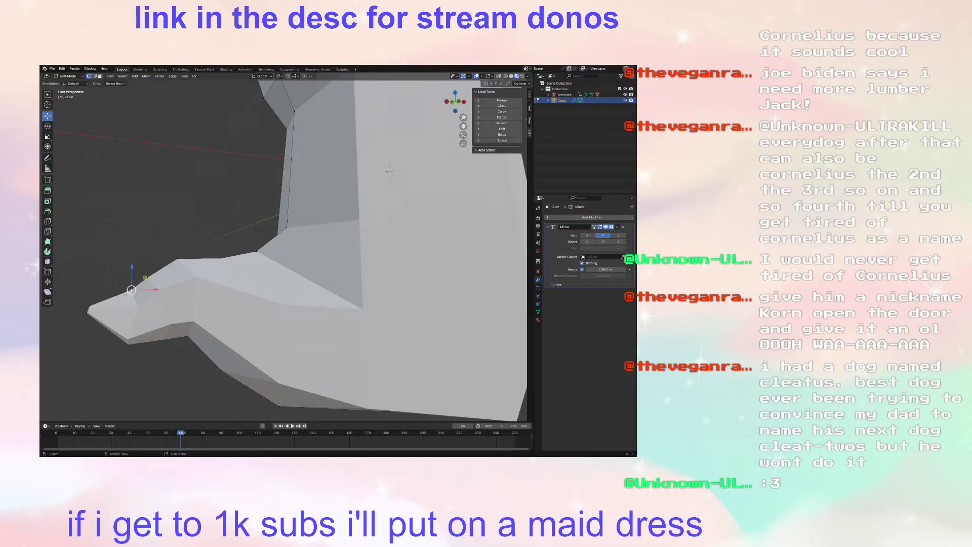
pyautogui.moveTo(149, 285); pyautogui.dragTo(347, 283, button='middle')
pyautogui.press('g')
pyautogui.press('z')
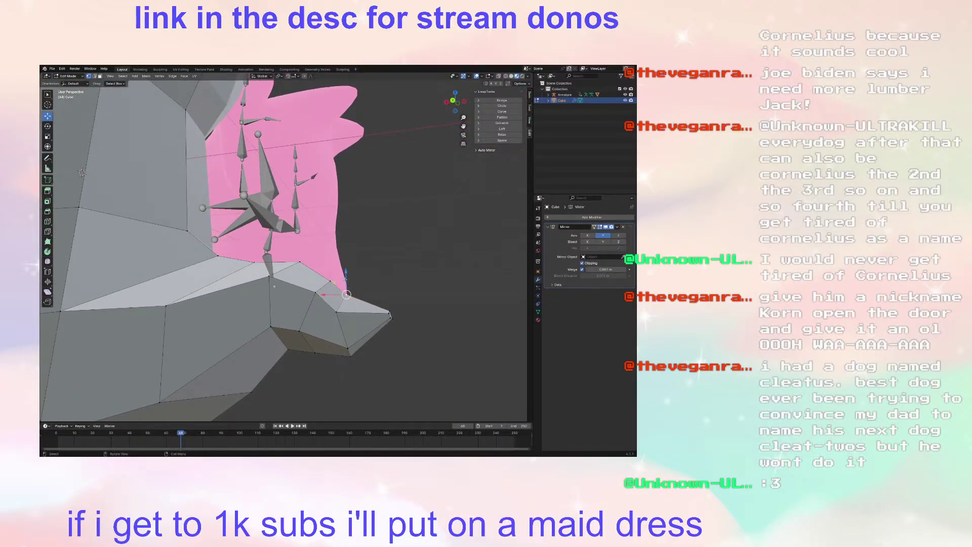
pyautogui.click(348, 282)
# Step: Move the outer side vertex where the last toe segment begins along Z and deselect it
pyautogui.moveTo(347, 281); pyautogui.dragTo(294, 335, button='middle')
pyautogui.press('g')
pyautogui.press('z')
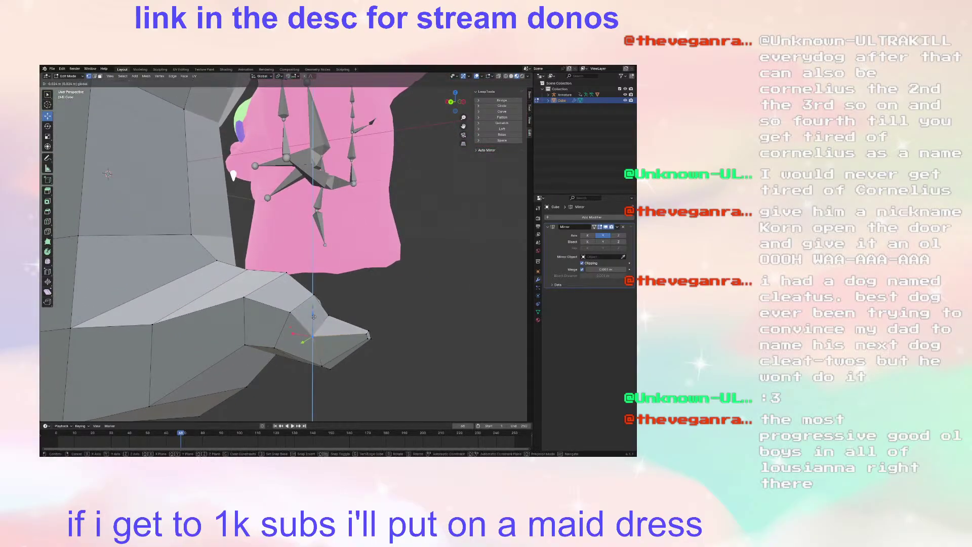
pyautogui.click(313, 317)
pyautogui.click(442, 323)
# Step: Select all faces of the rounded top section from both sides and move them up along Z to lengthen the shaft
pyautogui.moveTo(441, 323); pyautogui.dragTo(405, 346, button='middle')
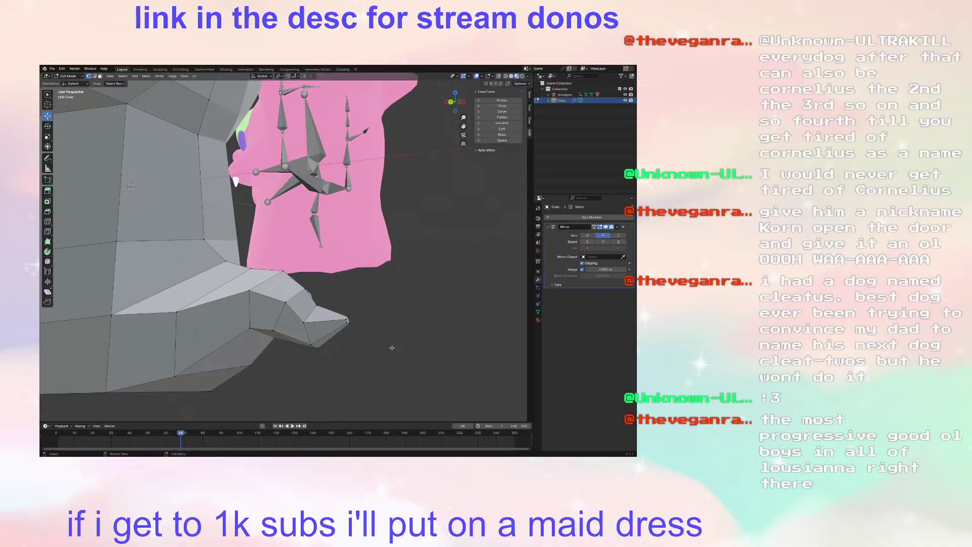
pyautogui.moveTo(380, 339); pyautogui.dragTo(303, 335, button='middle')
pyautogui.scroll(-8, 386, 351)
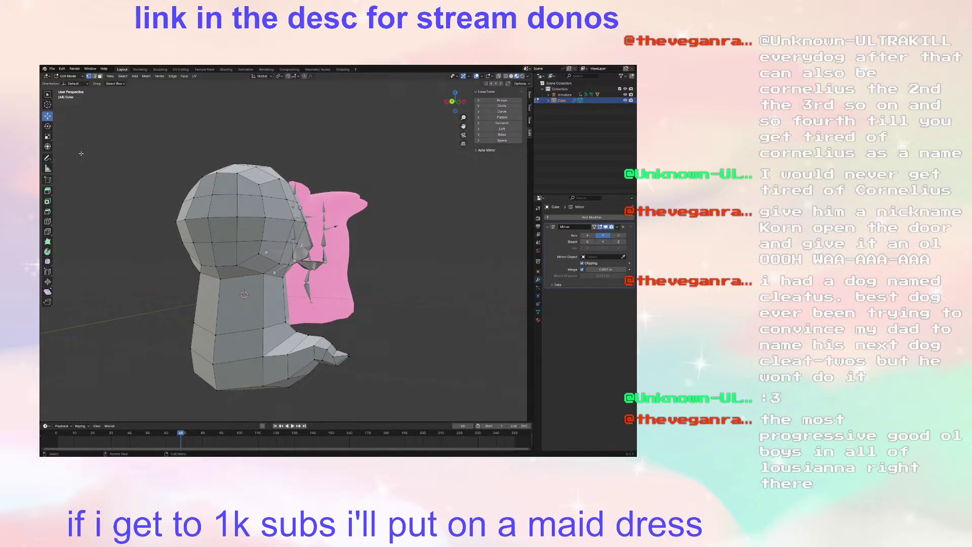
pyautogui.moveTo(162, 167); pyautogui.dragTo(399, 205, button='middle')
pyautogui.keyDown('shift'); pyautogui.moveTo(440, 200); pyautogui.dragTo(372, 291); pyautogui.keyUp('shift')
pyautogui.moveTo(373, 292); pyautogui.dragTo(244, 262, button='middle')
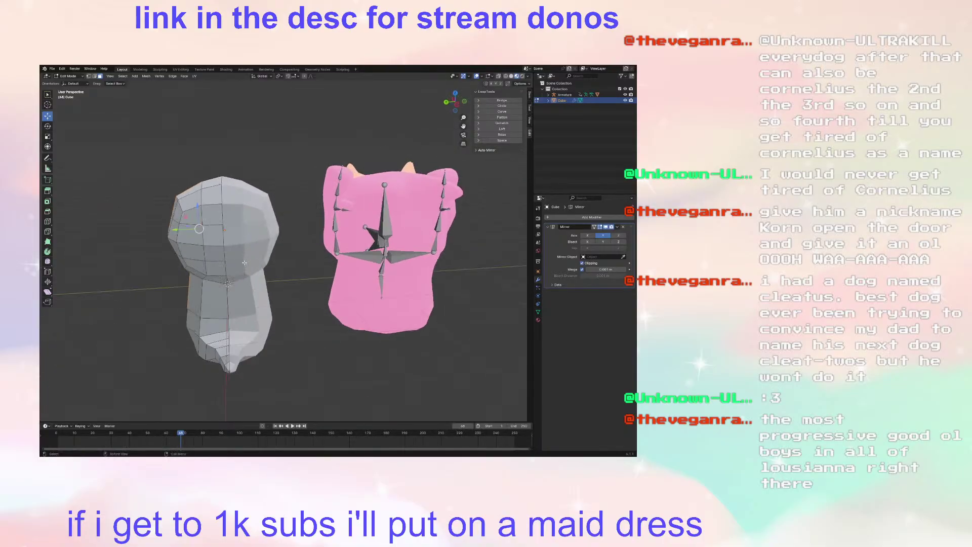
pyautogui.keyDown('shift'); pyautogui.moveTo(158, 175); pyautogui.dragTo(228, 318); pyautogui.keyUp('shift')
pyautogui.moveTo(228, 318); pyautogui.dragTo(327, 296, button='middle')
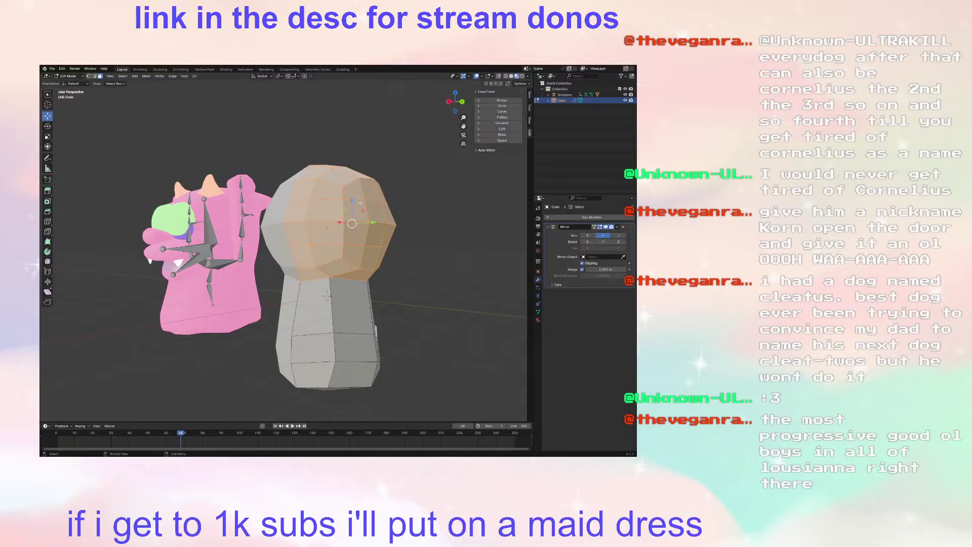
pyautogui.moveTo(355, 201); pyautogui.dragTo(354, 152)
pyautogui.moveTo(372, 203); pyautogui.dragTo(420, 256, button='middle')
pyautogui.scroll(-3, 406, 226)
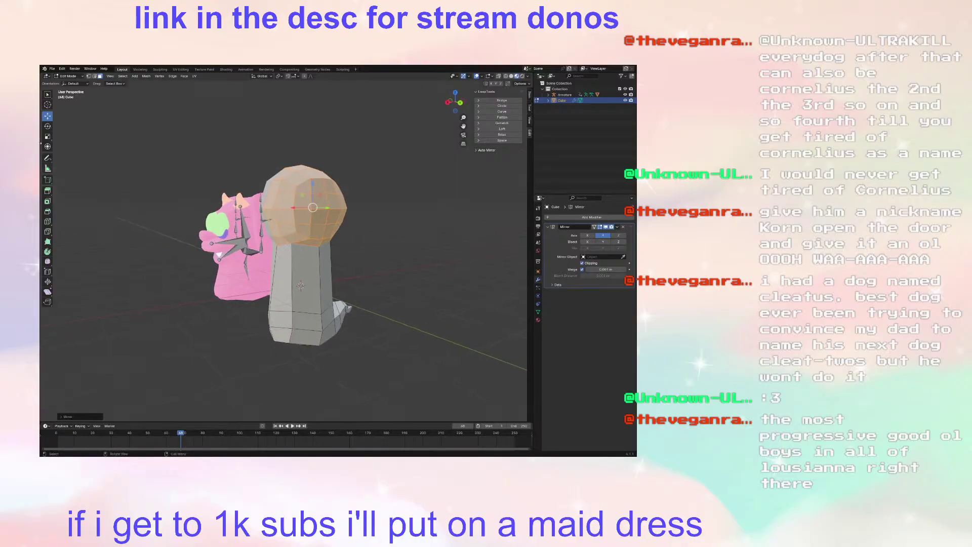
# Step: Add horizontal loop cuts around the stretched shaft below the rounded top section and return to the Move tool
pyautogui.click(95, 76)
pyautogui.click(75, 184)
pyautogui.click(47, 222)
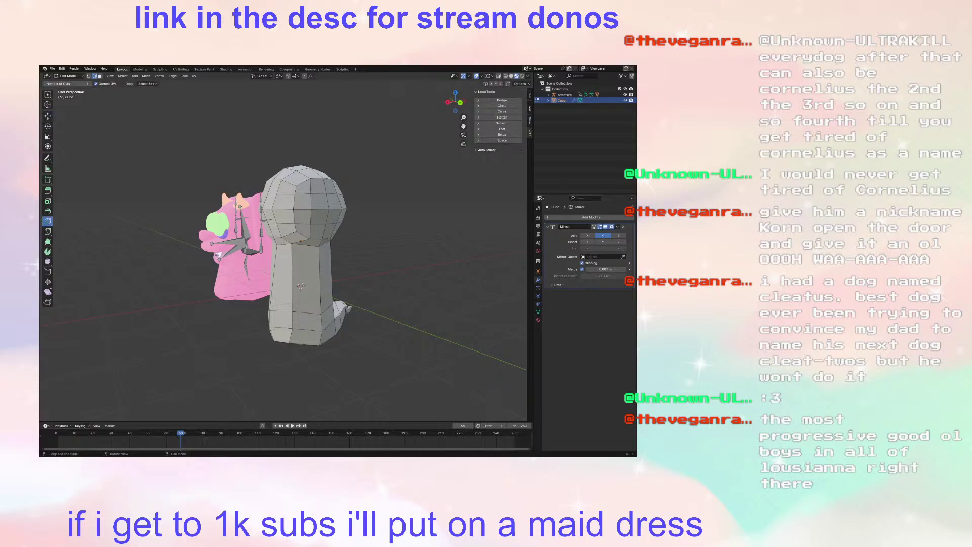
pyautogui.click(305, 268)
pyautogui.click(47, 117)
pyautogui.scroll(4, 384, 309)
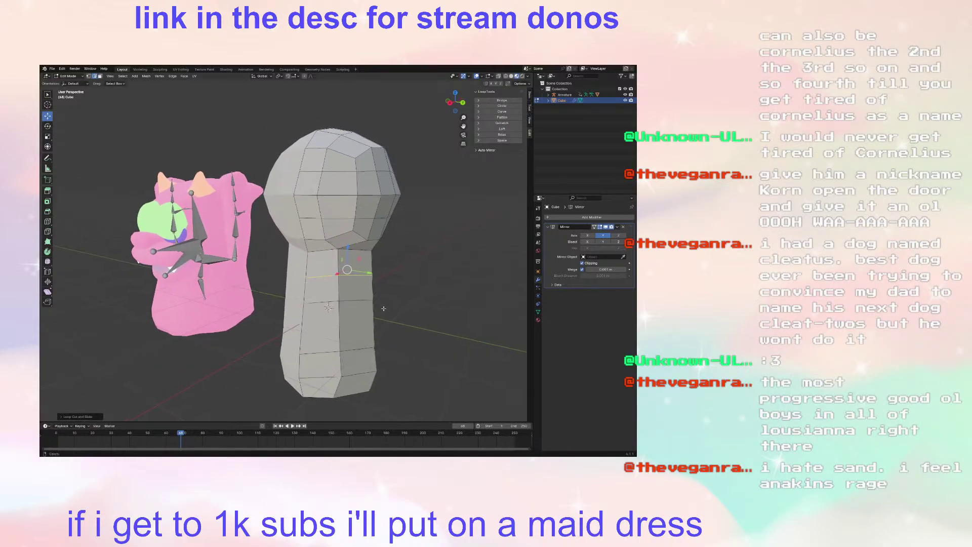
# Step: Select the edge loop where the rounded top section meets the shaft
pyautogui.moveTo(384, 309); pyautogui.dragTo(383, 302, button='middle')
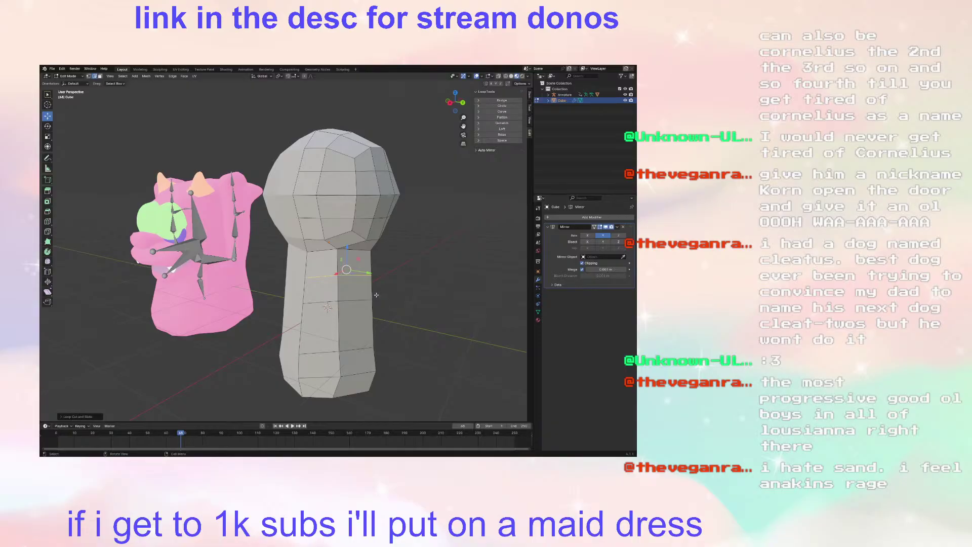
pyautogui.moveTo(368, 308); pyautogui.dragTo(324, 306, button='middle')
pyautogui.scroll(3, 347, 308)
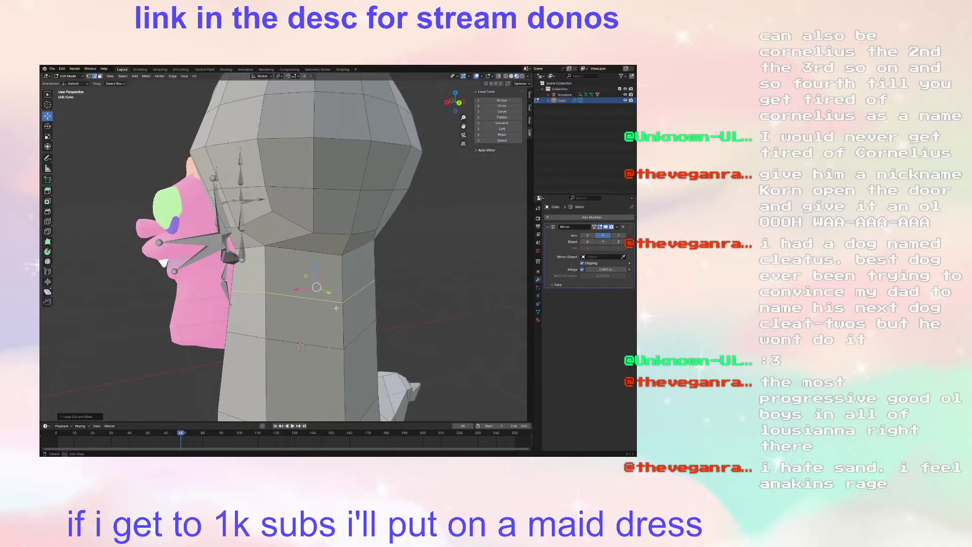
pyautogui.keyDown('alt'); pyautogui.keyDown('shift'); pyautogui.click(336, 251); pyautogui.keyUp('shift'); pyautogui.keyUp('alt')
pyautogui.moveTo(351, 251); pyautogui.dragTo(250, 243, button='middle')
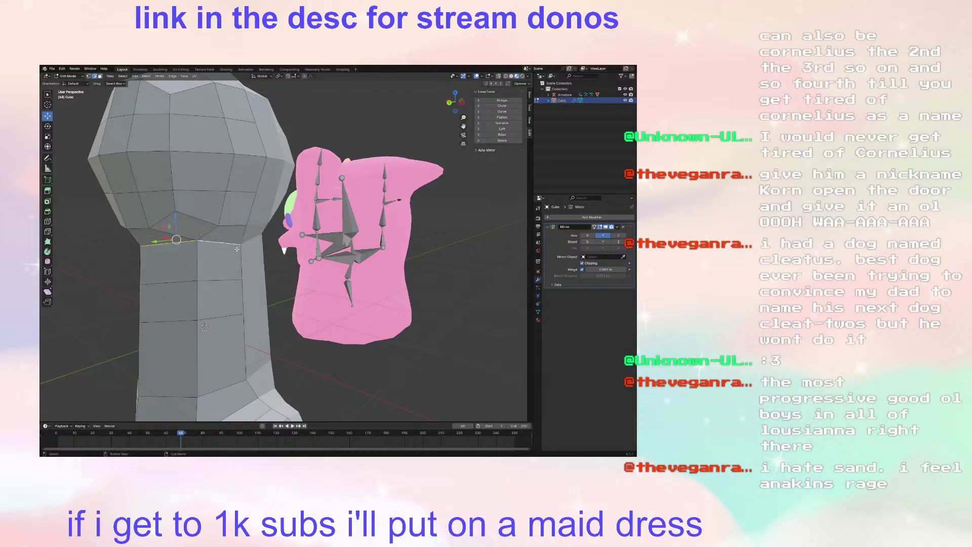
pyautogui.moveTo(303, 82); pyautogui.dragTo(322, 255, button='middle')
pyautogui.scroll(5, 409, 276)
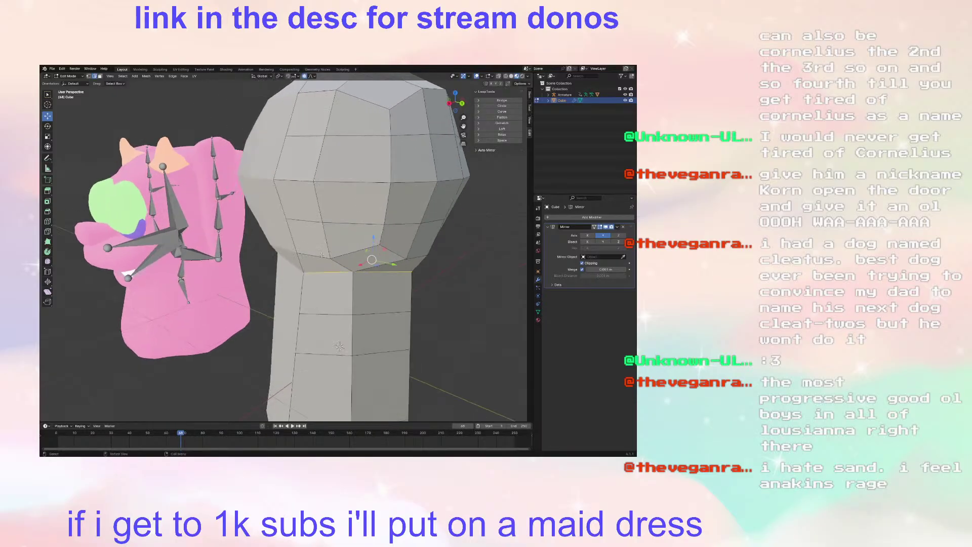
# Step: Move two lower vertices of the rounded top section outward, away from the toe side, without proportional editing
pyautogui.click(92, 77)
pyautogui.moveTo(290, 245); pyautogui.dragTo(254, 239, button='middle')
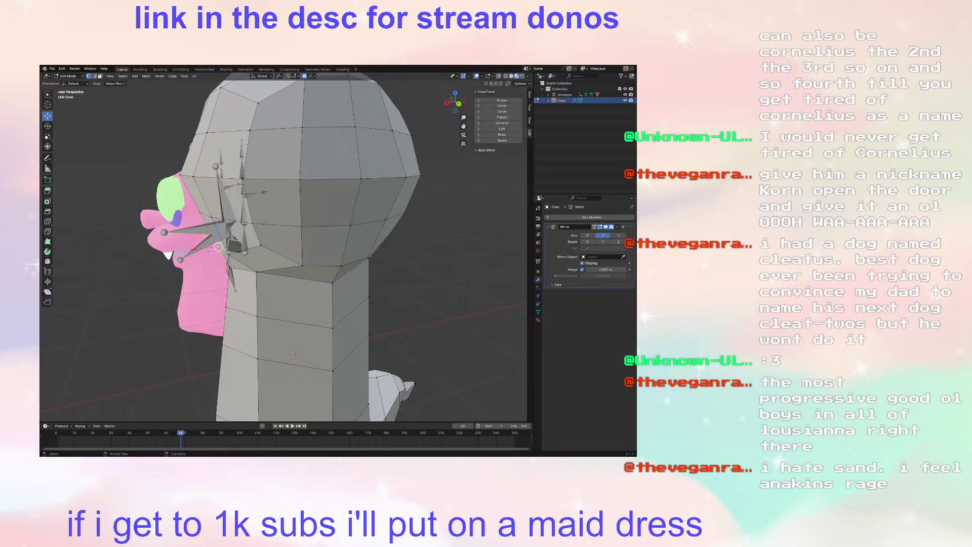
pyautogui.press('g')
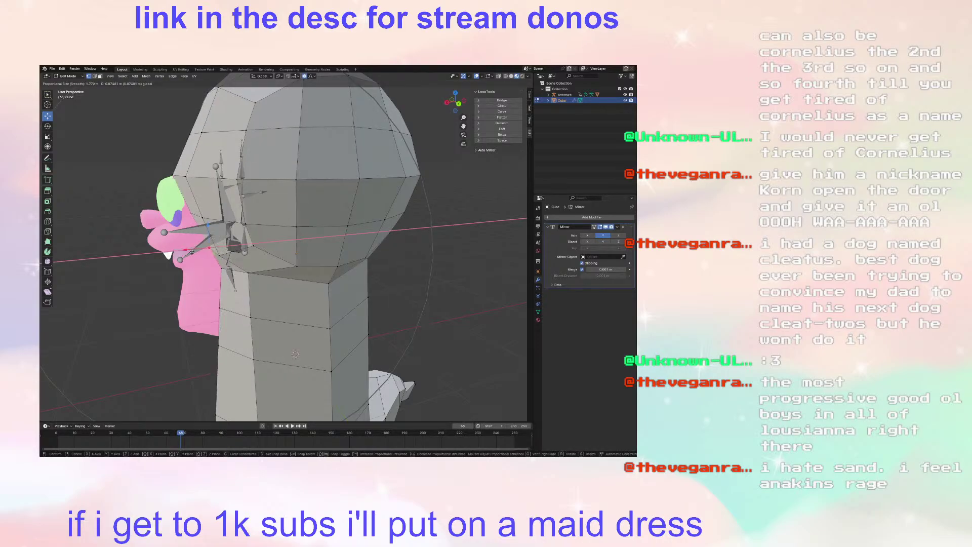
pyautogui.press('Escape')
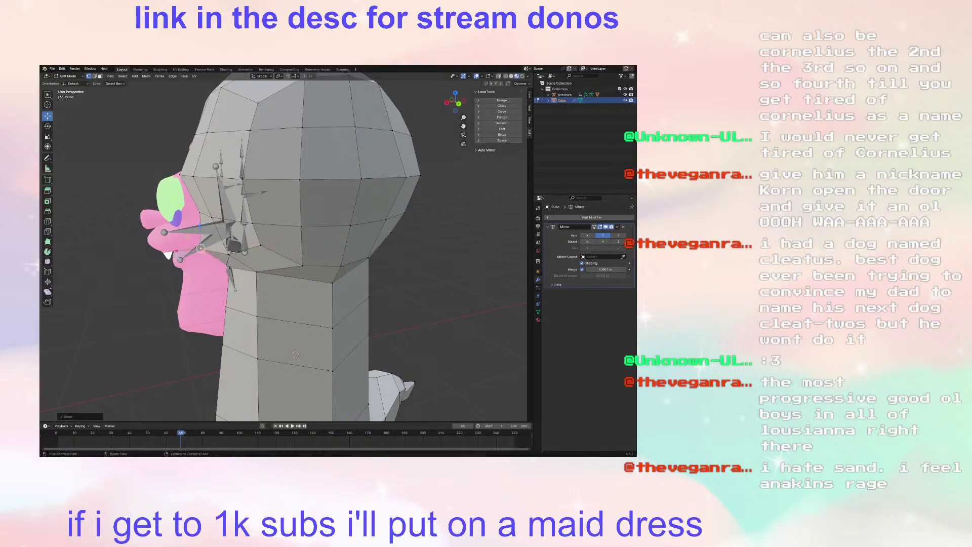
pyautogui.moveTo(199, 249); pyautogui.dragTo(184, 250)
pyautogui.click(211, 218)
pyautogui.click(199, 212)
pyautogui.moveTo(200, 213); pyautogui.dragTo(177, 223)
# Step: Select the upper new edge loop on the shaft below the rounded top section and move it along Z
pyautogui.moveTo(185, 223); pyautogui.dragTo(310, 263, button='middle')
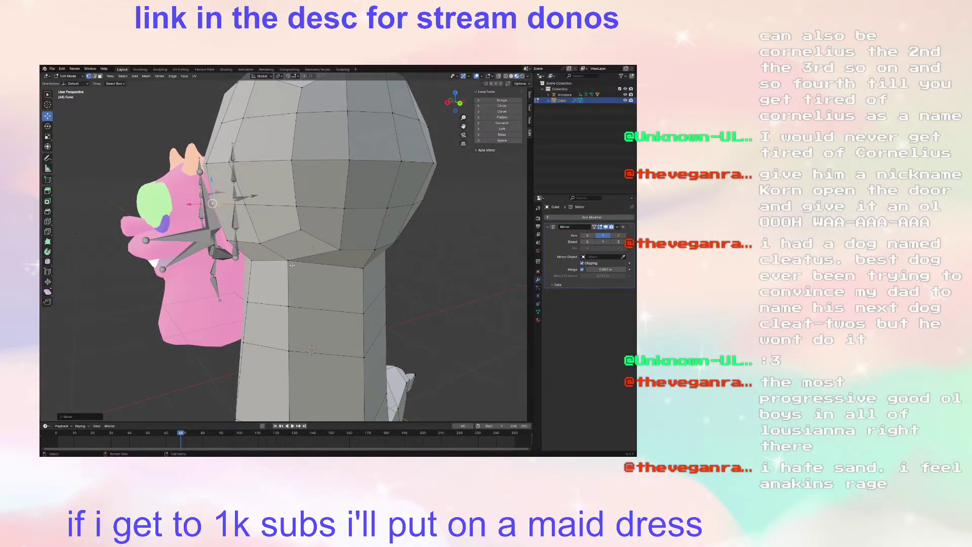
pyautogui.scroll(-2, 278, 272)
pyautogui.moveTo(314, 277); pyautogui.dragTo(287, 287, button='middle')
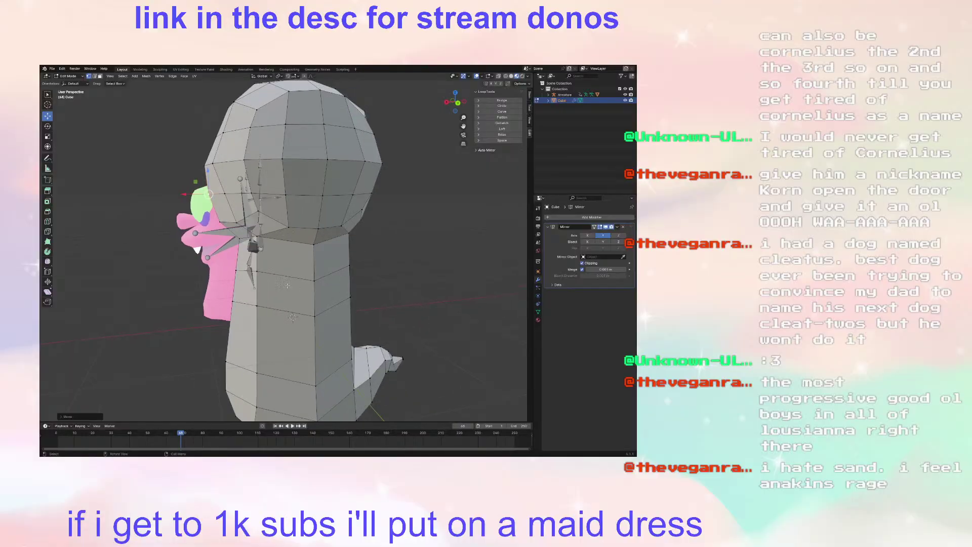
pyautogui.click(258, 273)
pyautogui.moveTo(350, 271); pyautogui.dragTo(314, 238, button='middle')
pyautogui.press('g')
pyautogui.press('z')
pyautogui.click(304, 256)
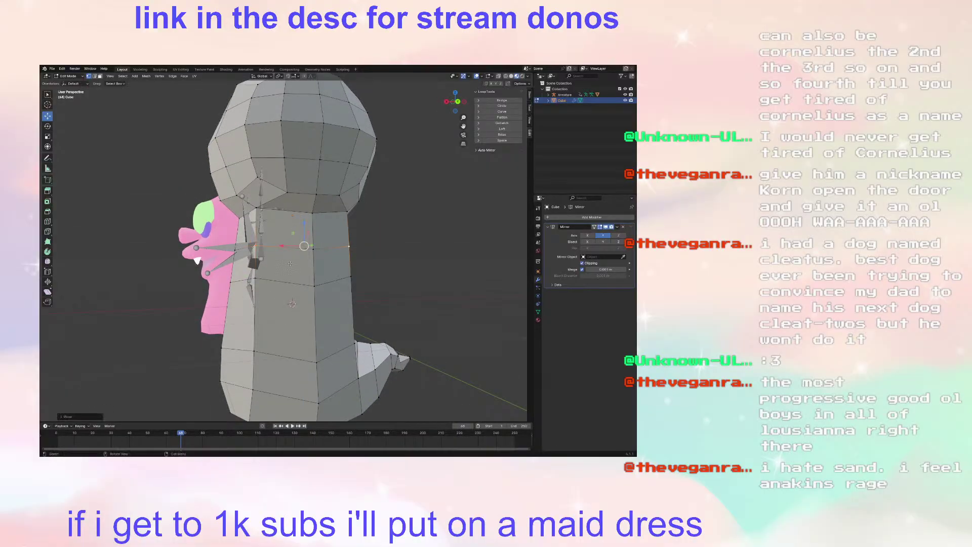
# Step: Move the lower new edge loop on the shaft along Z to space it below the upper one
pyautogui.press('g')
pyautogui.press('z')
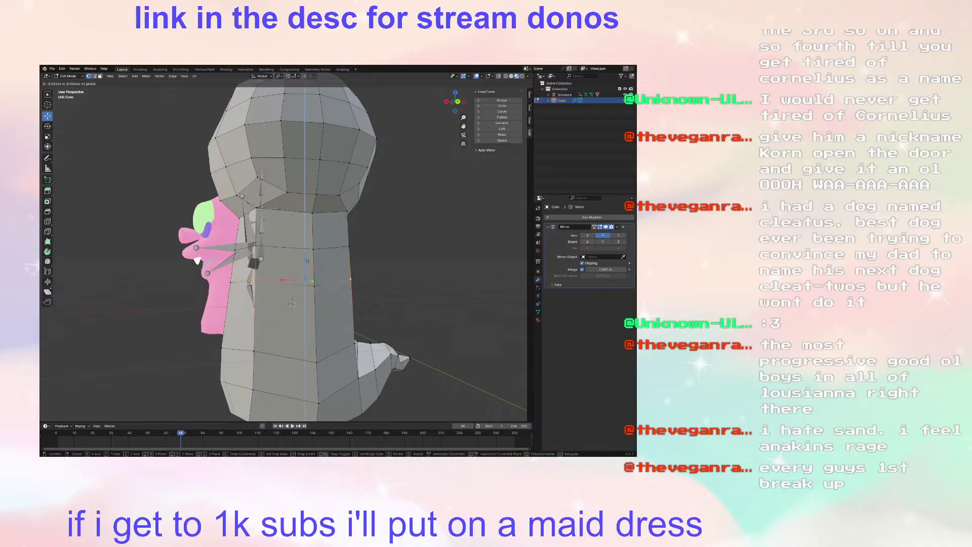
pyautogui.click(307, 261)
pyautogui.moveTo(307, 260); pyautogui.dragTo(302, 271, button='middle')
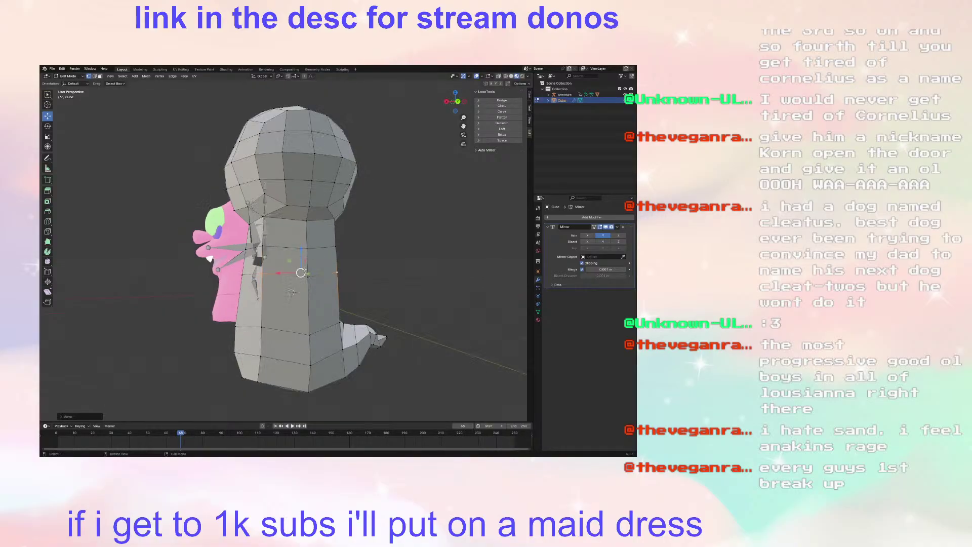
pyautogui.moveTo(303, 252); pyautogui.dragTo(303, 255)
pyautogui.click(363, 263)
# Step: Raise single vertices on the side of the shaft opposite the toe slightly along Z to level the new loops
pyautogui.moveTo(363, 263); pyautogui.dragTo(244, 237, button='middle')
pyautogui.keyDown('shift'); pyautogui.click(233, 238); pyautogui.keyUp('shift')
pyautogui.moveTo(229, 227); pyautogui.dragTo(228, 226)
pyautogui.click(155, 254)
pyautogui.moveTo(153, 256); pyautogui.dragTo(340, 291, button='middle')
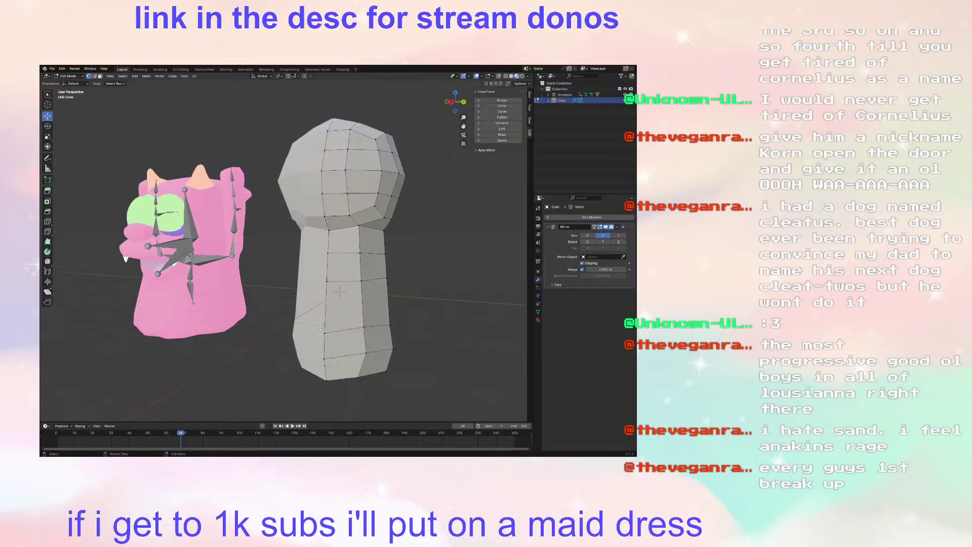
pyautogui.moveTo(323, 326); pyautogui.dragTo(217, 296, button='middle')
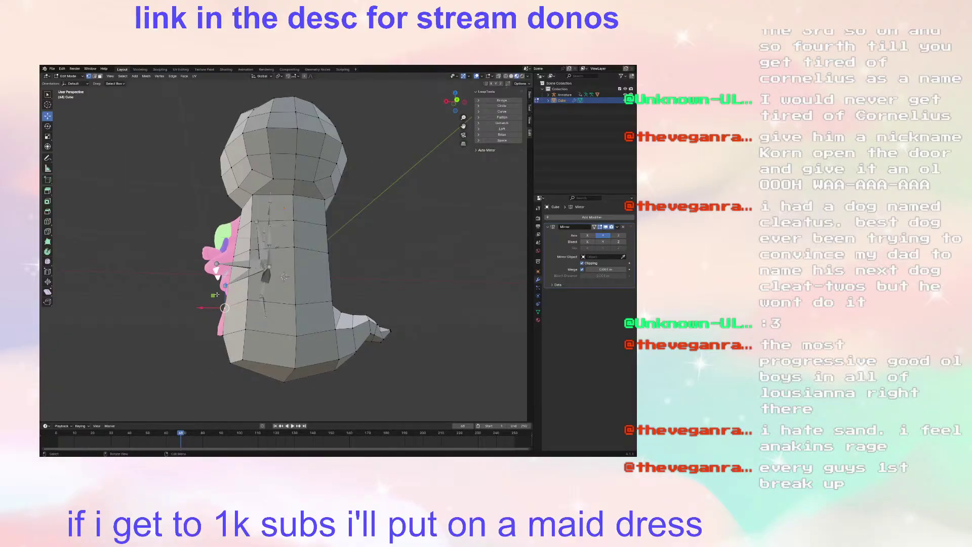
pyautogui.moveTo(224, 288); pyautogui.dragTo(223, 284)
pyautogui.click(171, 278)
pyautogui.moveTo(171, 278); pyautogui.dragTo(176, 291, button='middle')
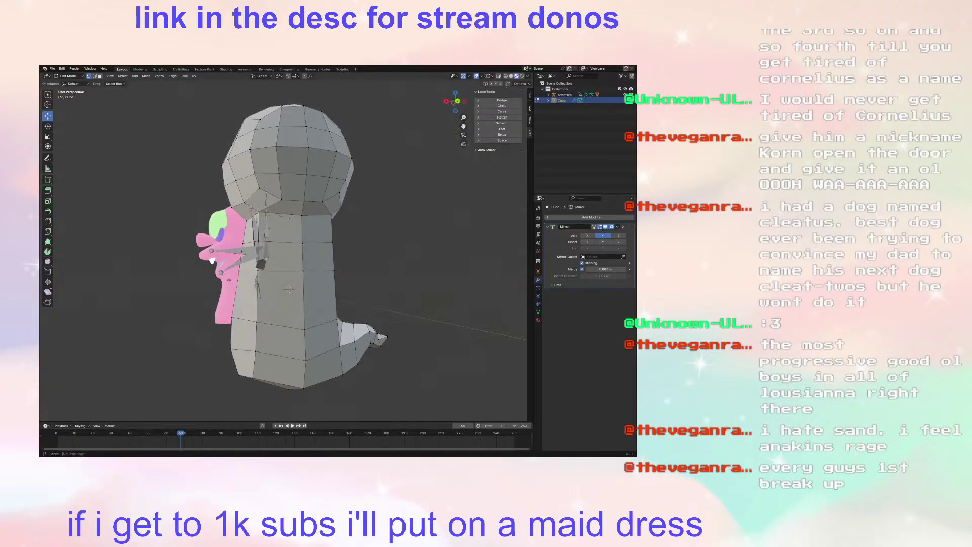
# Step: Add a horizontal loop cut around the lower part of the shaft and return to the Move tool
pyautogui.click(47, 221)
pyautogui.click(263, 297)
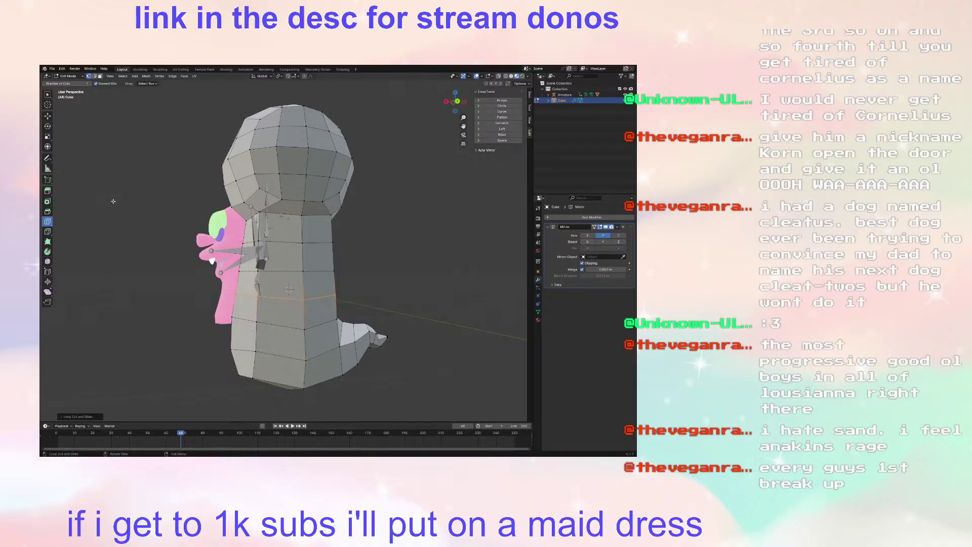
pyautogui.click(47, 116)
pyautogui.click(368, 256)
pyautogui.moveTo(369, 256); pyautogui.dragTo(322, 291, button='middle')
pyautogui.click(290, 267)
pyautogui.keyDown('shift'); pyautogui.click(292, 293); pyautogui.keyUp('shift')
pyautogui.moveTo(311, 284); pyautogui.dragTo(305, 284)
pyautogui.hotkey('ctrl', 'z')
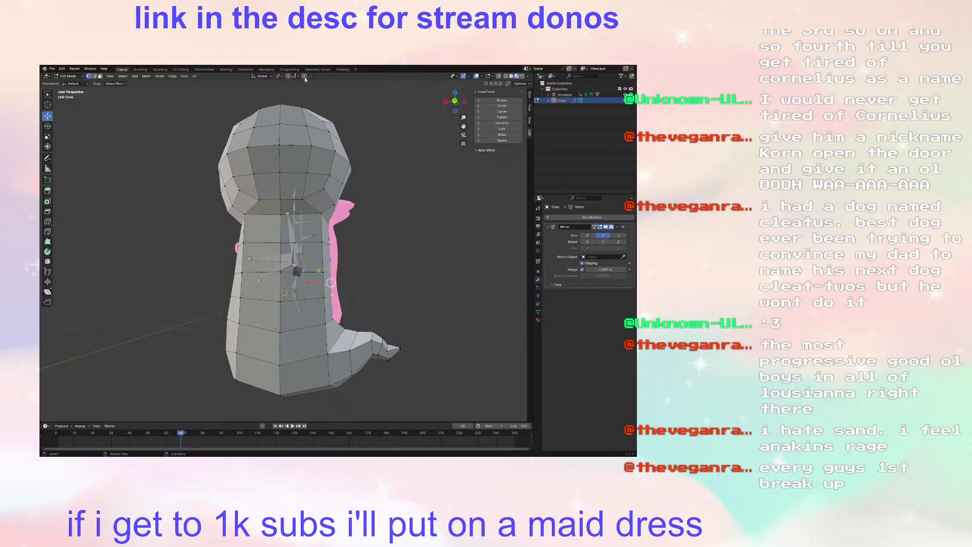
pyautogui.moveTo(312, 283); pyautogui.dragTo(307, 284)
pyautogui.rightClick(307, 284)
pyautogui.press('g')
pyautogui.scroll(8, 307, 286)
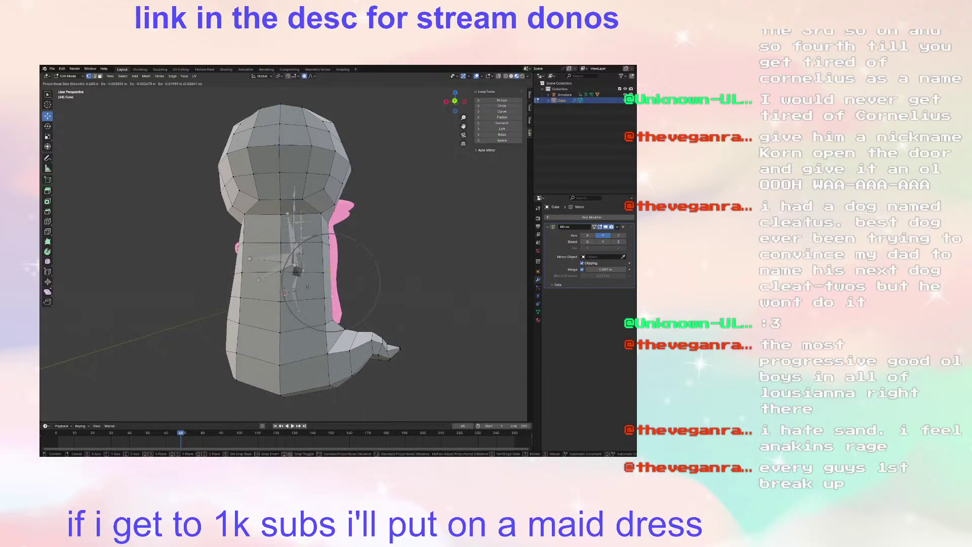
pyautogui.rightClick(309, 283)
pyautogui.moveTo(310, 283); pyautogui.dragTo(302, 287)
pyautogui.rightClick(302, 287)
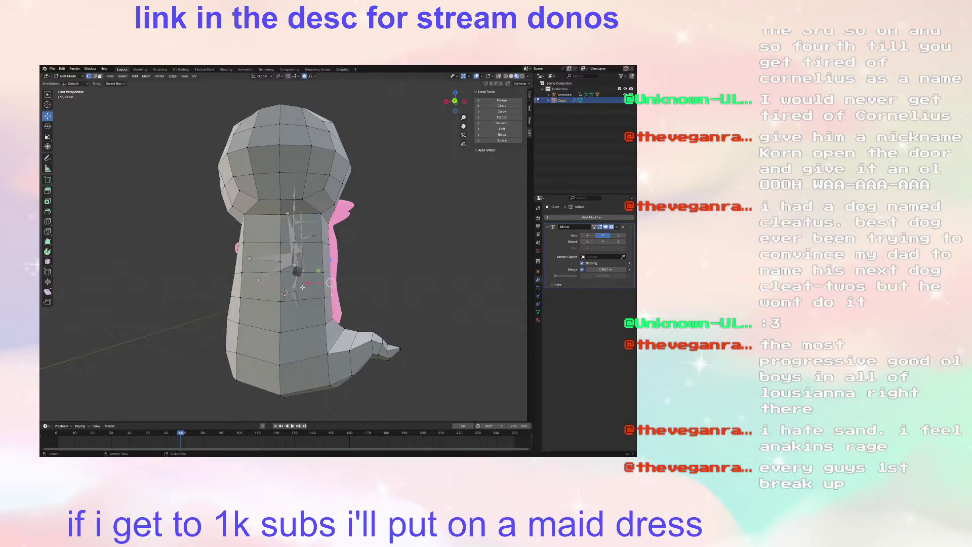
# Step: Move the toe-side vertices at the shaft's middle and upper loops inward with proportional editing
pyautogui.keyDown('shift'); pyautogui.click(321, 274); pyautogui.keyUp('shift')
pyautogui.keyDown('shift'); pyautogui.click(325, 297); pyautogui.keyUp('shift')
pyautogui.keyDown('shift'); pyautogui.click(332, 294); pyautogui.keyUp('shift')
pyautogui.moveTo(308, 281); pyautogui.dragTo(304, 291)
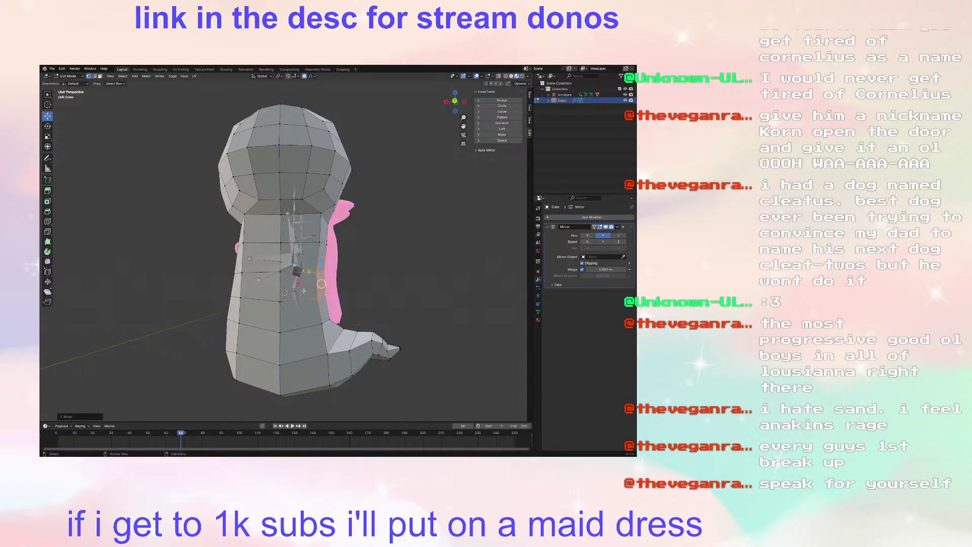
pyautogui.click(327, 244)
pyautogui.moveTo(318, 244); pyautogui.dragTo(299, 247)
pyautogui.click(298, 248)
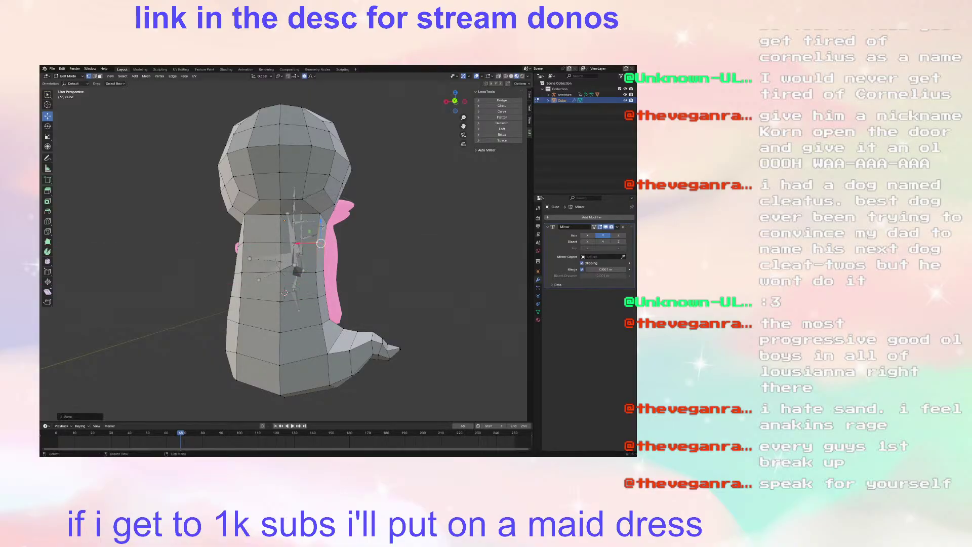
pyautogui.moveTo(298, 248); pyautogui.dragTo(323, 220, button='middle')
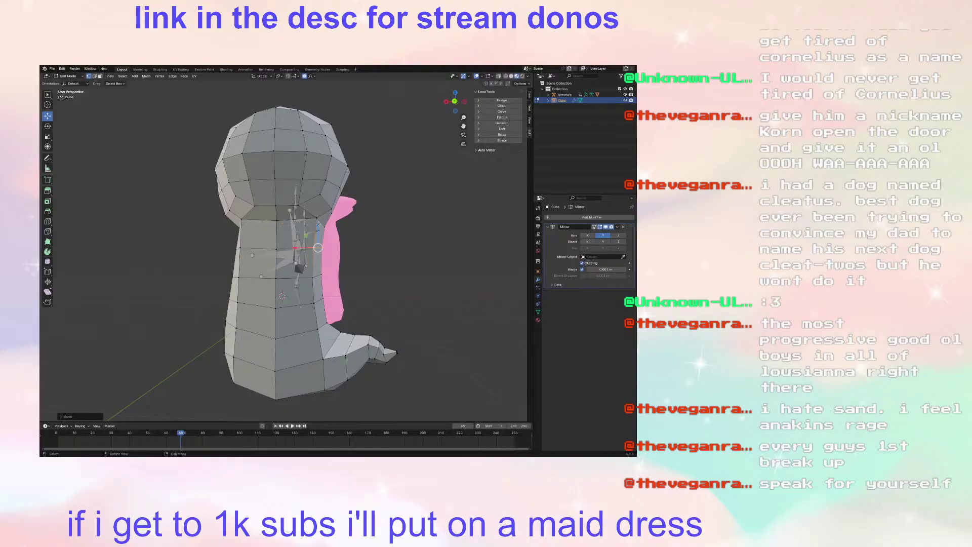
# Step: Adjust the toe-side vertices of the lower shaft just above the toe along X with proportional editing
pyautogui.moveTo(319, 223); pyautogui.dragTo(388, 187, button='middle')
pyautogui.keyDown('shift'); pyautogui.click(313, 289); pyautogui.keyUp('shift')
pyautogui.keyDown('shift'); pyautogui.click(315, 310); pyautogui.keyUp('shift')
pyautogui.moveTo(290, 287); pyautogui.dragTo(295, 286)
pyautogui.click(353, 274)
pyautogui.click(318, 335)
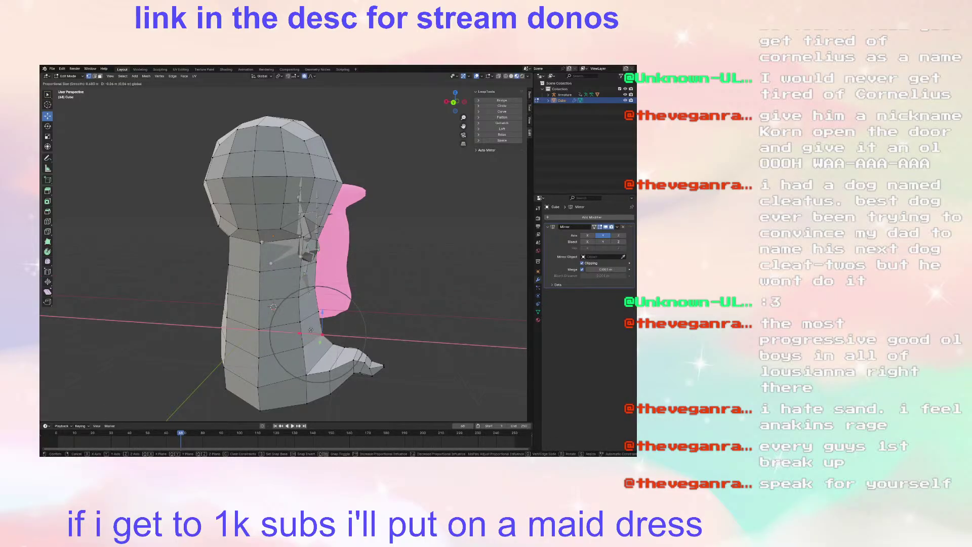
# Step: Move the lower shaft vertices opposite the toe outward along X with proportional editing to round out the heel side
pyautogui.moveTo(375, 331); pyautogui.dragTo(256, 304, button='middle')
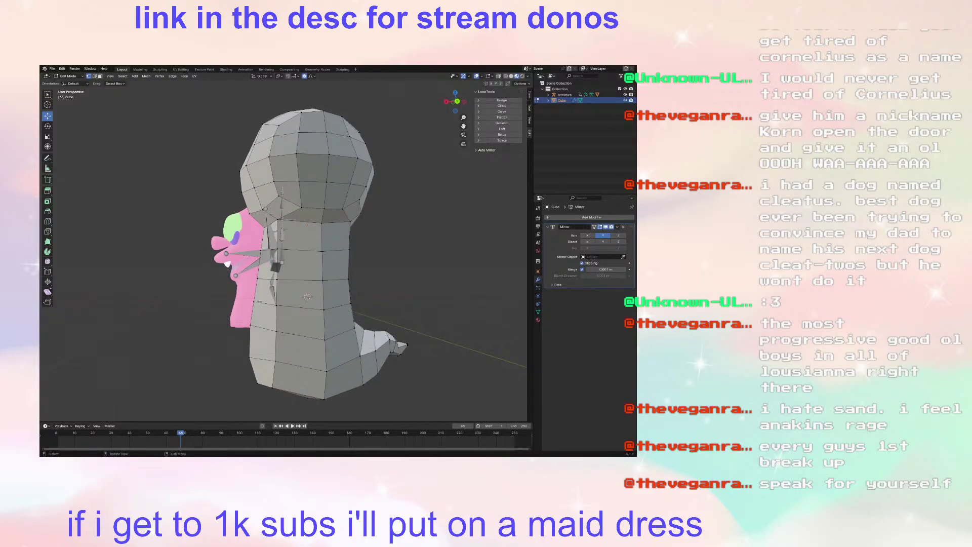
pyautogui.moveTo(241, 293); pyautogui.dragTo(234, 293)
pyautogui.click(247, 326)
pyautogui.moveTo(227, 329); pyautogui.dragTo(245, 334)
pyautogui.click(275, 333)
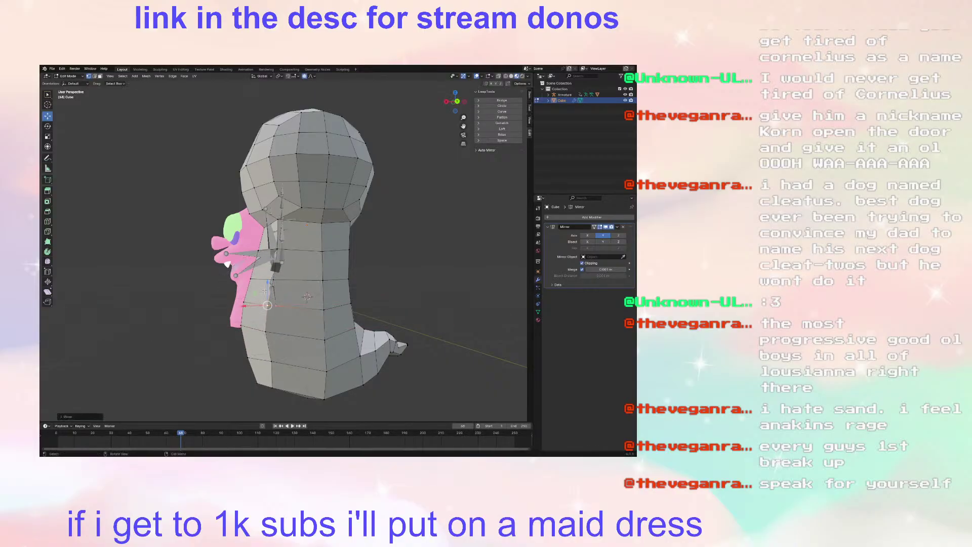
pyautogui.click(262, 356)
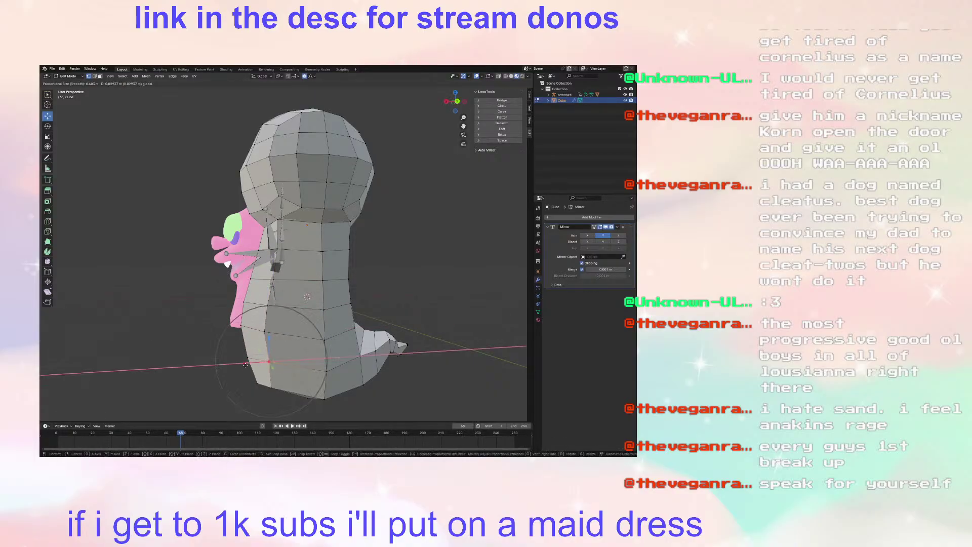
pyautogui.click(247, 357)
pyautogui.click(200, 365)
# Step: Push further heel vertices near the base of the shaft outward along X to smooth the curve
pyautogui.scroll(-3, 203, 362)
pyautogui.scroll(1, 247, 337)
pyautogui.moveTo(249, 316); pyautogui.dragTo(238, 327)
pyautogui.click(232, 327)
pyautogui.moveTo(231, 327); pyautogui.dragTo(268, 364, button='middle')
pyautogui.click(273, 346)
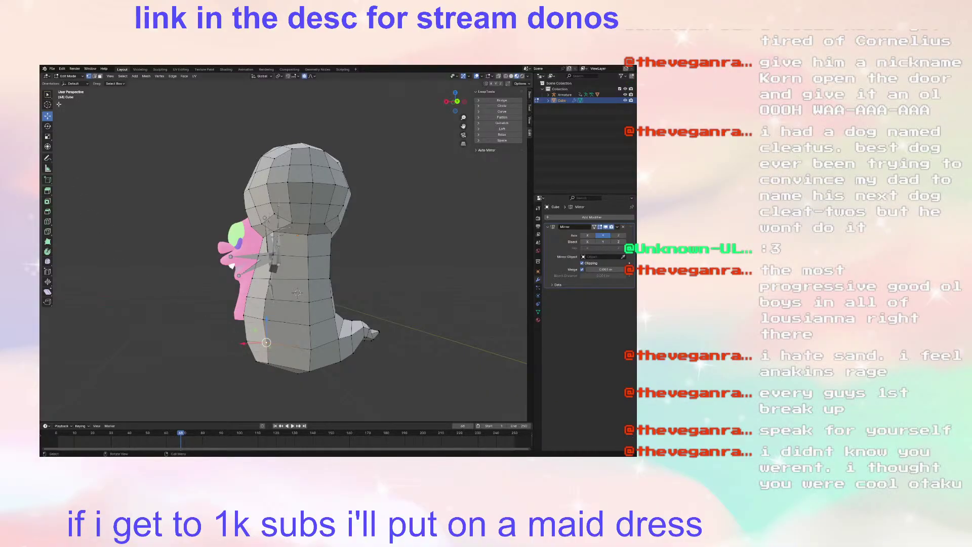
pyautogui.moveTo(245, 342); pyautogui.dragTo(239, 343)
pyautogui.moveTo(274, 298); pyautogui.dragTo(260, 278, button='middle')
pyautogui.scroll(2, 260, 278)
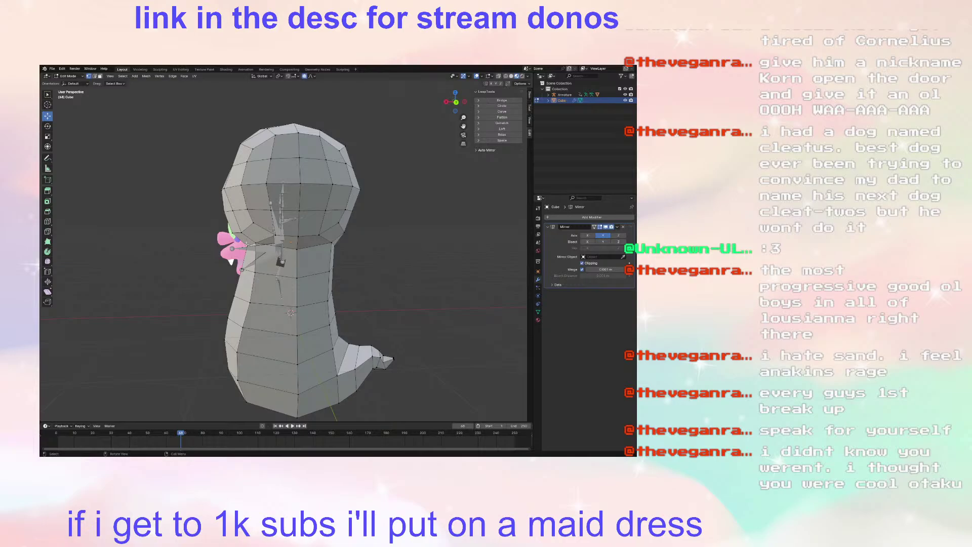
# Step: Select the edge loop where the rounded top meets the shaft and move it along Z
pyautogui.click(252, 245)
pyautogui.keyDown('alt'); pyautogui.keyDown('shift'); pyautogui.click(325, 244); pyautogui.keyUp('shift'); pyautogui.keyUp('alt')
pyautogui.press('g')
pyautogui.press('z')
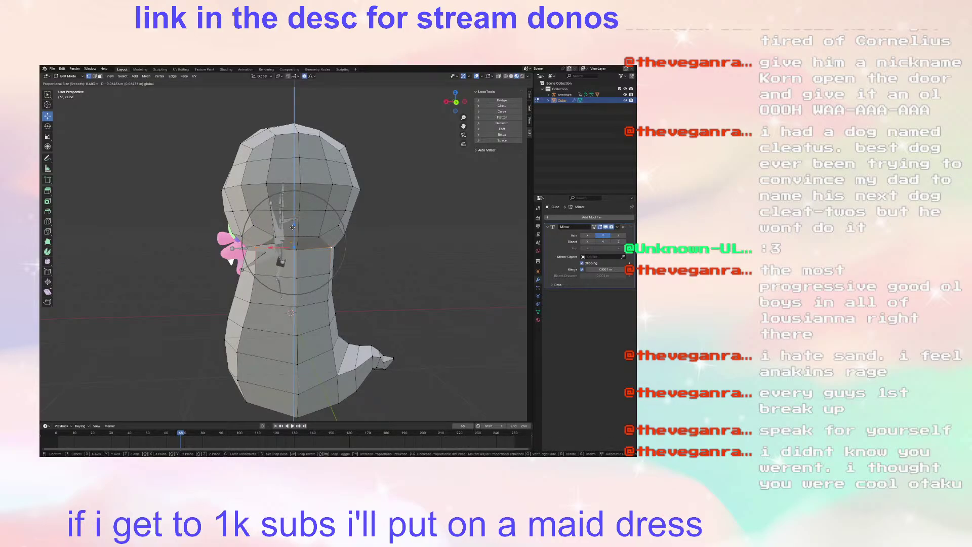
pyautogui.rightClick(292, 227)
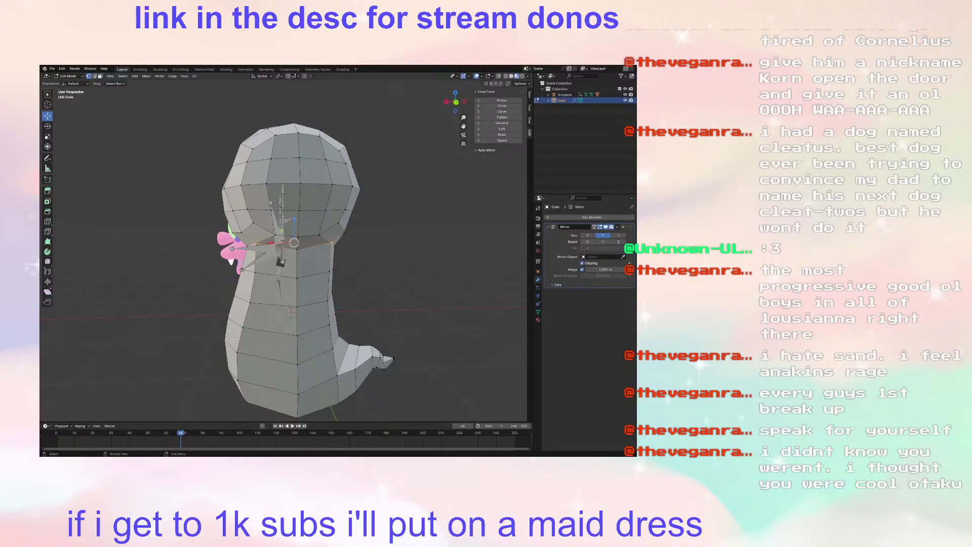
pyautogui.press('g')
pyautogui.press('z')
pyautogui.click(296, 229)
# Step: Complete the selection of the loop below the rounded top and scale it to about 0.78 with proportional editing
pyautogui.moveTo(297, 230); pyautogui.dragTo(232, 240, button='middle')
pyautogui.scroll(3, 263, 233)
pyautogui.keyDown('shift'); pyautogui.click(183, 250); pyautogui.keyUp('shift')
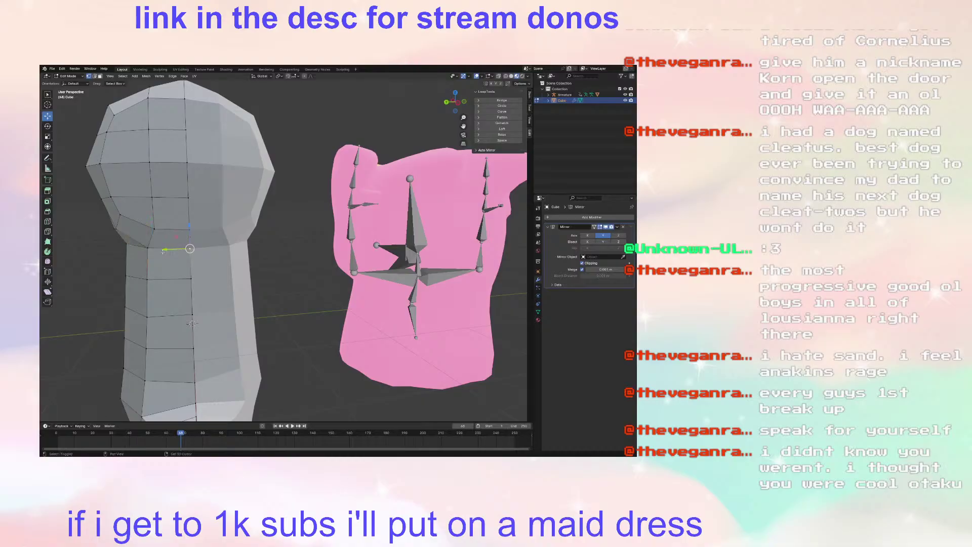
pyautogui.moveTo(148, 247); pyautogui.dragTo(491, 416, button='middle')
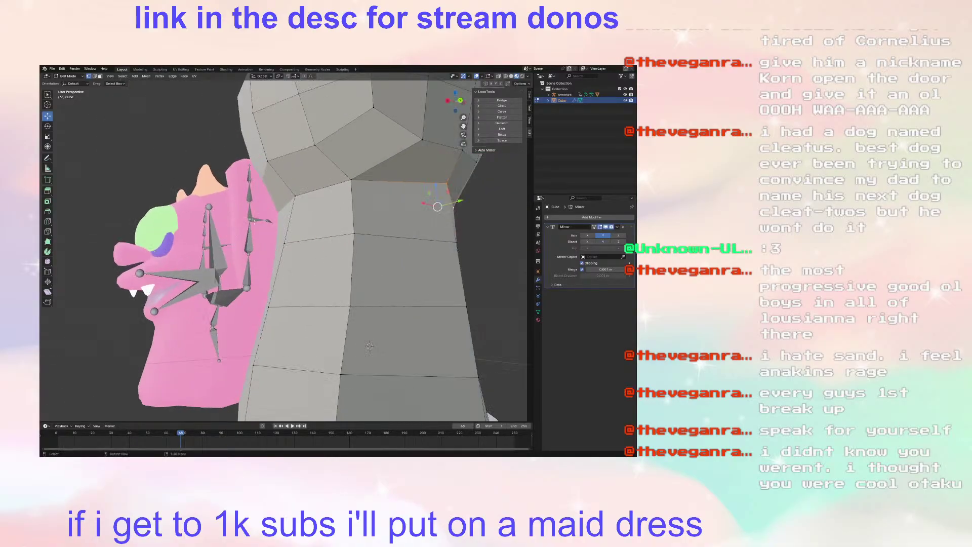
pyautogui.keyDown('shift'); pyautogui.click(349, 183); pyautogui.keyUp('shift')
pyautogui.moveTo(296, 199); pyautogui.dragTo(372, 264, button='middle')
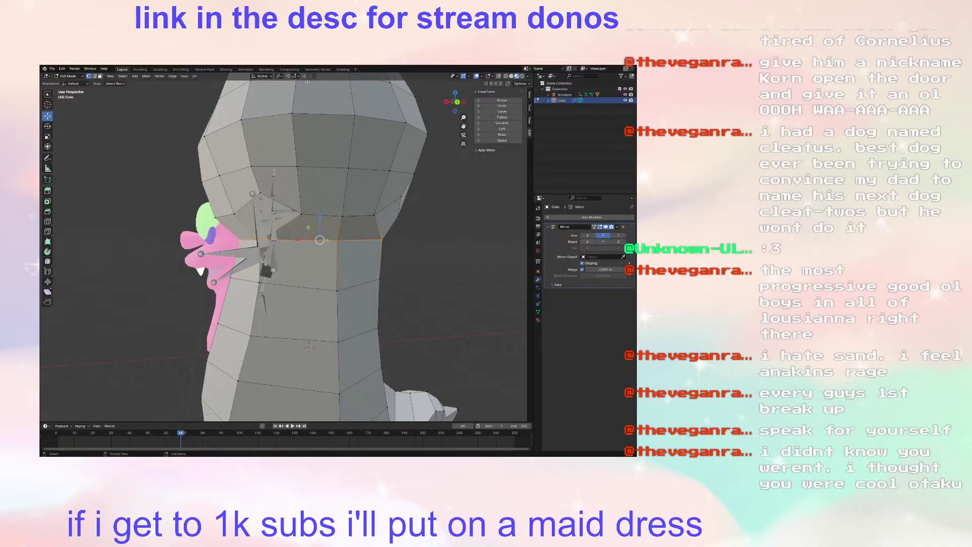
pyautogui.press('s')
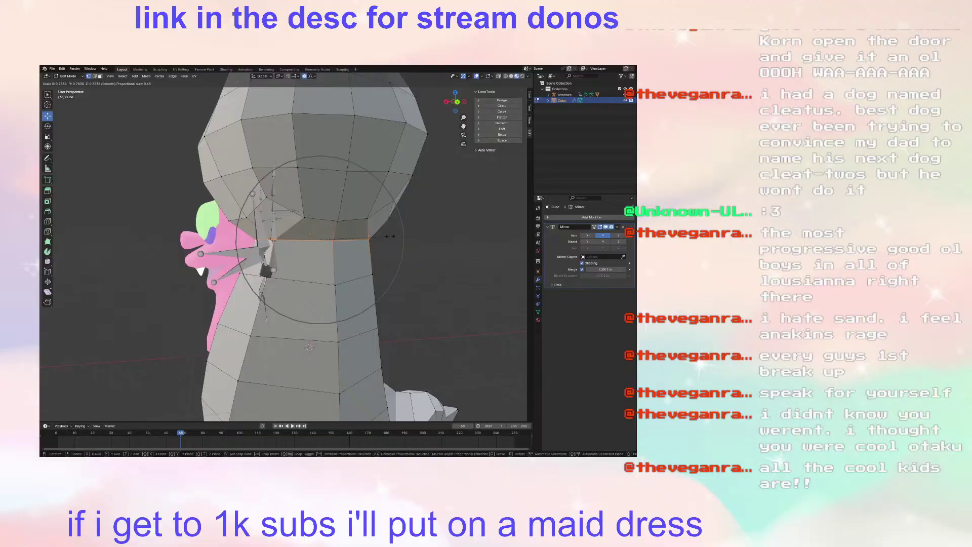
pyautogui.click(388, 236)
# Step: Move two outer side vertices of the lower shaft outward along Y with proportional editing to widen the base
pyautogui.scroll(-4, 387, 247)
pyautogui.moveTo(387, 247); pyautogui.dragTo(338, 288, button='middle')
pyautogui.moveTo(398, 270); pyautogui.dragTo(225, 302, button='middle')
pyautogui.scroll(3, 323, 254)
pyautogui.scroll(-3, 319, 254)
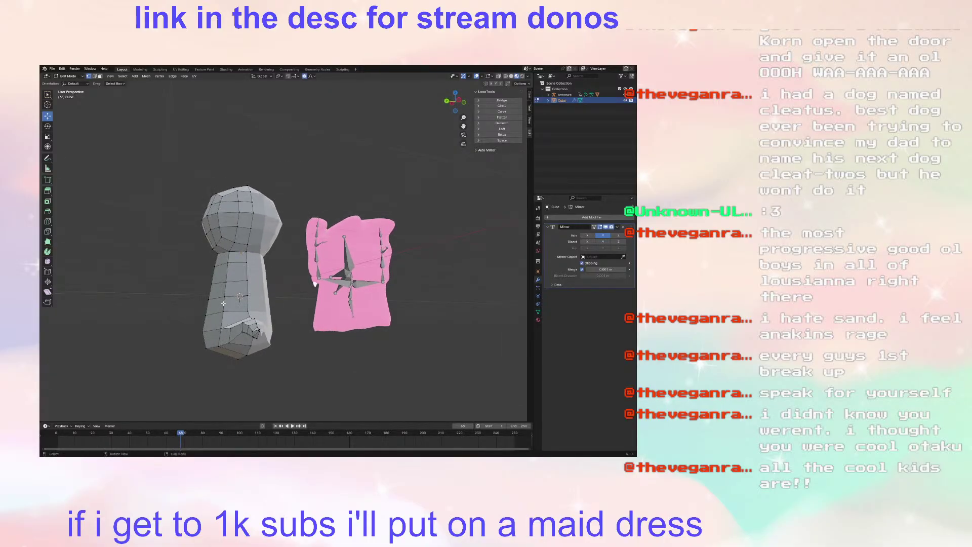
pyautogui.moveTo(188, 315)
pyautogui.mouseDown()
pyautogui.moveTo(195, 301)
pyautogui.moveTo(203, 315)
pyautogui.mouseUp()
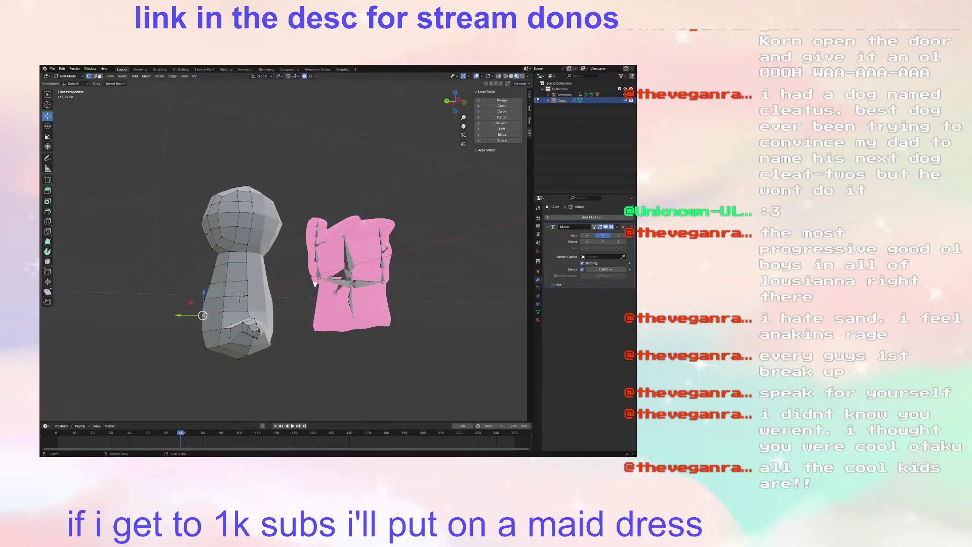
pyautogui.click(212, 293)
pyautogui.moveTo(200, 283); pyautogui.dragTo(196, 302)
pyautogui.click(197, 299)
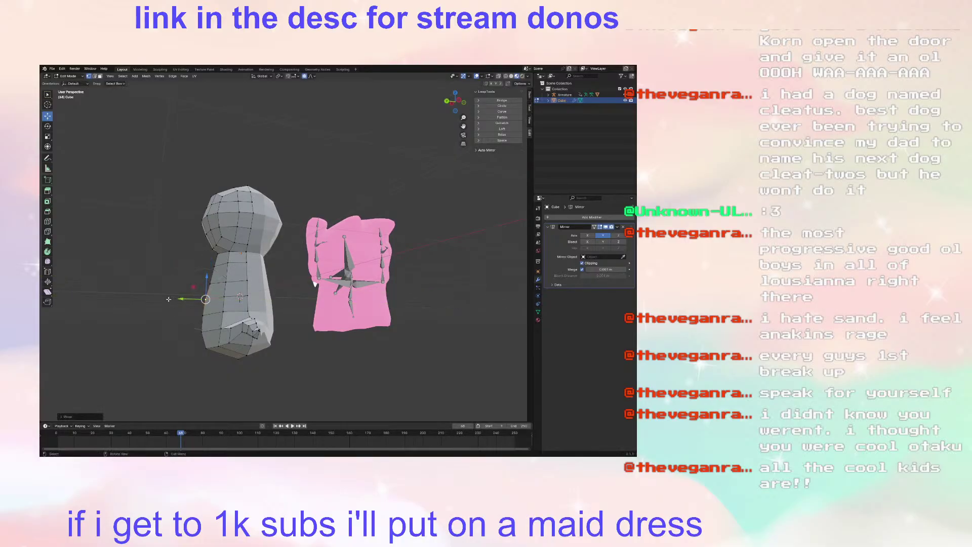
# Step: Move the heel-side corner vertices of the lower shaft along Y one by one to widen the back of the leg
pyautogui.moveTo(196, 303); pyautogui.dragTo(147, 300, button='middle')
pyautogui.moveTo(257, 280); pyautogui.dragTo(289, 304, button='middle')
pyautogui.scroll(3, 288, 304)
pyautogui.click(313, 328)
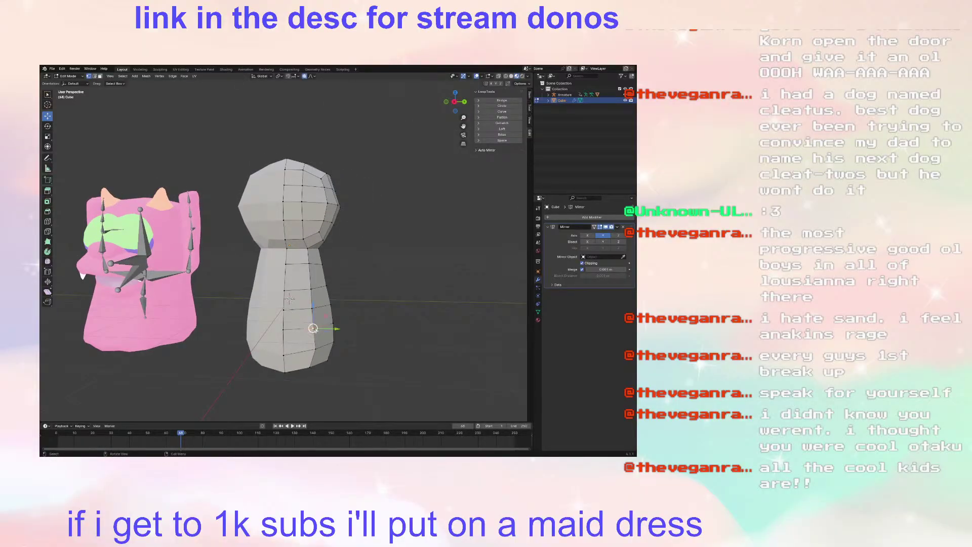
pyautogui.moveTo(328, 329); pyautogui.dragTo(329, 330)
pyautogui.moveTo(330, 330); pyautogui.dragTo(324, 258, button='middle')
pyautogui.click(278, 315)
pyautogui.moveTo(298, 316); pyautogui.dragTo(302, 316)
pyautogui.click(282, 352)
pyautogui.moveTo(299, 356); pyautogui.dragTo(302, 356)
pyautogui.moveTo(302, 356); pyautogui.dragTo(277, 259, button='middle')
pyautogui.moveTo(296, 217); pyautogui.dragTo(298, 216)
pyautogui.press('Escape')
pyautogui.press('g')
pyautogui.press('Escape')
pyautogui.moveTo(289, 220); pyautogui.dragTo(293, 220)
pyautogui.moveTo(294, 220); pyautogui.dragTo(329, 225, button='middle')
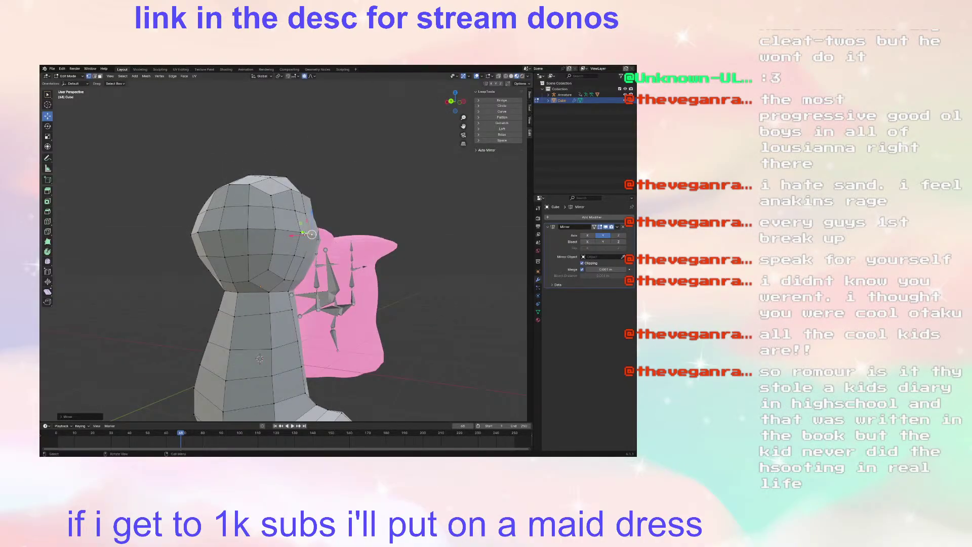
pyautogui.hotkey('ctrl', 'z')
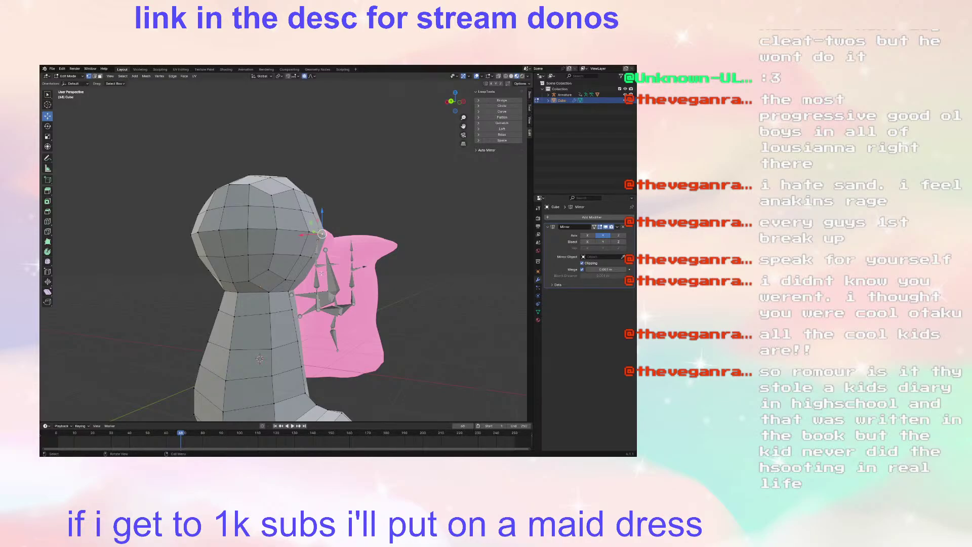
# Step: Move the toe-side vertex on the rounded top's middle ring along X, and turn off proportional editing
pyautogui.moveTo(312, 254); pyautogui.dragTo(342, 278, button='middle')
pyautogui.moveTo(303, 240); pyautogui.dragTo(330, 230, button='middle')
pyautogui.moveTo(306, 238); pyautogui.dragTo(296, 239)
pyautogui.moveTo(304, 238); pyautogui.dragTo(246, 135, button='middle')
pyautogui.click(305, 77)
# Step: Reposition individual vertices on the toe side of the rounded top without proportional editing to even out its curve
pyautogui.moveTo(334, 175); pyautogui.dragTo(309, 176, button='middle')
pyautogui.click(297, 315)
pyautogui.moveTo(284, 320); pyautogui.dragTo(286, 321)
pyautogui.click(288, 304)
pyautogui.hotkey('ctrl', 'z')
pyautogui.click(291, 300)
pyautogui.moveTo(278, 301); pyautogui.dragTo(287, 293)
pyautogui.click(296, 291)
pyautogui.moveTo(288, 294); pyautogui.dragTo(243, 272, button='middle')
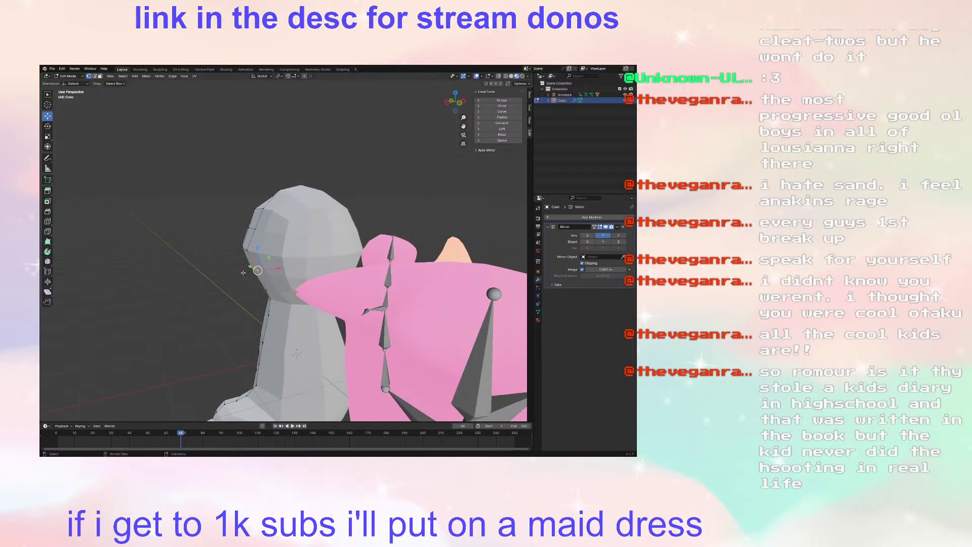
pyautogui.moveTo(271, 269); pyautogui.dragTo(273, 272)
pyautogui.moveTo(273, 272); pyautogui.dragTo(374, 260, button='middle')
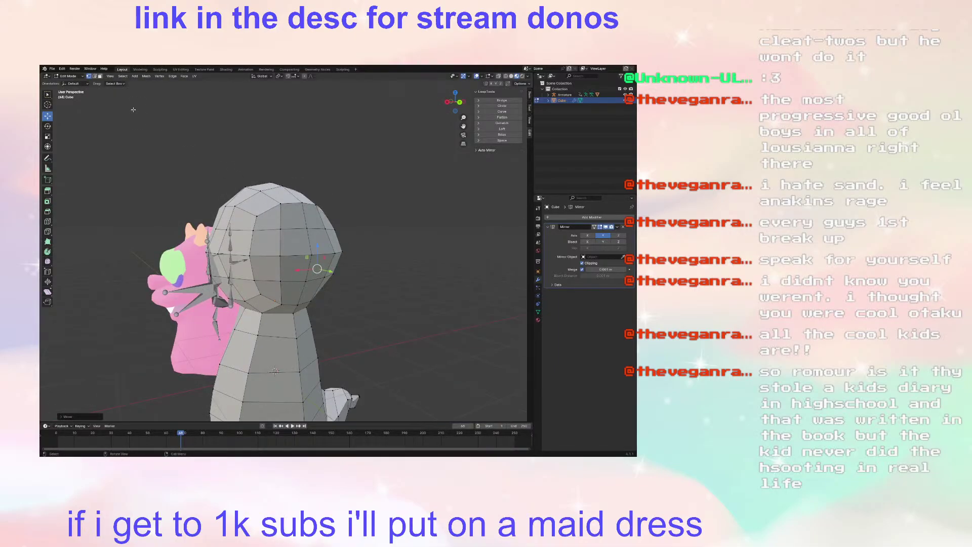
# Step: In face select mode, select the outer side faces of the rounded top and move them inward along Y
pyautogui.click(157, 145)
pyautogui.click(288, 223)
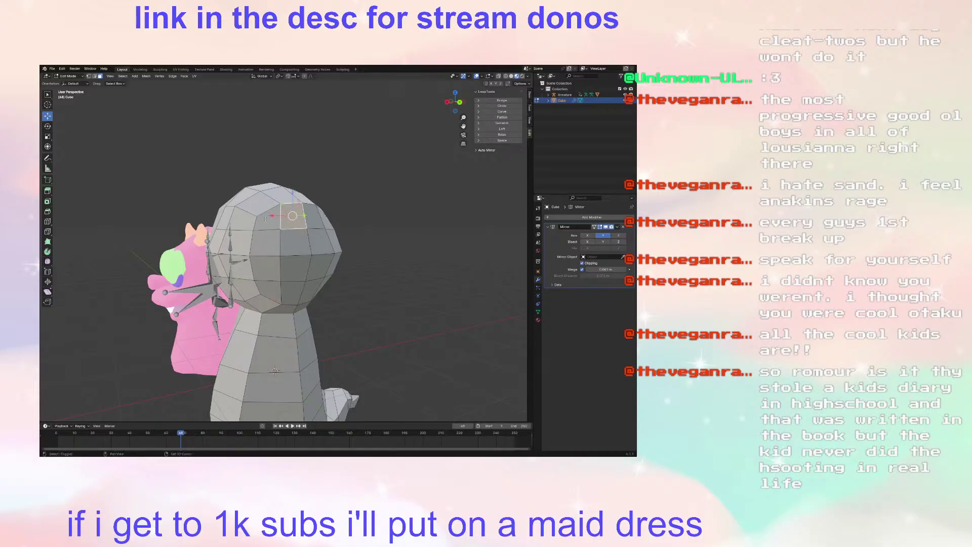
pyautogui.keyDown('shift'); pyautogui.click(268, 218); pyautogui.keyUp('shift')
pyautogui.keyDown('shift'); pyautogui.click(268, 242); pyautogui.keyUp('shift')
pyautogui.keyDown('shift'); pyautogui.click(268, 268); pyautogui.keyUp('shift')
pyautogui.keyDown('shift'); pyautogui.click(294, 242); pyautogui.keyUp('shift')
pyautogui.keyDown('shift'); pyautogui.click(295, 268); pyautogui.keyUp('shift')
pyautogui.keyDown('shift'); pyautogui.click(279, 291); pyautogui.keyUp('shift')
pyautogui.keyDown('shift'); pyautogui.click(268, 293); pyautogui.keyUp('shift')
pyautogui.keyDown('shift'); pyautogui.click(313, 291); pyautogui.keyUp('shift')
pyautogui.keyDown('shift'); pyautogui.click(319, 266); pyautogui.keyUp('shift')
pyautogui.keyDown('shift'); pyautogui.click(336, 242); pyautogui.keyUp('shift')
pyautogui.keyDown('shift'); pyautogui.click(314, 218); pyautogui.keyUp('shift')
pyautogui.keyDown('shift'); pyautogui.click(328, 234); pyautogui.keyUp('shift')
pyautogui.moveTo(327, 234); pyautogui.dragTo(375, 271, button='middle')
pyautogui.keyDown('shift'); pyautogui.click(286, 243); pyautogui.keyUp('shift')
pyautogui.keyDown('shift'); pyautogui.click(285, 243); pyautogui.keyUp('shift')
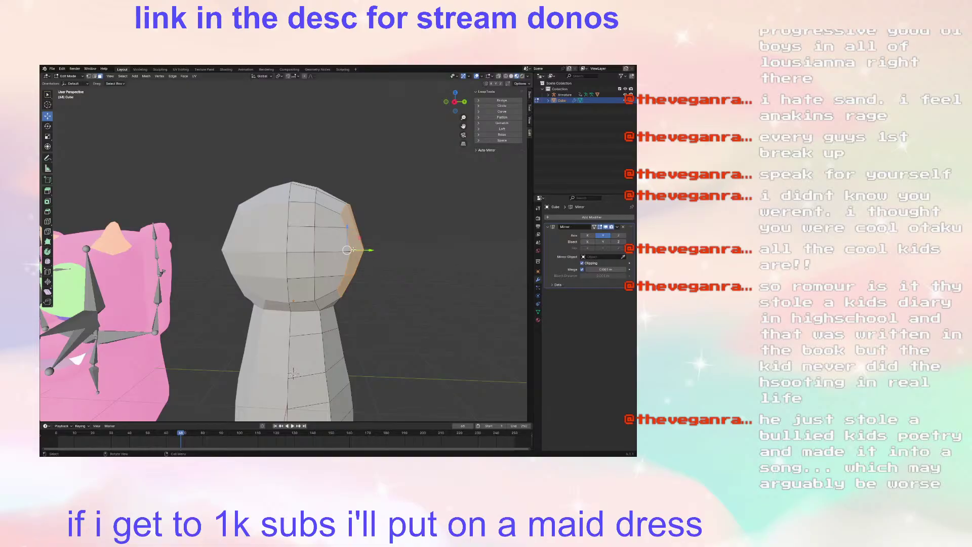
pyautogui.moveTo(368, 251); pyautogui.dragTo(356, 251)
pyautogui.moveTo(356, 250); pyautogui.dragTo(239, 255, button='middle')
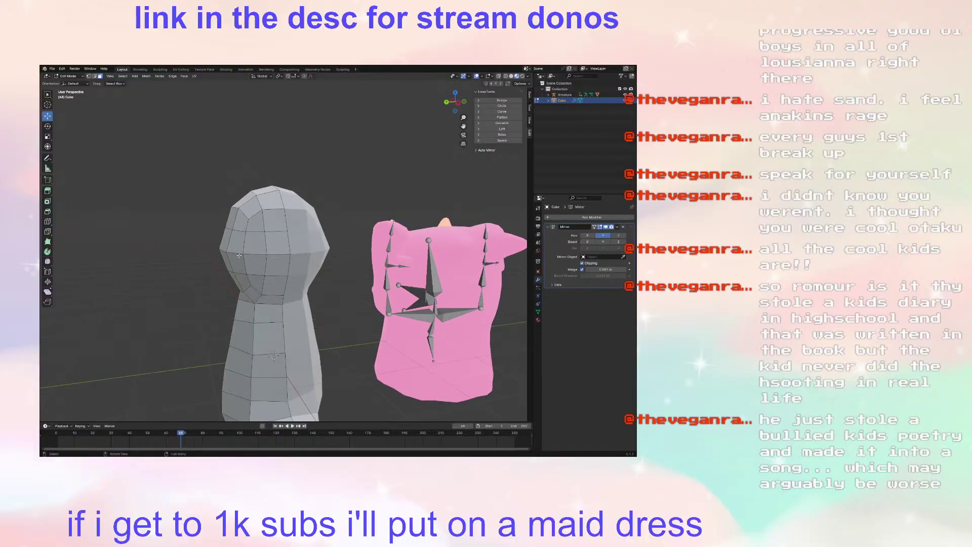
# Step: In edge select mode, reposition a side edge on the rounded head, undo the last move and turn on proportional editing
pyautogui.click(95, 77)
pyautogui.moveTo(166, 213); pyautogui.dragTo(199, 251, button='middle')
pyautogui.click(243, 264)
pyautogui.moveTo(204, 249); pyautogui.dragTo(208, 248)
pyautogui.moveTo(221, 244); pyautogui.dragTo(308, 250, button='middle')
pyautogui.moveTo(305, 251); pyautogui.dragTo(321, 251)
pyautogui.hotkey('ctrl', 'z')
pyautogui.click(306, 77)
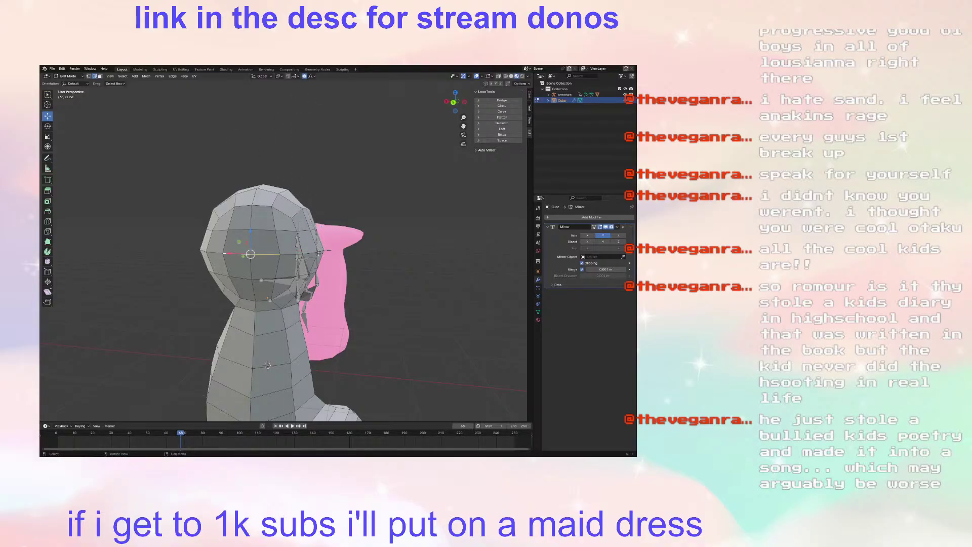
# Step: Adjust single edges on the side of the rounded head with proportional editing, shifting them along X
pyautogui.moveTo(319, 251)
pyautogui.mouseDown(button='middle')
pyautogui.moveTo(310, 251)
pyautogui.moveTo(326, 250)
pyautogui.moveTo(311, 260)
pyautogui.mouseUp(button='middle')
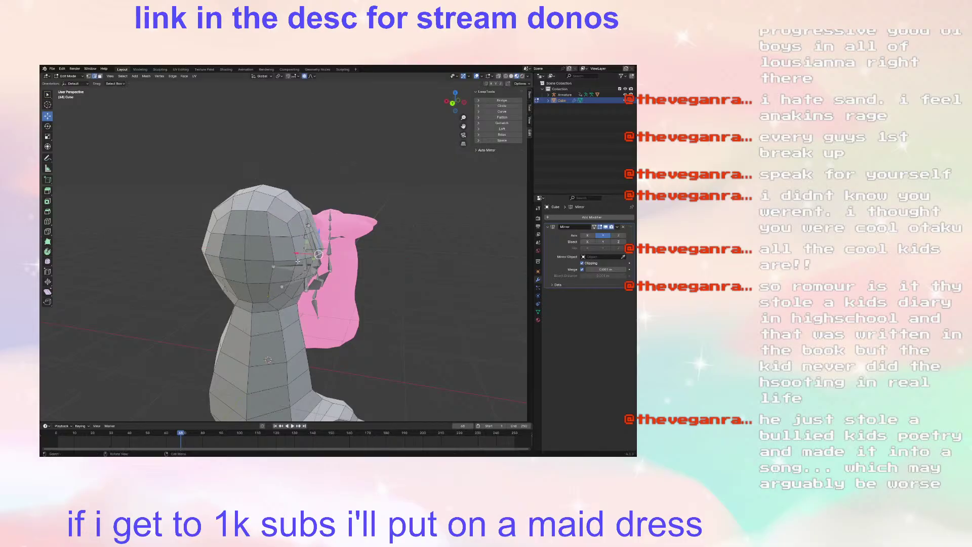
pyautogui.moveTo(301, 253); pyautogui.dragTo(289, 282)
pyautogui.click(307, 281)
pyautogui.moveTo(395, 275); pyautogui.dragTo(279, 276, button='middle')
pyautogui.click(268, 254)
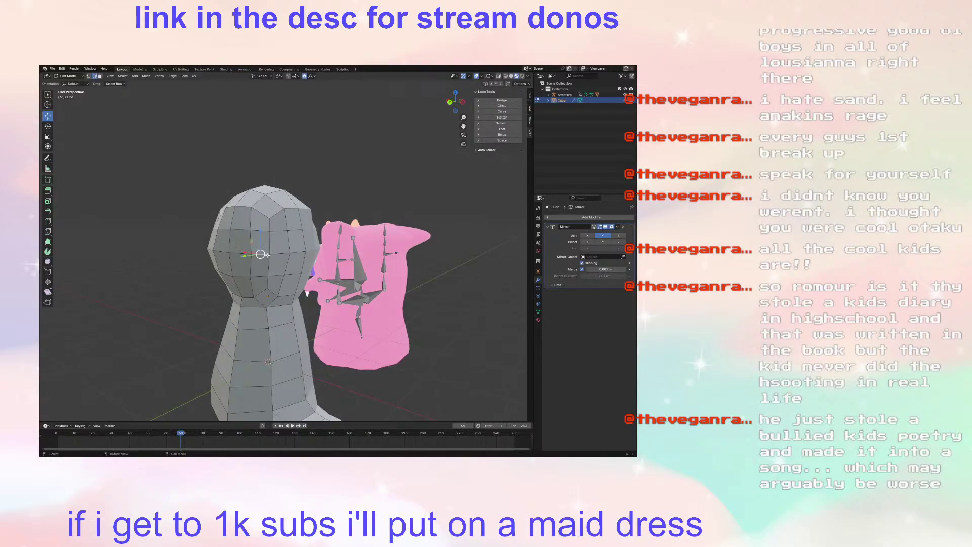
pyautogui.moveTo(215, 193); pyautogui.dragTo(269, 191, button='middle')
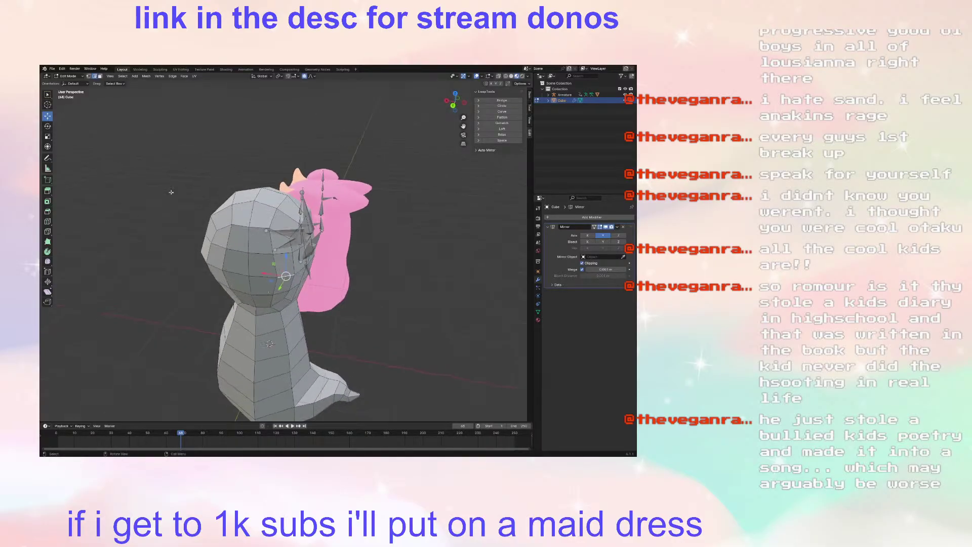
# Step: In face select mode, select four faces on the head's lower side and move them along X with proportional editing
pyautogui.click(89, 76)
pyautogui.click(101, 77)
pyautogui.keyDown('shift'); pyautogui.click(250, 268); pyautogui.keyUp('shift')
pyautogui.keyDown('shift'); pyautogui.click(253, 266); pyautogui.keyUp('shift')
pyautogui.keyDown('shift'); pyautogui.click(261, 287); pyautogui.keyUp('shift')
pyautogui.keyDown('shift'); pyautogui.click(248, 284); pyautogui.keyUp('shift')
pyautogui.press('g')
pyautogui.press('x')
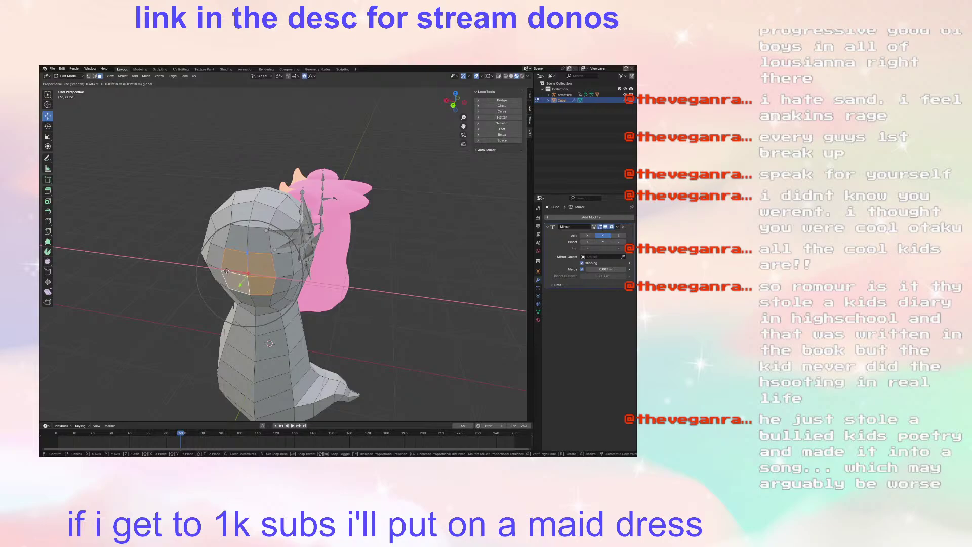
pyautogui.press('Return')
pyautogui.moveTo(304, 253); pyautogui.dragTo(297, 277, button='middle')
pyautogui.click(343, 286)
pyautogui.scroll(3, 322, 289)
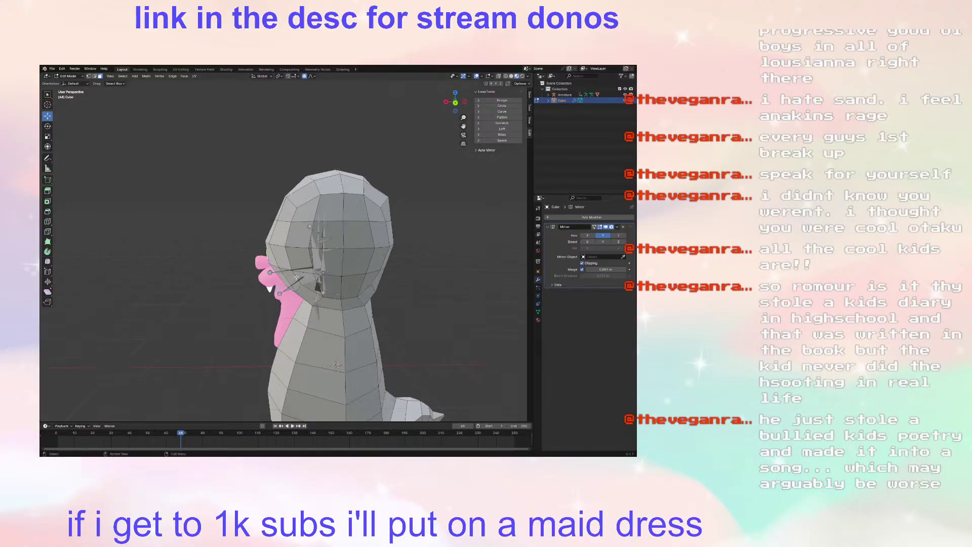
# Step: In vertex select mode, move the upper back vertex of the head outward along X toward the tail side
pyautogui.click(89, 76)
pyautogui.moveTo(314, 228); pyautogui.dragTo(348, 218, button='middle')
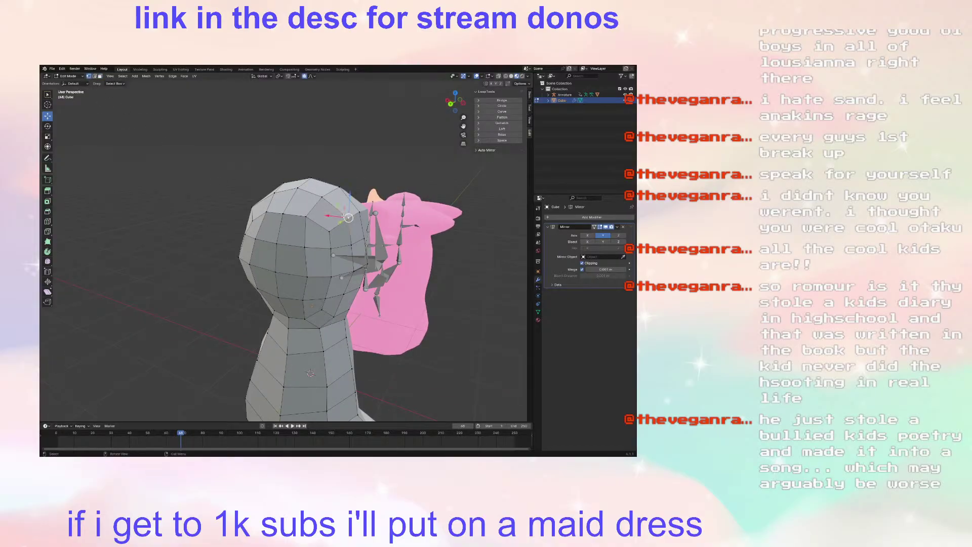
pyautogui.click(358, 242)
pyautogui.moveTo(358, 241); pyautogui.dragTo(365, 227, button='middle')
pyautogui.press('g')
pyautogui.press('x')
pyautogui.click(383, 227)
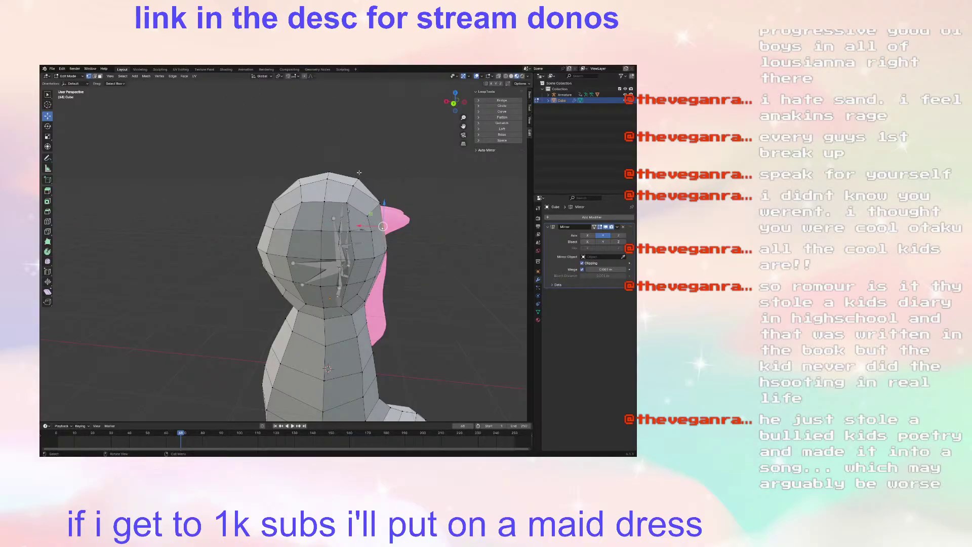
pyautogui.moveTo(364, 224); pyautogui.dragTo(372, 224)
pyautogui.moveTo(372, 225); pyautogui.dragTo(348, 262, button='middle')
# Step: Move the outer vertex on the lower back of the head along X to even out the curve toward the neck
pyautogui.moveTo(265, 289); pyautogui.dragTo(254, 293, button='middle')
pyautogui.click(252, 297)
pyautogui.scroll(6, 271, 279)
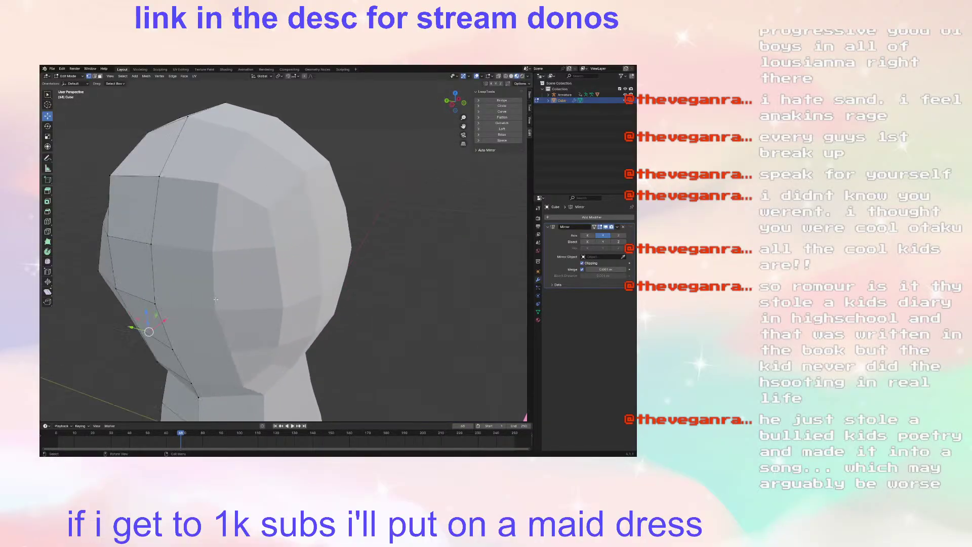
pyautogui.press('g')
pyautogui.press('x')
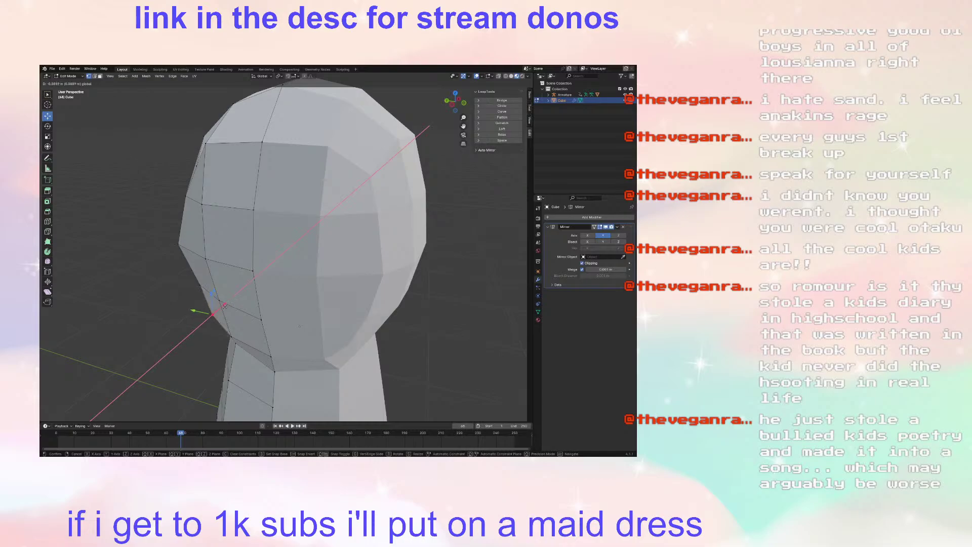
pyautogui.click(229, 303)
pyautogui.moveTo(228, 304); pyautogui.dragTo(341, 277, button='middle')
pyautogui.press('g')
pyautogui.press('x')
pyautogui.click(341, 278)
# Step: Shift the back vertices where the head meets the neck outward toward the tail side
pyautogui.click(364, 268)
pyautogui.moveTo(350, 268); pyautogui.dragTo(354, 269)
pyautogui.moveTo(354, 269); pyautogui.dragTo(325, 253, button='middle')
pyautogui.moveTo(355, 187); pyautogui.dragTo(326, 208, button='middle')
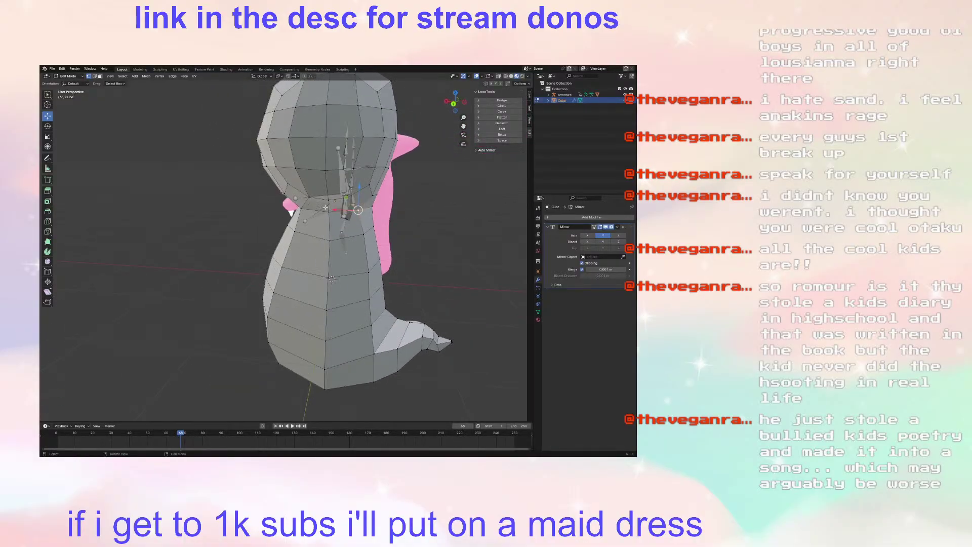
pyautogui.moveTo(358, 209); pyautogui.dragTo(371, 206)
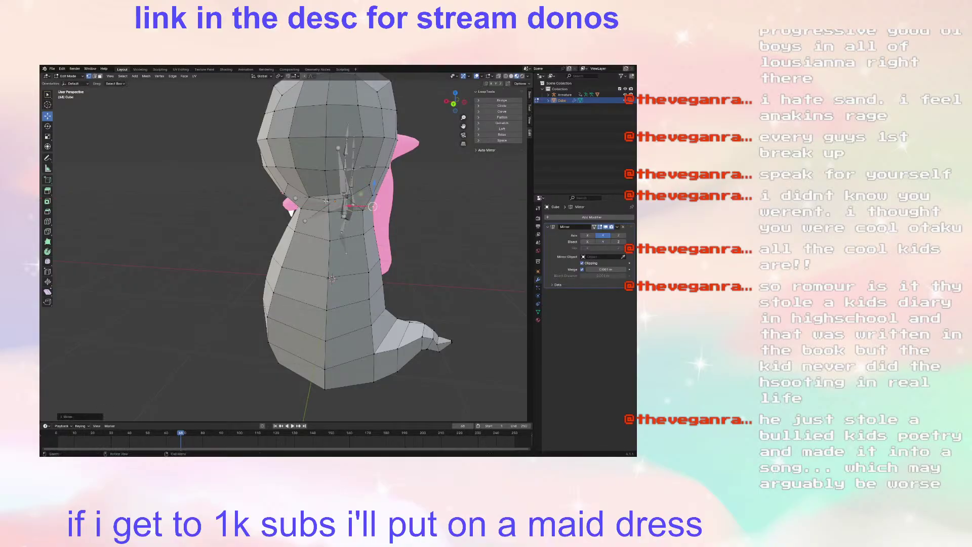
pyautogui.scroll(3, 326, 215)
pyautogui.scroll(-3, 327, 215)
pyautogui.moveTo(326, 215); pyautogui.dragTo(335, 231, button='middle')
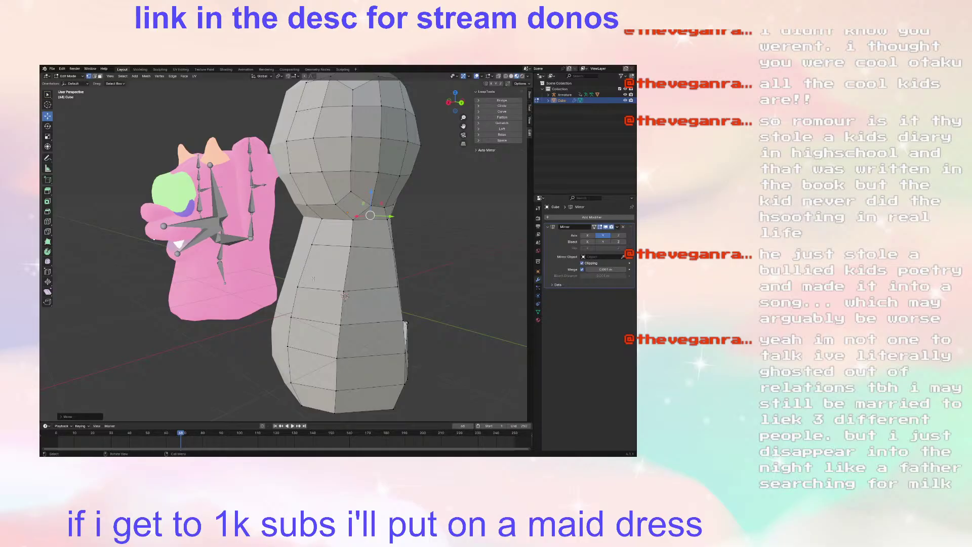
# Step: Cut a horizontal edge loop around the head just below its widest ring
pyautogui.moveTo(283, 254); pyautogui.dragTo(318, 211, button='middle')
pyautogui.click(48, 221)
pyautogui.click(269, 199)
pyautogui.click(47, 116)
pyautogui.click(194, 168)
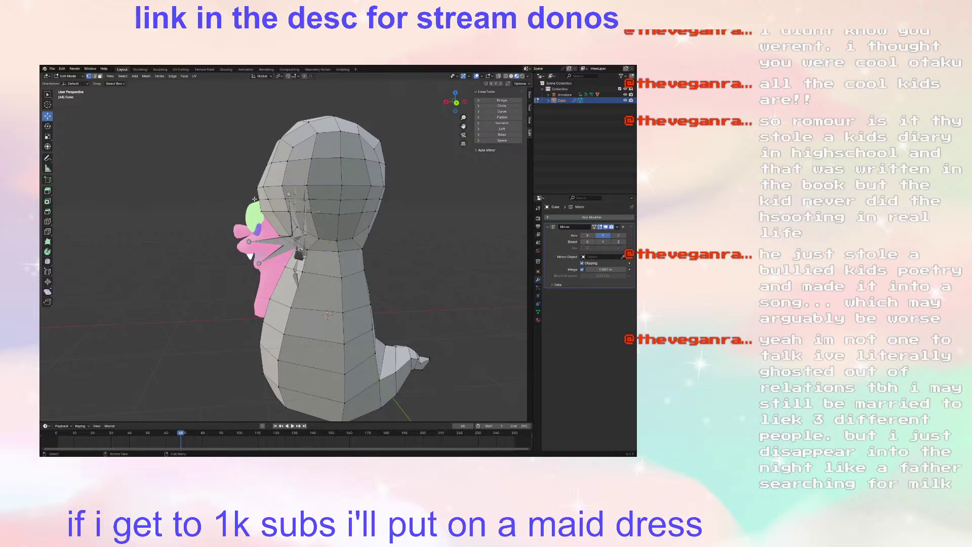
# Step: Select a front vertex on the lower part of the head and move it along Y
pyautogui.moveTo(255, 199); pyautogui.dragTo(274, 202, button='middle')
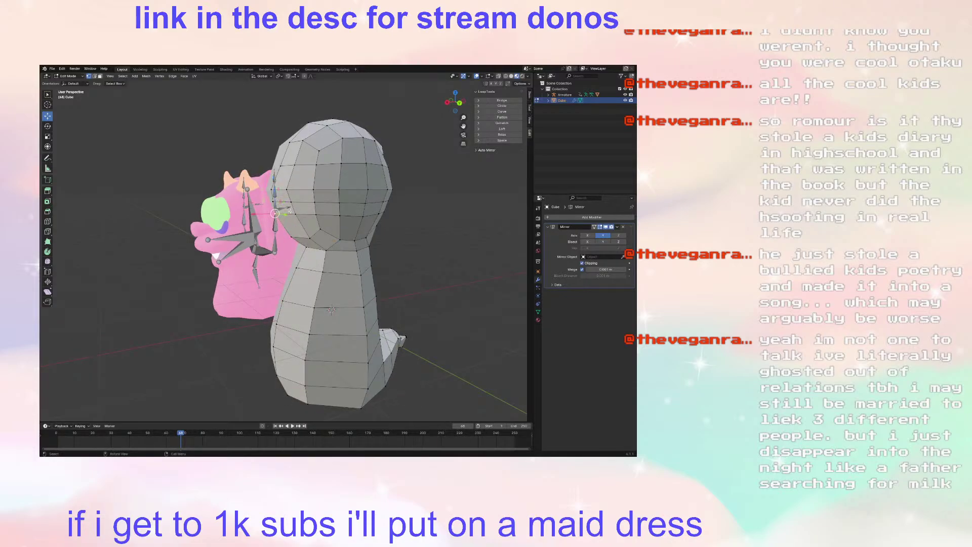
pyautogui.click(295, 213)
pyautogui.moveTo(295, 214); pyautogui.dragTo(306, 212)
pyautogui.moveTo(311, 239); pyautogui.dragTo(69, 183, button='middle')
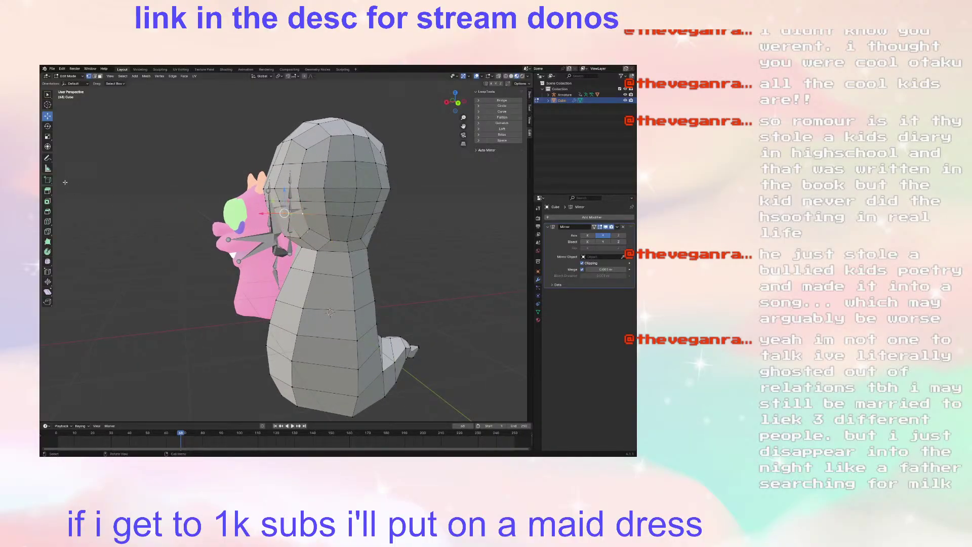
# Step: Cut another horizontal edge loop between the head's lower ring and the neck, and undo the latest changes
pyautogui.click(48, 221)
pyautogui.click(289, 221)
pyautogui.click(48, 116)
pyautogui.moveTo(276, 200); pyautogui.dragTo(307, 201, button='middle')
pyautogui.moveTo(316, 209); pyautogui.dragTo(272, 230, button='middle')
pyautogui.hotkey('ctrl', 'z')
pyautogui.hotkey('ctrl', 'z')
pyautogui.hotkey('ctrl', 'z')
# Step: Select the front-to-back vertex path on the lowest added head loop and lower it along Z
pyautogui.click(280, 229)
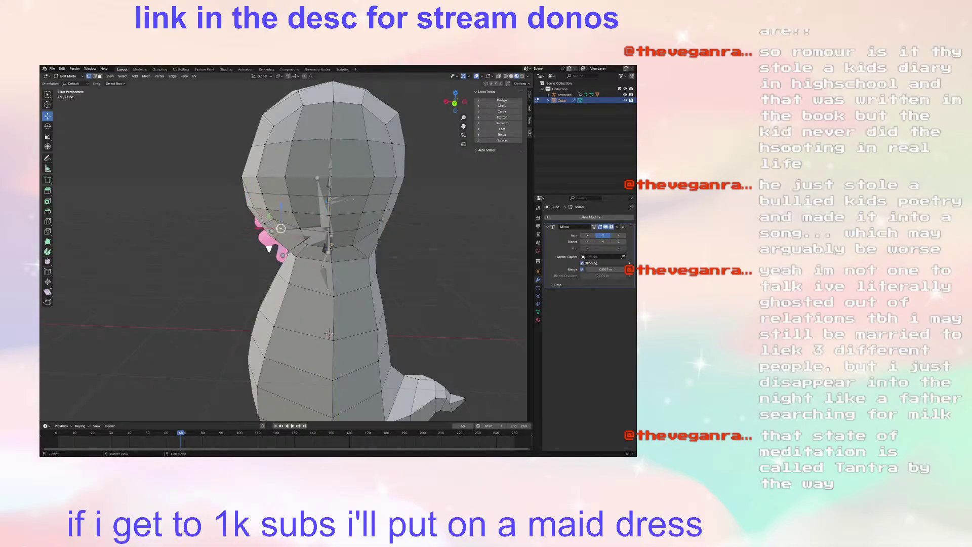
pyautogui.moveTo(274, 225); pyautogui.dragTo(292, 234, button='middle')
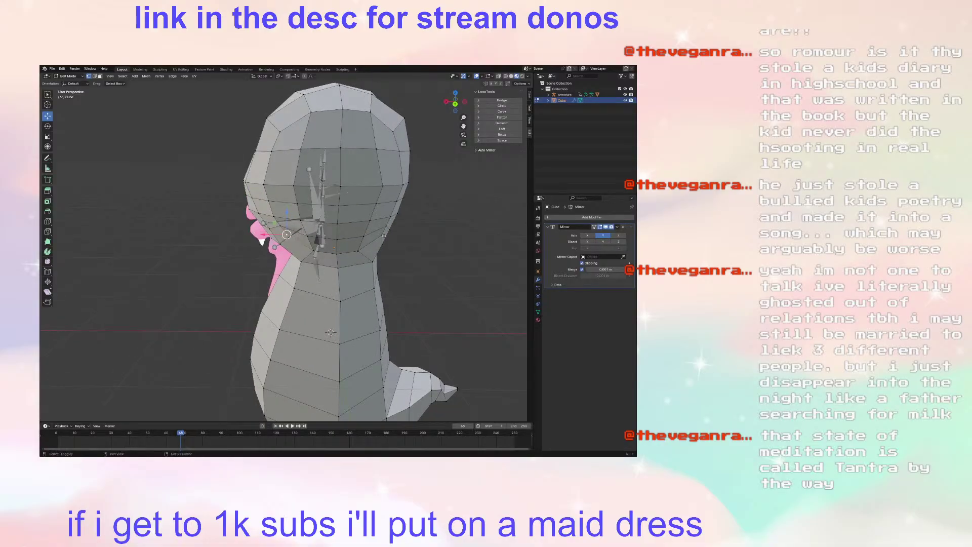
pyautogui.press('s')
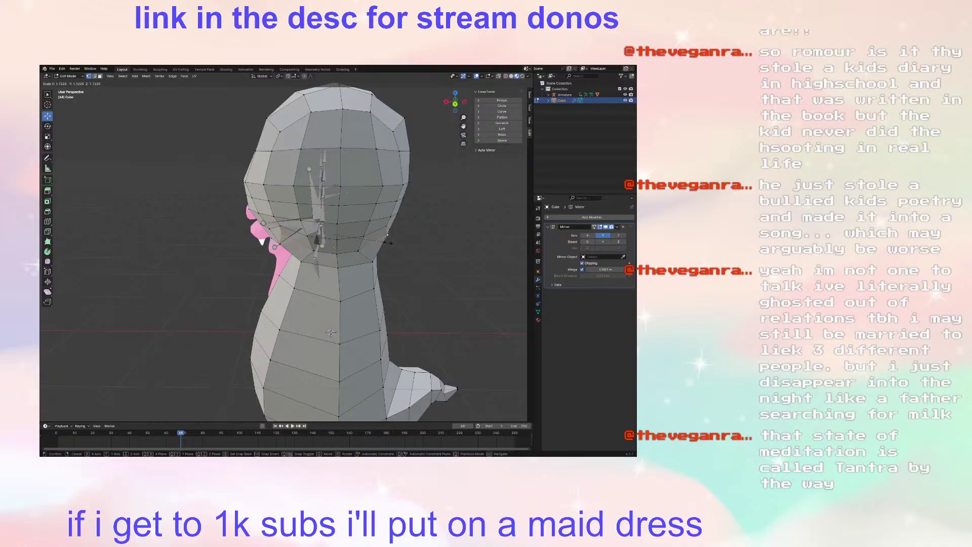
pyautogui.click(390, 243)
pyautogui.click(283, 226)
pyautogui.keyDown('ctrl'); pyautogui.click(390, 228); pyautogui.keyUp('ctrl')
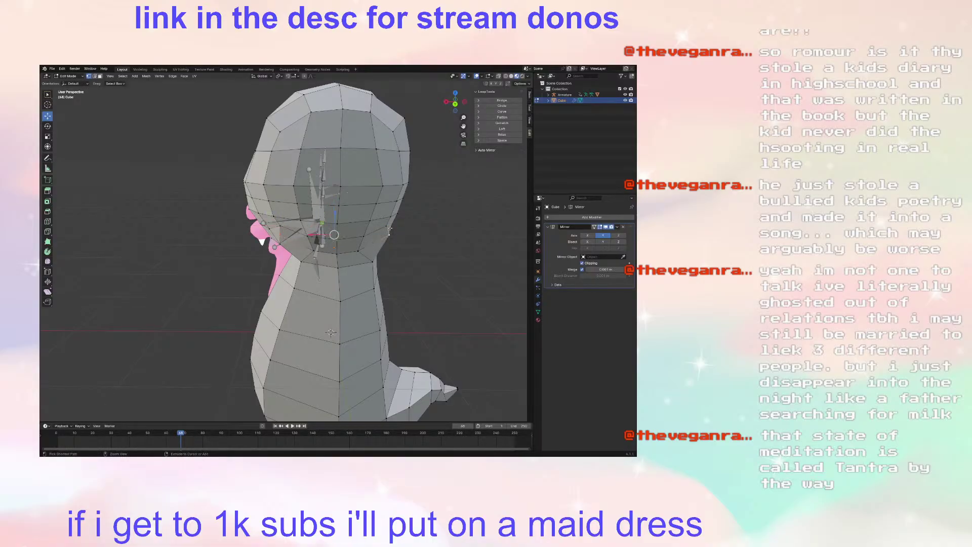
pyautogui.moveTo(198, 221); pyautogui.dragTo(335, 240, button='middle')
pyautogui.scroll(1, 335, 240)
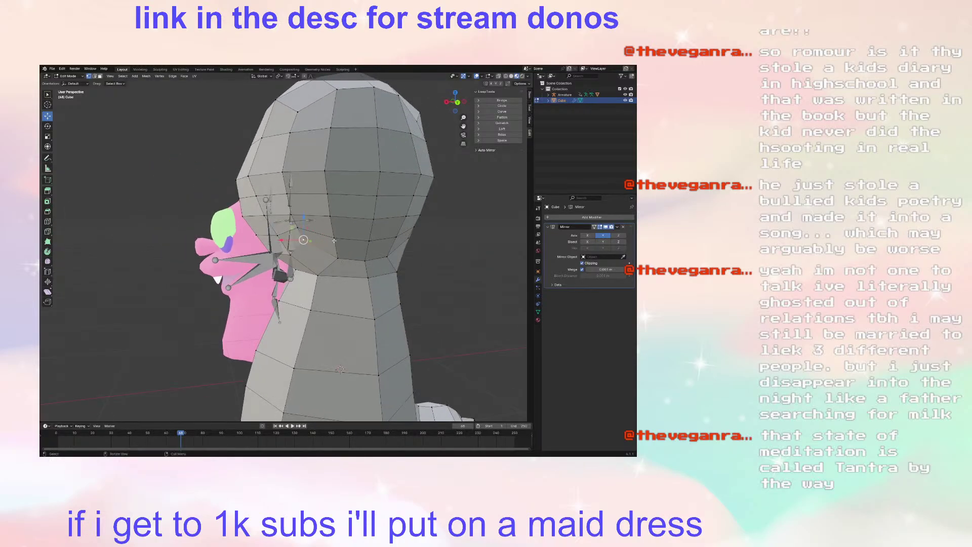
pyautogui.keyDown('shift'); pyautogui.click(403, 239); pyautogui.keyUp('shift')
pyautogui.moveTo(358, 221); pyautogui.dragTo(360, 231)
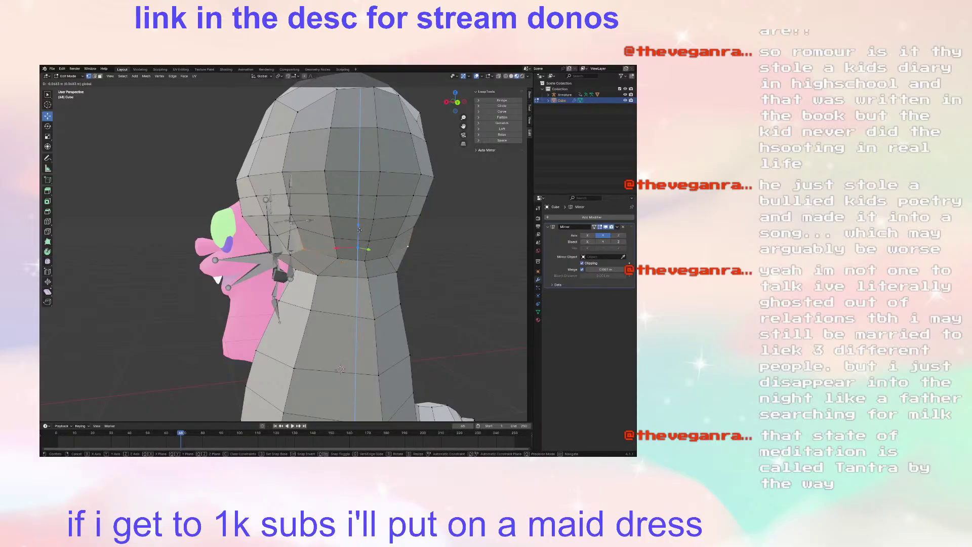
pyautogui.moveTo(359, 230); pyautogui.dragTo(320, 231, button='middle')
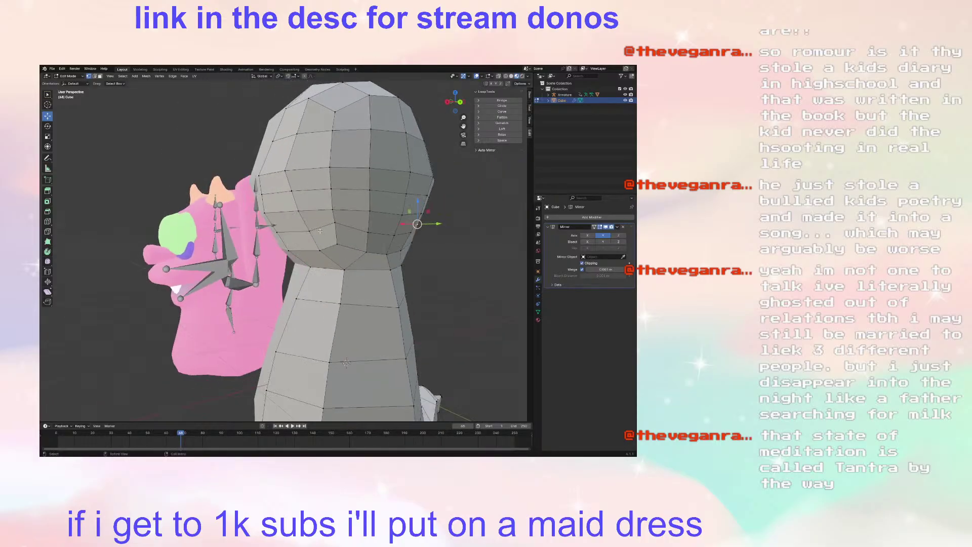
# Step: Select the side vertices on the head's lower loop and move them slightly down along Z
pyautogui.keyDown('shift'); pyautogui.click(332, 225); pyautogui.keyUp('shift')
pyautogui.moveTo(380, 205); pyautogui.dragTo(381, 211)
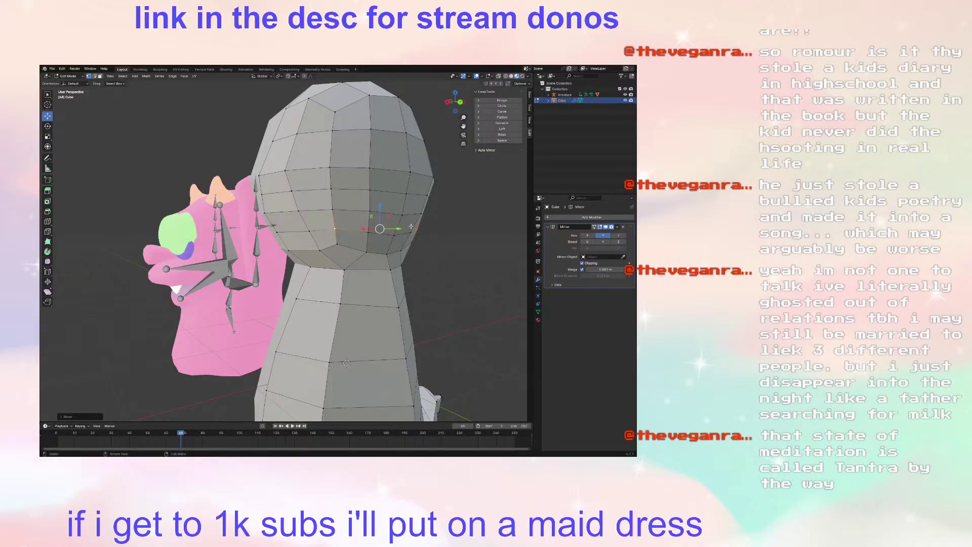
pyautogui.moveTo(412, 226); pyautogui.dragTo(417, 230, button='middle')
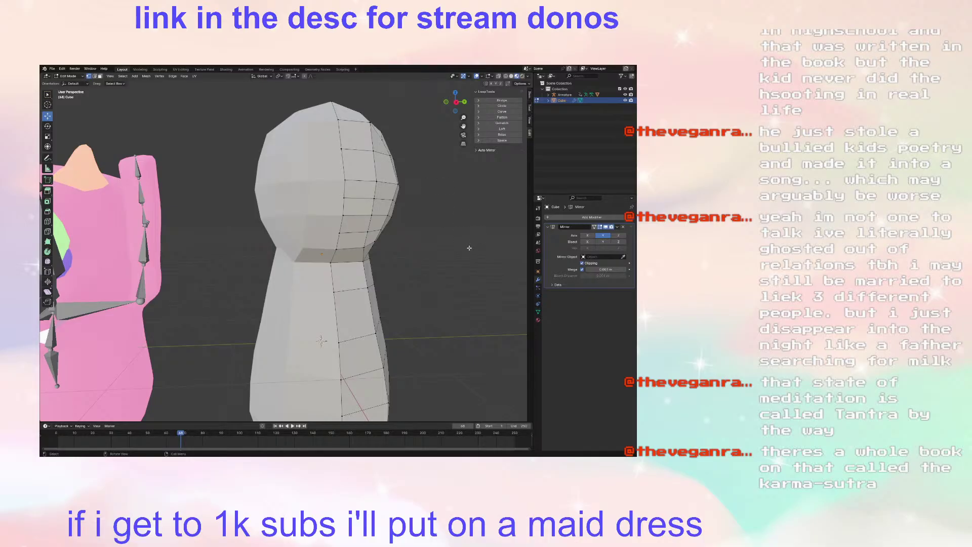
pyautogui.moveTo(454, 249); pyautogui.dragTo(400, 232, button='middle')
pyautogui.scroll(2, 354, 255)
pyautogui.scroll(-3, 354, 255)
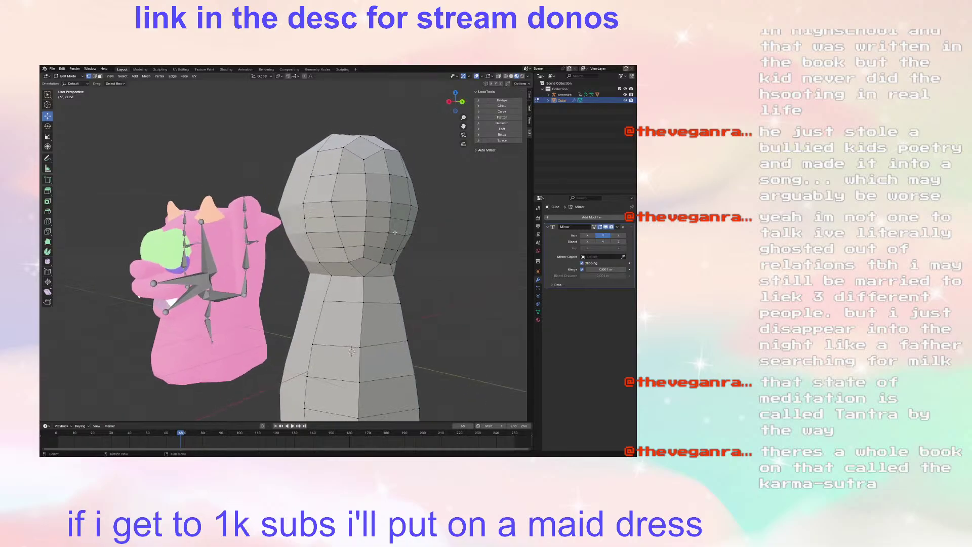
# Step: Pull the front vertices of the loop below the head's widest ring forward along X to form a brim-like ridge
pyautogui.keyDown('shift'); pyautogui.click(343, 217); pyautogui.keyUp('shift')
pyautogui.moveTo(358, 212); pyautogui.dragTo(330, 222, button='middle')
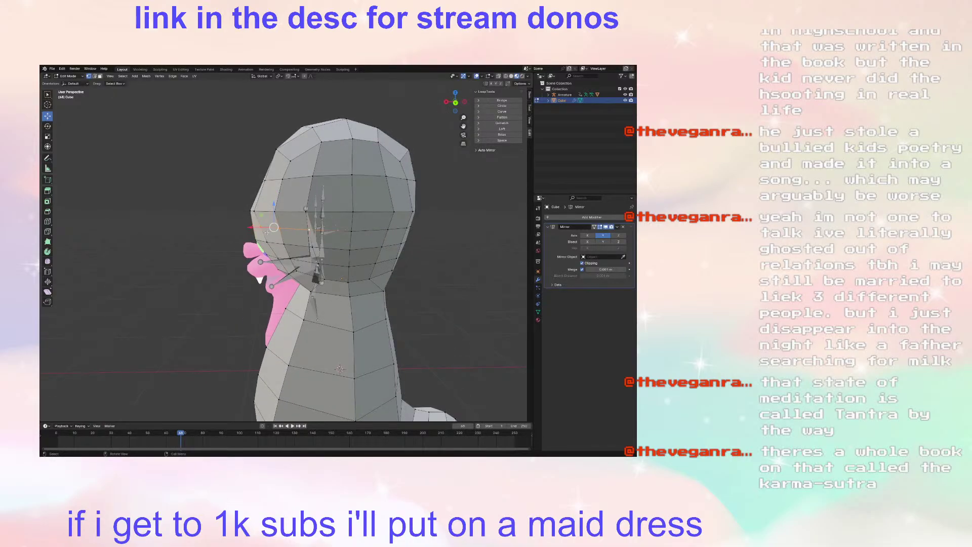
pyautogui.moveTo(251, 227); pyautogui.dragTo(223, 237)
pyautogui.moveTo(223, 237); pyautogui.dragTo(287, 238, button='middle')
pyautogui.scroll(2, 354, 238)
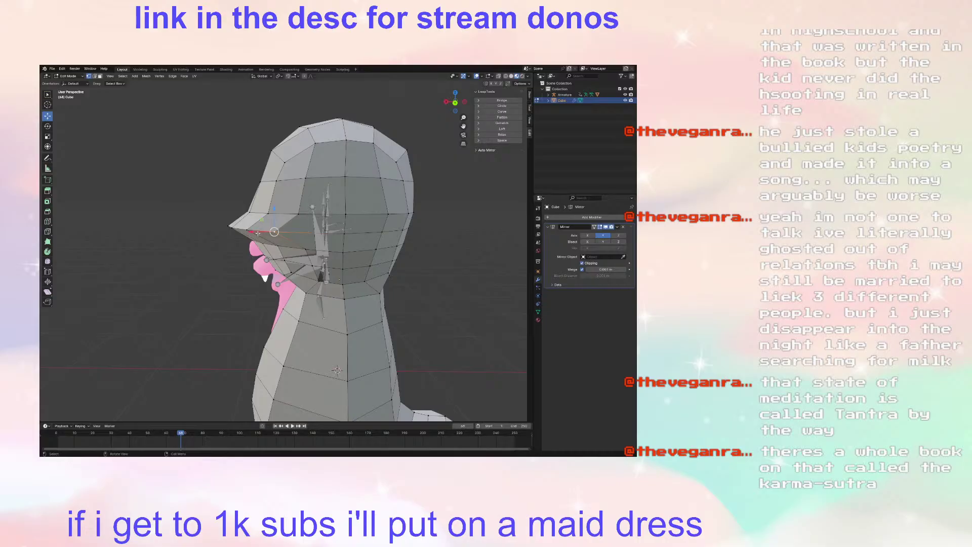
# Step: Push the front vertices directly beneath the brim-like ridge back along X
pyautogui.moveTo(257, 233); pyautogui.dragTo(275, 239)
pyautogui.click(282, 242)
pyautogui.moveTo(282, 242); pyautogui.dragTo(310, 263, button='middle')
pyautogui.keyDown('shift'); pyautogui.click(315, 261); pyautogui.keyUp('shift')
pyautogui.scroll(2, 310, 263)
# Step: Pull the front centre vertex of the brim-like ridge further out along X
pyautogui.click(247, 218)
pyautogui.moveTo(287, 219); pyautogui.dragTo(261, 242, button='middle')
pyautogui.moveTo(202, 287); pyautogui.dragTo(180, 289)
pyautogui.moveTo(247, 287); pyautogui.dragTo(272, 254, button='middle')
# Step: In face select mode, select the front faces under the brim-like ridge and extrude them outward as a lower lip
pyautogui.click(323, 256)
pyautogui.click(335, 280)
pyautogui.keyDown('shift'); pyautogui.click(292, 281); pyautogui.keyUp('shift')
pyautogui.keyDown('shift'); pyautogui.click(356, 272); pyautogui.keyUp('shift')
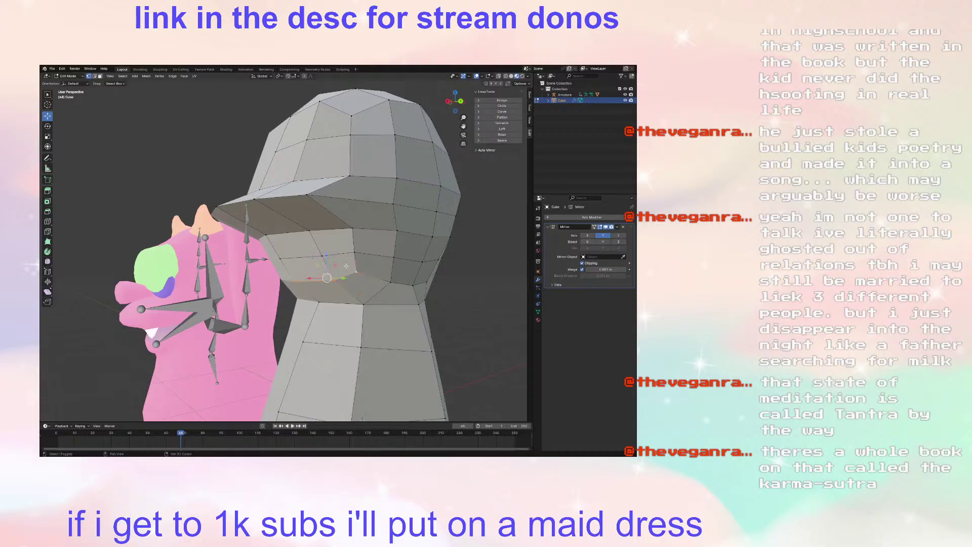
pyautogui.click(101, 76)
pyautogui.click(307, 269)
pyautogui.moveTo(308, 269); pyautogui.dragTo(305, 293, button='middle')
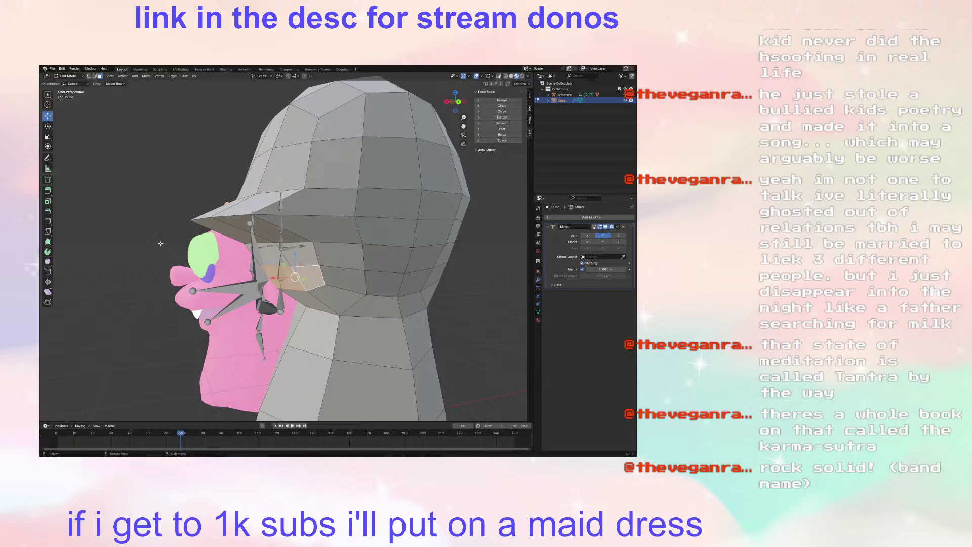
pyautogui.click(48, 191)
pyautogui.moveTo(157, 248); pyautogui.dragTo(180, 249, button='middle')
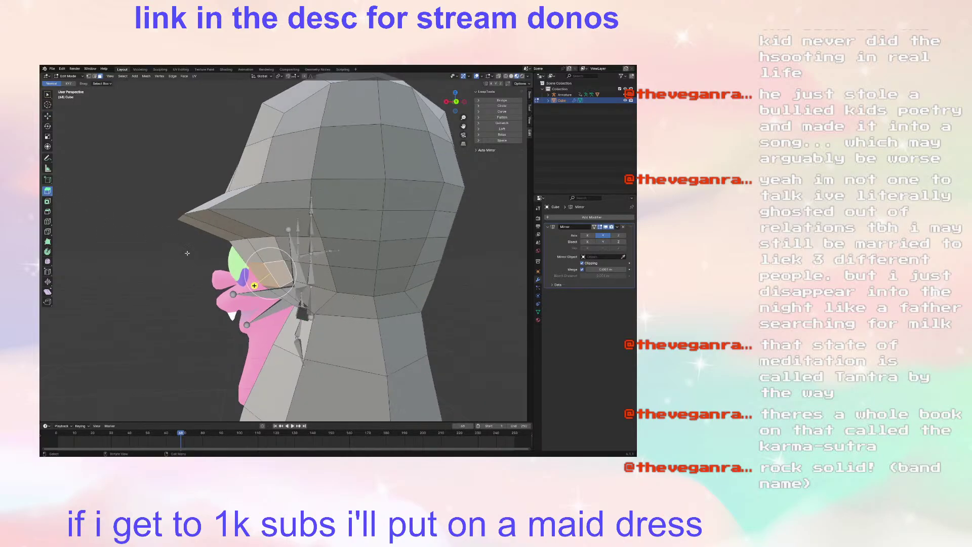
pyautogui.moveTo(254, 285); pyautogui.dragTo(239, 296)
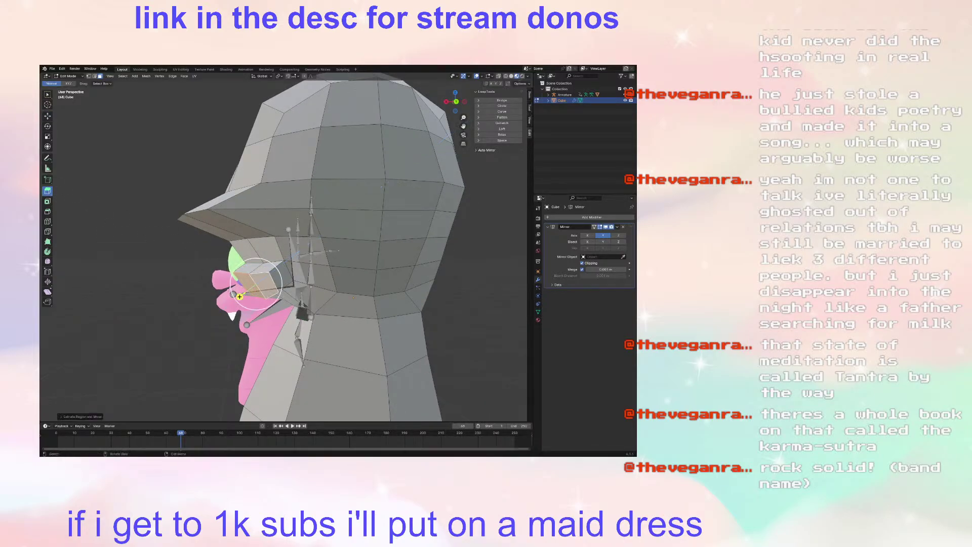
# Step: Move the extruded lip faces inward along Y and further forward along X
pyautogui.click(47, 116)
pyautogui.moveTo(261, 285); pyautogui.dragTo(315, 288, button='middle')
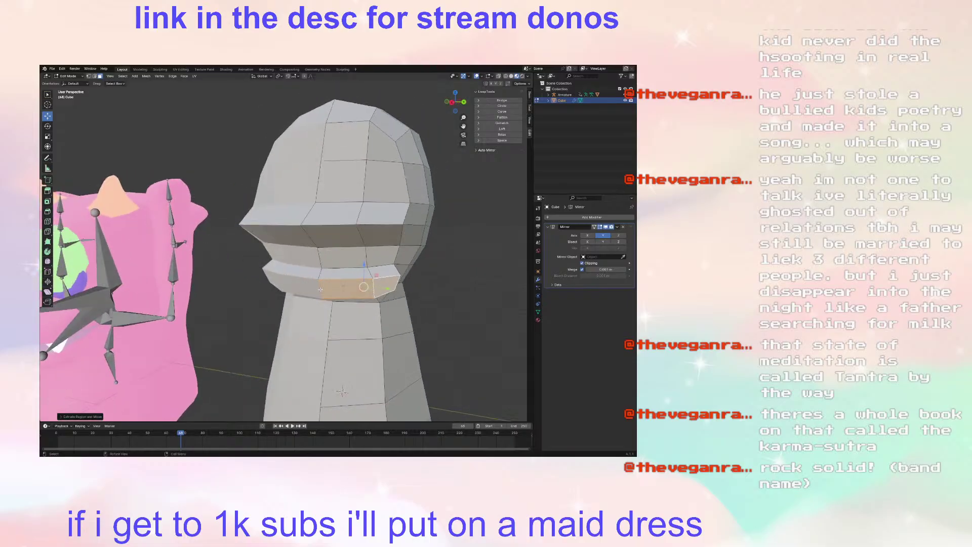
pyautogui.moveTo(382, 288); pyautogui.dragTo(356, 286)
pyautogui.moveTo(358, 286); pyautogui.dragTo(278, 284, button='middle')
pyautogui.moveTo(251, 278); pyautogui.dragTo(236, 275)
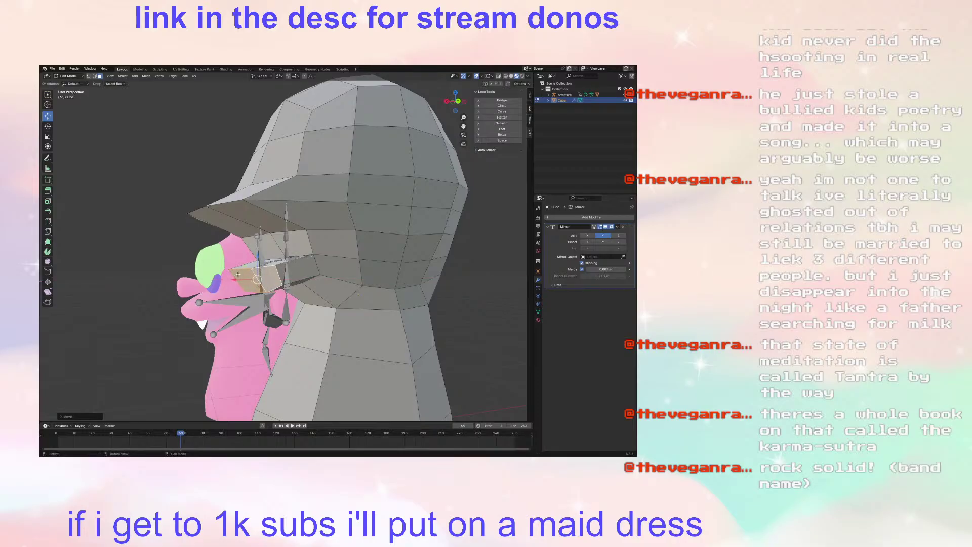
# Step: Reselect the two front faces of the extruded lip, raise them slightly along Z and scale them
pyautogui.click(254, 254)
pyautogui.click(251, 277)
pyautogui.keyDown('shift'); pyautogui.click(267, 277); pyautogui.keyUp('shift')
pyautogui.moveTo(258, 259); pyautogui.dragTo(258, 255)
pyautogui.moveTo(322, 281); pyautogui.dragTo(255, 272, button='middle')
pyautogui.press('s')
pyautogui.click(343, 281)
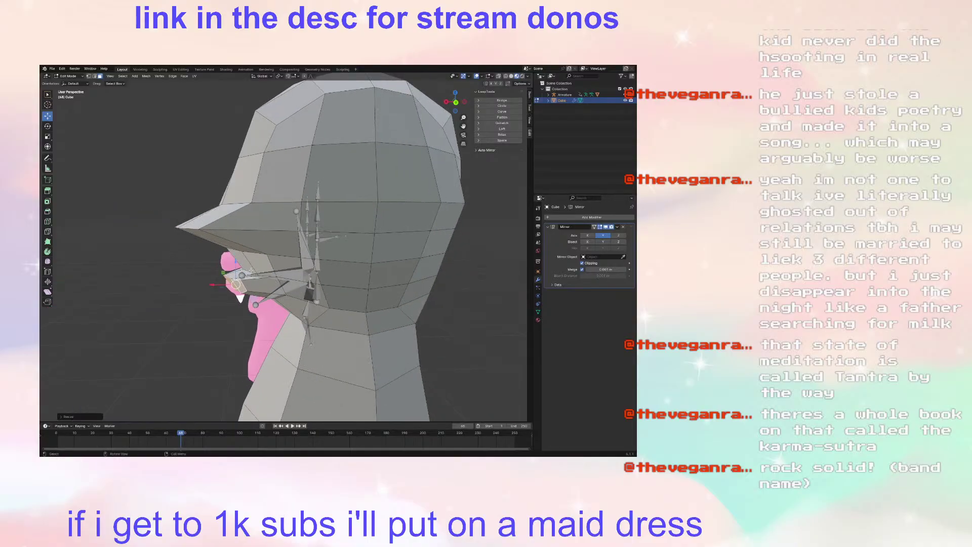
# Step: Undo the lower lip extrusion and all adjustments made to its faces
pyautogui.moveTo(234, 261); pyautogui.dragTo(234, 259)
pyautogui.moveTo(235, 258); pyautogui.dragTo(323, 266, button='middle')
pyautogui.hotkey('ctrl', 'z')
pyautogui.hotkey('ctrl', 'z')
pyautogui.hotkey('ctrl', 'z')
pyautogui.hotkey('ctrl', 'z')
pyautogui.hotkey('ctrl', 'z')
pyautogui.hotkey('ctrl', 'z')
pyautogui.hotkey('ctrl', 'z')
pyautogui.hotkey('ctrl', 'z')
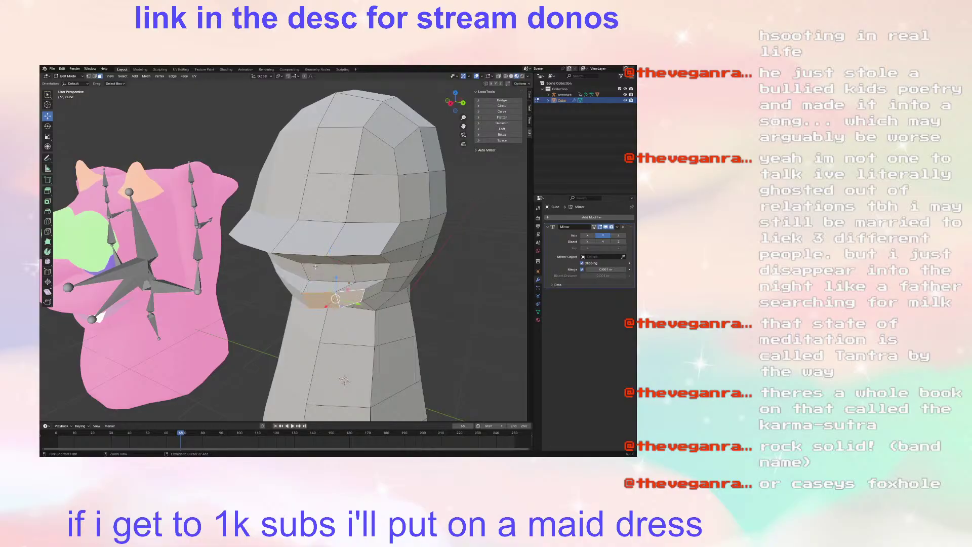
pyautogui.hotkey('ctrl', 'z')
pyautogui.moveTo(315, 267); pyautogui.dragTo(326, 244, button='middle')
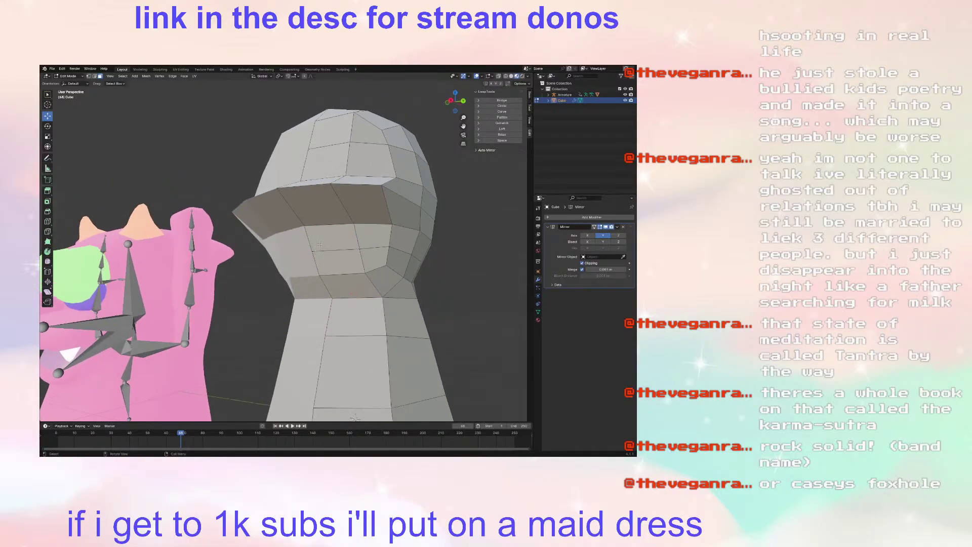
# Step: Add a horizontal edge loop around the head just below the brim-like ridge with Loop Cut
pyautogui.click(48, 221)
pyautogui.click(400, 244)
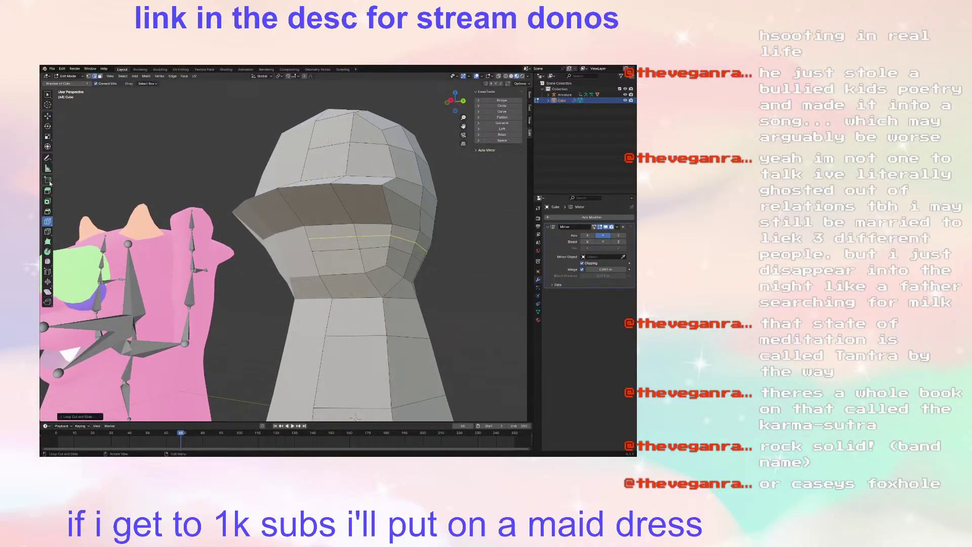
pyautogui.click(47, 116)
pyautogui.moveTo(359, 275); pyautogui.dragTo(356, 278, button='middle')
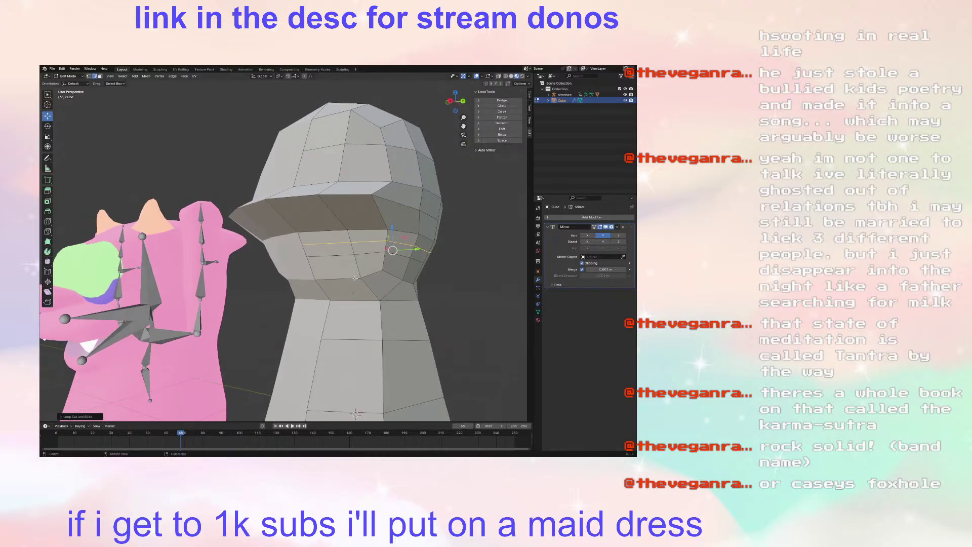
pyautogui.moveTo(412, 266); pyautogui.dragTo(267, 335, button='middle')
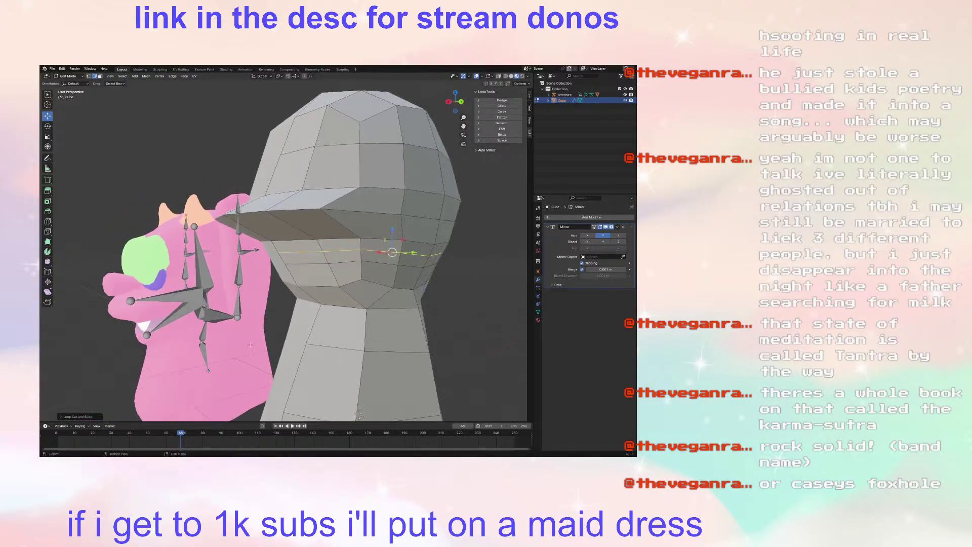
# Step: In face select mode, select the front faces under the brim-like ridge and move the chosen faces along X
pyautogui.click(100, 127)
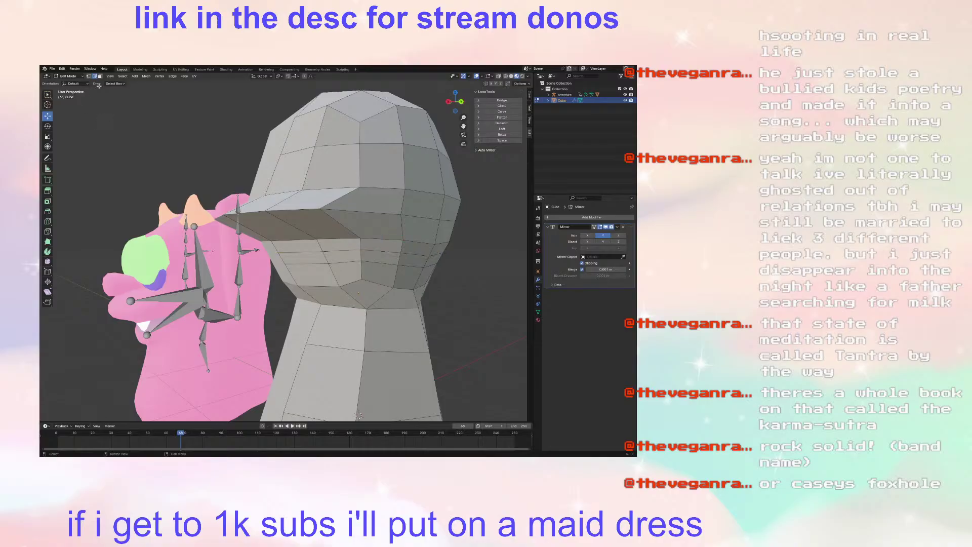
pyautogui.click(300, 256)
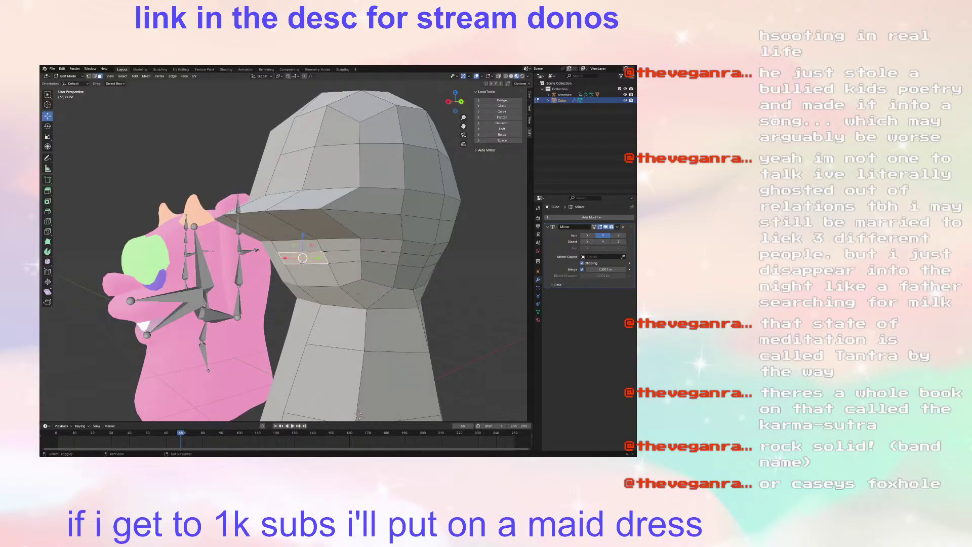
pyautogui.keyDown('shift'); pyautogui.click(310, 276); pyautogui.keyUp('shift')
pyautogui.keyDown('shift'); pyautogui.click(339, 267); pyautogui.keyUp('shift')
pyautogui.moveTo(339, 266); pyautogui.dragTo(258, 278, button='middle')
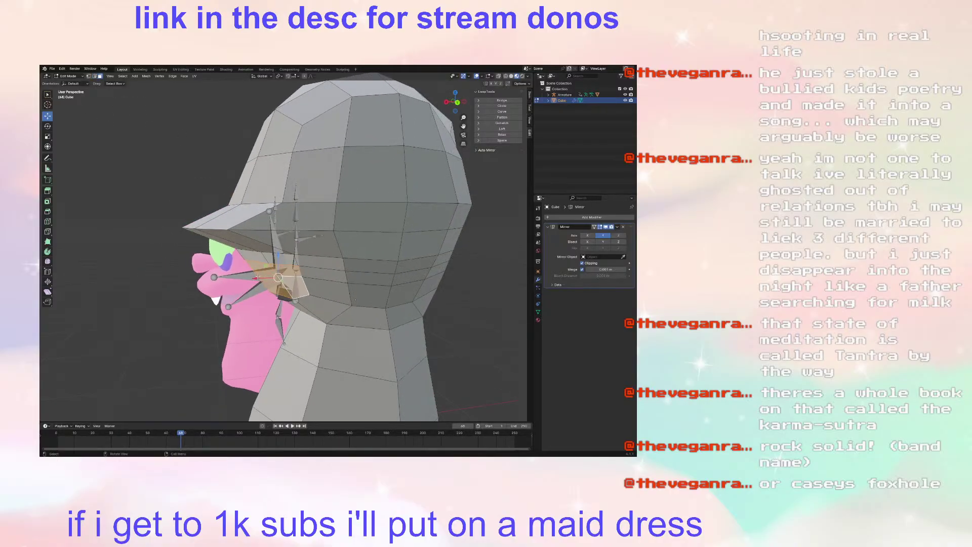
pyautogui.press('g')
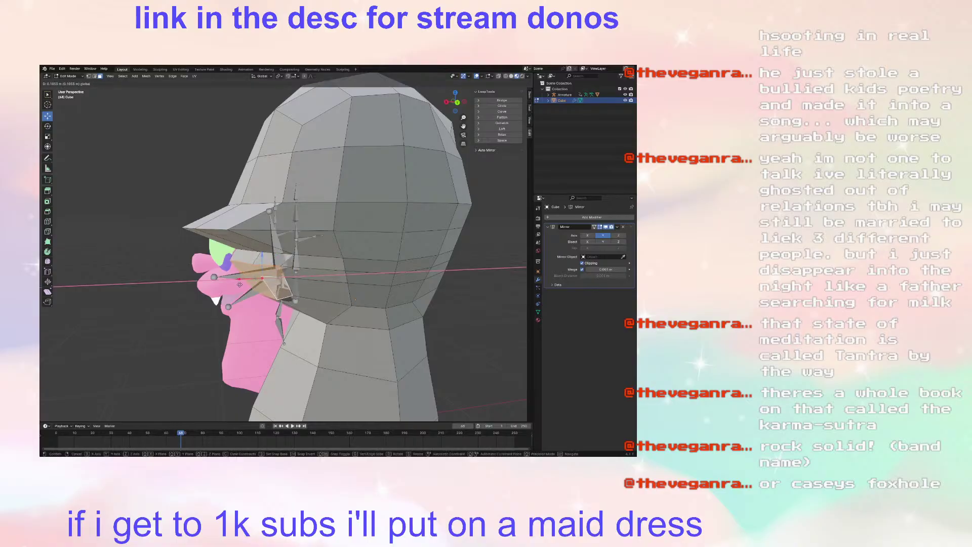
pyautogui.rightClick(233, 285)
pyautogui.keyDown('shift'); pyautogui.click(273, 284); pyautogui.keyUp('shift')
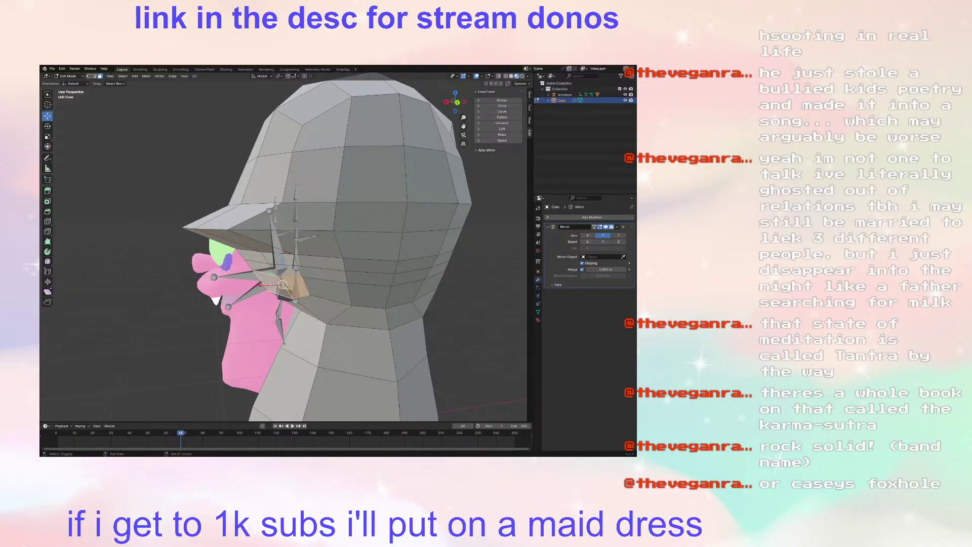
pyautogui.press('g')
pyautogui.press('x')
pyautogui.click(253, 286)
pyautogui.moveTo(253, 286); pyautogui.dragTo(281, 262, button='middle')
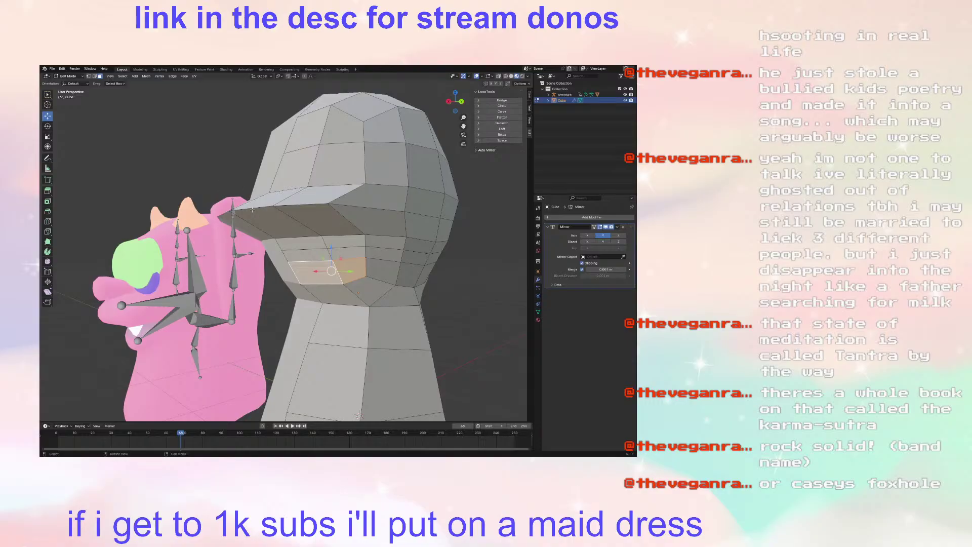
# Step: Adjust the selection of front faces beneath the brim-like ridge and extrude them outward as a new lower lip
pyautogui.click(334, 269)
pyautogui.keyDown('shift'); pyautogui.click(339, 260); pyautogui.keyUp('shift')
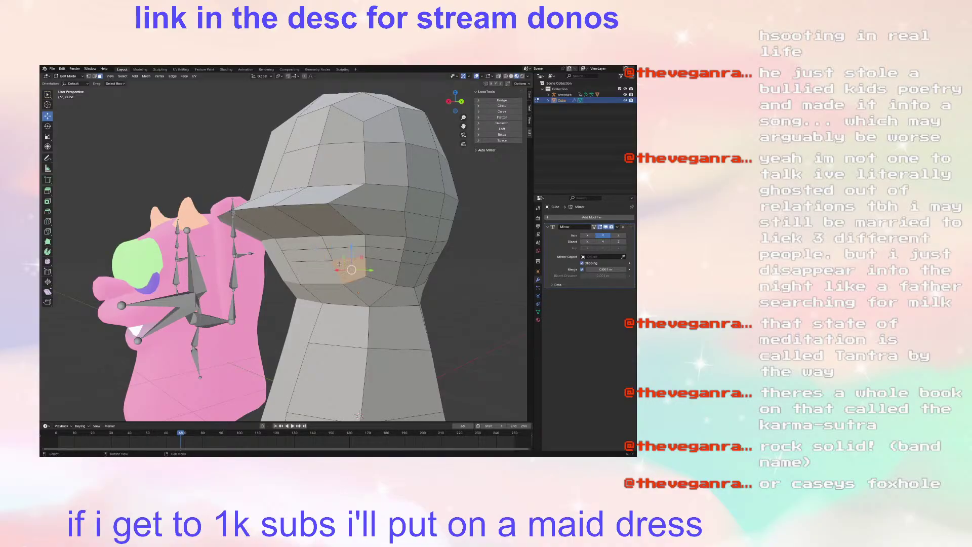
pyautogui.keyDown('shift'); pyautogui.click(304, 253); pyautogui.keyUp('shift')
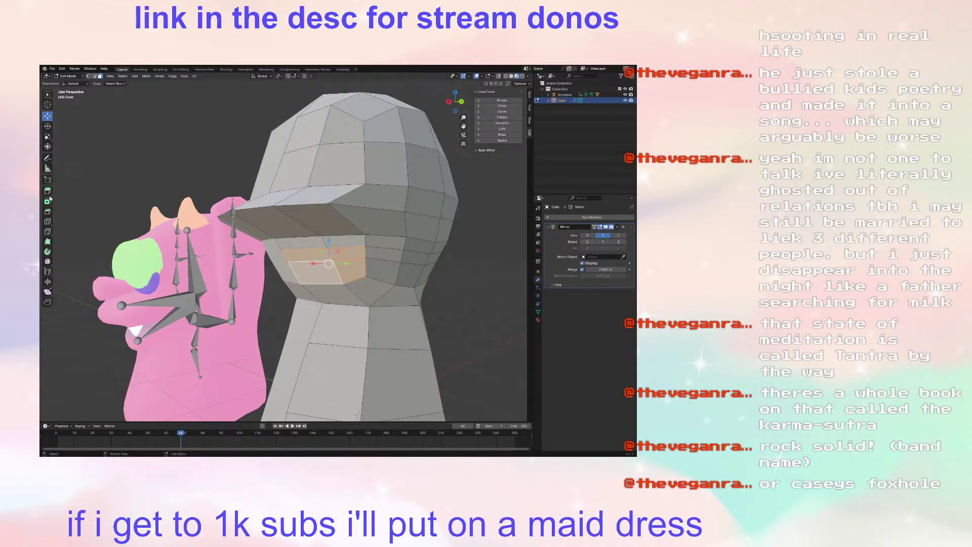
pyautogui.click(47, 191)
pyautogui.moveTo(323, 279); pyautogui.dragTo(318, 283)
pyautogui.moveTo(318, 284); pyautogui.dragTo(51, 124, button='middle')
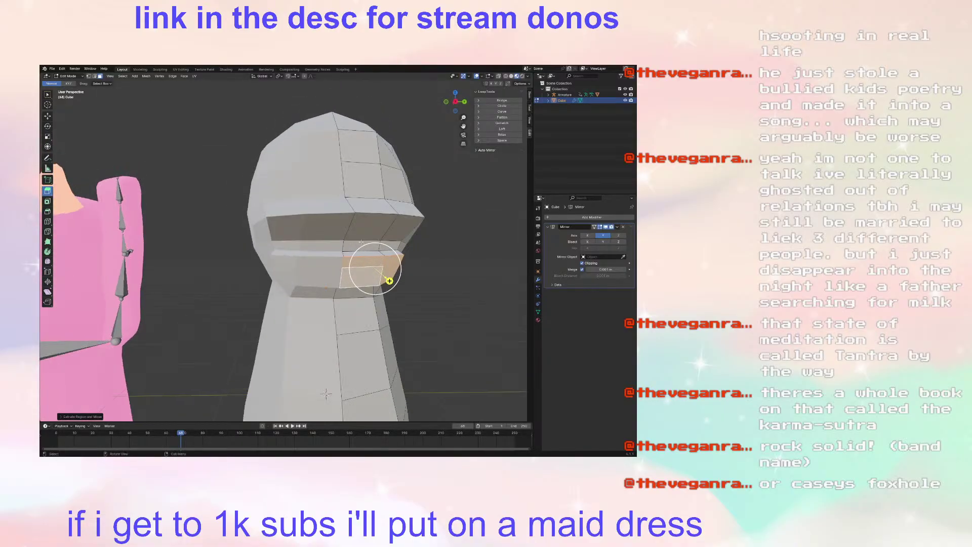
# Step: Pull the newly extruded lip faces forward along X and shift them inward along Y
pyautogui.click(48, 125)
pyautogui.click(48, 116)
pyautogui.moveTo(393, 265); pyautogui.dragTo(416, 273)
pyautogui.moveTo(417, 273); pyautogui.dragTo(288, 300, button='middle')
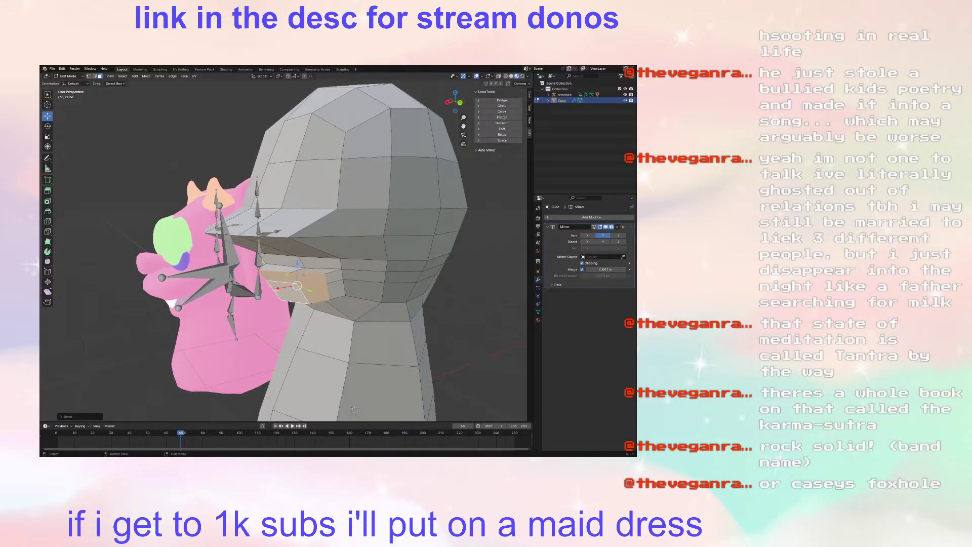
pyautogui.moveTo(281, 292); pyautogui.dragTo(266, 294)
pyautogui.moveTo(266, 294); pyautogui.dragTo(378, 282, button='middle')
pyautogui.click(379, 282)
pyautogui.keyDown('shift'); pyautogui.click(378, 282); pyautogui.keyUp('shift')
pyautogui.moveTo(384, 286); pyautogui.dragTo(378, 287)
pyautogui.moveTo(377, 287)
pyautogui.mouseDown(button='middle')
pyautogui.moveTo(264, 291)
pyautogui.moveTo(338, 276)
pyautogui.moveTo(282, 297)
pyautogui.mouseUp(button='middle')
# Step: Pull a front edge of the lip slightly back, and raise the vertex on its underside along Z
pyautogui.click(94, 79)
pyautogui.moveTo(250, 303); pyautogui.dragTo(258, 302)
pyautogui.click(89, 76)
pyautogui.click(290, 317)
pyautogui.press('g')
pyautogui.press('z')
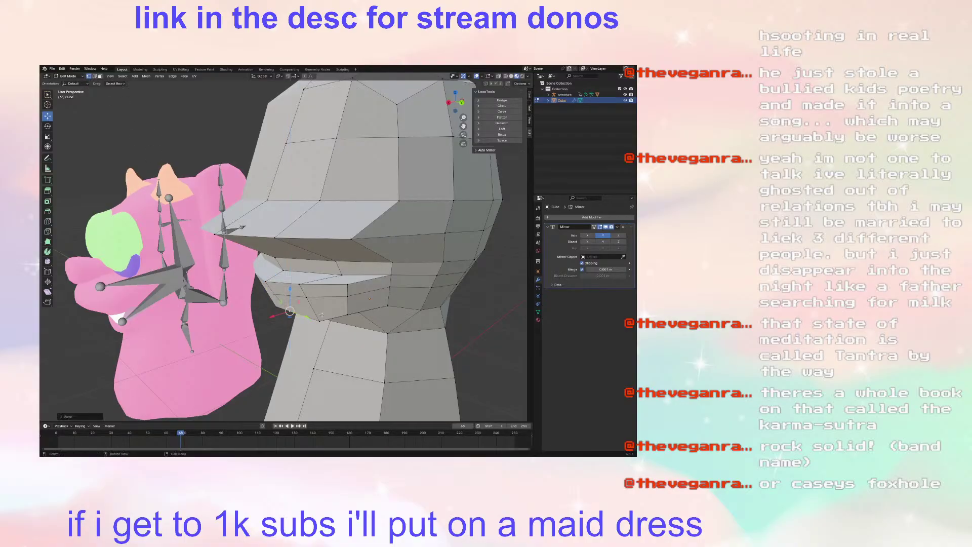
pyautogui.click(321, 294)
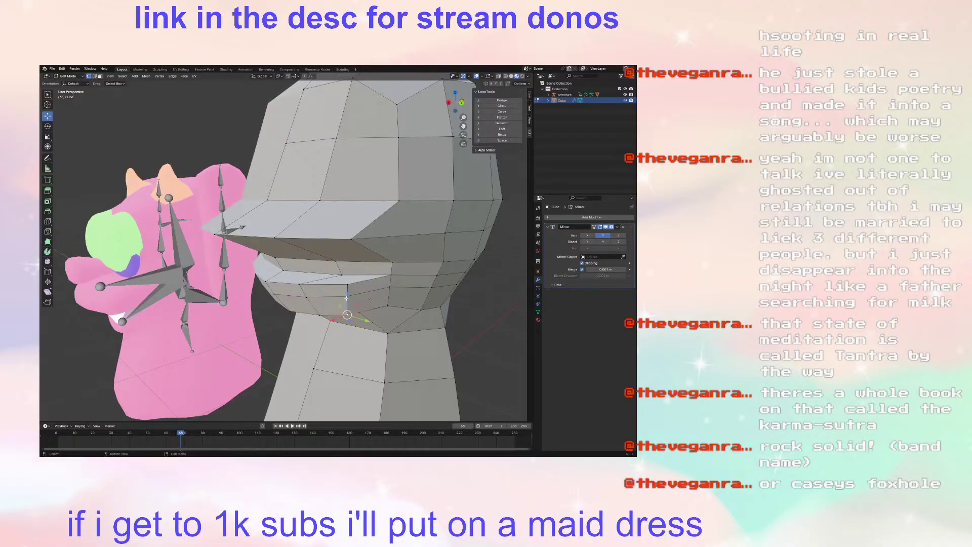
# Step: Leave edit mode, select the pink character and remove its Subdivision modifier
pyautogui.moveTo(350, 289); pyautogui.dragTo(384, 297, button='middle')
pyautogui.scroll(-4, 362, 332)
pyautogui.scroll(6, 274, 303)
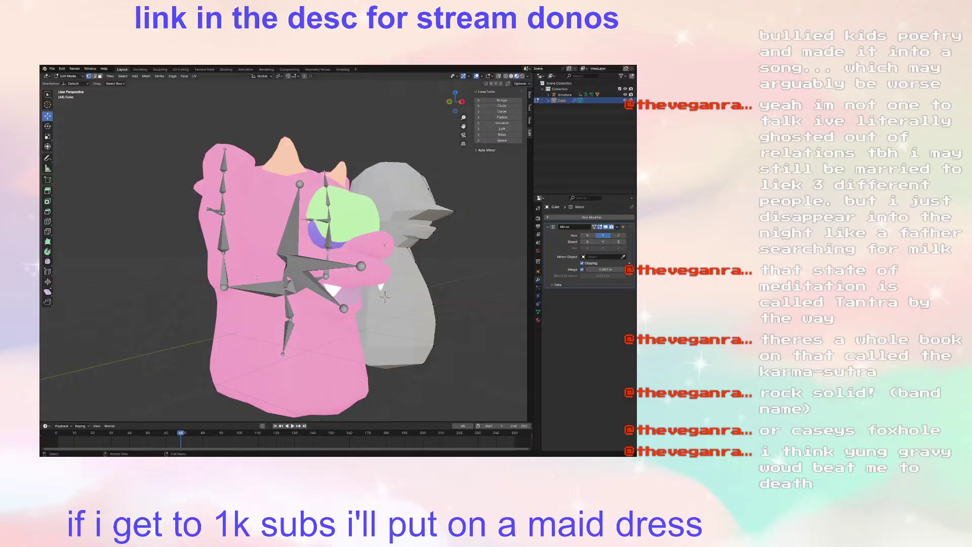
pyautogui.press('Tab')
pyautogui.click(259, 193)
pyautogui.moveTo(259, 193)
pyautogui.mouseDown(button='middle')
pyautogui.moveTo(291, 224)
pyautogui.moveTo(433, 215)
pyautogui.mouseUp(button='middle')
pyautogui.scroll(-2, 291, 224)
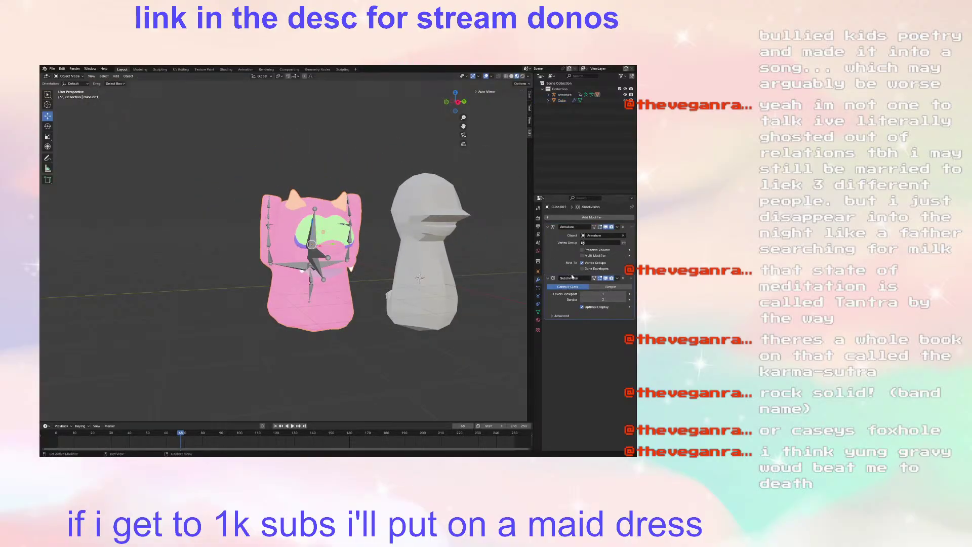
pyautogui.click(623, 278)
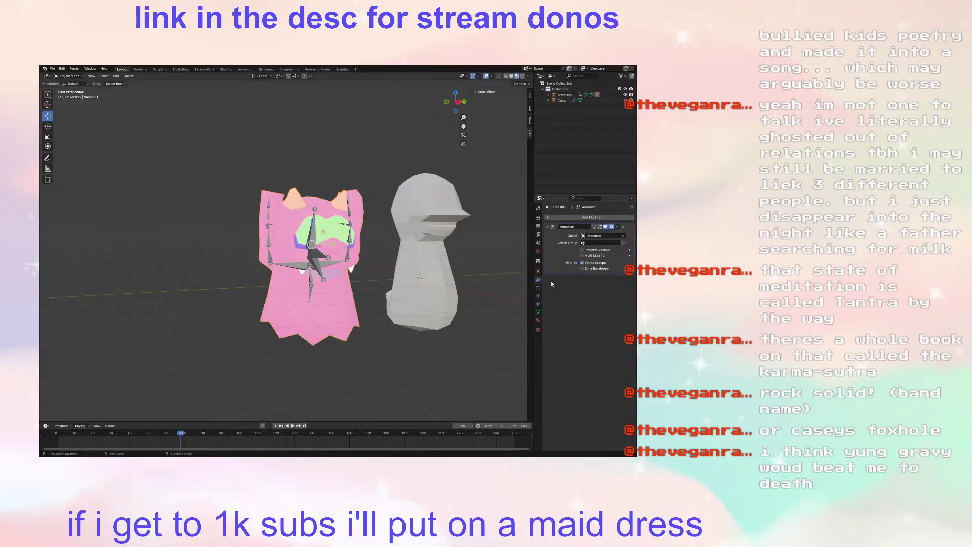
# Step: Compare the pink character's unsmoothed mesh with the grey head, checking both in edit mode
pyautogui.click(430, 284)
pyautogui.keyDown('shift'); pyautogui.click(356, 267); pyautogui.keyUp('shift')
pyautogui.moveTo(356, 267); pyautogui.dragTo(396, 288, button='middle')
pyautogui.press('Tab')
pyautogui.press('Tab')
pyautogui.moveTo(263, 258); pyautogui.dragTo(285, 303, button='middle')
pyautogui.click(349, 259)
pyautogui.press('Tab')
pyautogui.scroll(3, 311, 295)
pyautogui.scroll(-3, 311, 295)
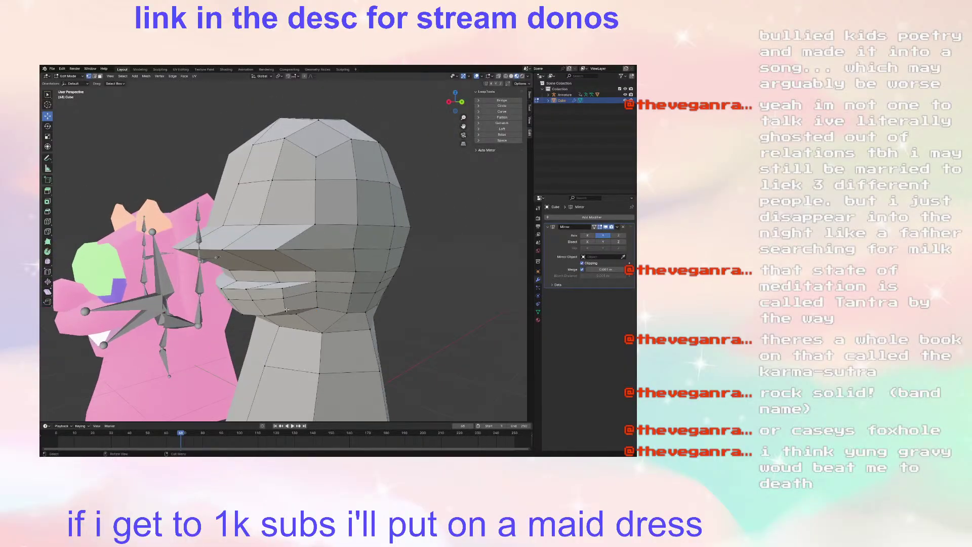
pyautogui.press('Tab')
pyautogui.click(285, 303)
# Step: Undo the modifier removal on the pink character and the edge and vertex adjustments on the lower lip
pyautogui.hotkey('ctrl', 'z')
pyautogui.hotkey('ctrl', 'z')
pyautogui.hotkey('ctrl', 'z')
pyautogui.hotkey('ctrl', 'z')
pyautogui.hotkey('ctrl', 'z')
pyautogui.hotkey('ctrl', 'z')
pyautogui.hotkey('ctrl', 'z')
pyautogui.hotkey('ctrl', 'z')
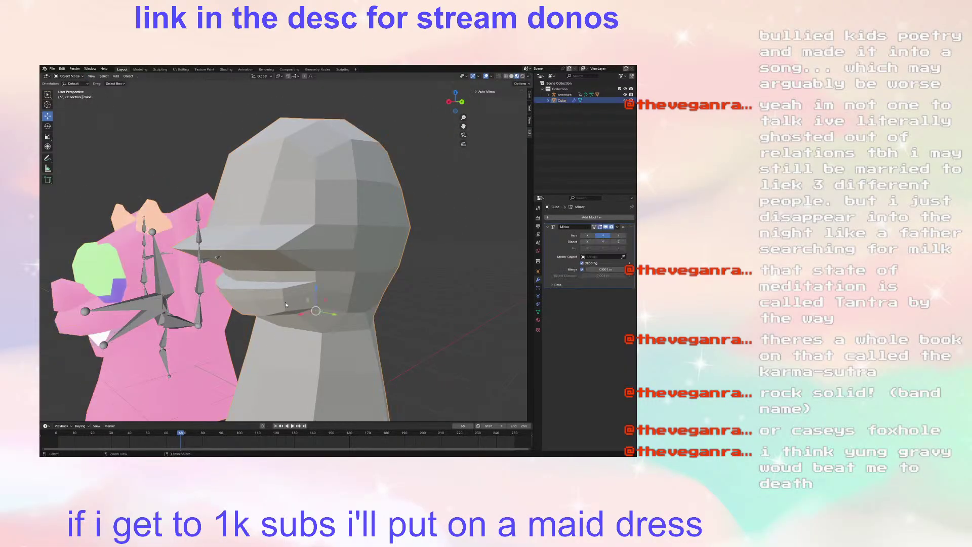
pyautogui.hotkey('ctrl', 'z')
pyautogui.hotkey('ctrl', 'z')
pyautogui.hotkey('ctrl', 'z')
pyautogui.hotkey('ctrl', 'z')
pyautogui.hotkey('ctrl', 'z')
pyautogui.hotkey('ctrl', 'z')
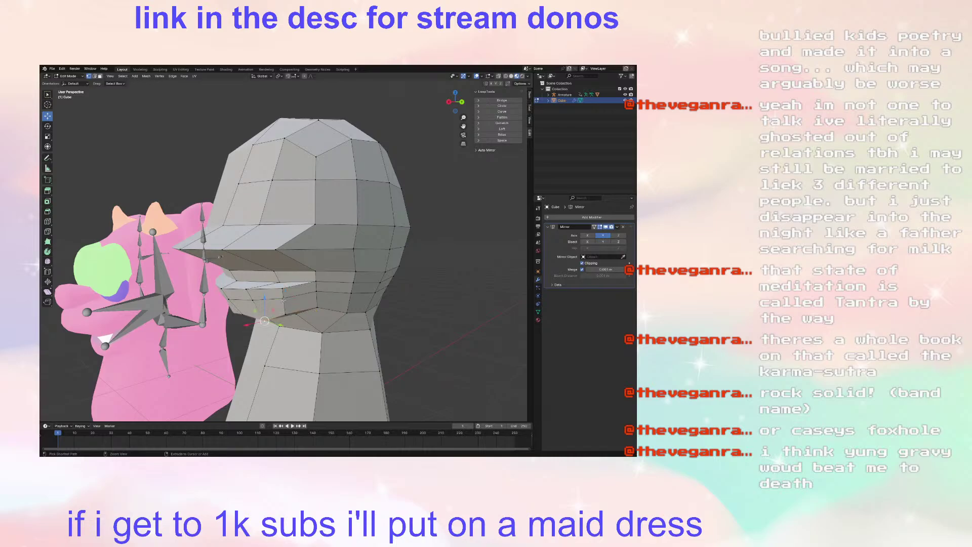
pyautogui.hotkey('ctrl', 'z')
pyautogui.hotkey('ctrl', 'z')
pyautogui.hotkey('ctrl', 'z')
pyautogui.hotkey('ctrl', 'z')
pyautogui.hotkey('ctrl', 'z')
pyautogui.hotkey('ctrl', 'z')
pyautogui.hotkey('ctrl', 'z')
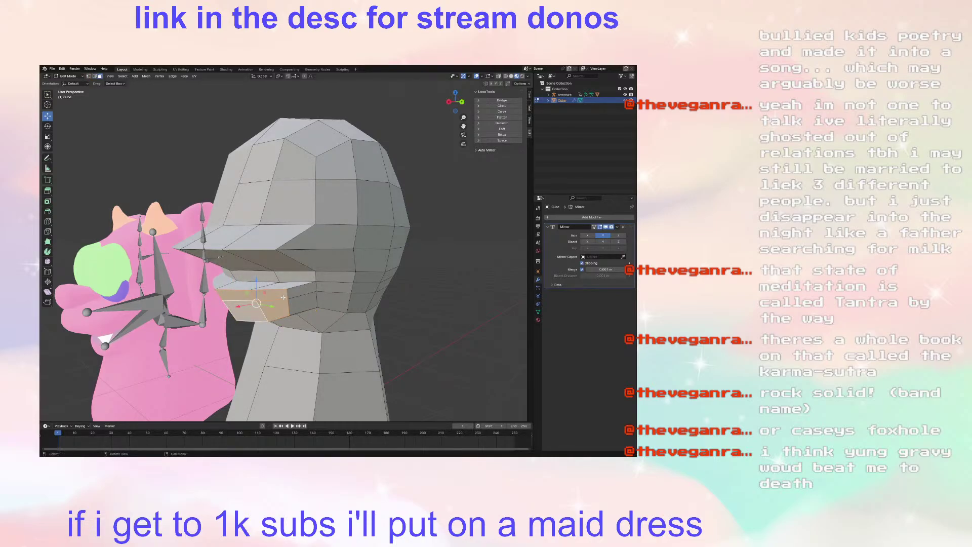
# Step: Delete the front faces of the extruded lip, followed by its remaining side, upper and lower faces
pyautogui.press('x')
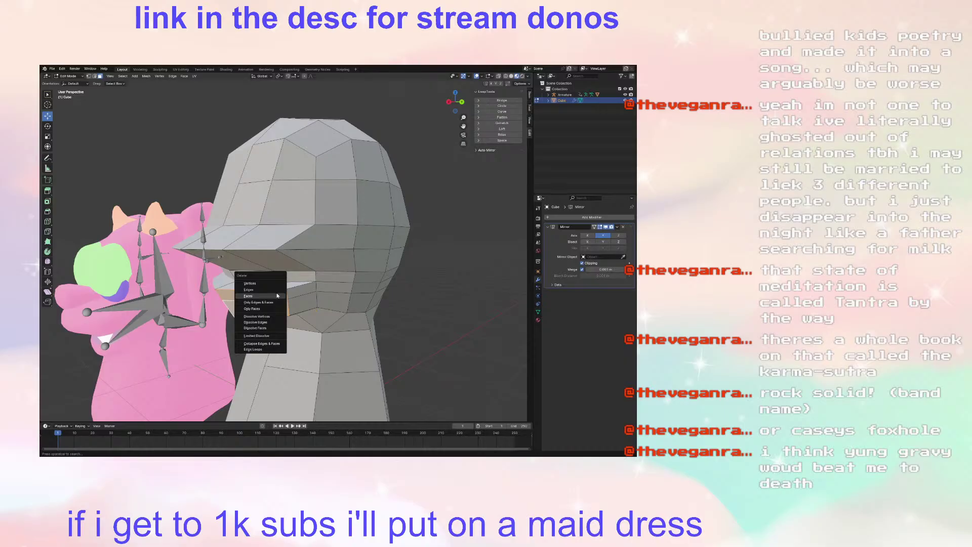
pyautogui.click(277, 295)
pyautogui.click(300, 292)
pyautogui.keyDown('shift'); pyautogui.click(301, 303); pyautogui.keyUp('shift')
pyautogui.keyDown('shift'); pyautogui.click(287, 286); pyautogui.keyUp('shift')
pyautogui.keyDown('shift'); pyautogui.click(257, 287); pyautogui.keyUp('shift')
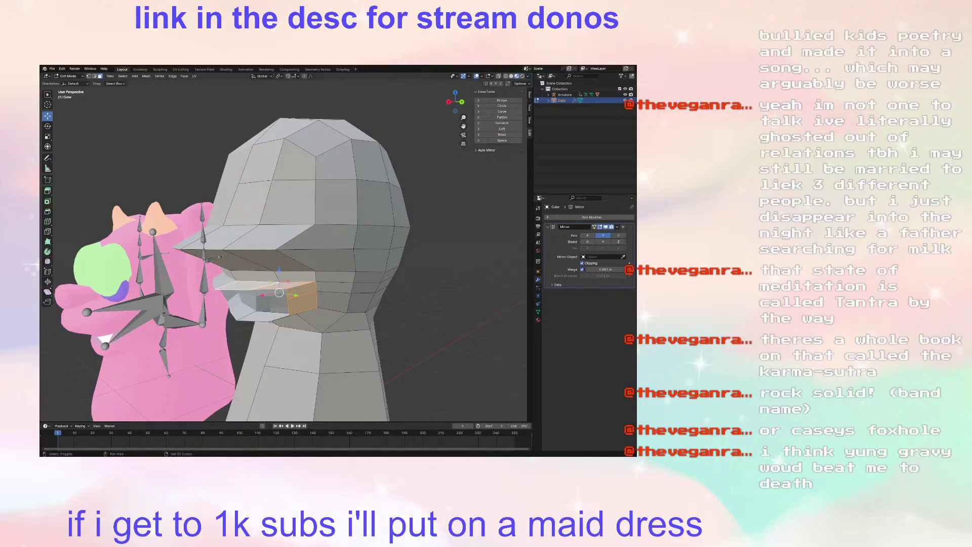
pyautogui.moveTo(271, 321); pyautogui.dragTo(349, 174, button='middle')
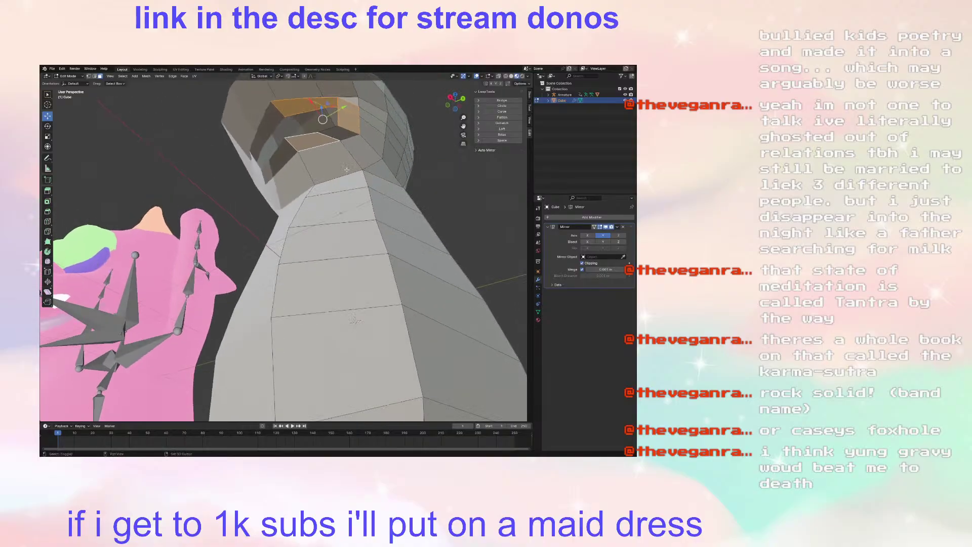
pyautogui.moveTo(332, 134); pyautogui.dragTo(328, 278, button='middle')
pyautogui.press('x')
pyautogui.click(379, 270)
# Step: In edge select mode, try to fill a face between two edges at the upper corner of the mouth opening
pyautogui.scroll(4, 357, 261)
pyautogui.click(95, 76)
pyautogui.click(325, 279)
pyautogui.keyDown('shift'); pyautogui.click(343, 288); pyautogui.keyUp('shift')
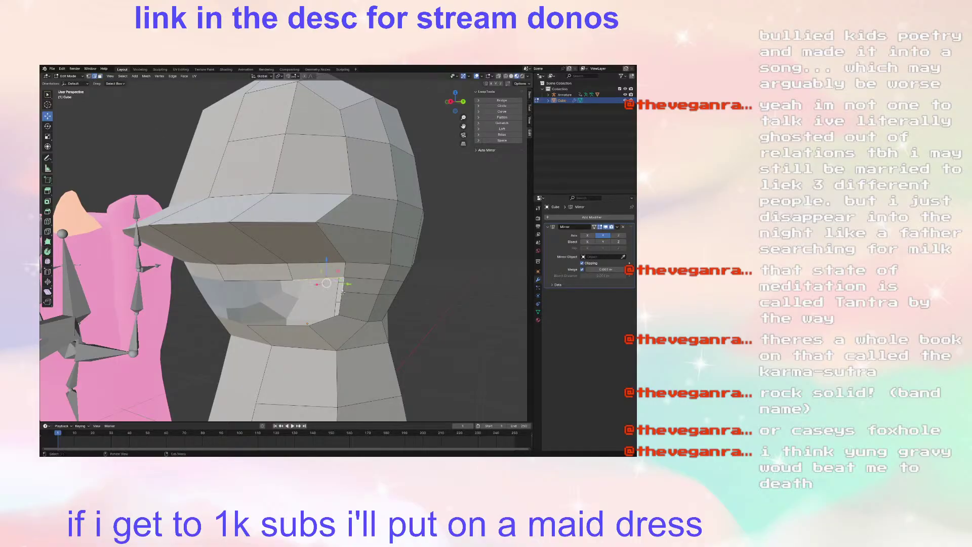
pyautogui.press('f')
pyautogui.hotkey('ctrl', 'z')
# Step: Try to fill the whole mouth opening with a face built from its upper and lower edges
pyautogui.moveTo(307, 282); pyautogui.dragTo(349, 223, button='middle')
pyautogui.keyDown('shift'); pyautogui.click(298, 218); pyautogui.keyUp('shift')
pyautogui.keyDown('shift'); pyautogui.click(363, 222); pyautogui.keyUp('shift')
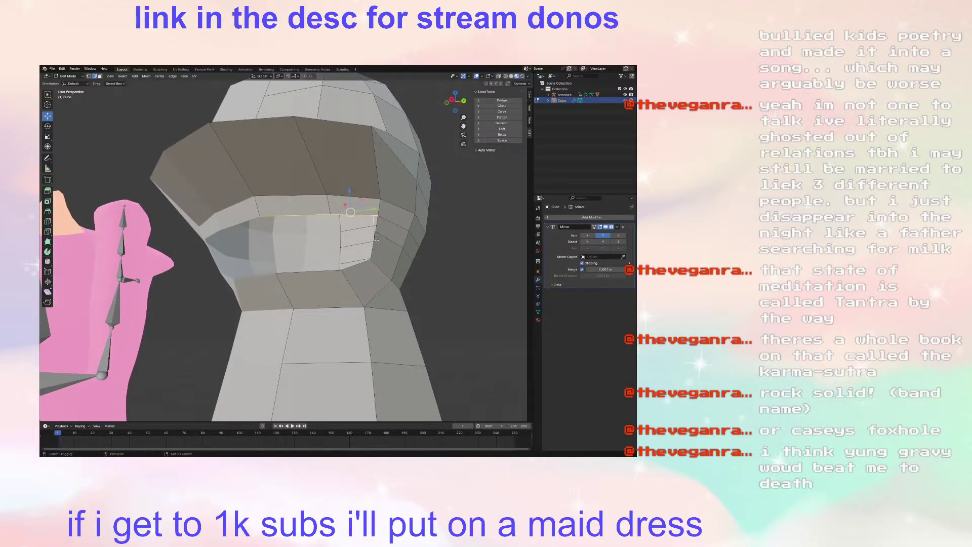
pyautogui.moveTo(375, 223); pyautogui.dragTo(420, 263, button='middle')
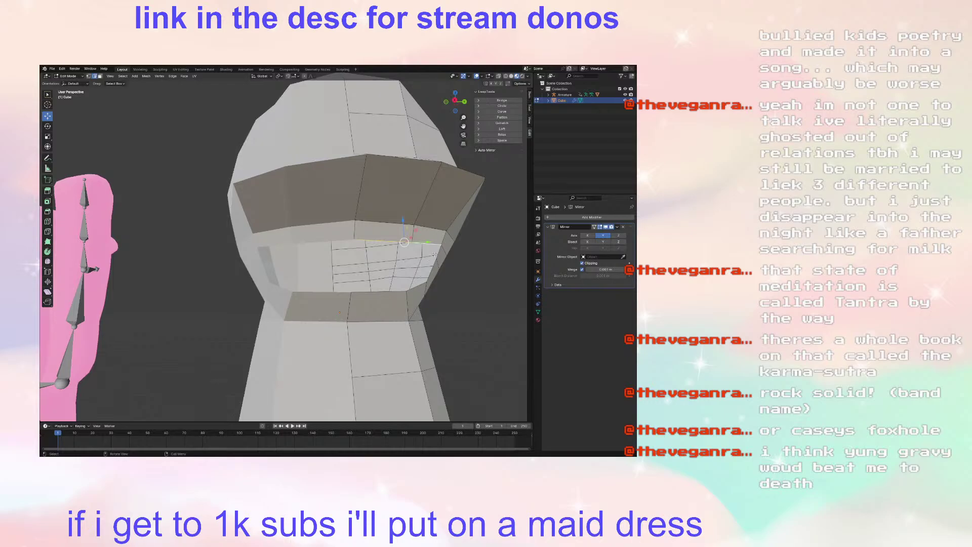
pyautogui.keyDown('shift'); pyautogui.click(391, 293); pyautogui.keyUp('shift')
pyautogui.press('f')
pyautogui.moveTo(391, 292); pyautogui.dragTo(338, 296, button='middle')
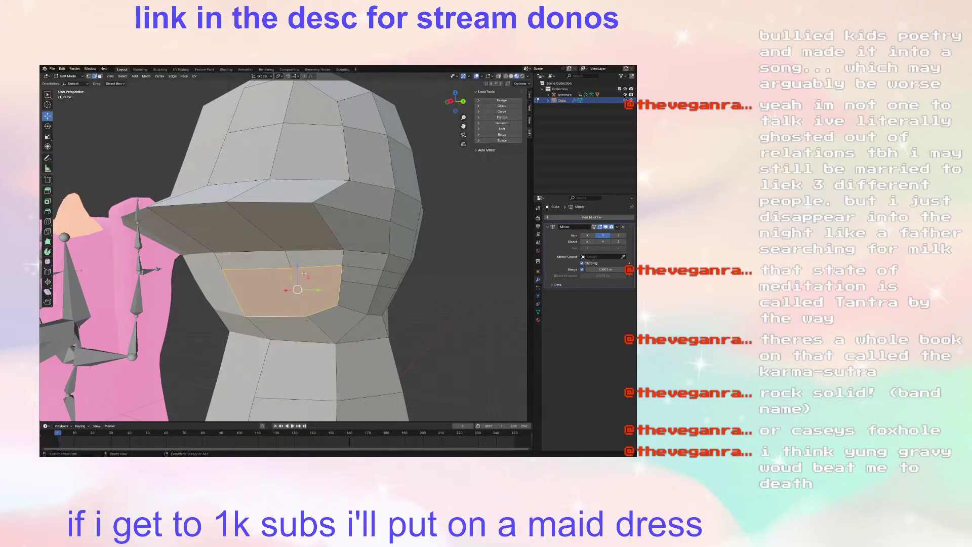
pyautogui.hotkey('ctrl', 'z')
# Step: Fill a triangular face between two edges at the lower outer corner of the mouth opening, and save the file
pyautogui.moveTo(305, 274); pyautogui.dragTo(354, 282, button='middle')
pyautogui.click(383, 287)
pyautogui.click(381, 295)
pyautogui.keyDown('shift'); pyautogui.click(366, 312); pyautogui.keyUp('shift')
pyautogui.press('f')
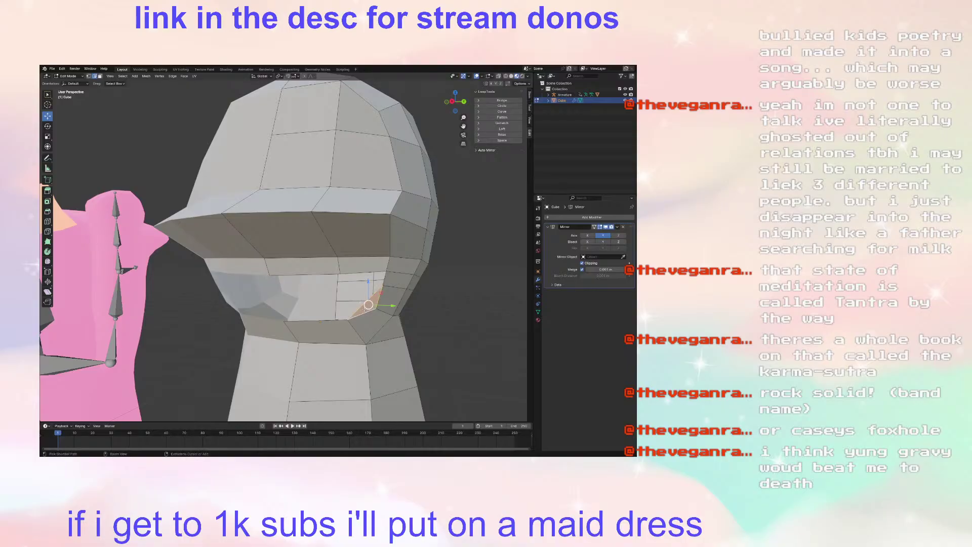
pyautogui.hotkey('ctrl', 's')
# Step: Dissolve the selected edges at the mouth opening's lower outer corner and clear the selection
pyautogui.rightClick(365, 307)
pyautogui.hotkey('ctrl', 'x')
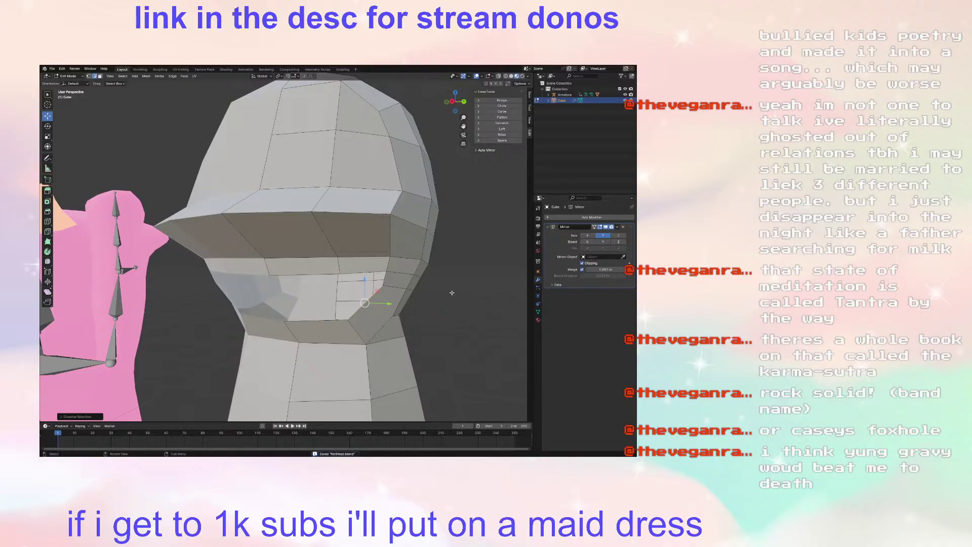
pyautogui.click(473, 300)
pyautogui.scroll(2, 453, 307)
pyautogui.moveTo(445, 305); pyautogui.dragTo(342, 279, button='middle')
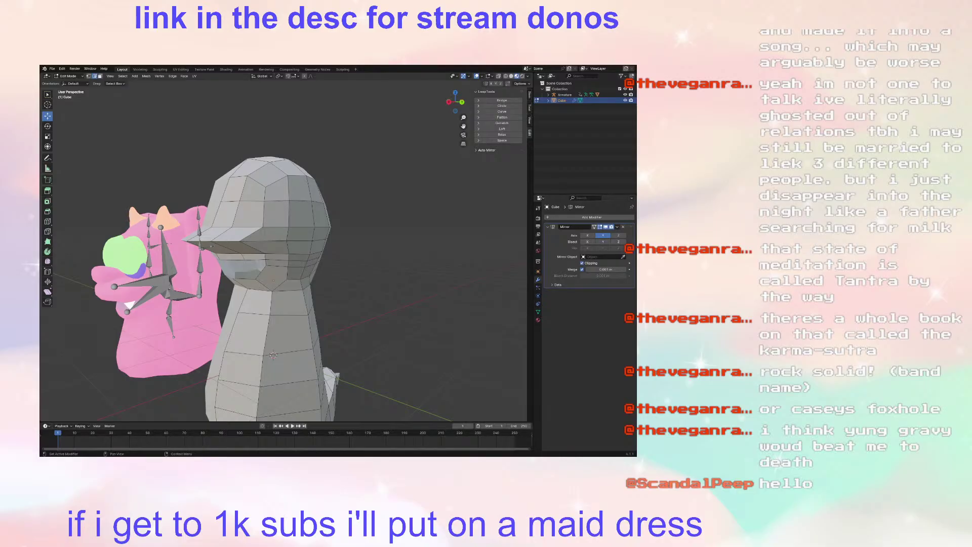
pyautogui.moveTo(400, 336); pyautogui.dragTo(326, 287, button='middle')
pyautogui.moveTo(454, 331); pyautogui.dragTo(401, 295, button='middle')
pyautogui.scroll(1, 321, 262)
pyautogui.scroll(2, 387, 294)
pyautogui.scroll(-2, 387, 295)
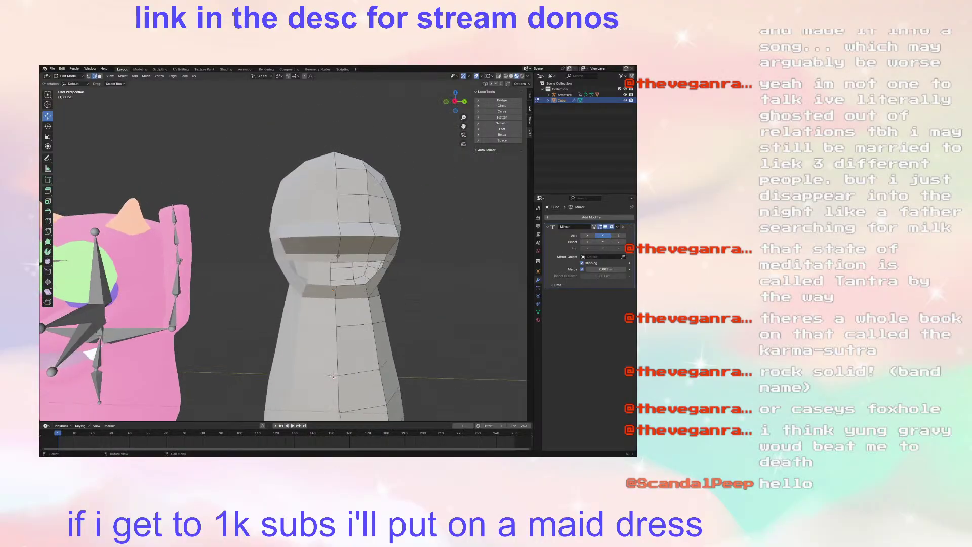
# Step: Save the file with the current head mesh
pyautogui.scroll(1, 149, 152)
pyautogui.scroll(-2, 149, 152)
pyautogui.moveTo(149, 152); pyautogui.dragTo(243, 223, button='middle')
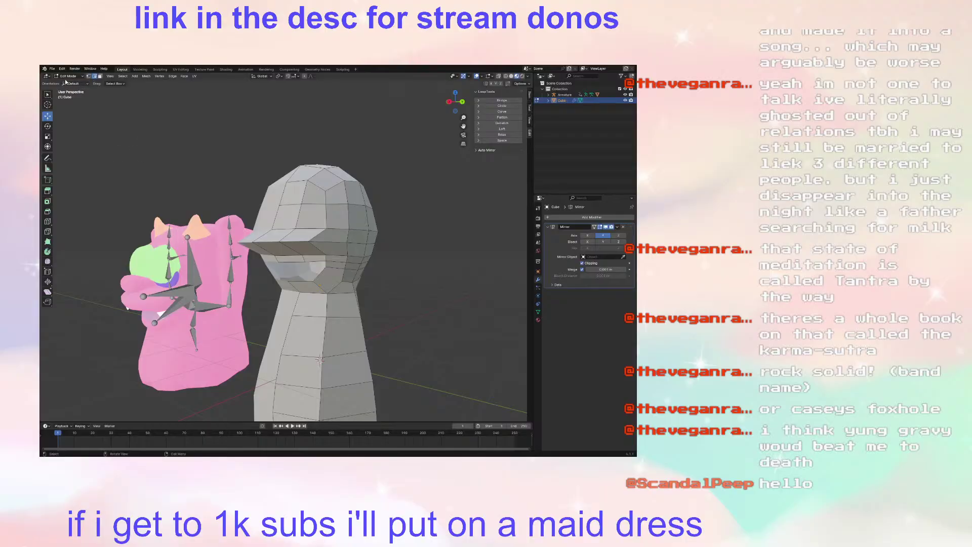
pyautogui.click(52, 69)
pyautogui.click(66, 105)
pyautogui.click(51, 69)
pyautogui.moveTo(63, 88)
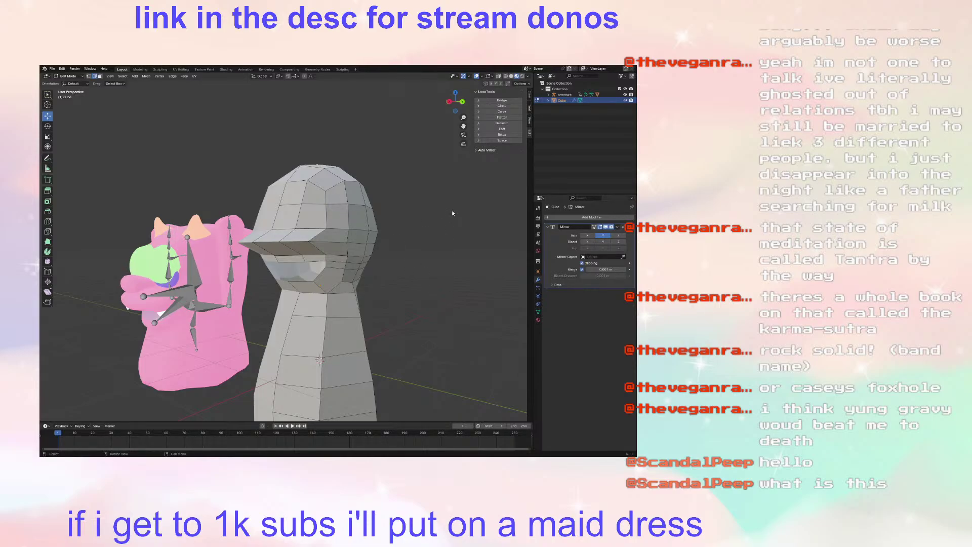
# Step: Switch to Object Mode and recover the scene from an auto-saved file
pyautogui.press('Tab')
pyautogui.moveTo(462, 331); pyautogui.dragTo(428, 262, button='middle')
pyautogui.click(51, 68)
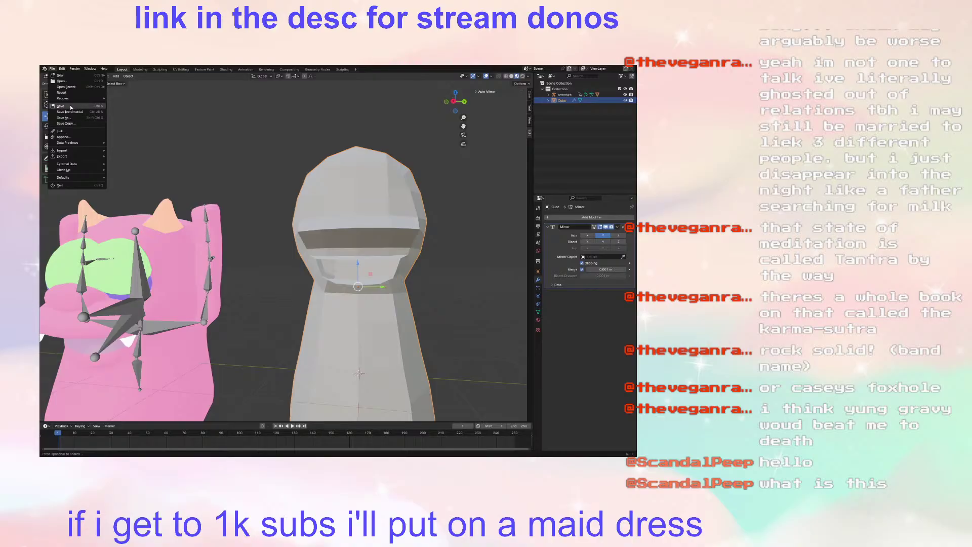
pyautogui.click(124, 106)
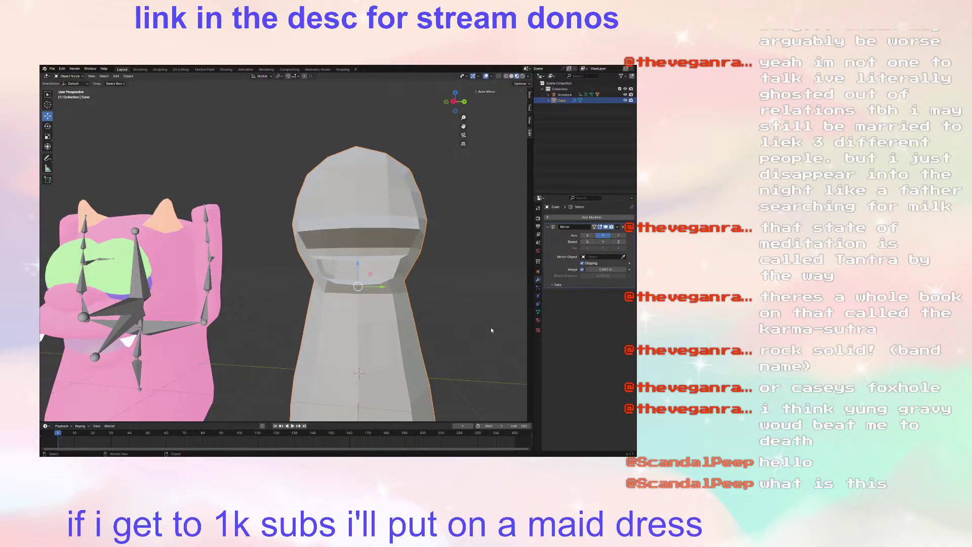
pyautogui.click(51, 68)
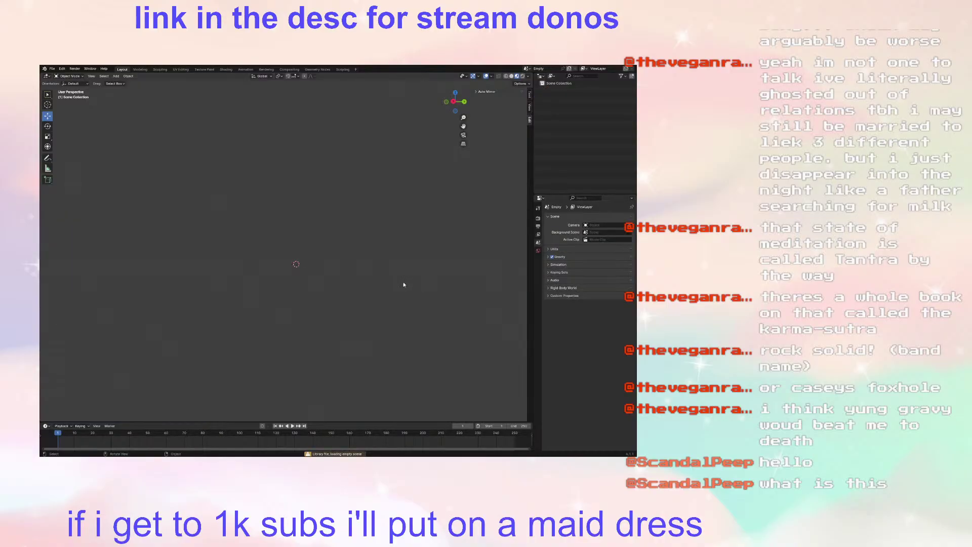
pyautogui.click(52, 68)
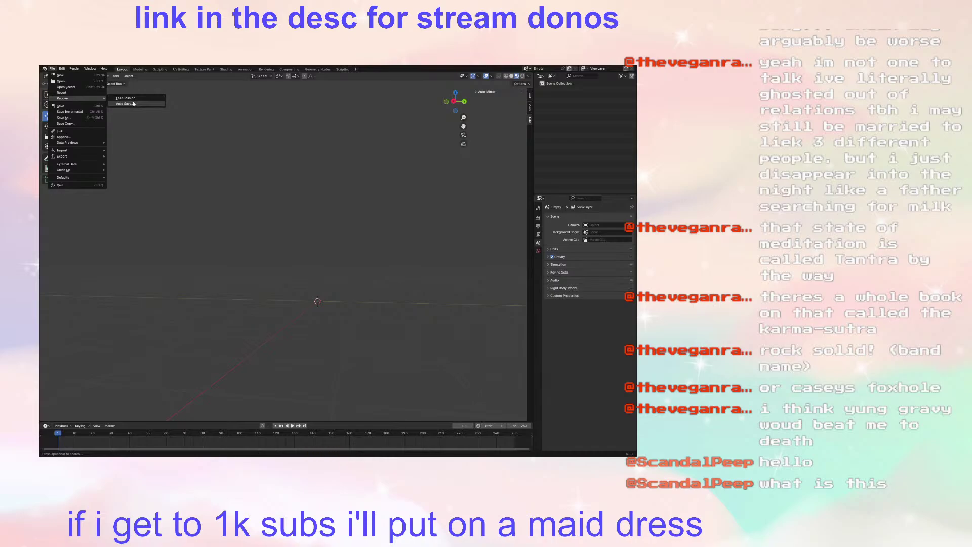
pyautogui.click(134, 102)
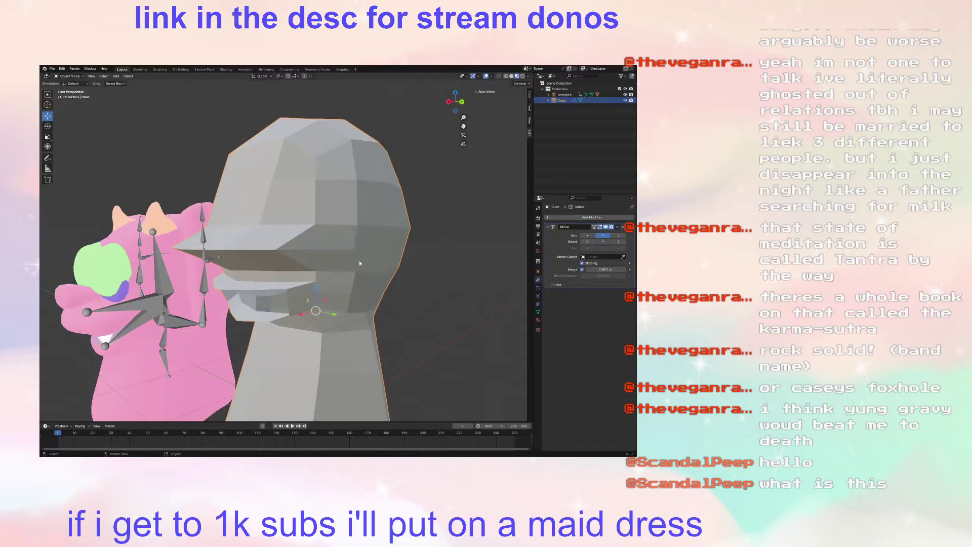
# Step: In Edit Mode, select and delete the ring of faces lining the mouth opening, and switch to edge select
pyautogui.scroll(-5, 359, 263)
pyautogui.moveTo(324, 219); pyautogui.dragTo(382, 186, button='middle')
pyautogui.scroll(2, 304, 238)
pyautogui.scroll(3, 303, 237)
pyautogui.press('Tab')
pyautogui.click(382, 186)
pyautogui.press('Tab')
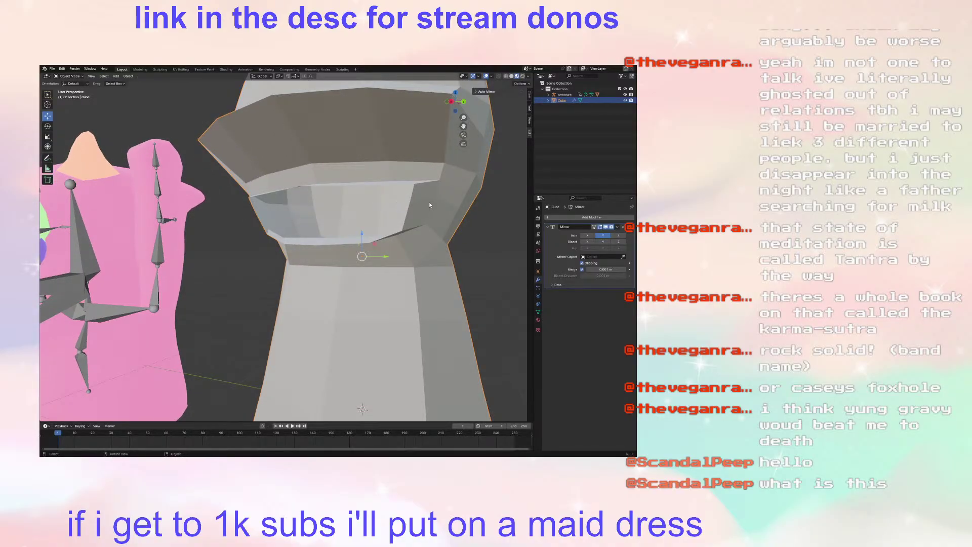
pyautogui.press('Tab')
pyautogui.moveTo(430, 205); pyautogui.dragTo(393, 267, button='middle')
pyautogui.click(406, 270)
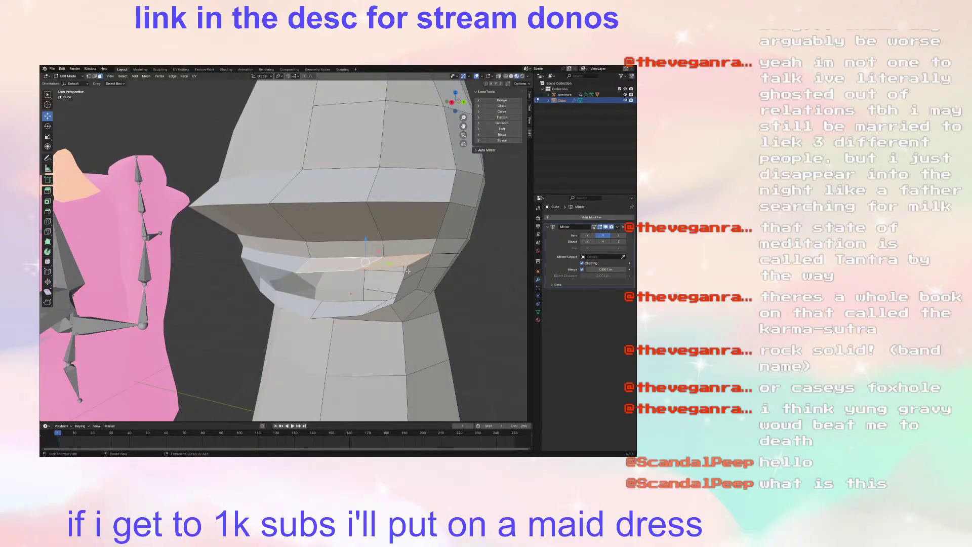
pyautogui.keyDown('ctrl'); pyautogui.click(367, 302); pyautogui.keyUp('ctrl')
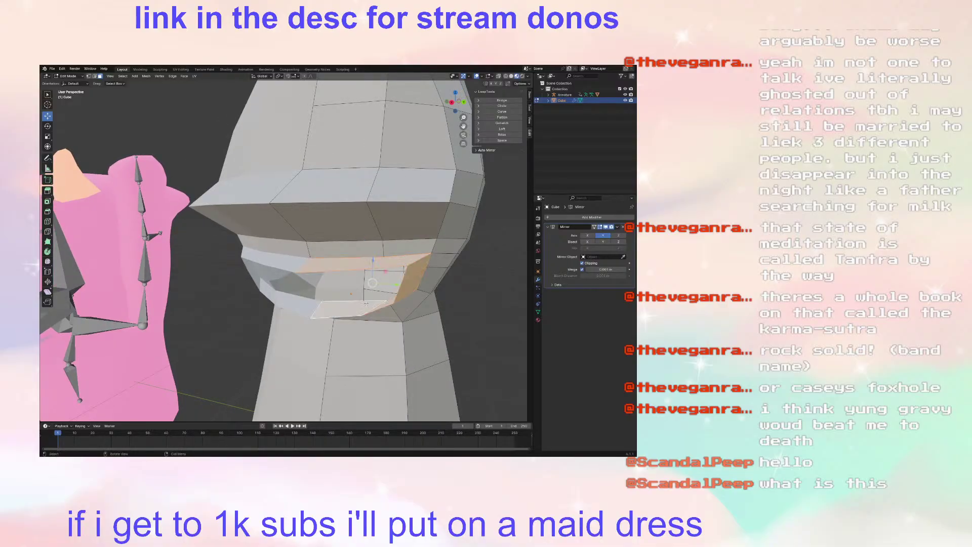
pyautogui.moveTo(366, 303); pyautogui.dragTo(247, 159, button='middle')
pyautogui.press('2')
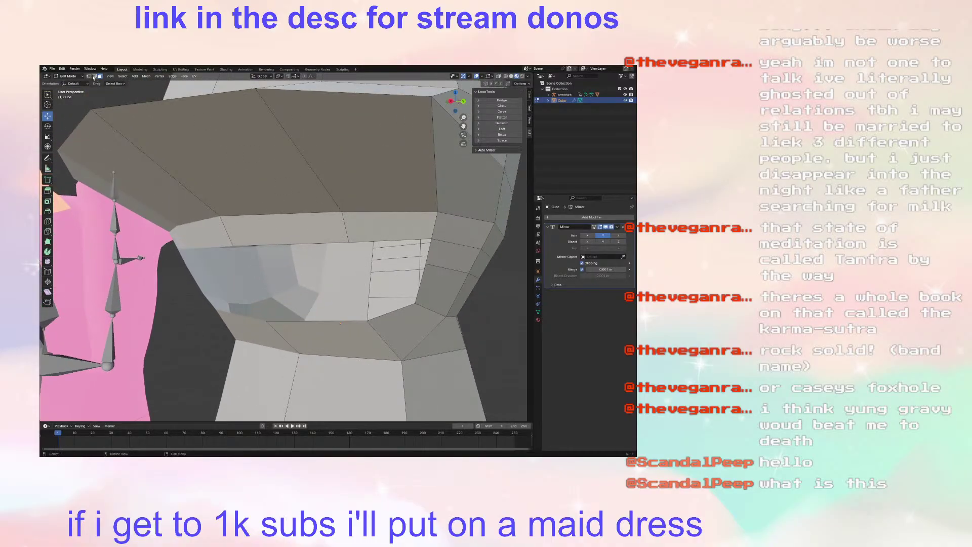
# Step: Fill the outer corner of the mouth opening with faces built from its upper, side and lower edges
pyautogui.click(386, 239)
pyautogui.hotkey('ctrl', 'f')
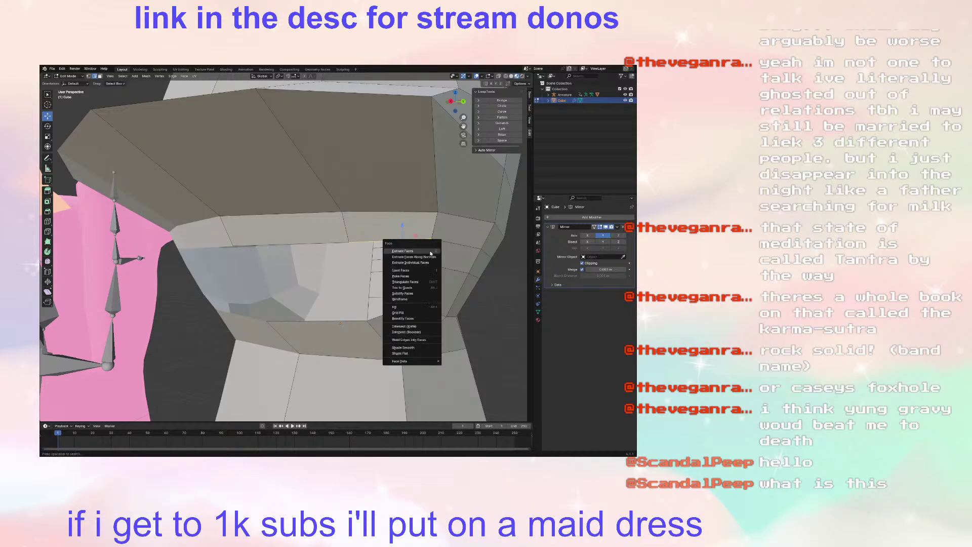
pyautogui.press('Escape')
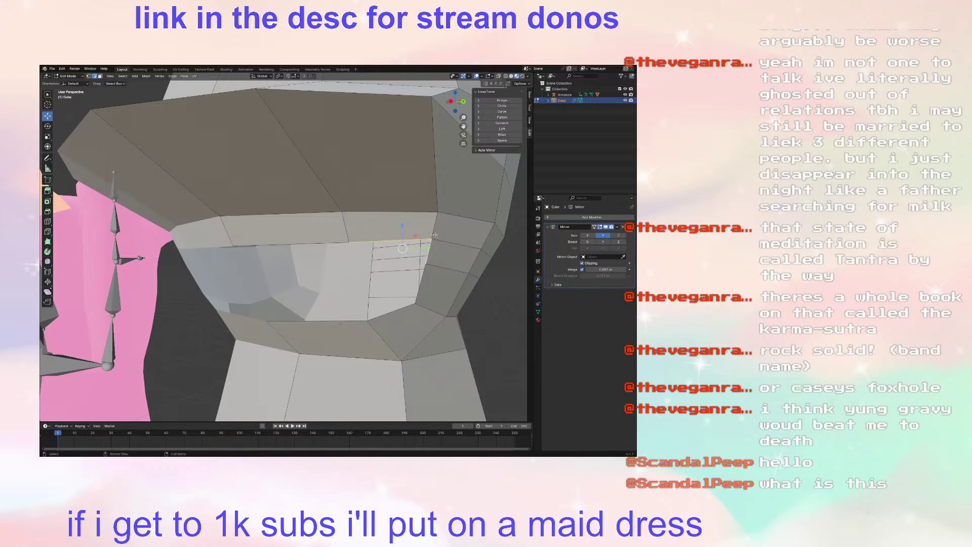
pyautogui.press('f')
pyautogui.hotkey('ctrl', 'z')
pyautogui.hotkey('ctrl', 'z')
pyautogui.hotkey('ctrl', 'z')
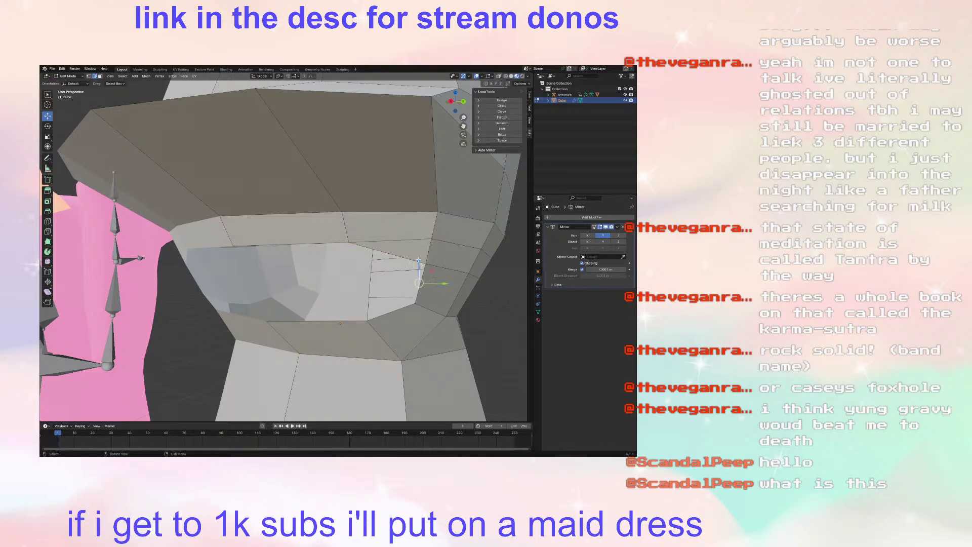
pyautogui.keyDown('shift'); pyautogui.click(395, 311); pyautogui.keyUp('shift')
pyautogui.press('f')
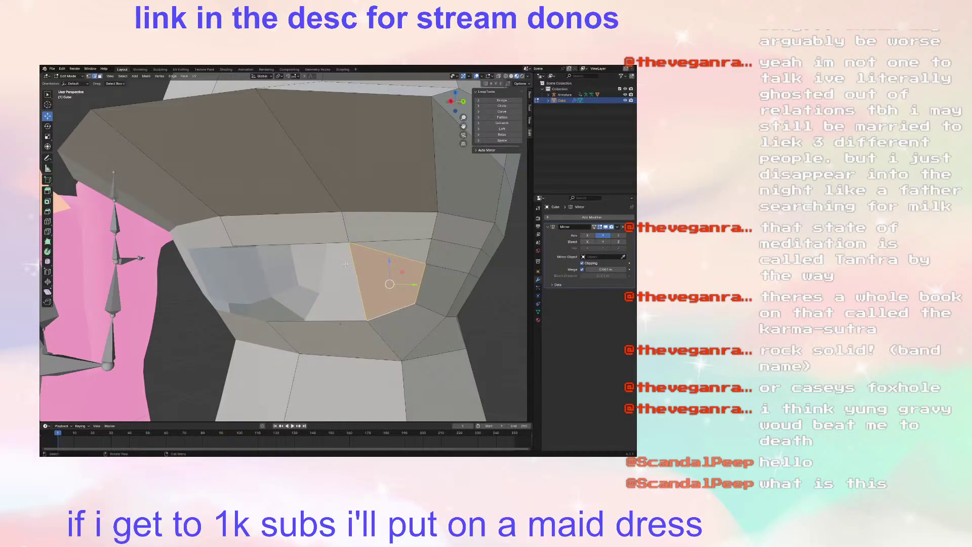
# Step: Fill the remaining central part of the mouth opening with a face between its upper and lower edges
pyautogui.moveTo(346, 264); pyautogui.dragTo(385, 271, button='middle')
pyautogui.hotkey('ctrl', 'z')
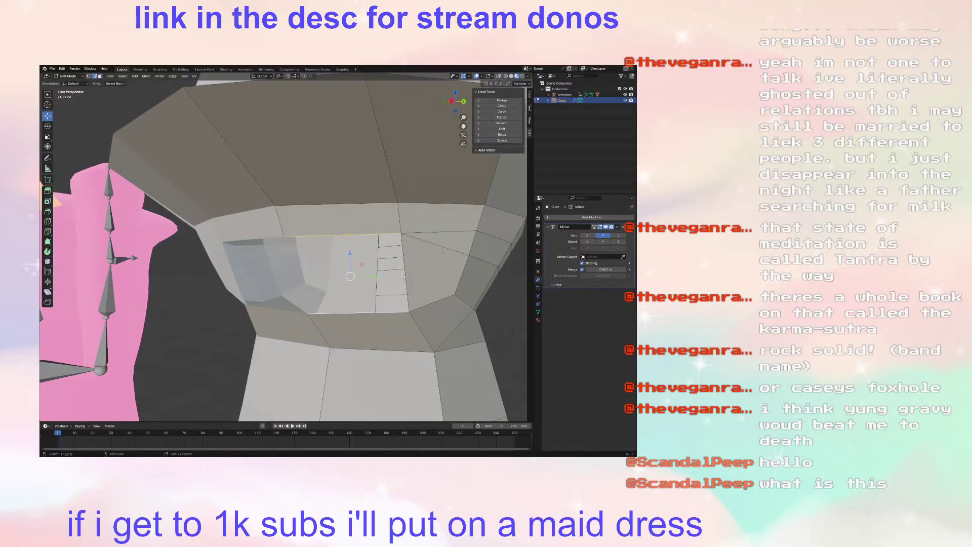
pyautogui.press('f')
pyautogui.moveTo(402, 277); pyautogui.dragTo(430, 281, button='middle')
pyautogui.moveTo(167, 162); pyautogui.dragTo(264, 194, button='middle')
pyautogui.moveTo(296, 191); pyautogui.dragTo(300, 190, button='middle')
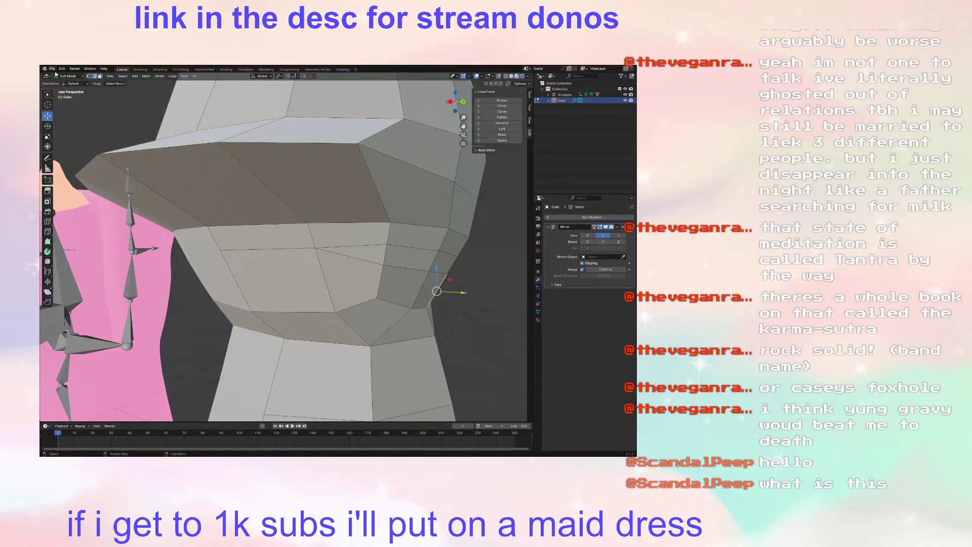
# Step: Reposition the upper edge of the filled mouth along X and Y, setting it back beneath the brim
pyautogui.click(278, 248)
pyautogui.moveTo(305, 248); pyautogui.dragTo(176, 236, button='middle')
pyautogui.moveTo(144, 233); pyautogui.dragTo(116, 250)
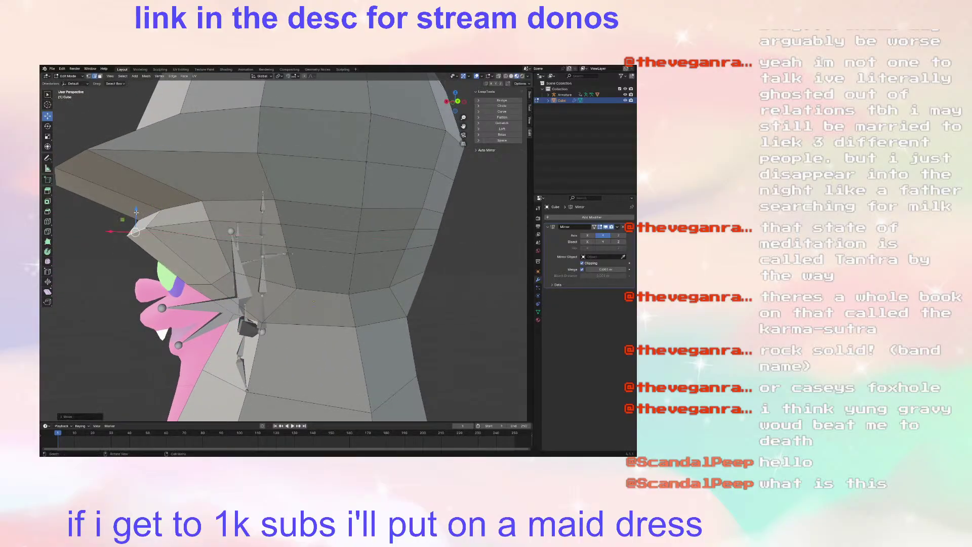
pyautogui.moveTo(314, 301); pyautogui.dragTo(222, 243, button='middle')
pyautogui.press('g')
pyautogui.press('y')
pyautogui.click(428, 264)
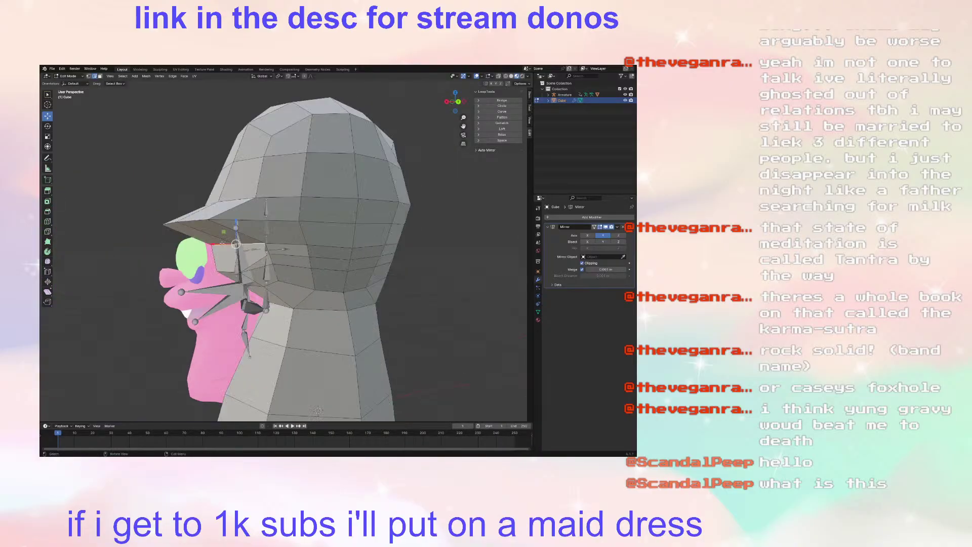
pyautogui.moveTo(221, 243); pyautogui.dragTo(245, 245)
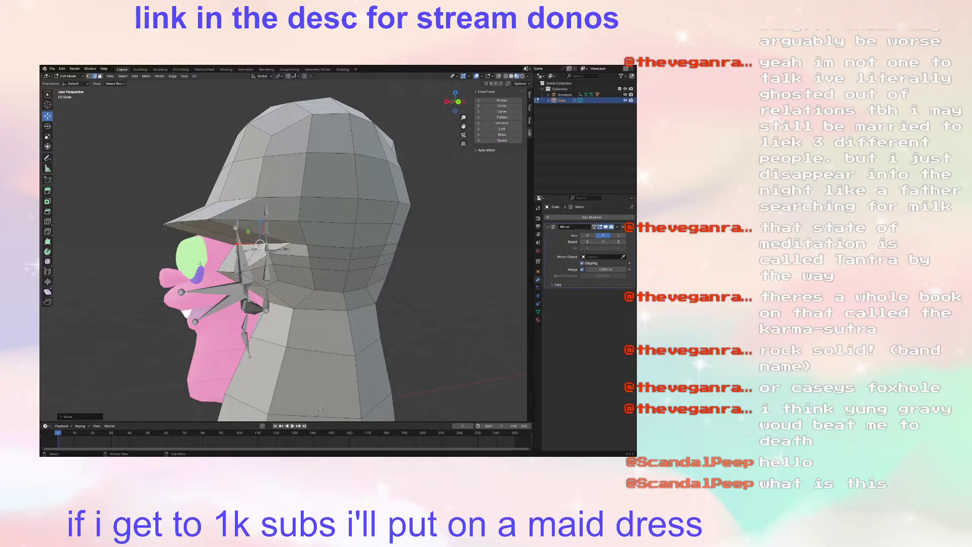
pyautogui.moveTo(200, 264); pyautogui.dragTo(319, 317, button='middle')
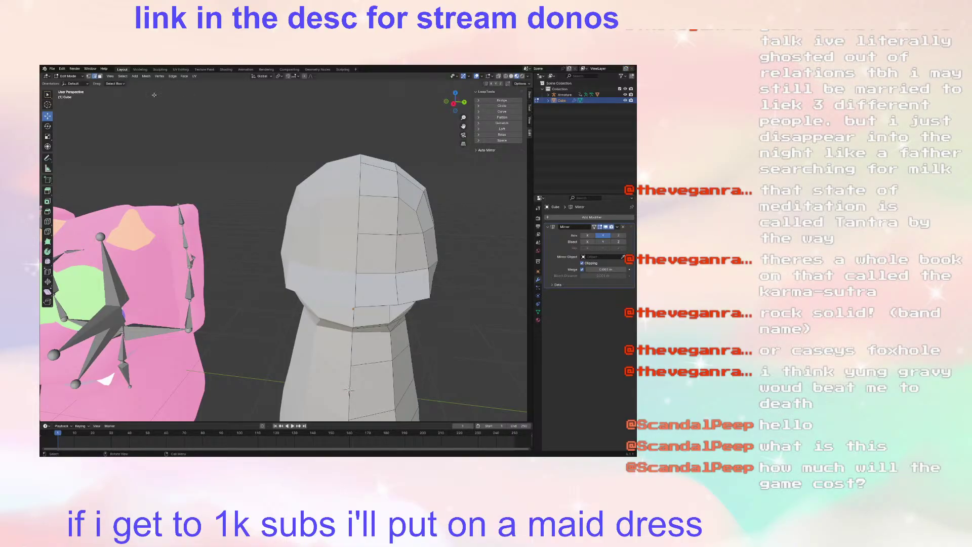
pyautogui.click(366, 263)
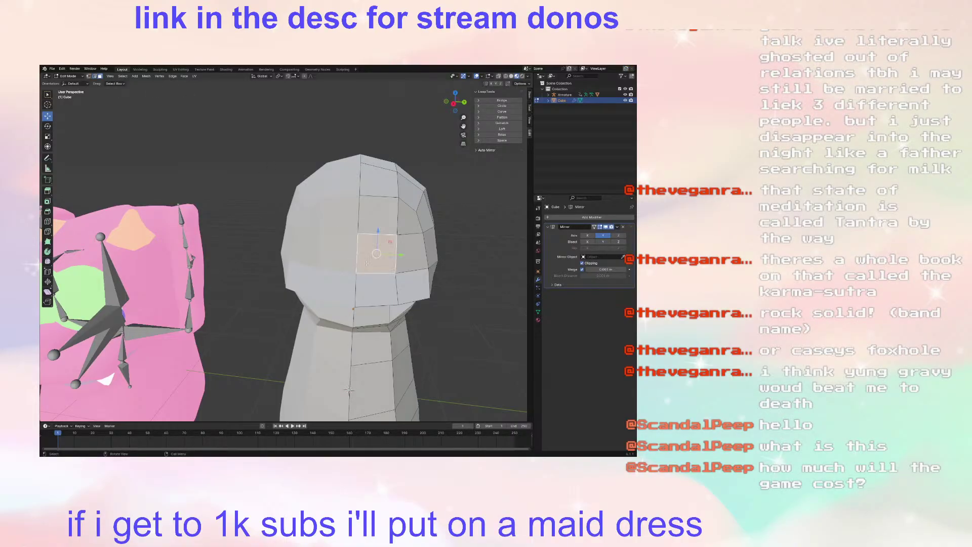
pyautogui.moveTo(366, 263); pyautogui.dragTo(300, 218, button='middle')
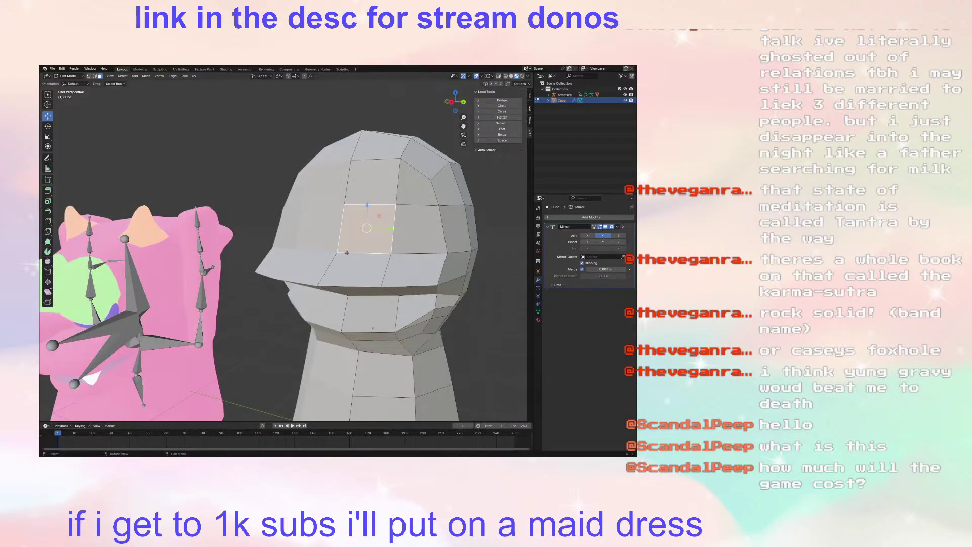
pyautogui.moveTo(347, 252); pyautogui.dragTo(320, 266, button='middle')
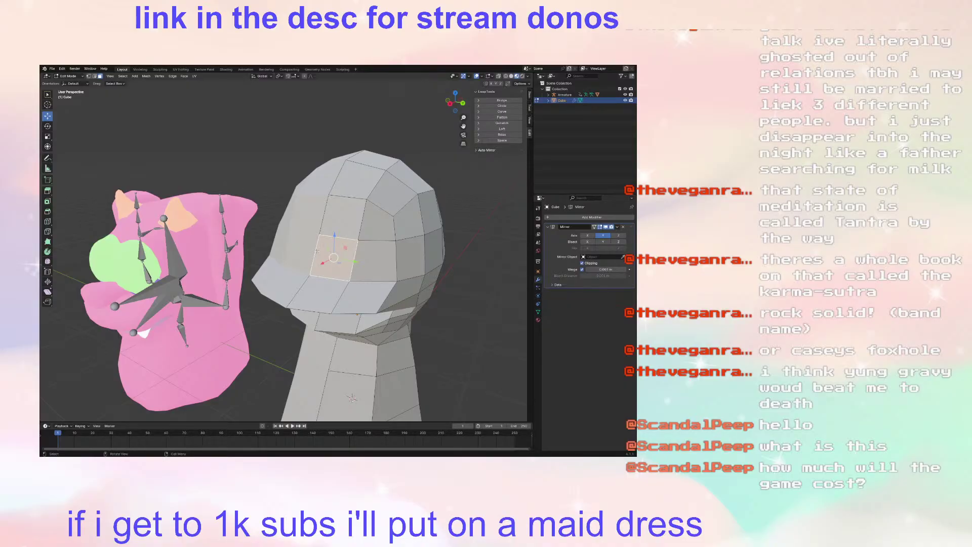
pyautogui.click(48, 191)
pyautogui.moveTo(324, 254); pyautogui.dragTo(303, 263, button='middle')
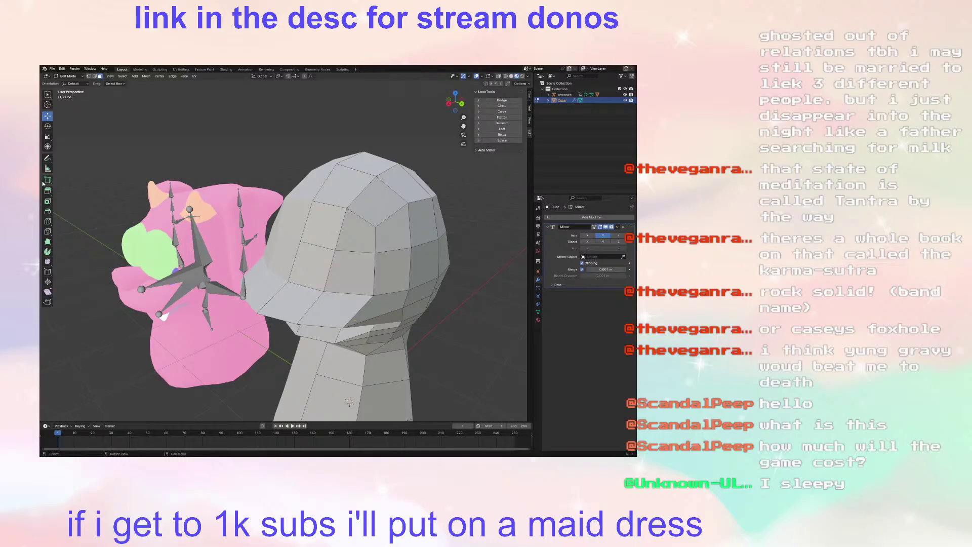
# Step: Add a horizontal loop cut around the head just above the brim and return to the Move tool
pyautogui.click(47, 221)
pyautogui.click(332, 260)
pyautogui.click(47, 116)
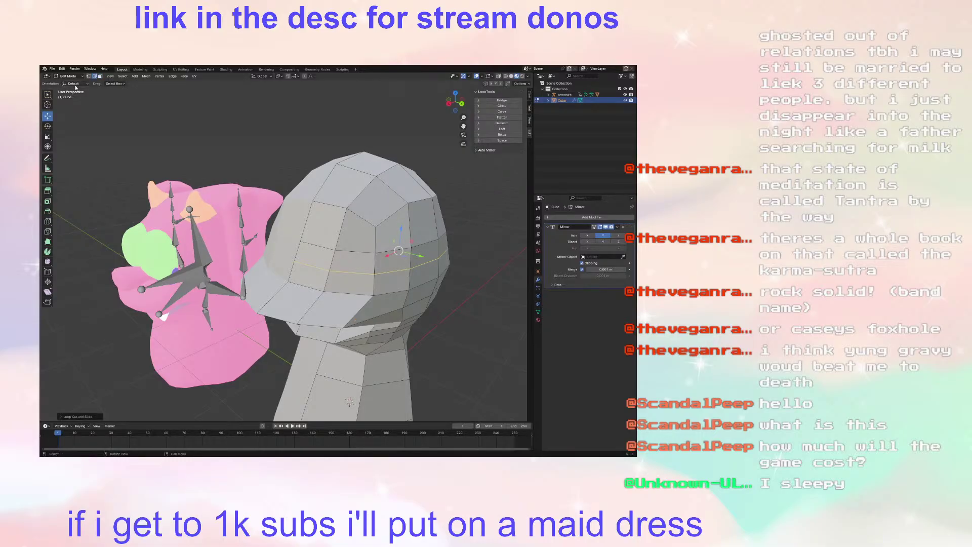
# Step: Scale the front face directly above the brim beside the mirror centre and shift it along Y
pyautogui.click(297, 280)
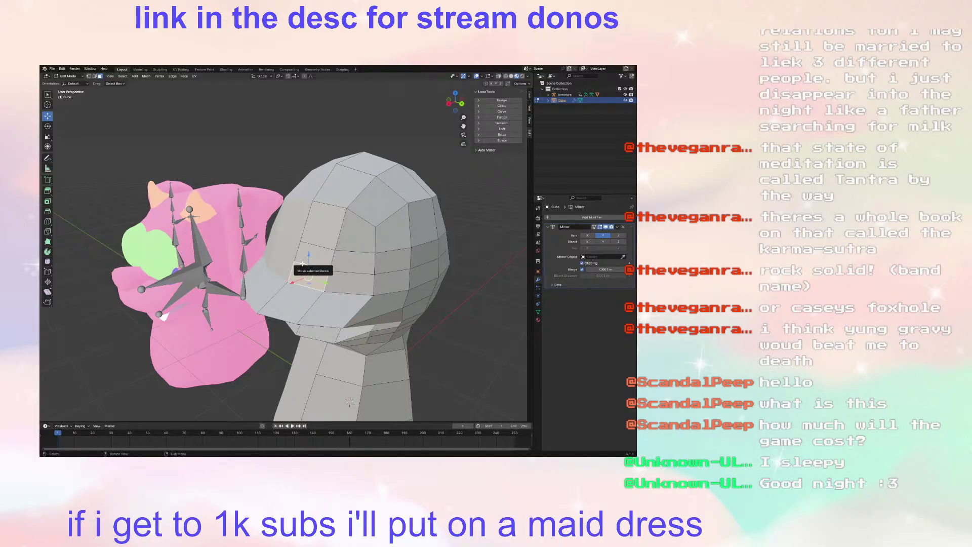
pyautogui.press('s')
pyautogui.click(306, 261)
pyautogui.press('g')
pyautogui.press('y')
pyautogui.click(325, 282)
# Step: Extrude the face above the brim forward out of the head and return to the Move tool
pyautogui.click(48, 191)
pyautogui.moveTo(279, 252); pyautogui.dragTo(254, 260, button='middle')
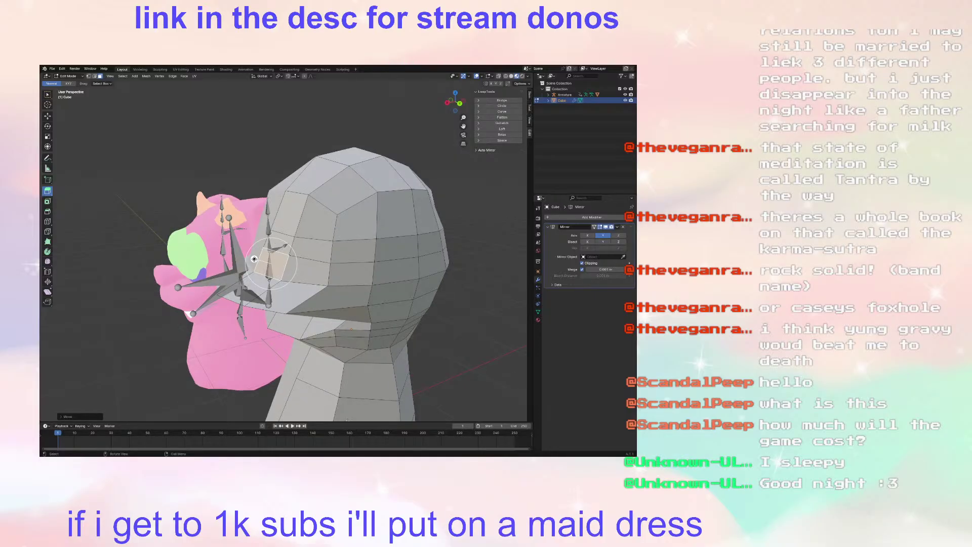
pyautogui.moveTo(254, 258); pyautogui.dragTo(223, 250)
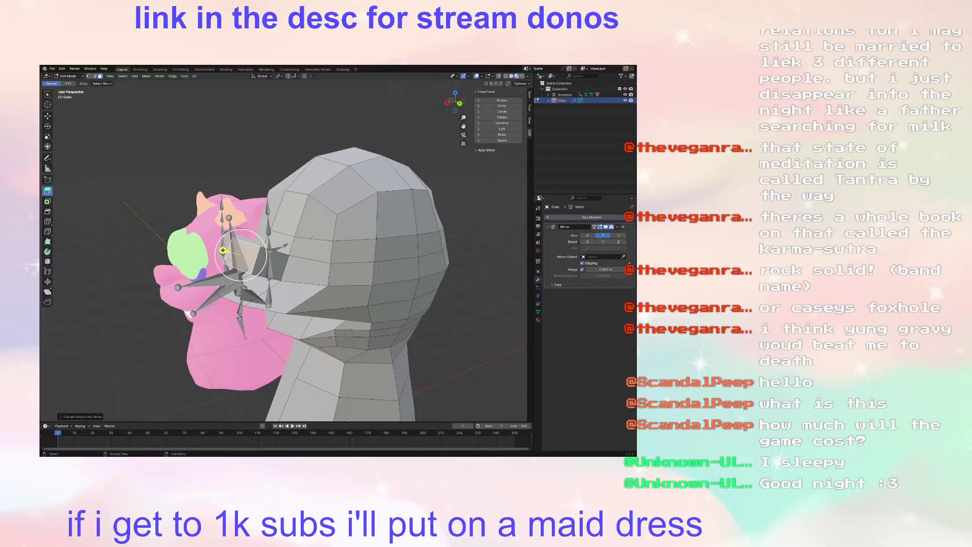
pyautogui.click(48, 116)
# Step: Adjust the sideways position of the extruded block's front along Y
pyautogui.moveTo(332, 229); pyautogui.dragTo(372, 234, button='middle')
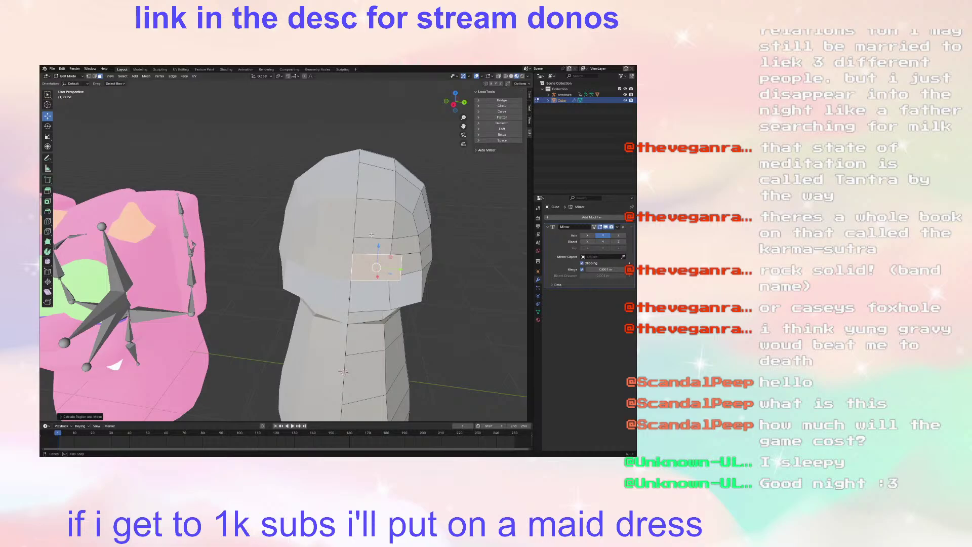
pyautogui.scroll(3, 371, 234)
pyautogui.moveTo(426, 291); pyautogui.dragTo(420, 293)
pyautogui.moveTo(420, 294); pyautogui.dragTo(375, 286, button='middle')
pyautogui.press('g')
pyautogui.press('y')
pyautogui.click(403, 294)
# Step: Pull the selected front corner geometry of the extruded block forward from the head
pyautogui.moveTo(283, 244); pyautogui.dragTo(300, 283, button='middle')
pyautogui.click(263, 264)
pyautogui.moveTo(263, 264); pyautogui.dragTo(234, 274)
pyautogui.moveTo(233, 274); pyautogui.dragTo(286, 251, button='middle')
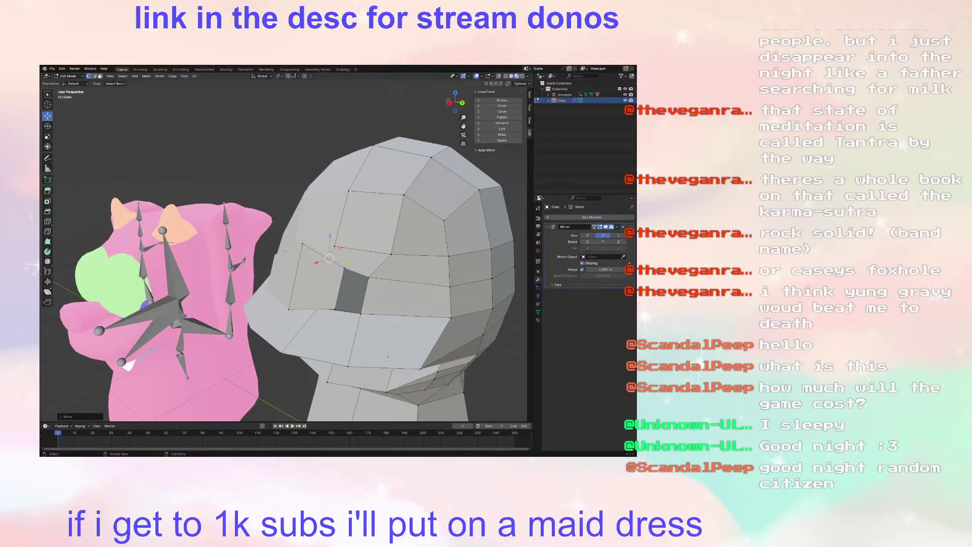
# Step: Try a loop cut on the extruded block's side and move its selected front vertices along Z
pyautogui.click(47, 221)
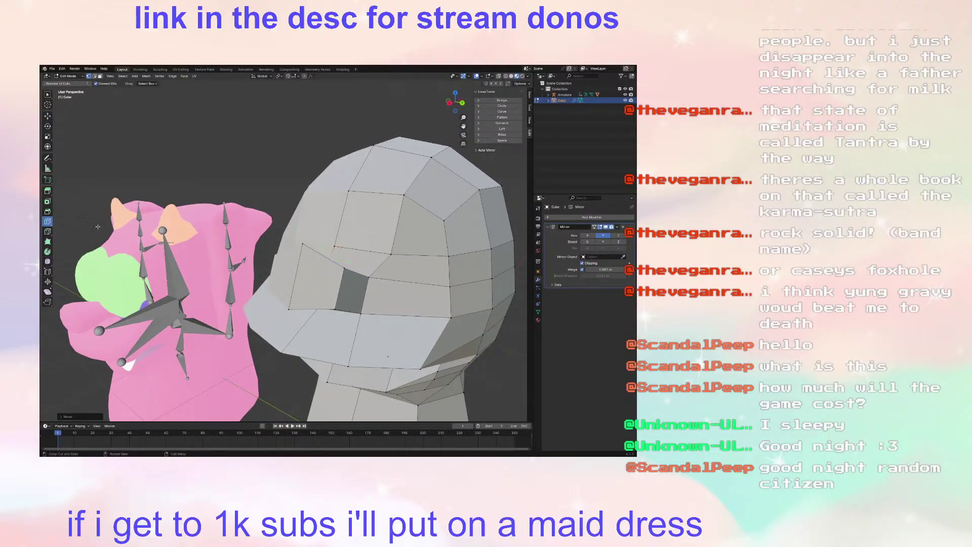
pyautogui.click(339, 292)
pyautogui.click(49, 117)
pyautogui.moveTo(253, 268); pyautogui.dragTo(275, 272, button='middle')
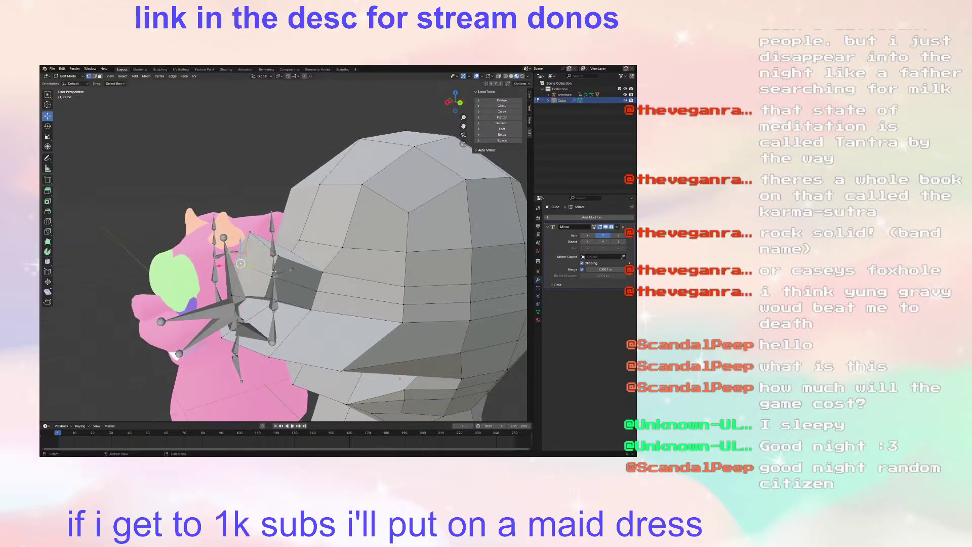
pyautogui.press('g')
pyautogui.press('z')
pyautogui.click(228, 238)
# Step: Return to Object Mode to view the whole model and switch to the running game window
pyautogui.scroll(-5, 228, 238)
pyautogui.moveTo(284, 249); pyautogui.dragTo(380, 322, button='middle')
pyautogui.press('Tab')
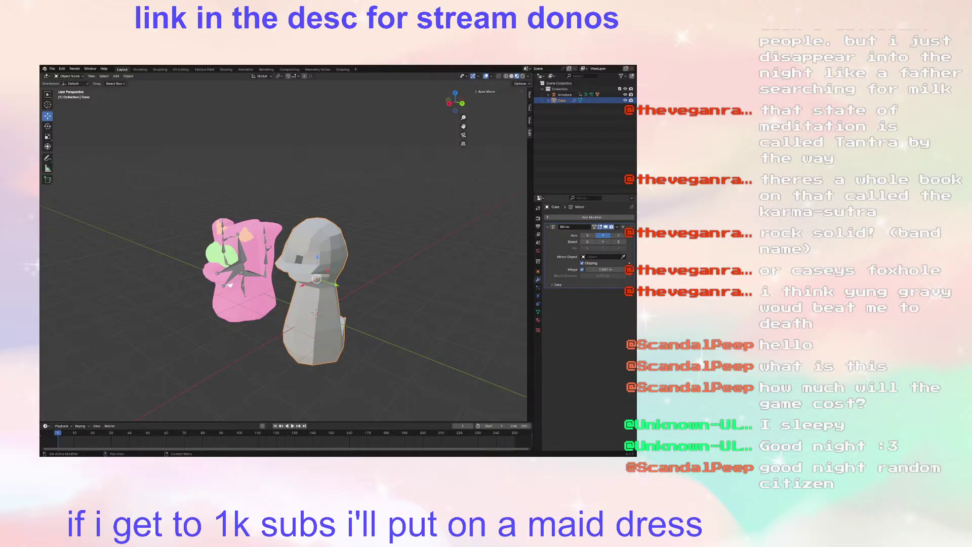
pyautogui.hotkey('alt', 'Tab')
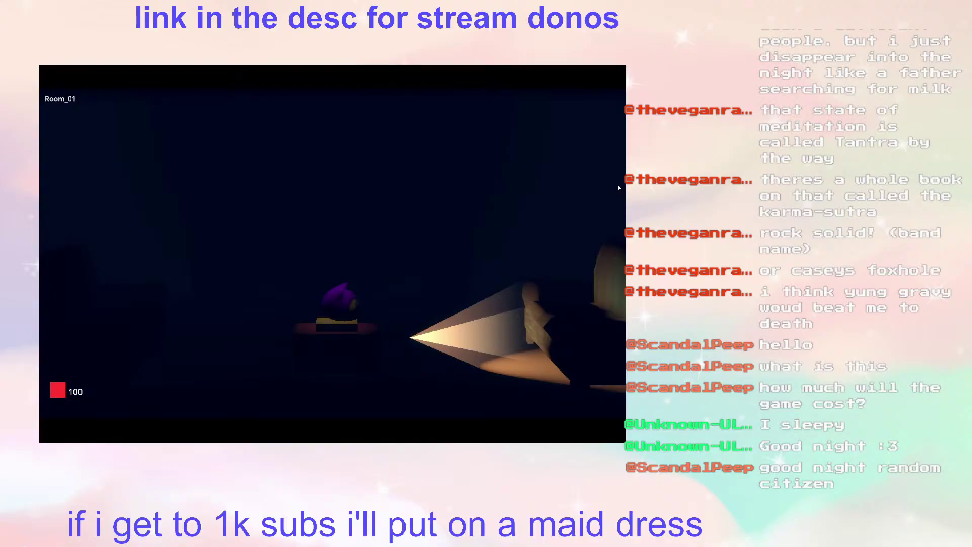
pyautogui.press('s')
pyautogui.press('w')
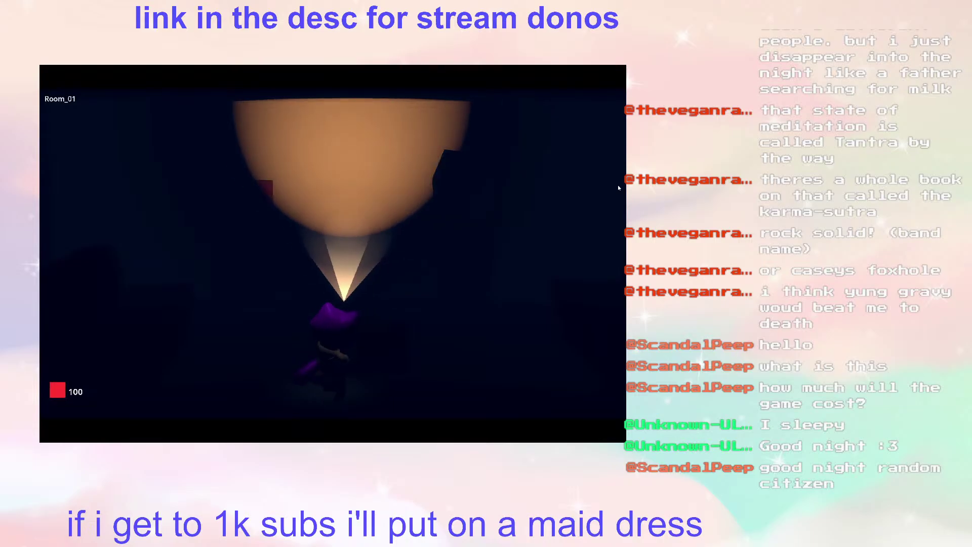
pyautogui.press('a')
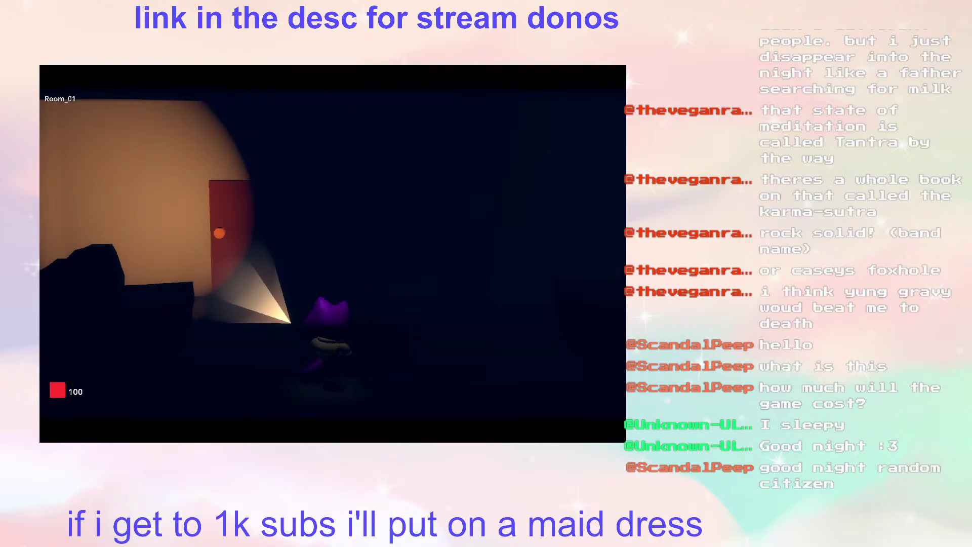
pyautogui.press('w')
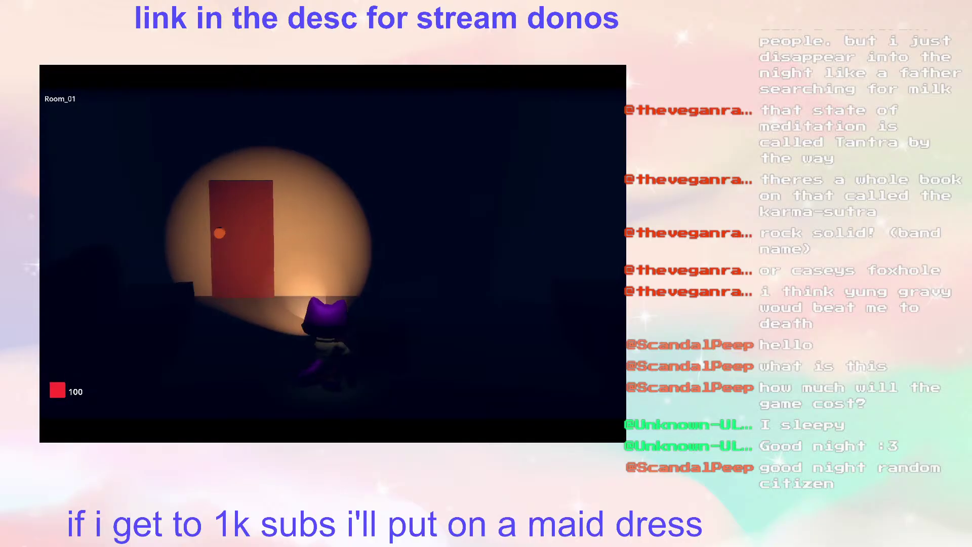
pyautogui.press('d')
pyautogui.press('d')
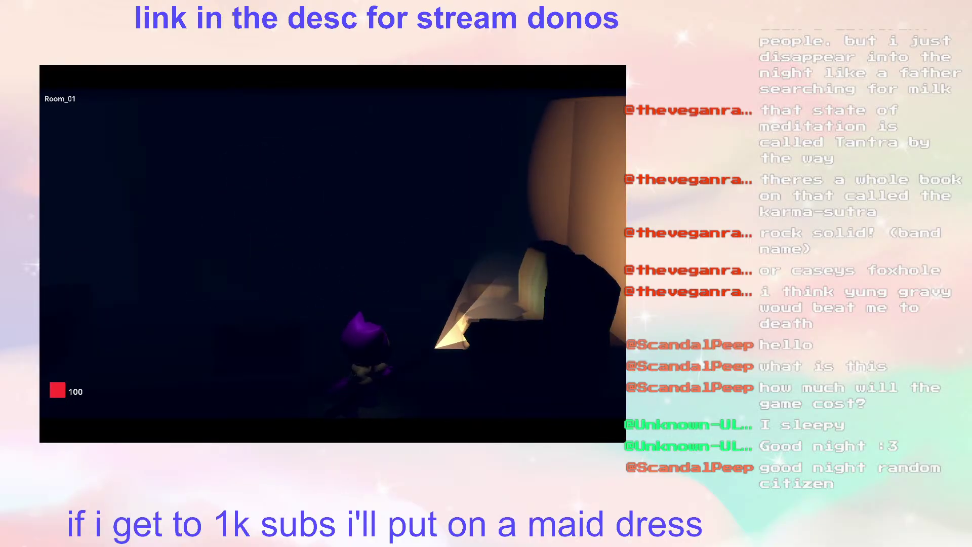
pyautogui.press('d')
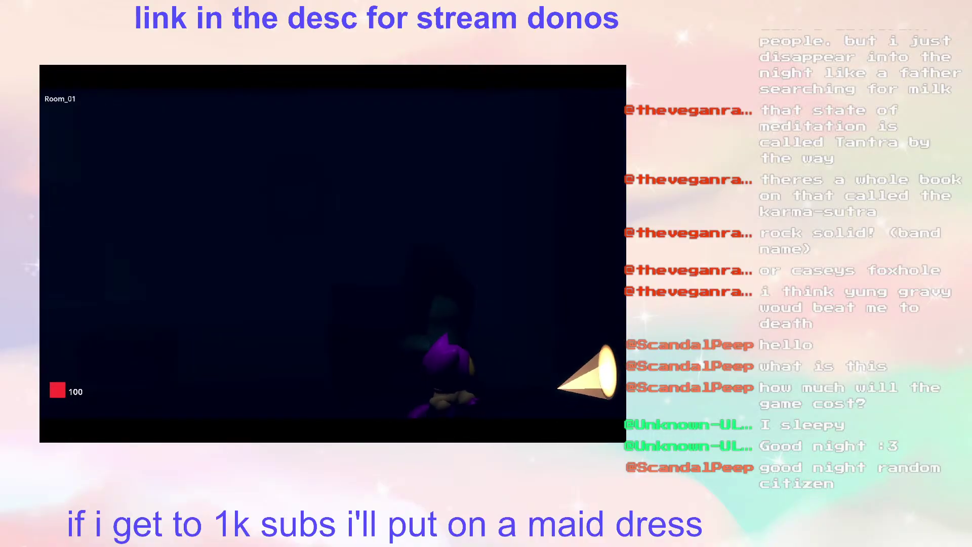
pyautogui.press('a')
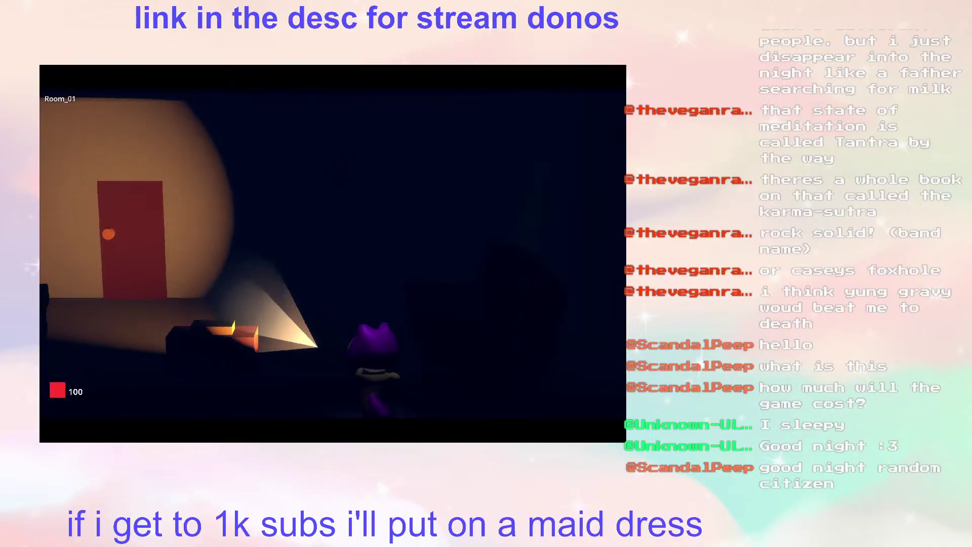
pyautogui.press('d')
pyautogui.press('s')
pyautogui.press('a')
pyautogui.press('d')
pyautogui.press('w')
pyautogui.press('a')
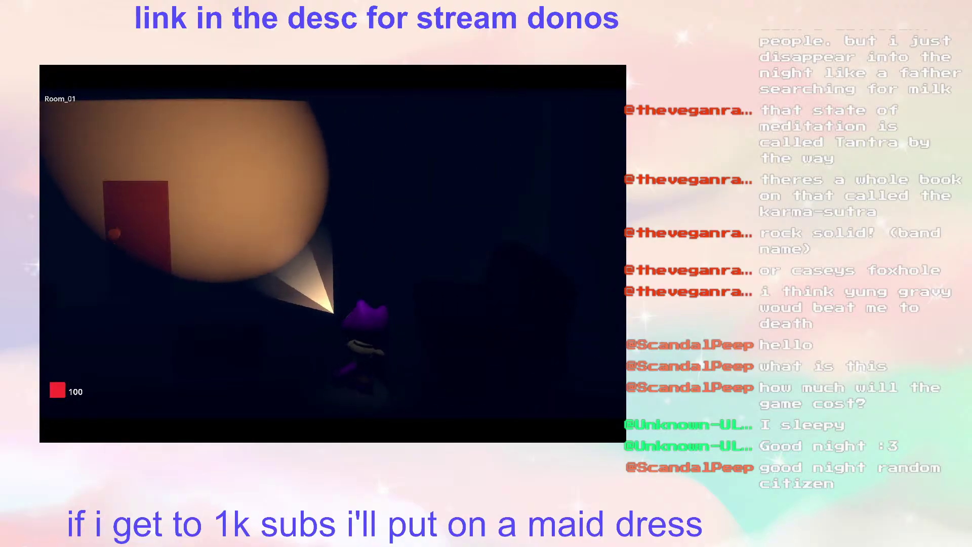
pyautogui.press('a')
pyautogui.press('w')
pyautogui.press('a')
pyautogui.press('w')
pyautogui.press('w')
pyautogui.press('d')
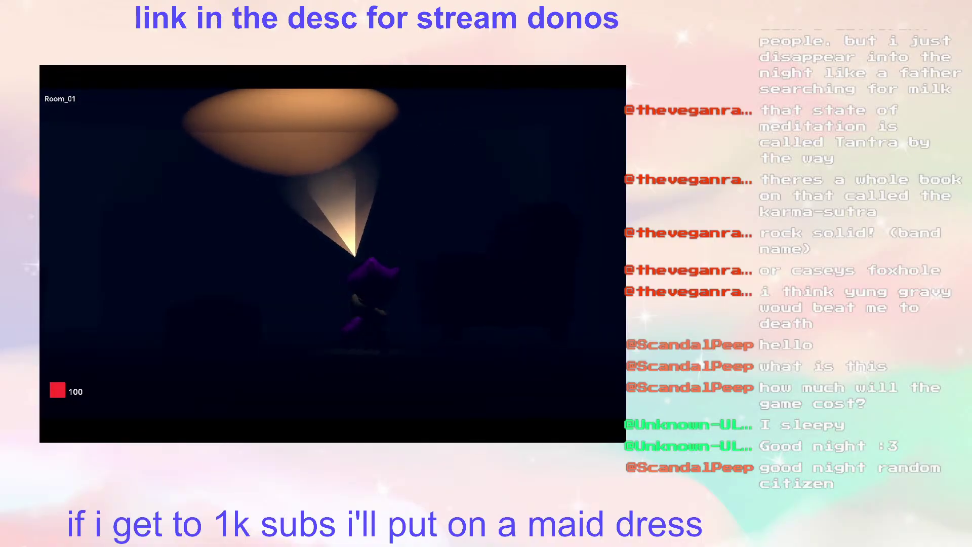
pyautogui.press('a')
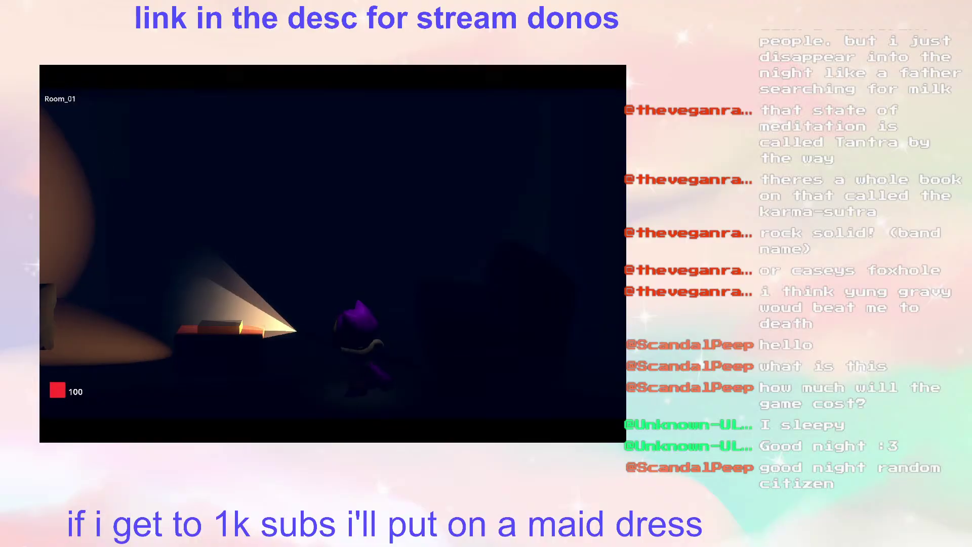
pyautogui.press('2')
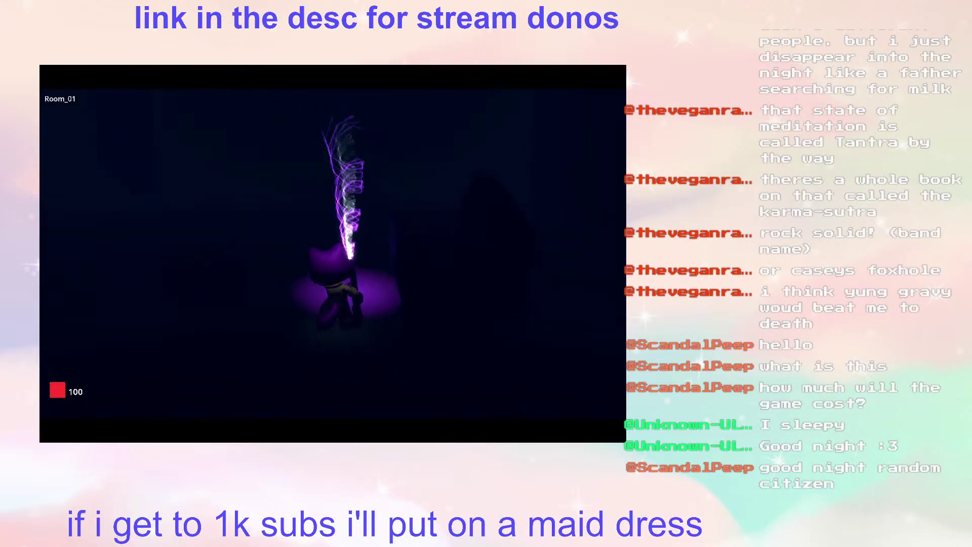
pyautogui.press('1')
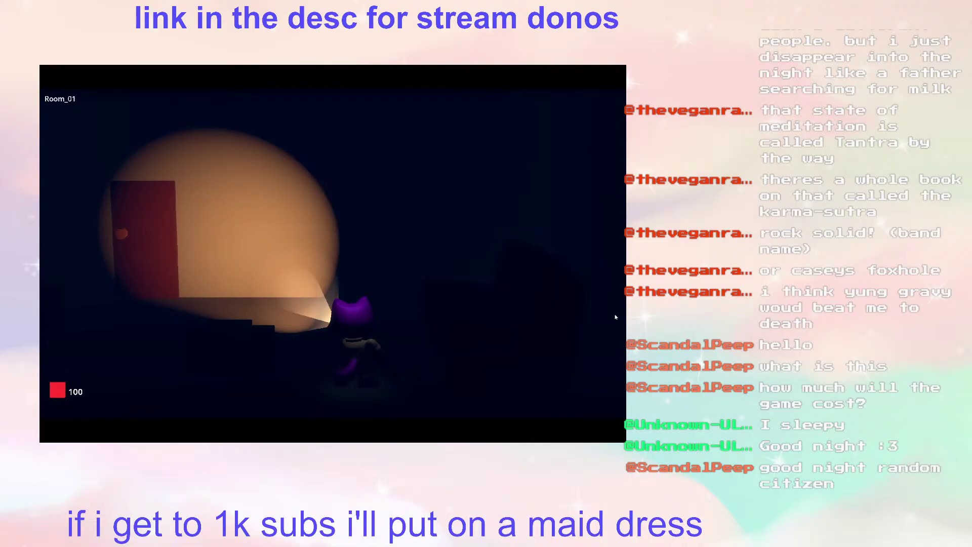
pyautogui.press('w')
pyautogui.press('a')
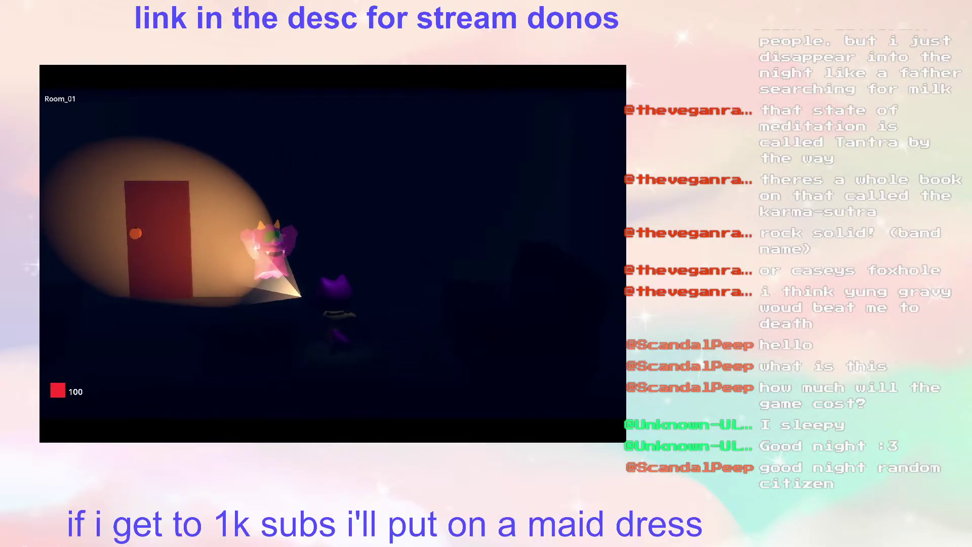
pyautogui.press('a')
pyautogui.press('s')
pyautogui.press('a')
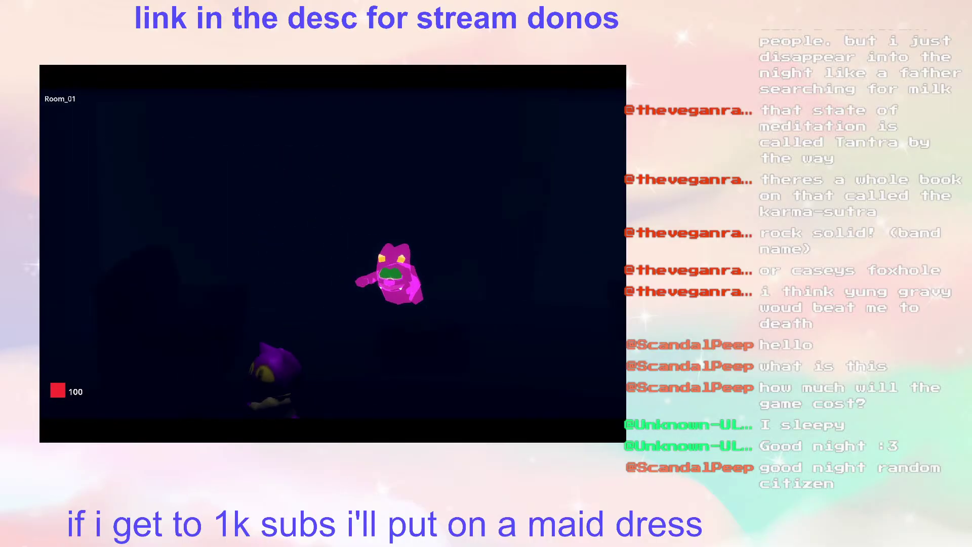
pyautogui.press('s')
pyautogui.press('d')
pyautogui.press('w')
pyautogui.press('a')
pyautogui.press('s')
pyautogui.press('d')
pyautogui.press('d')
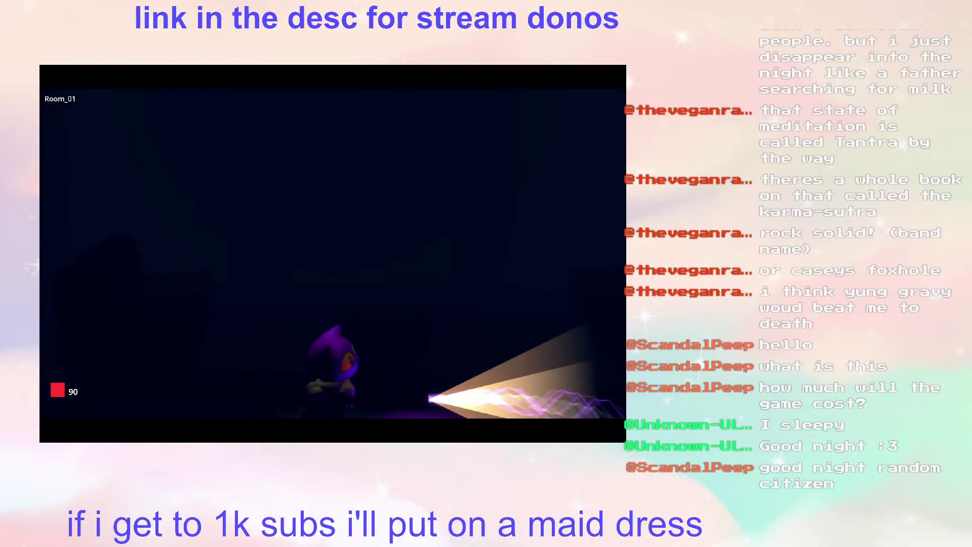
pyautogui.press('a')
pyautogui.press('w')
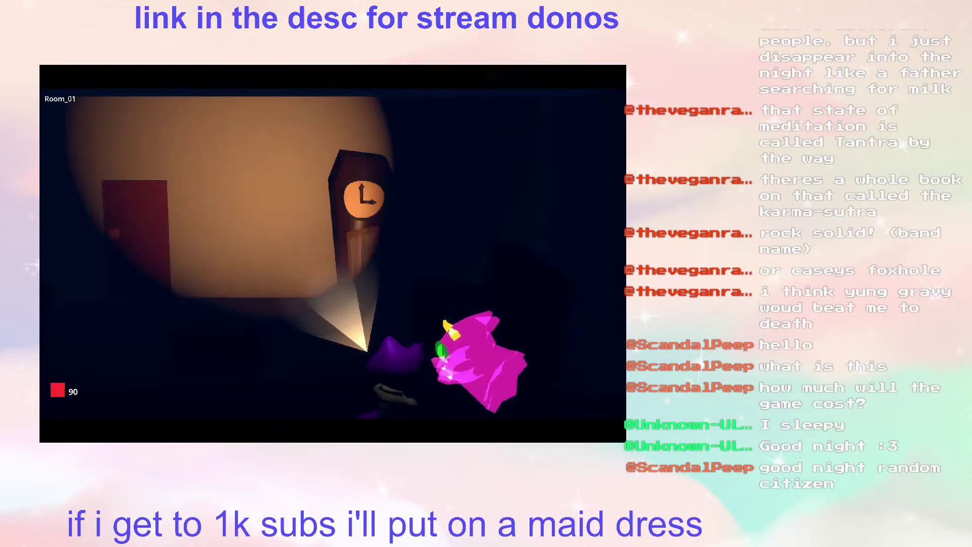
pyautogui.press('a')
pyautogui.press('a')
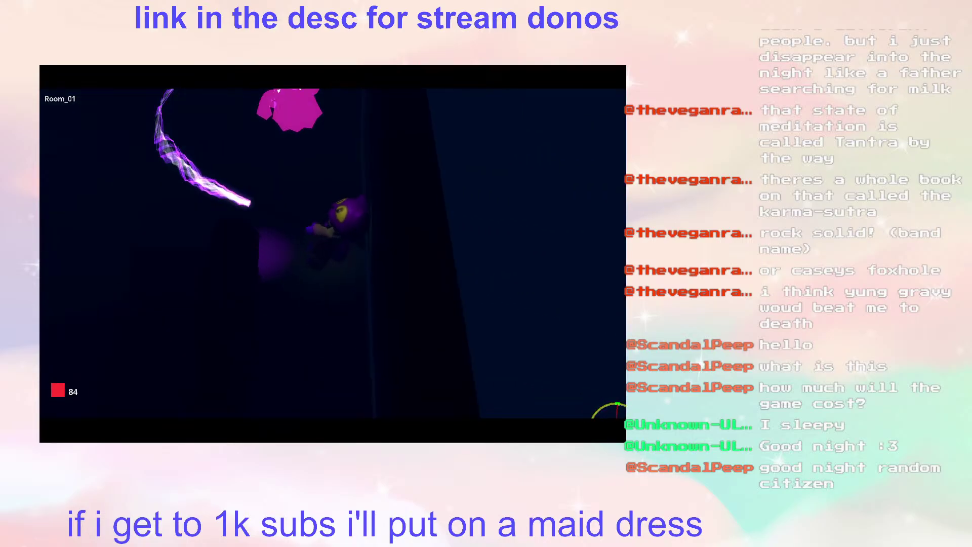
pyautogui.press('w')
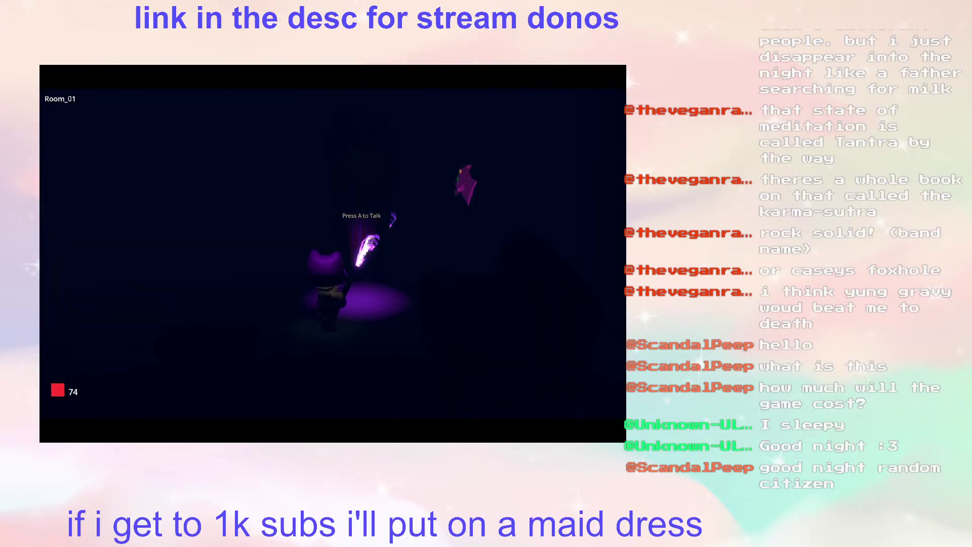
pyautogui.press('d')
pyautogui.press('s')
pyautogui.press('d')
pyautogui.press('a')
pyautogui.press('a')
pyautogui.press('s')
pyautogui.press('d')
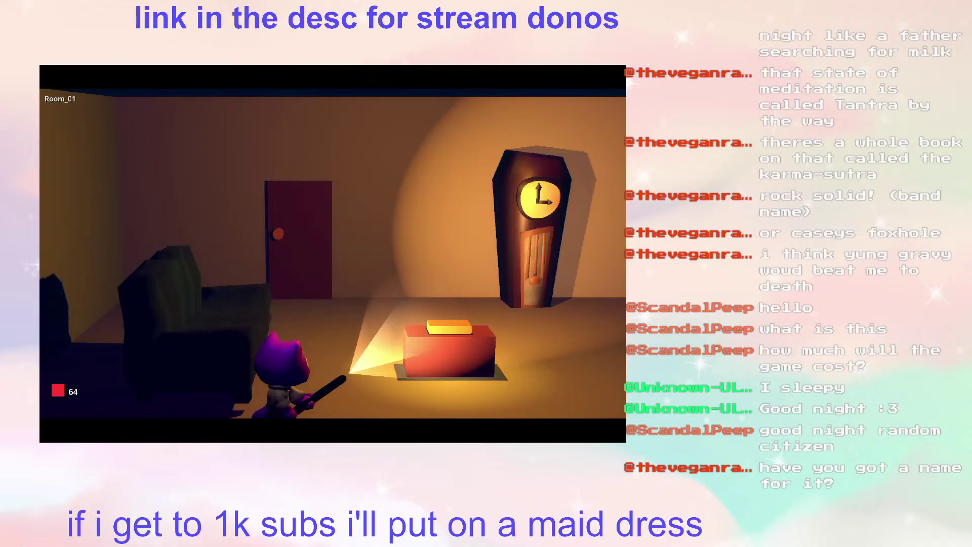
pyautogui.press('d')
pyautogui.press('w')
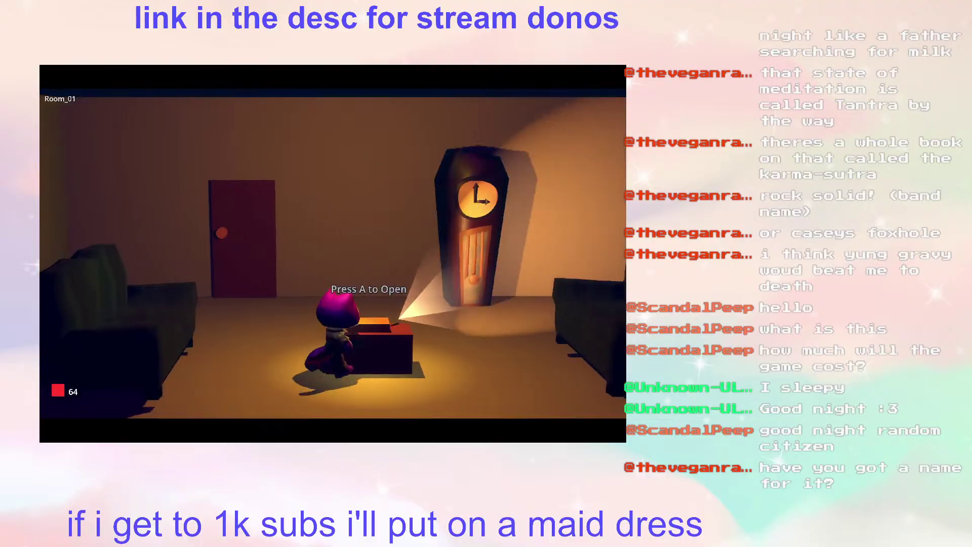
pyautogui.press('a')
pyautogui.press('w')
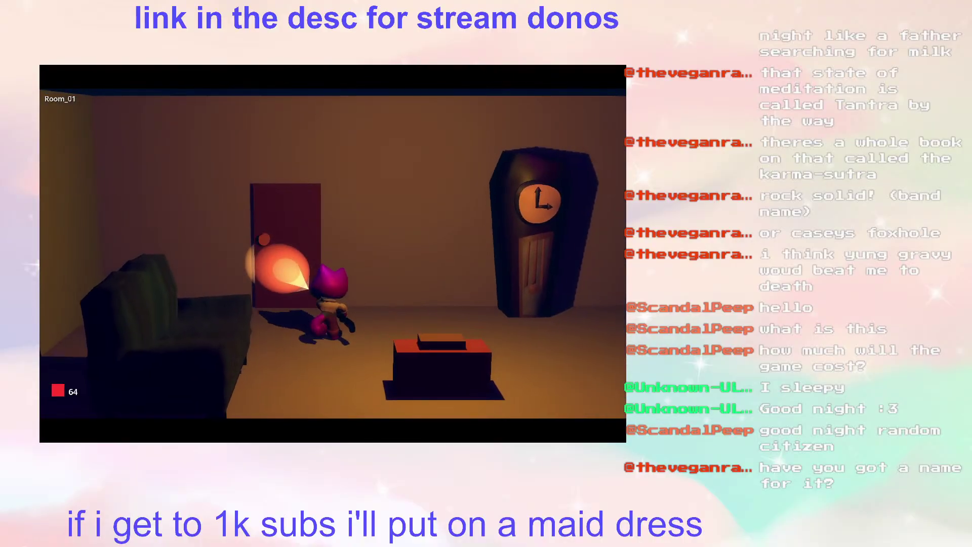
pyautogui.press('w')
pyautogui.press('a')
pyautogui.press('d')
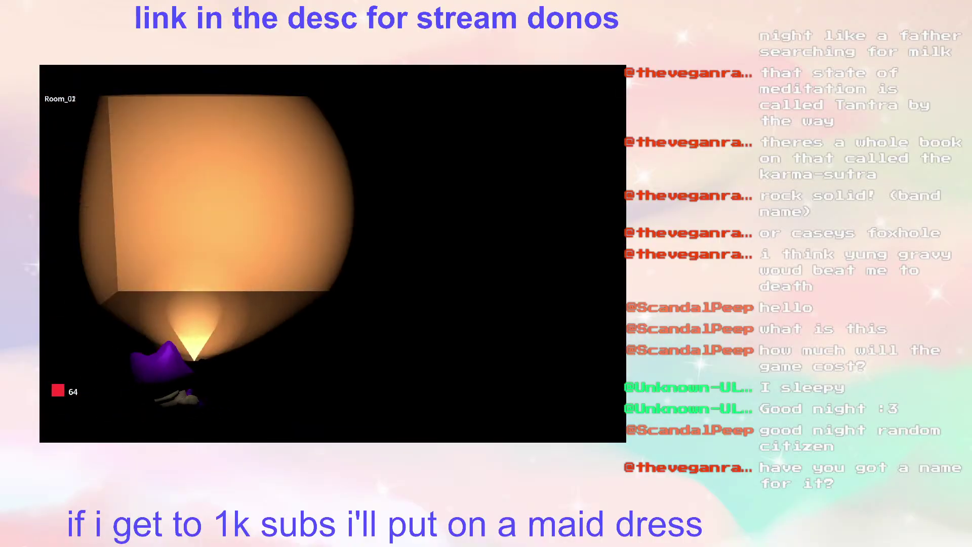
pyautogui.press('d')
pyautogui.press('a')
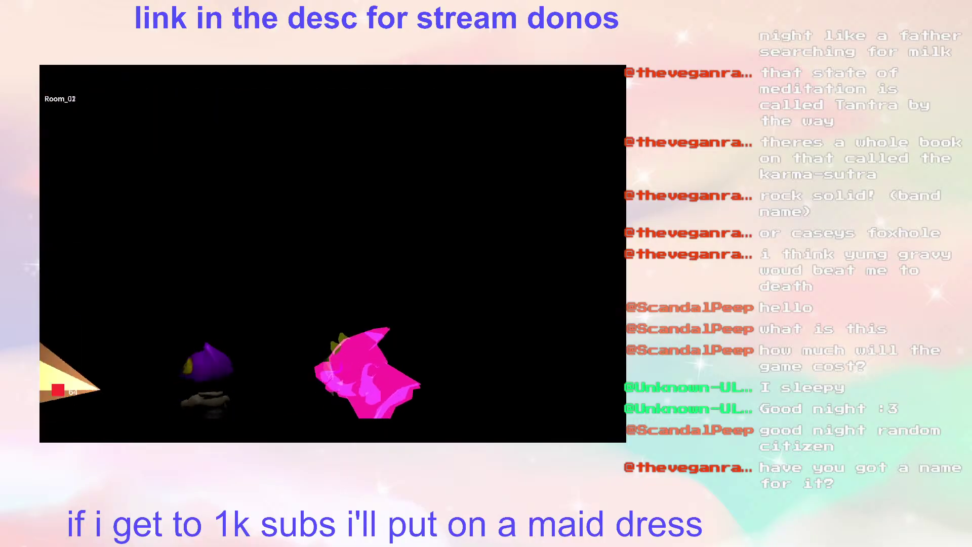
pyautogui.press('w')
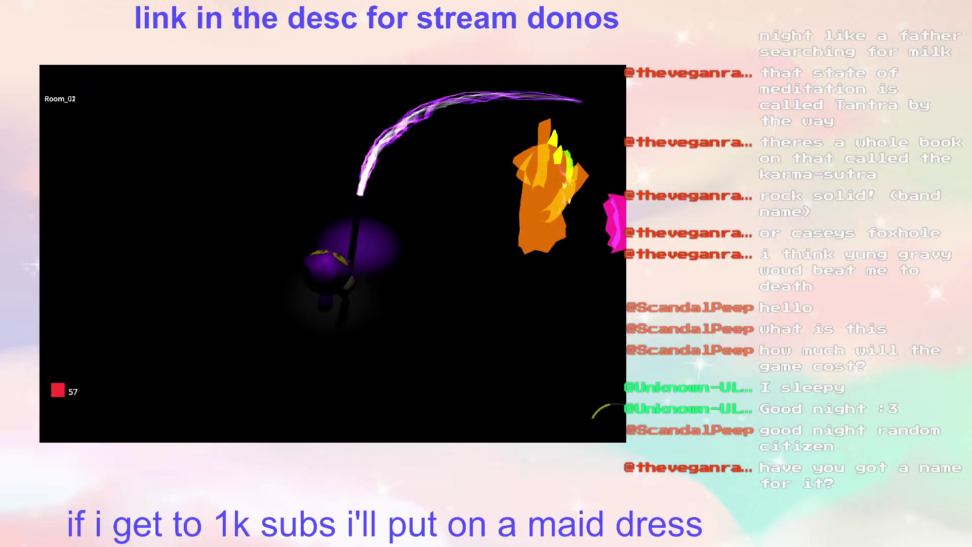
pyautogui.press('f')
pyautogui.press('d')
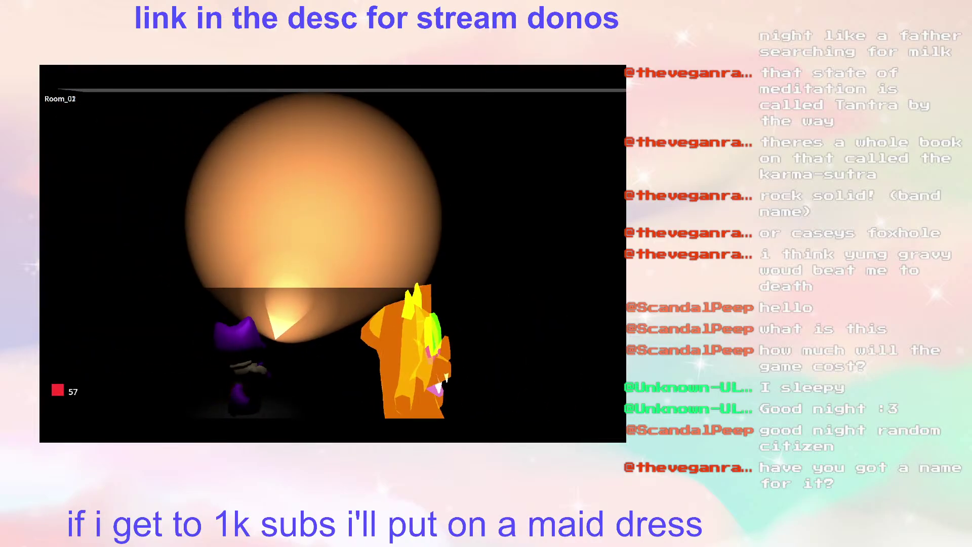
pyautogui.press('a')
pyautogui.press('d')
pyautogui.press('a')
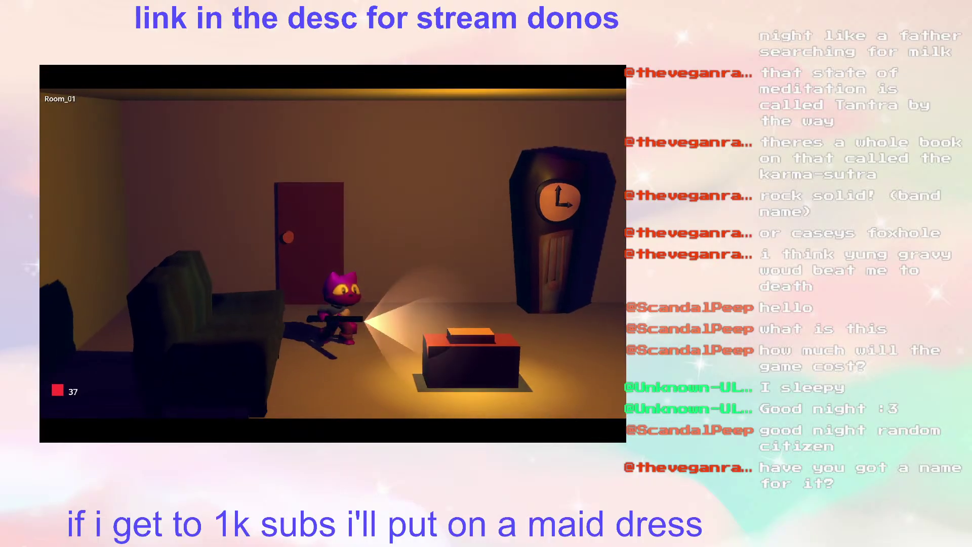
pyautogui.press('d')
pyautogui.press('s')
pyautogui.press('d')
pyautogui.press('s')
pyautogui.press('a')
pyautogui.press('d')
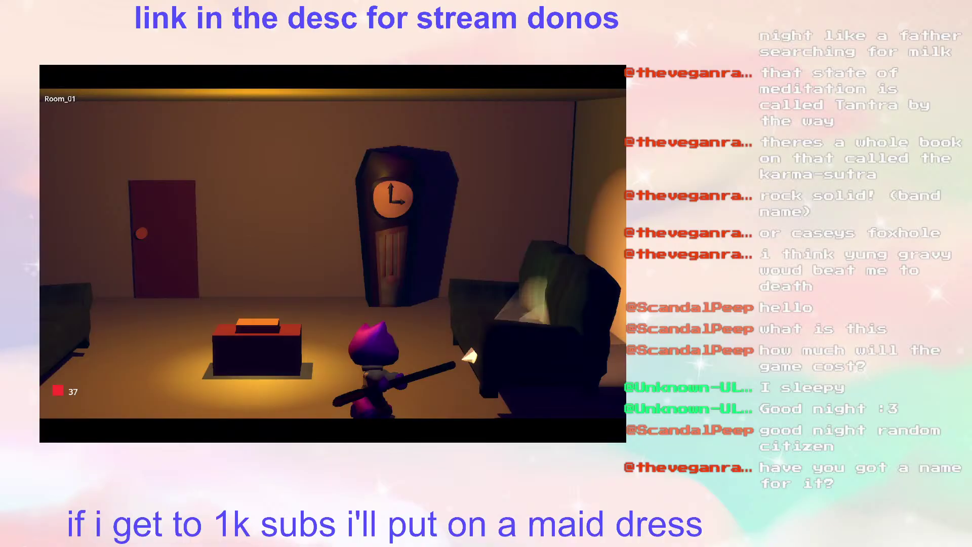
pyautogui.press('w')
pyautogui.press('d')
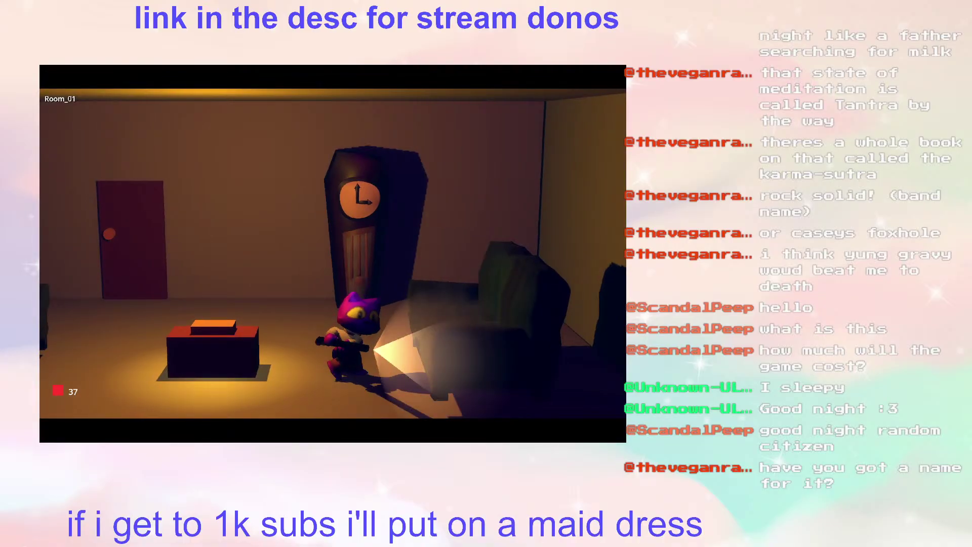
pyautogui.press('s')
pyautogui.press('a')
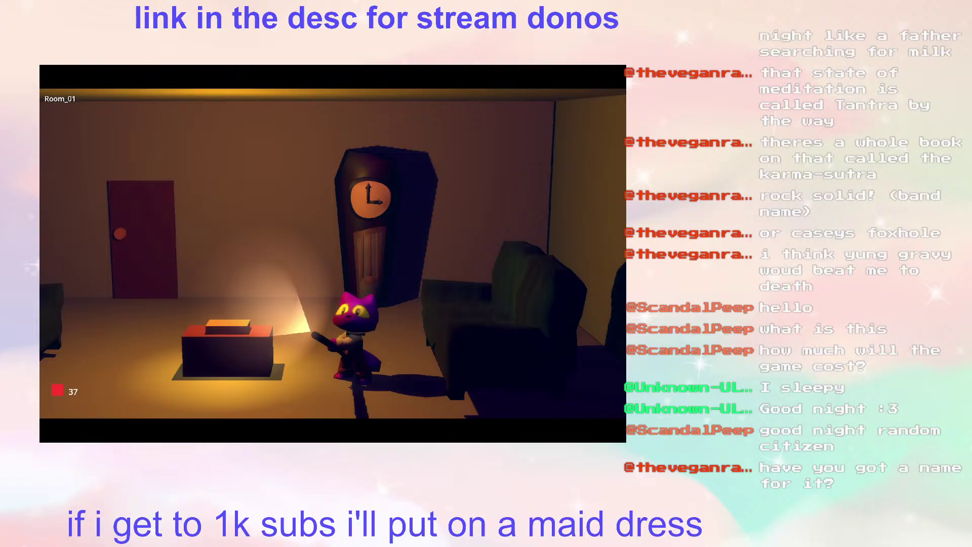
pyautogui.press('d')
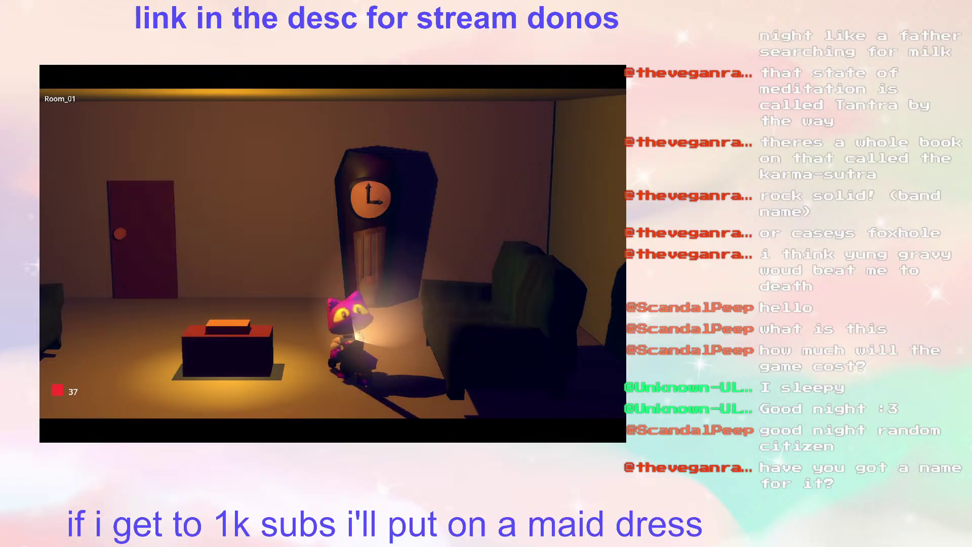
pyautogui.press('w')
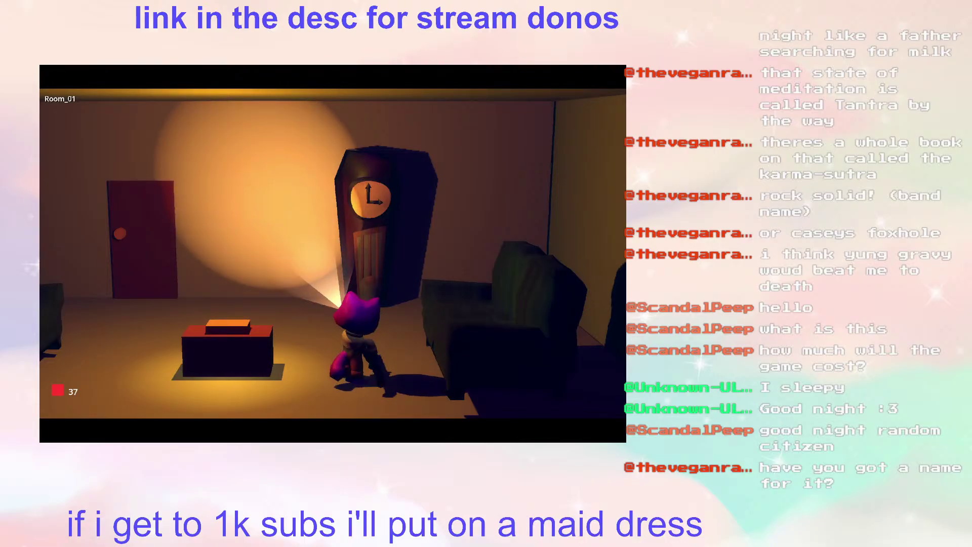
pyautogui.press('a')
pyautogui.press('a')
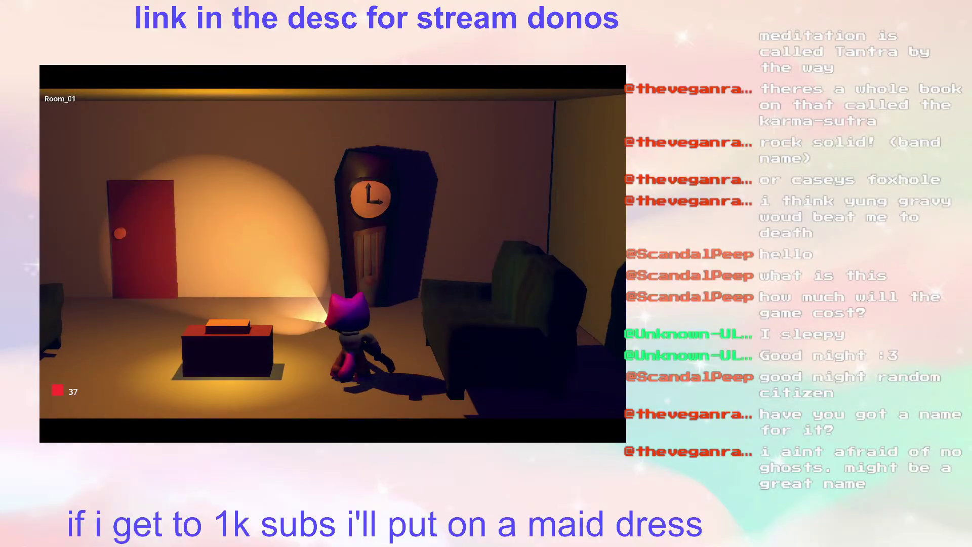
pyautogui.press('a')
pyautogui.press('a')
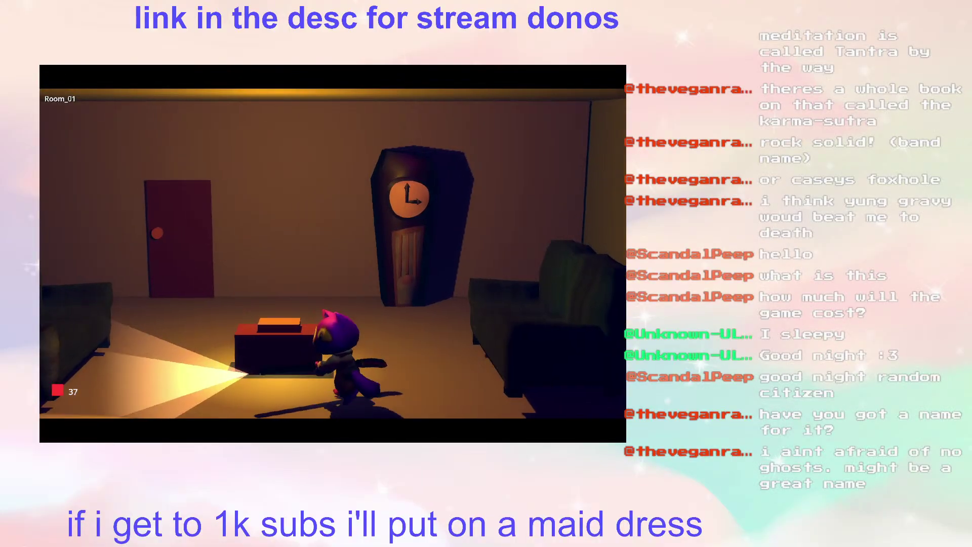
pyautogui.press('a')
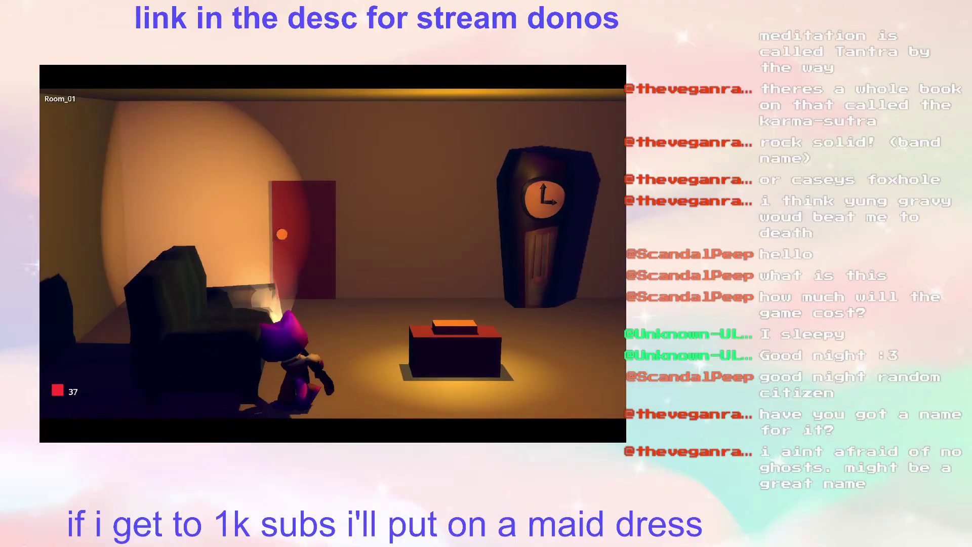
pyautogui.press('a')
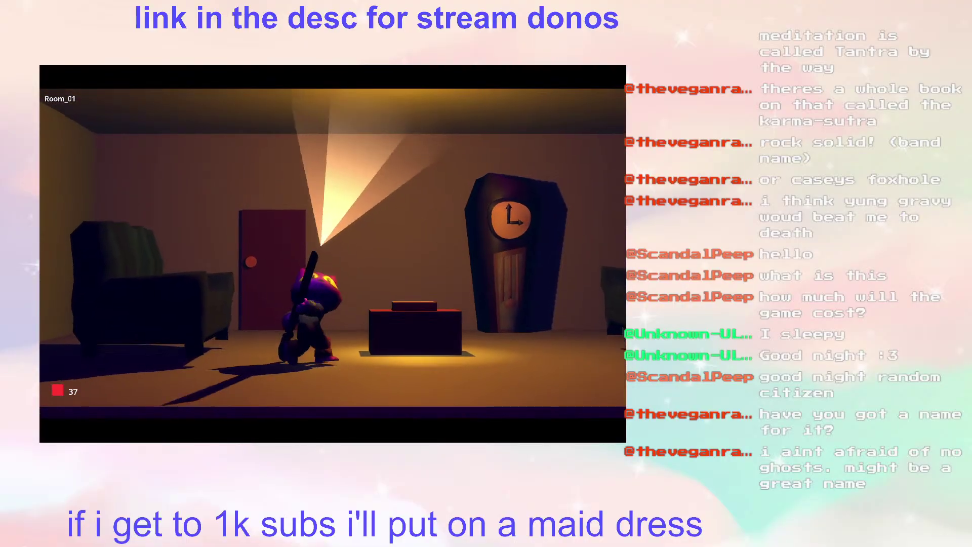
pyautogui.press('d')
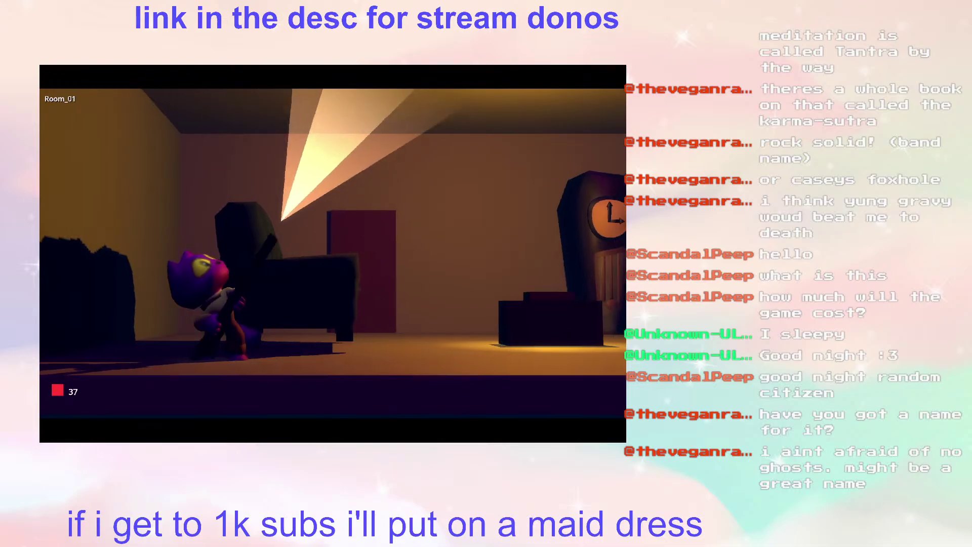
# Step: Play the running game build, walking the cat character around Room_01 and aiming the flashlight at the furniture and walls
pyautogui.press('d')
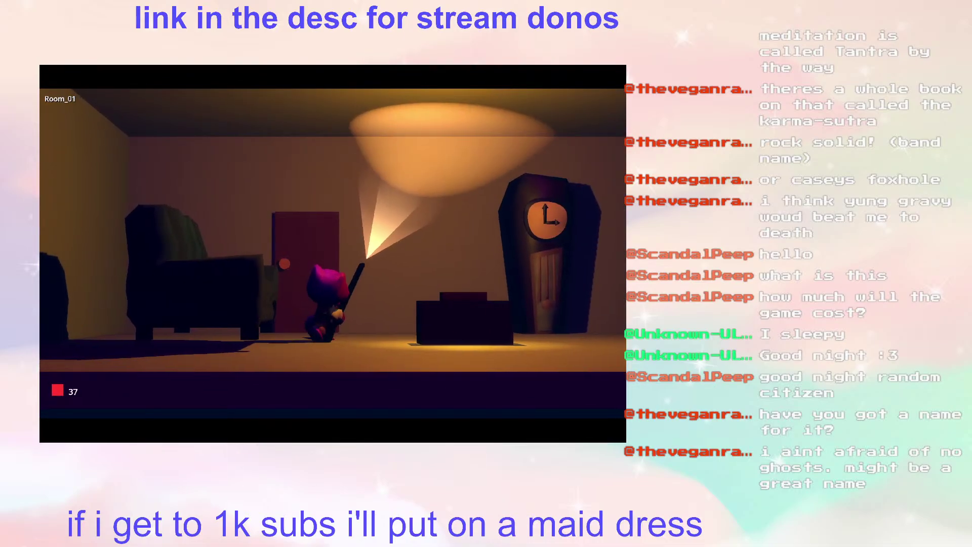
pyautogui.press('d')
pyautogui.press('s')
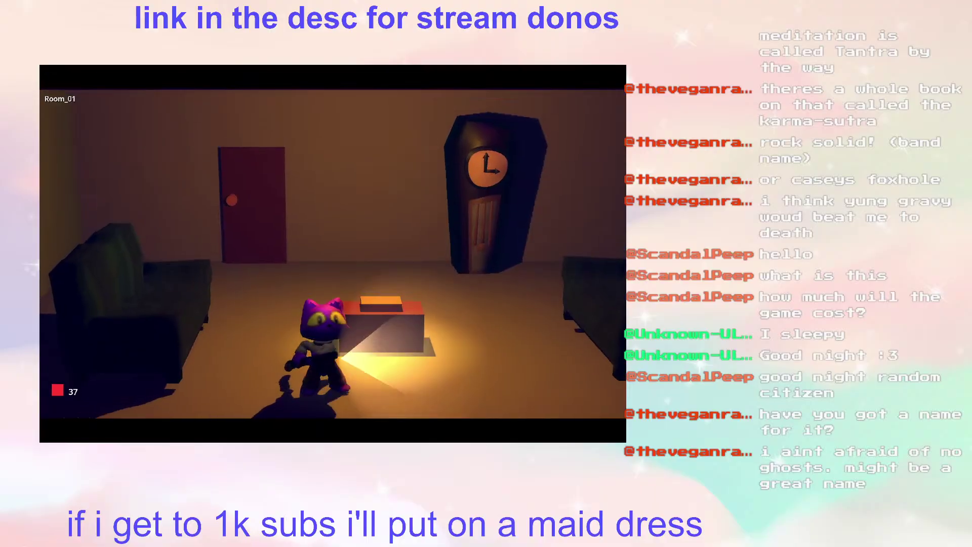
pyautogui.press('w')
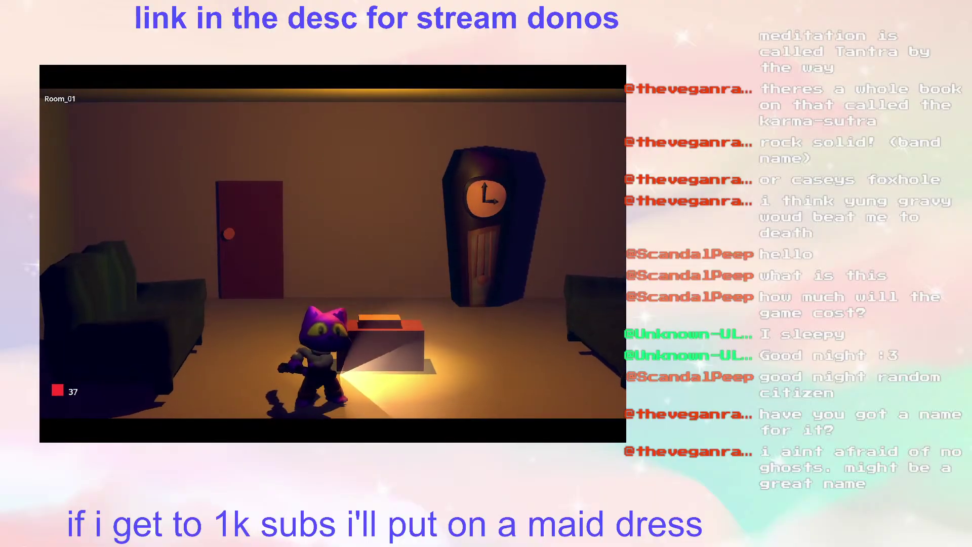
pyautogui.press('d')
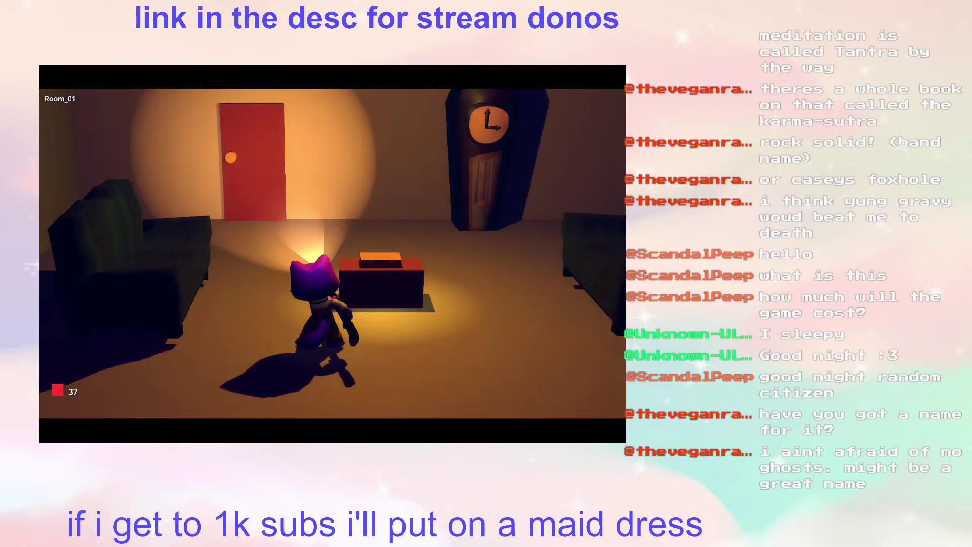
pyautogui.press('w')
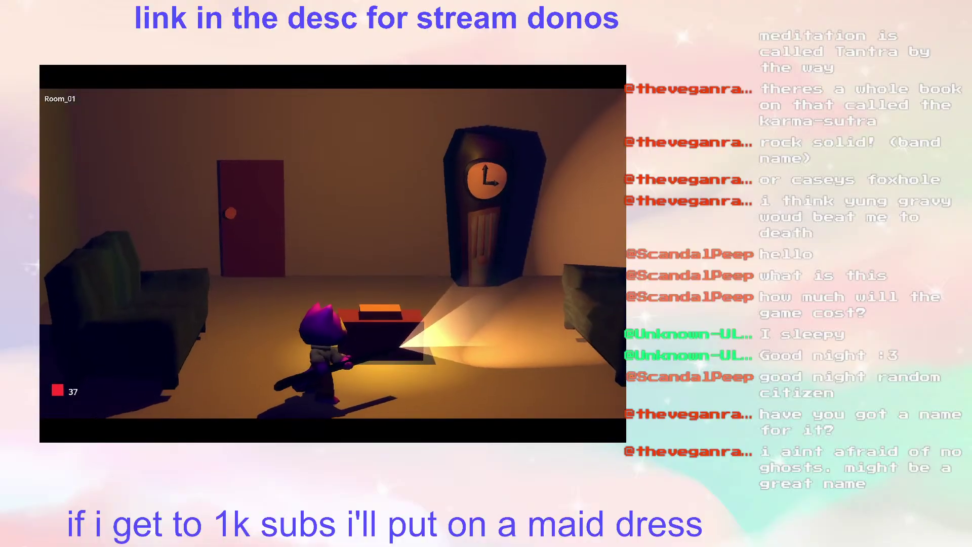
pyautogui.press('w')
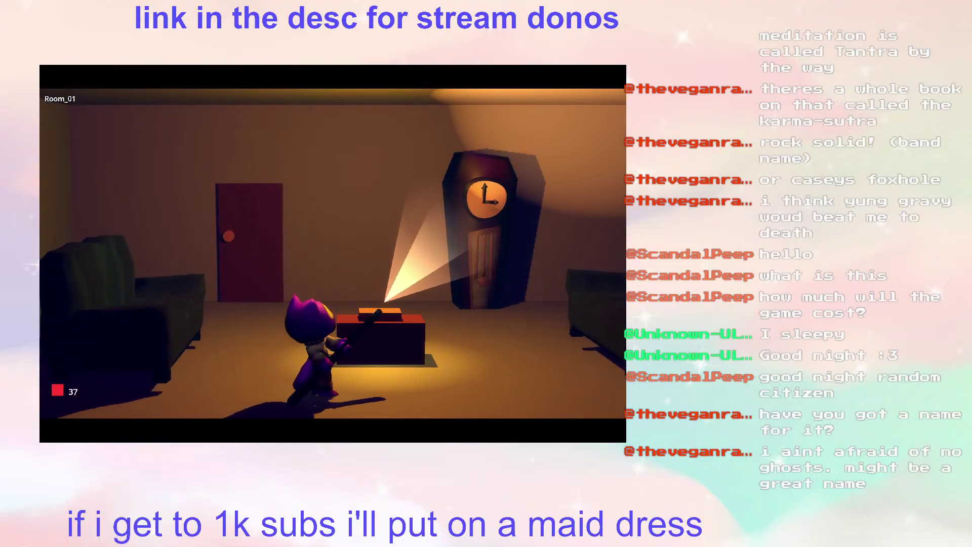
pyautogui.press('d')
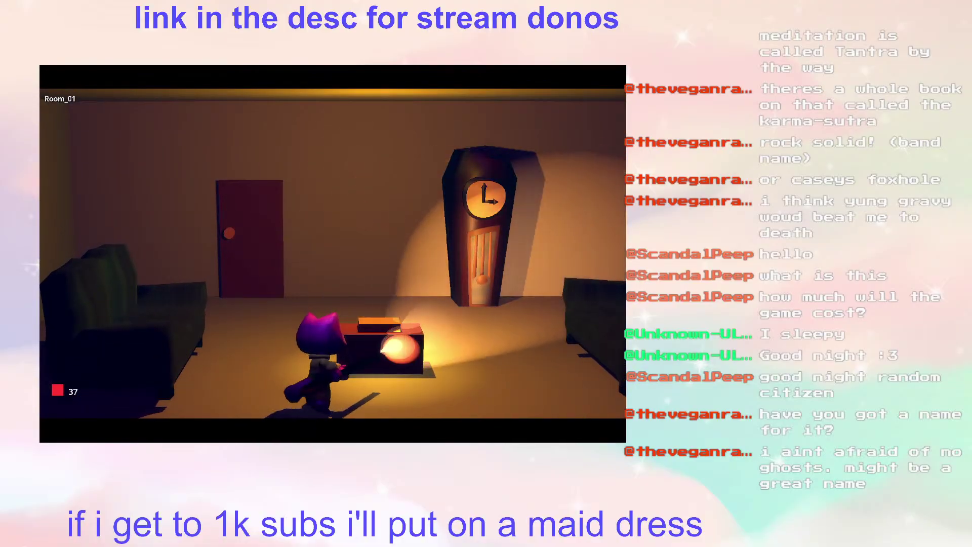
pyautogui.press('d')
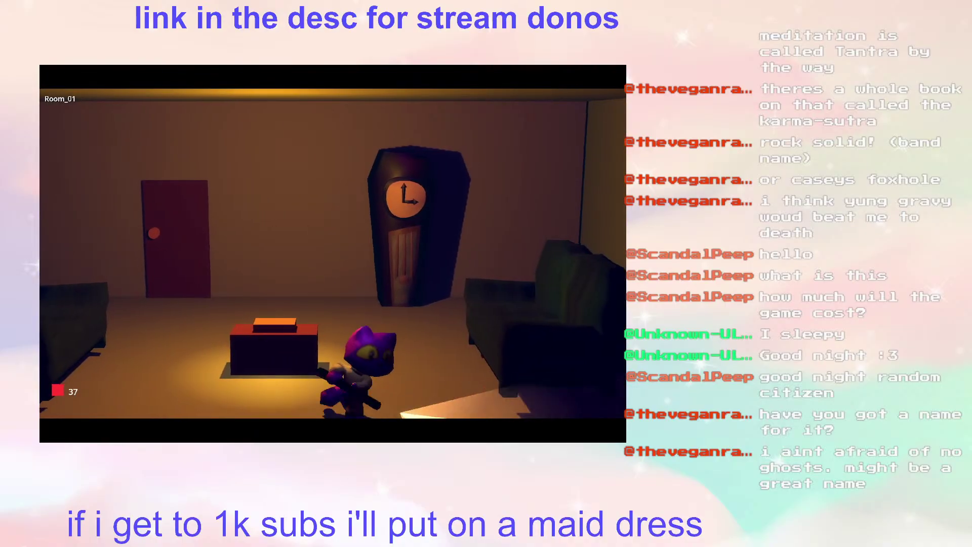
pyautogui.press('a')
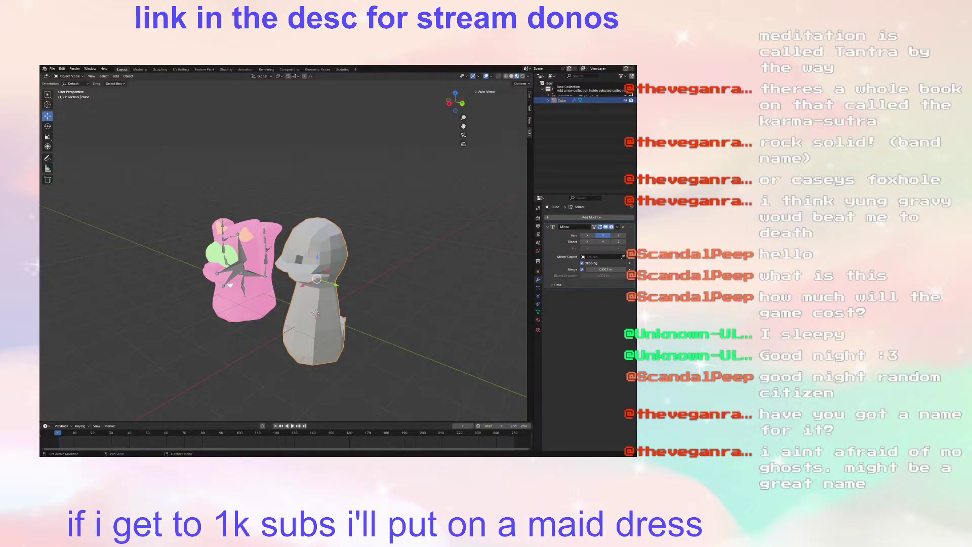
# Step: Back in Blender, enter Edit Mode on the grey creature and scale the extruded face block's front edge along Z
pyautogui.moveTo(430, 273); pyautogui.dragTo(400, 294, button='middle')
pyautogui.scroll(3, 430, 310)
pyautogui.scroll(3, 380, 285)
pyautogui.click(381, 284)
pyautogui.press('Tab')
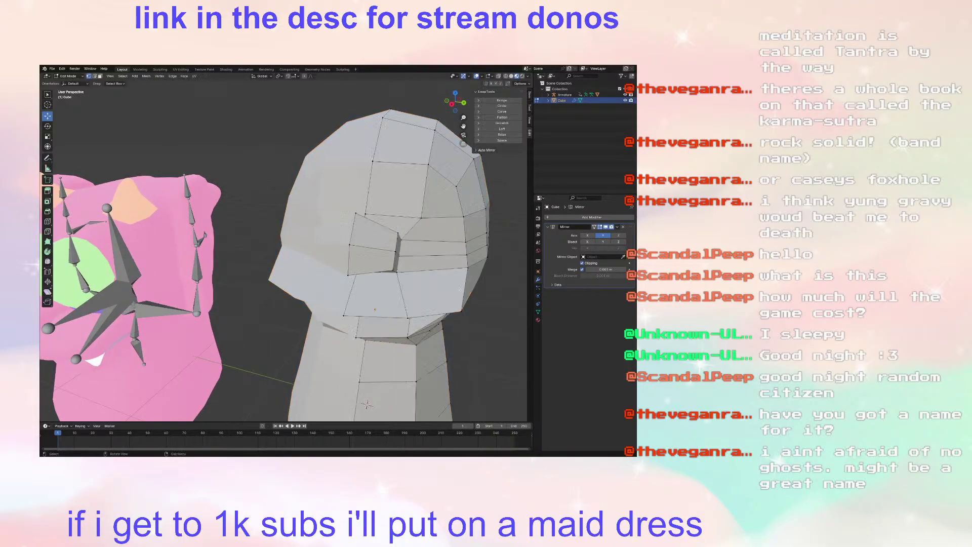
pyautogui.moveTo(476, 297); pyautogui.dragTo(341, 253, button='middle')
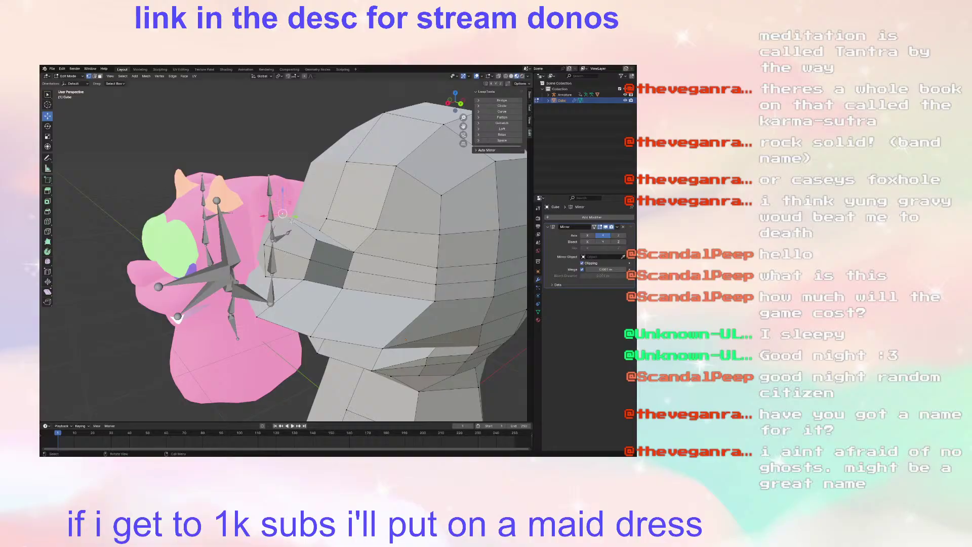
pyautogui.moveTo(289, 277); pyautogui.dragTo(294, 274, button='middle')
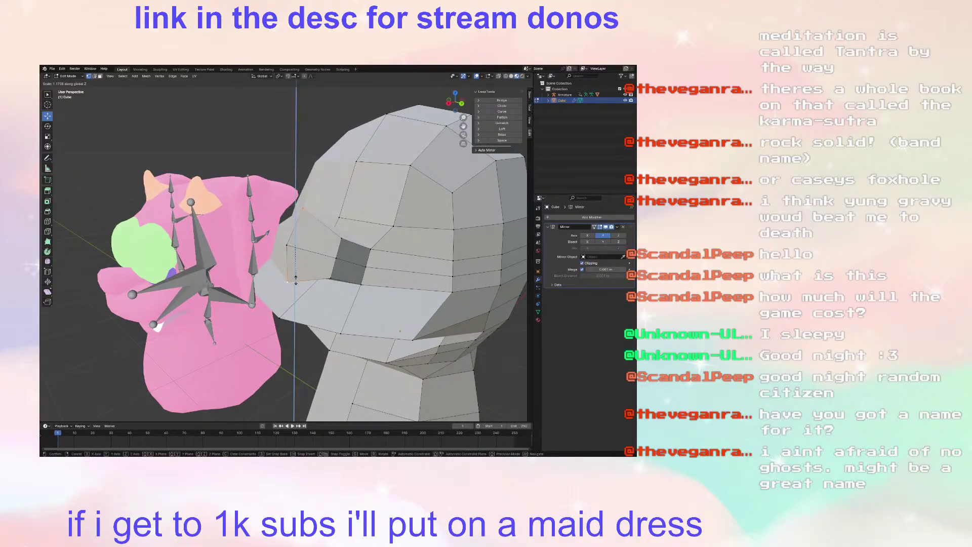
# Step: Scale the selected side edges of the extruded face block and check the head's overall shape
pyautogui.moveTo(294, 287); pyautogui.dragTo(358, 287, button='middle')
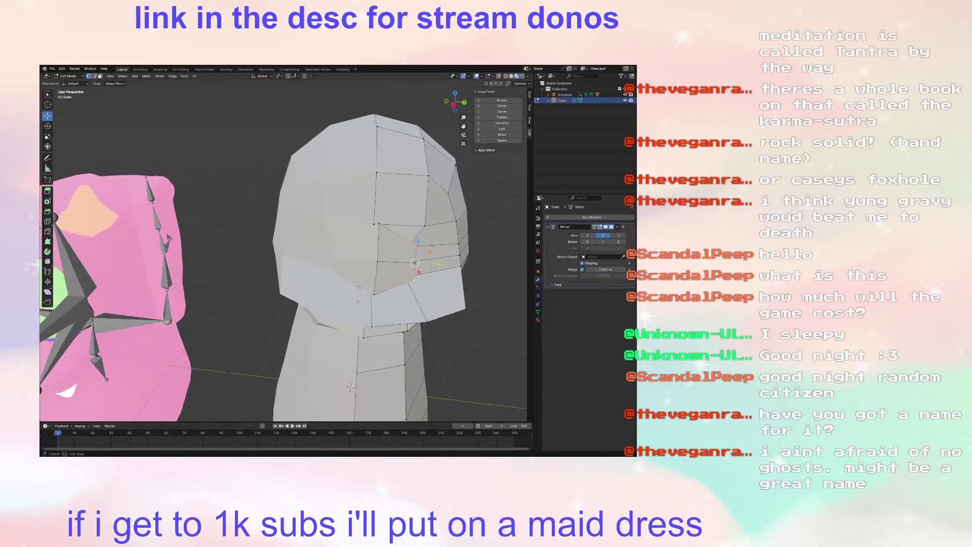
pyautogui.press('s')
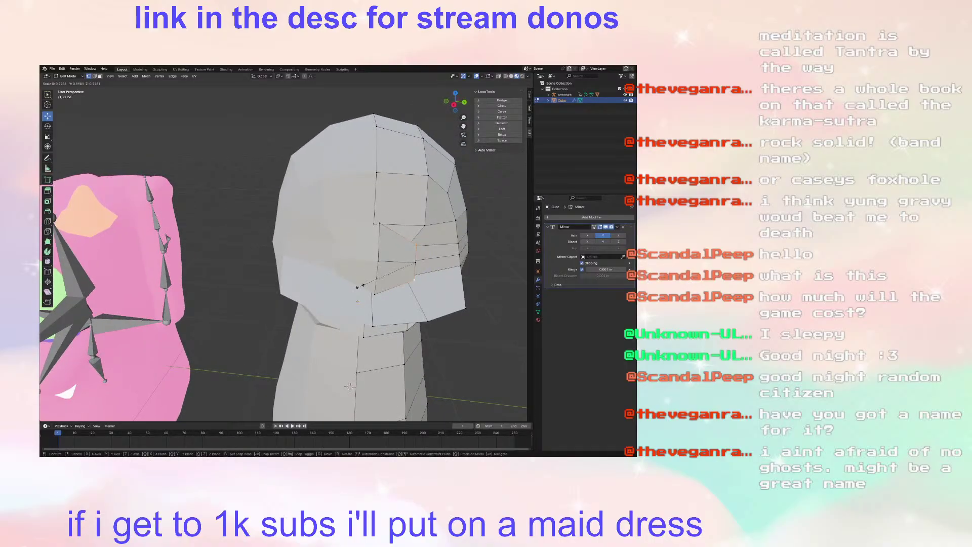
pyautogui.scroll(-3, 354, 306)
pyautogui.moveTo(354, 306); pyautogui.dragTo(362, 190, button='middle')
pyautogui.scroll(-3, 180, 276)
pyautogui.scroll(3, 332, 229)
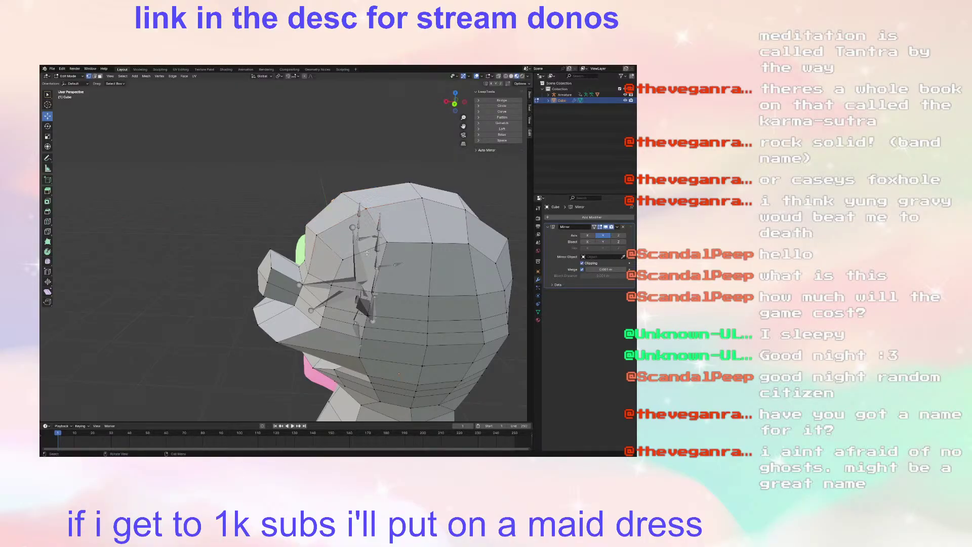
# Step: Move the front face of the extruded block above the upper jaw to adjust how it projects from the head
pyautogui.click(332, 255)
pyautogui.moveTo(332, 256); pyautogui.dragTo(322, 234, button='middle')
pyautogui.scroll(2, 344, 233)
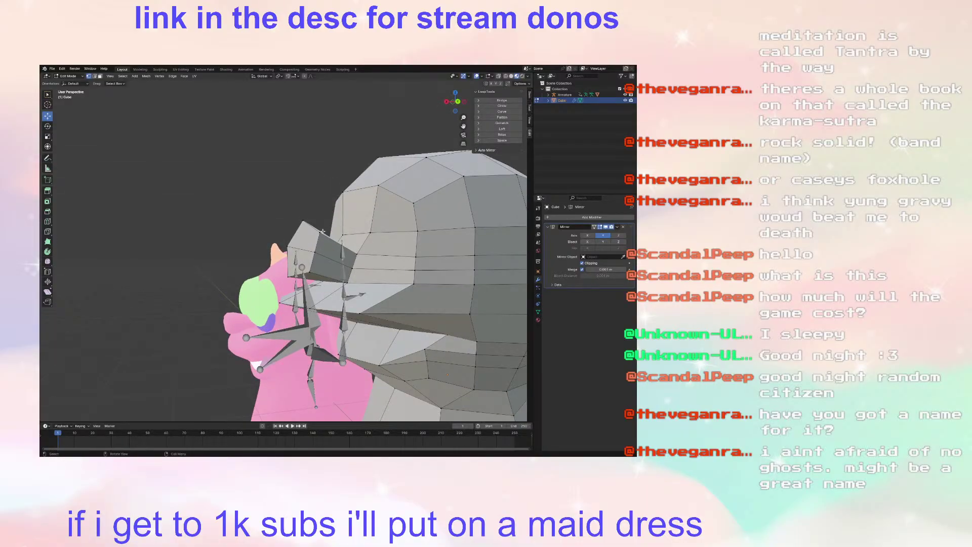
pyautogui.moveTo(296, 271); pyautogui.dragTo(273, 256, button='middle')
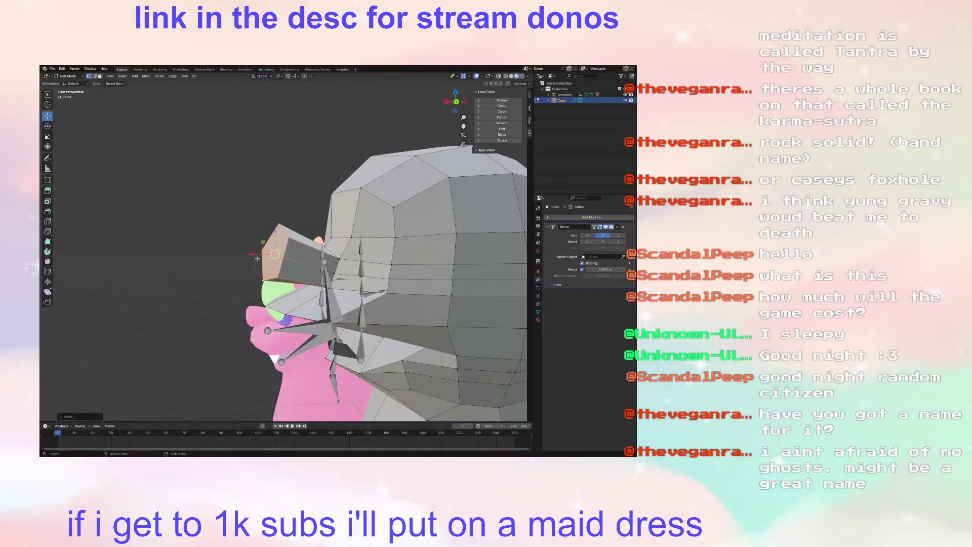
pyautogui.moveTo(210, 267); pyautogui.dragTo(352, 277, button='middle')
pyautogui.moveTo(417, 284); pyautogui.dragTo(393, 284, button='middle')
# Step: Turn off the Subdivision smoothing on the pink reference character and resume Edit Mode on the grey creature
pyautogui.press('Tab')
pyautogui.click(271, 257)
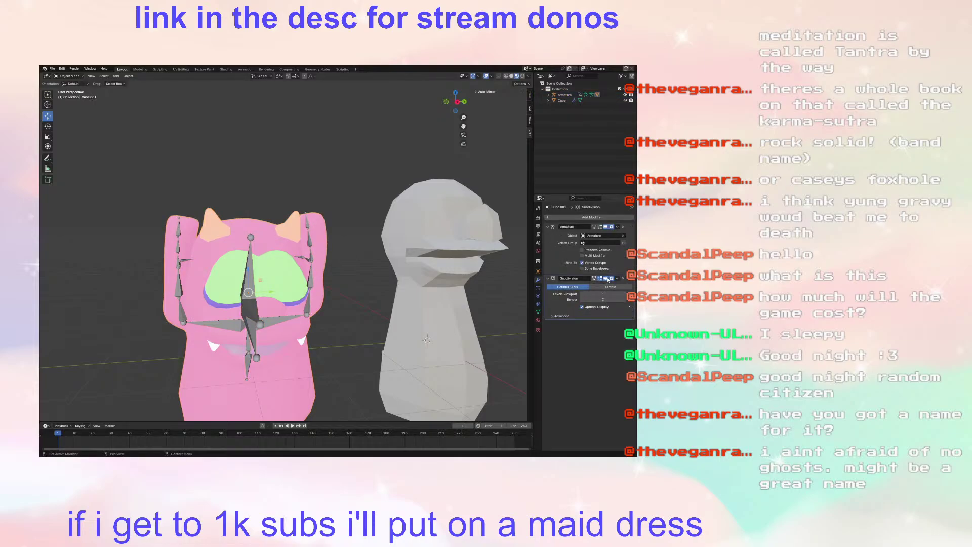
pyautogui.click(623, 278)
pyautogui.moveTo(363, 272)
pyautogui.mouseDown(button='middle')
pyautogui.moveTo(387, 263)
pyautogui.moveTo(324, 251)
pyautogui.moveTo(403, 243)
pyautogui.moveTo(423, 251)
pyautogui.moveTo(353, 265)
pyautogui.mouseUp(button='middle')
pyautogui.click(411, 259)
pyautogui.press('Tab')
pyautogui.scroll(3, 353, 265)
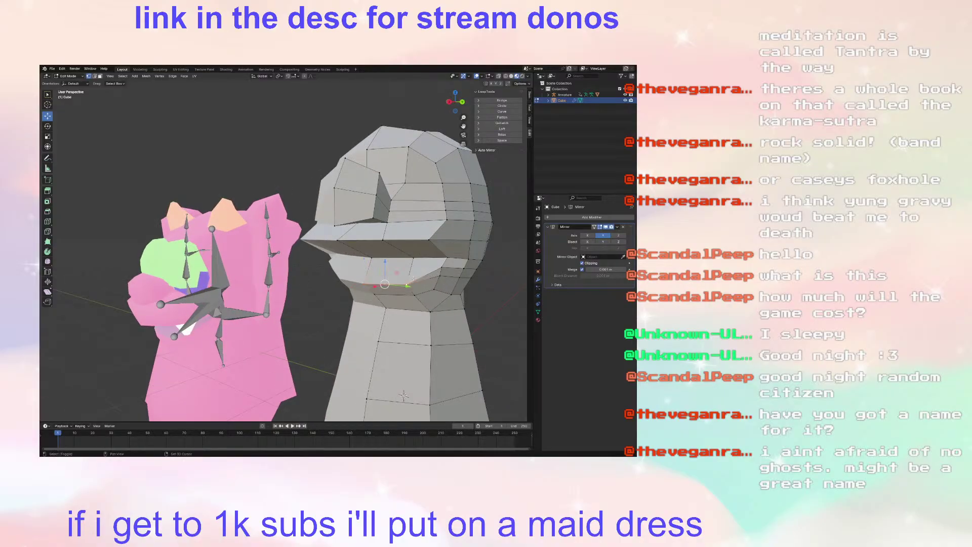
# Step: Try moving the selected lower jaw geometry to new positions and undo the moves
pyautogui.press('g')
pyautogui.click(402, 329)
pyautogui.moveTo(403, 329); pyautogui.dragTo(400, 261, button='middle')
pyautogui.hotkey('ctrl', 'z')
pyautogui.moveTo(251, 257); pyautogui.dragTo(267, 246, button='middle')
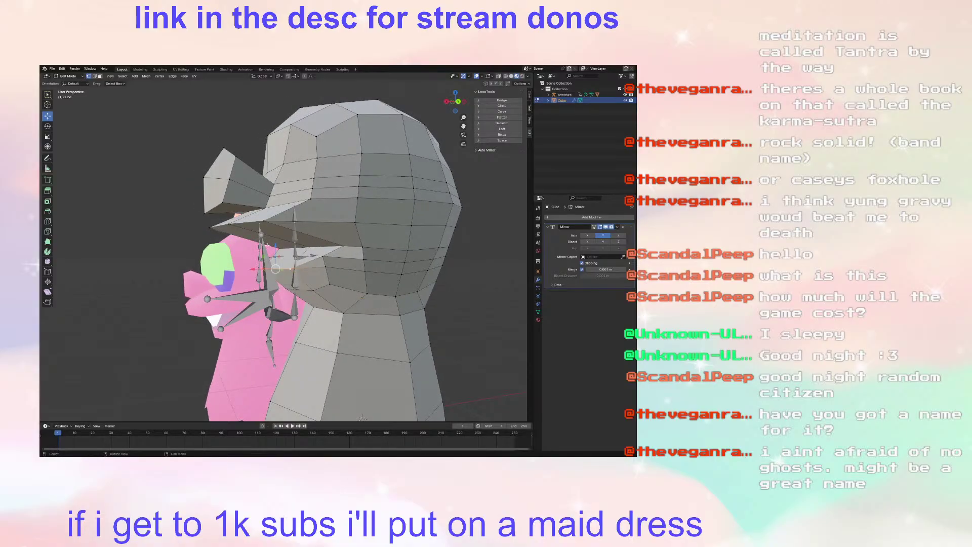
pyautogui.press('g')
pyautogui.click(286, 254)
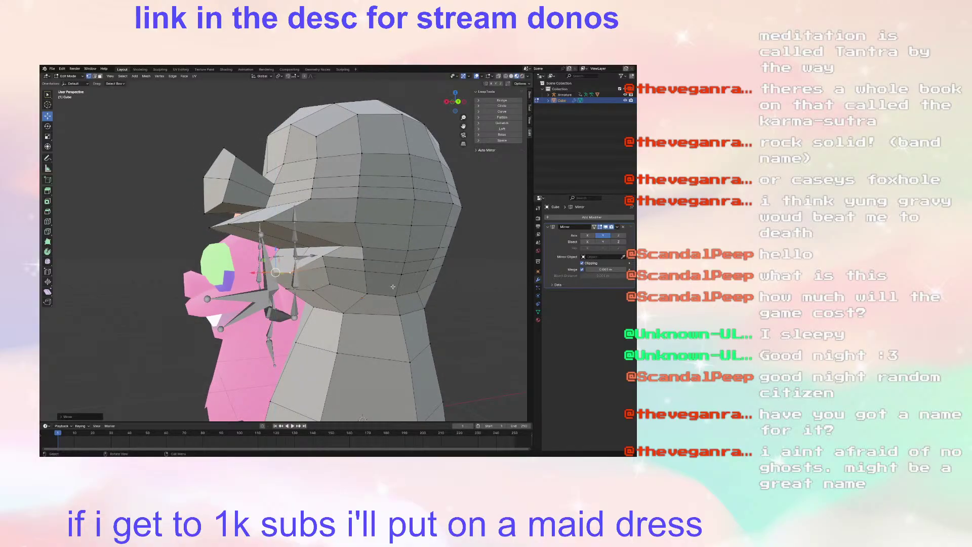
pyautogui.moveTo(319, 288); pyautogui.dragTo(269, 273, button='middle')
pyautogui.hotkey('ctrl', 'z')
# Step: Adjust the lower jaw's selected front geometry along X and refine the area around the mouth opening
pyautogui.moveTo(274, 272); pyautogui.dragTo(262, 278)
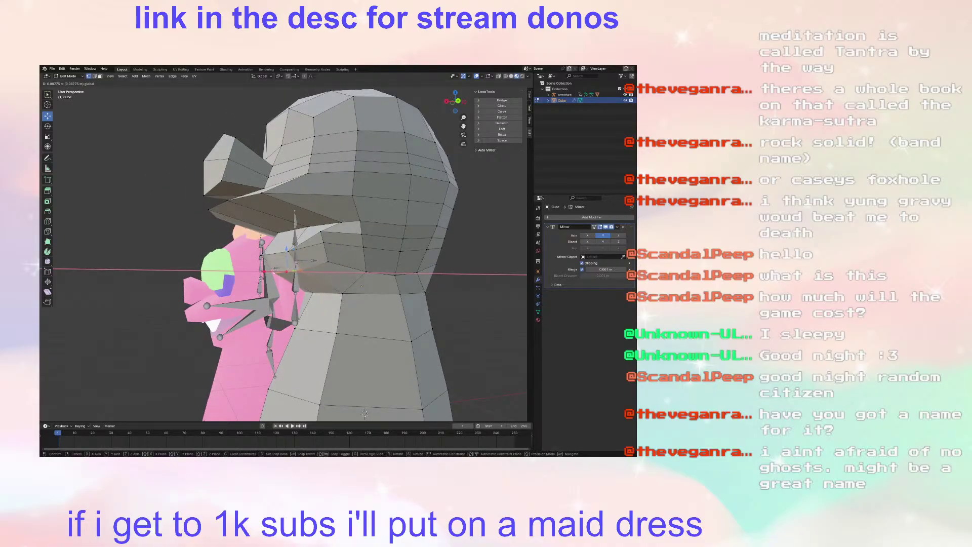
pyautogui.click(258, 282)
pyautogui.moveTo(258, 282); pyautogui.dragTo(248, 262, button='middle')
pyautogui.click(207, 269)
pyautogui.moveTo(304, 250); pyautogui.dragTo(310, 272)
pyautogui.moveTo(309, 272); pyautogui.dragTo(310, 252, button='middle')
# Step: Shift the inner mouth geometry beneath the upper jaw along X to reshape the mouth opening
pyautogui.click(350, 269)
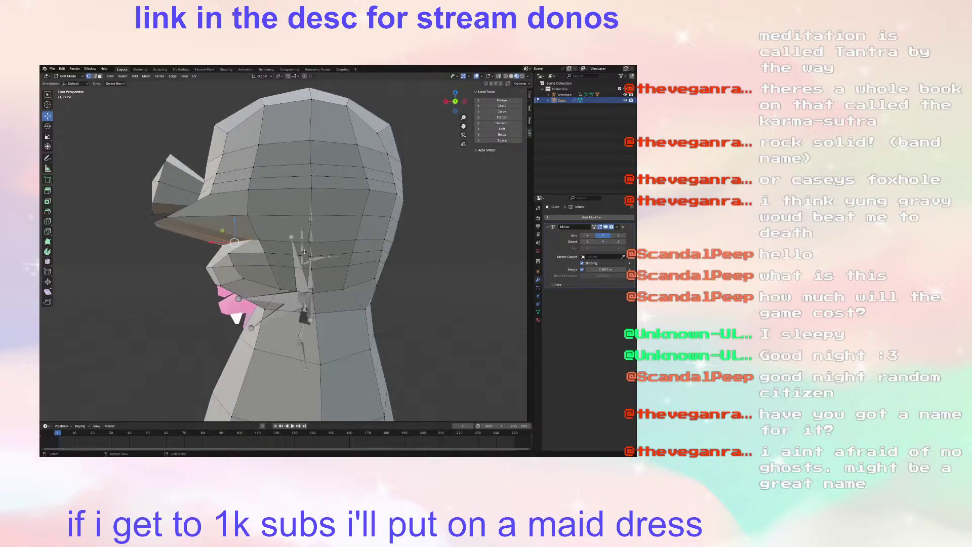
pyautogui.moveTo(217, 248); pyautogui.dragTo(236, 247)
pyautogui.moveTo(235, 246); pyautogui.dragTo(259, 247, button='middle')
pyautogui.click(340, 255)
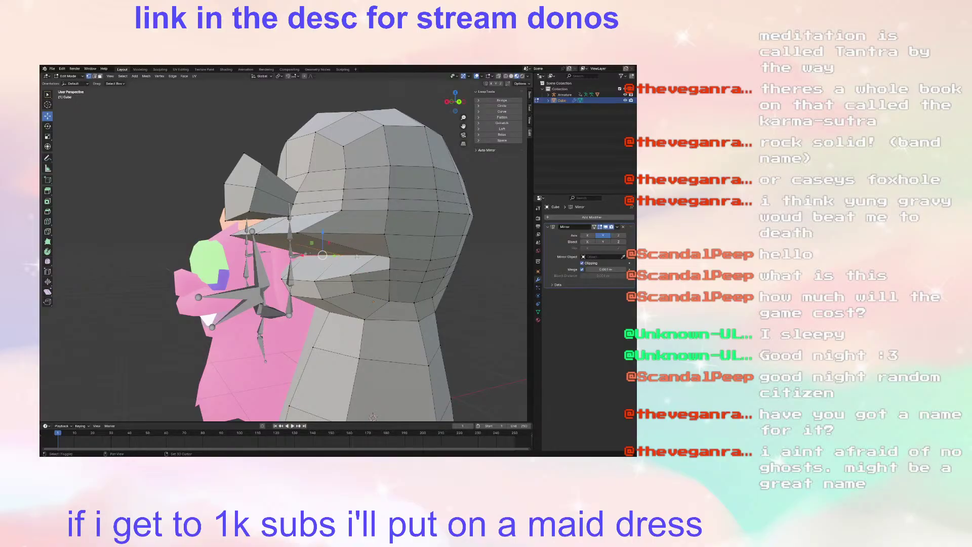
pyautogui.moveTo(347, 258); pyautogui.dragTo(304, 260, button='middle')
pyautogui.scroll(3, 346, 262)
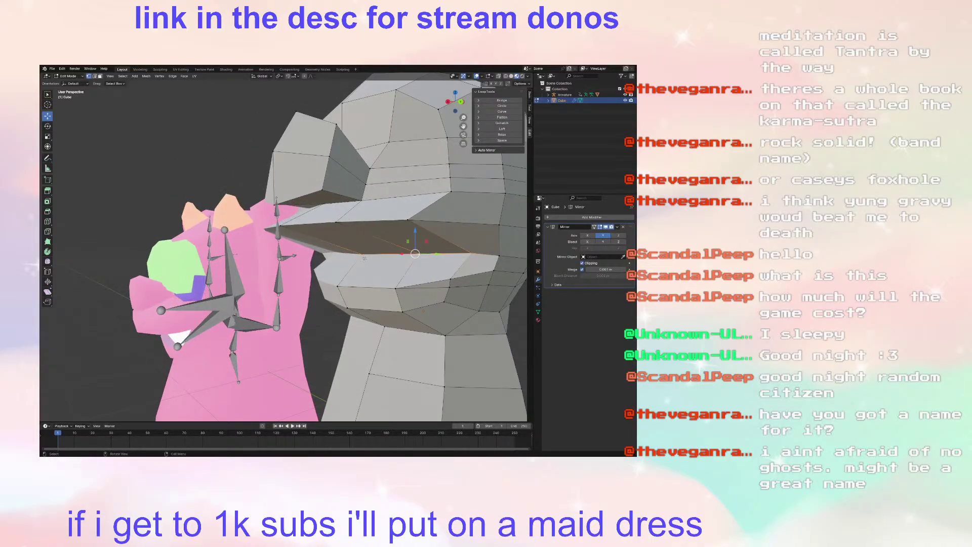
pyautogui.moveTo(402, 254); pyautogui.dragTo(302, 254, button='middle')
pyautogui.moveTo(306, 253); pyautogui.dragTo(354, 254)
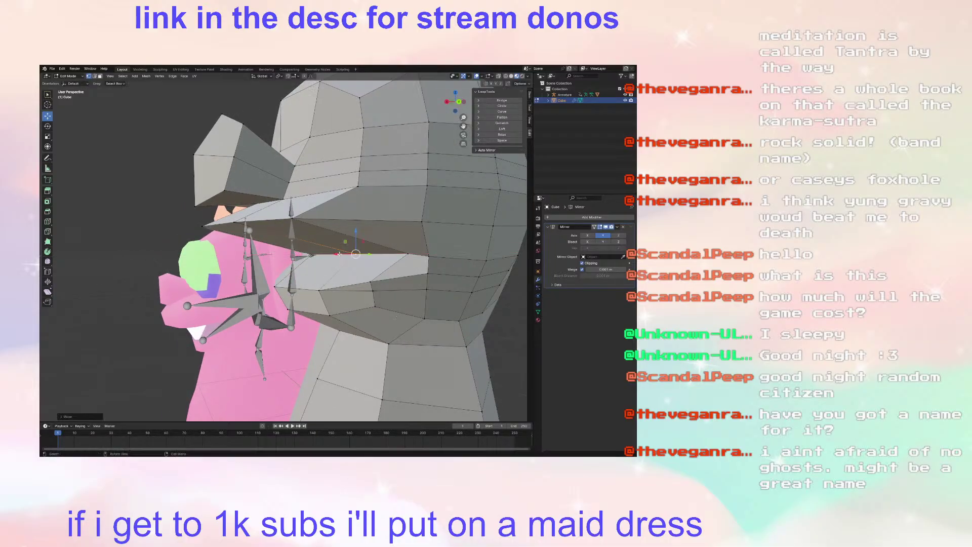
pyautogui.moveTo(337, 254); pyautogui.dragTo(308, 255, button='middle')
pyautogui.moveTo(385, 269); pyautogui.dragTo(415, 246, button='middle')
pyautogui.scroll(4, 404, 293)
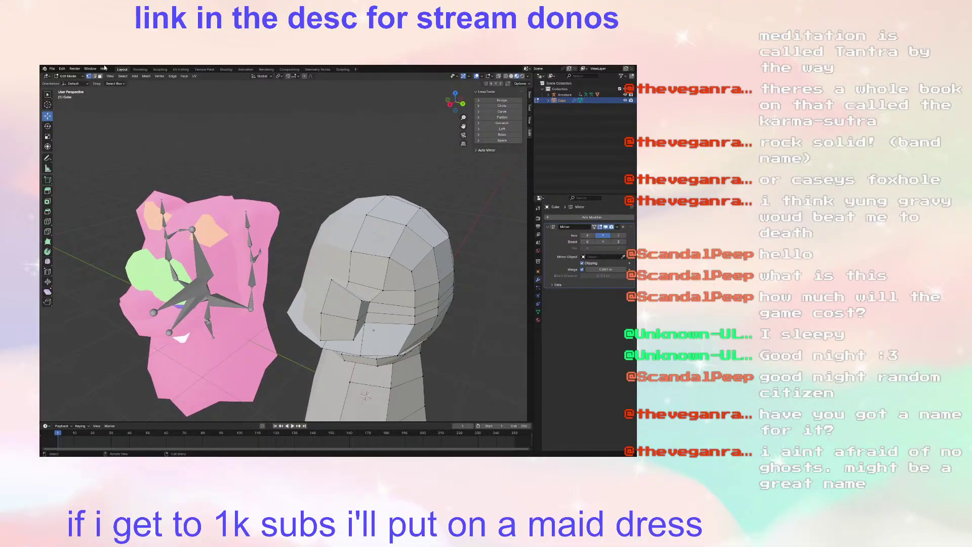
# Step: Extrude a face on the upper side of the head outward to start the mirrored ears
pyautogui.click(403, 244)
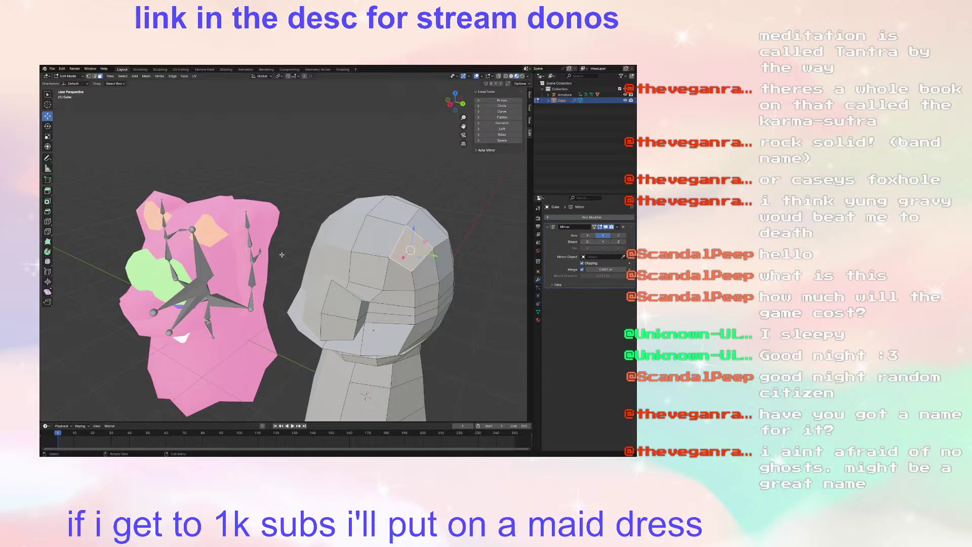
pyautogui.moveTo(246, 248); pyautogui.dragTo(152, 223, button='middle')
pyautogui.scroll(2, 125, 216)
pyautogui.click(47, 192)
pyautogui.moveTo(81, 238); pyautogui.dragTo(299, 249, button='middle')
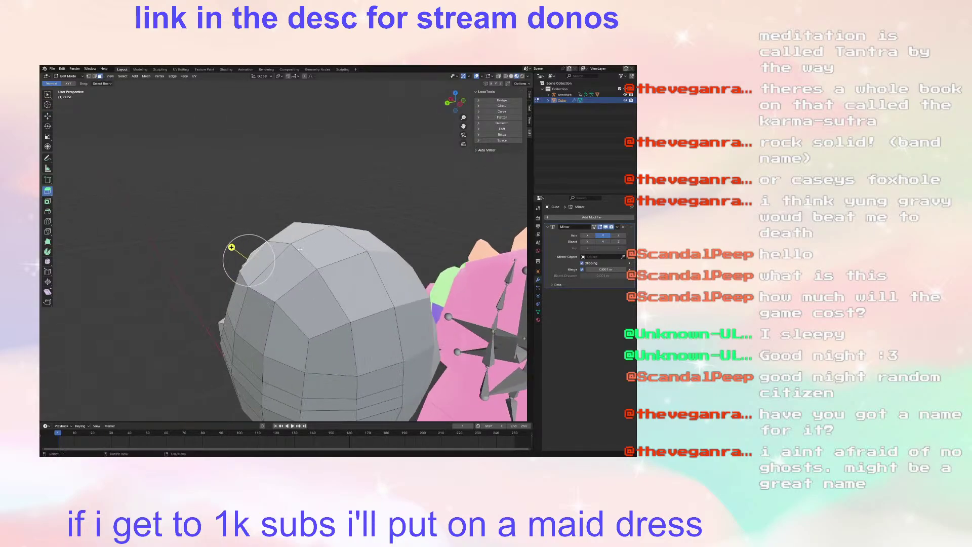
pyautogui.moveTo(232, 247); pyautogui.dragTo(195, 219)
pyautogui.click(47, 115)
# Step: Scale the end face of the newly extruded ear
pyautogui.moveTo(152, 243); pyautogui.dragTo(258, 276, button='middle')
pyautogui.press('s')
pyautogui.click(407, 236)
# Step: Select a path of edges around the ear and scale it down to about 0.77
pyautogui.keyDown('ctrl'); pyautogui.click(282, 231); pyautogui.keyUp('ctrl')
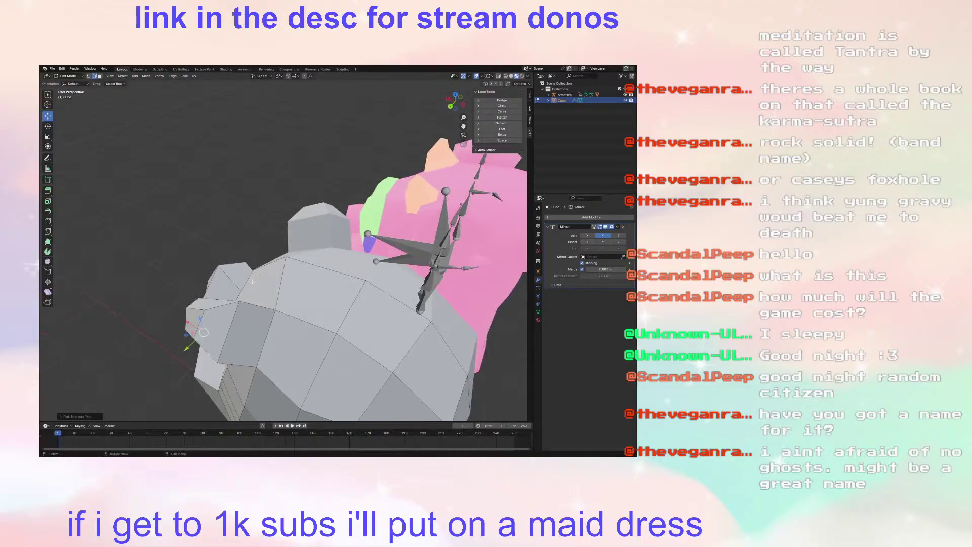
pyautogui.keyDown('ctrl'); pyautogui.click(228, 311); pyautogui.keyUp('ctrl')
pyautogui.moveTo(229, 311); pyautogui.dragTo(401, 259, button='middle')
pyautogui.press('g')
pyautogui.press('s')
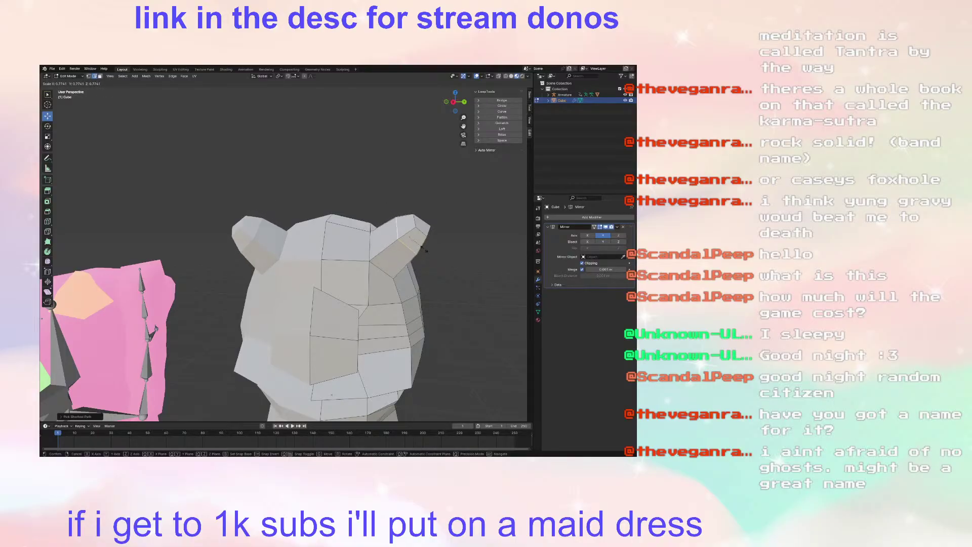
pyautogui.click(418, 243)
# Step: Lower the ear's selected edges and try shifting them along X
pyautogui.moveTo(418, 243); pyautogui.dragTo(255, 229, button='middle')
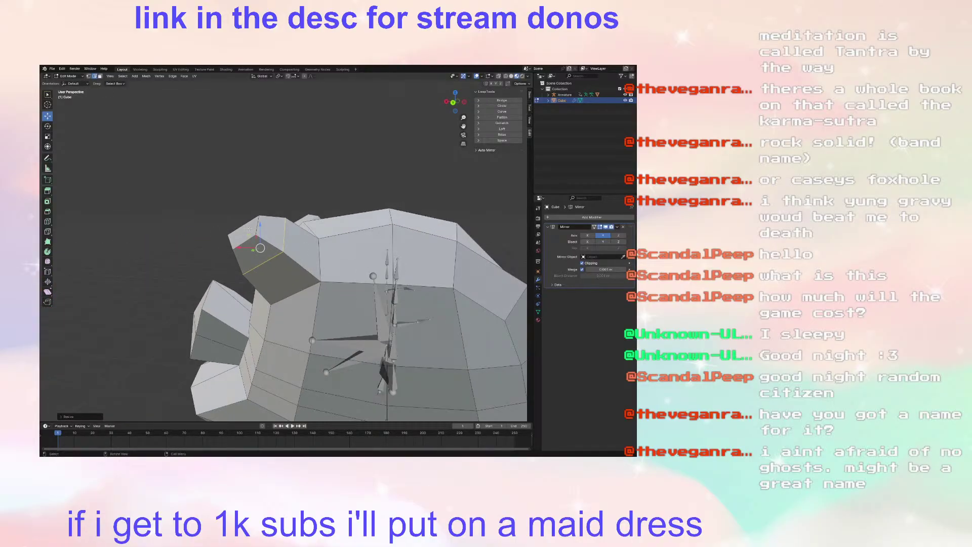
pyautogui.press('g')
pyautogui.press('x')
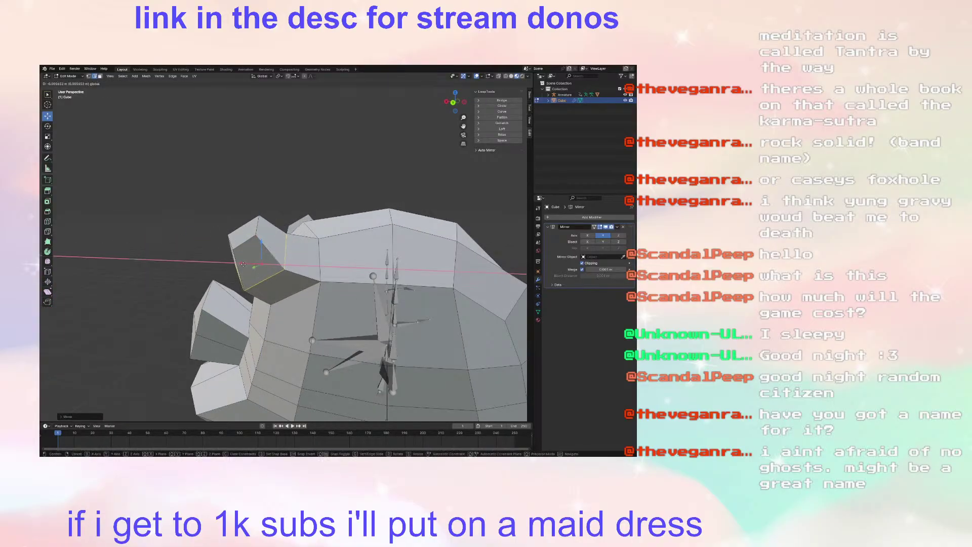
pyautogui.rightClick(250, 264)
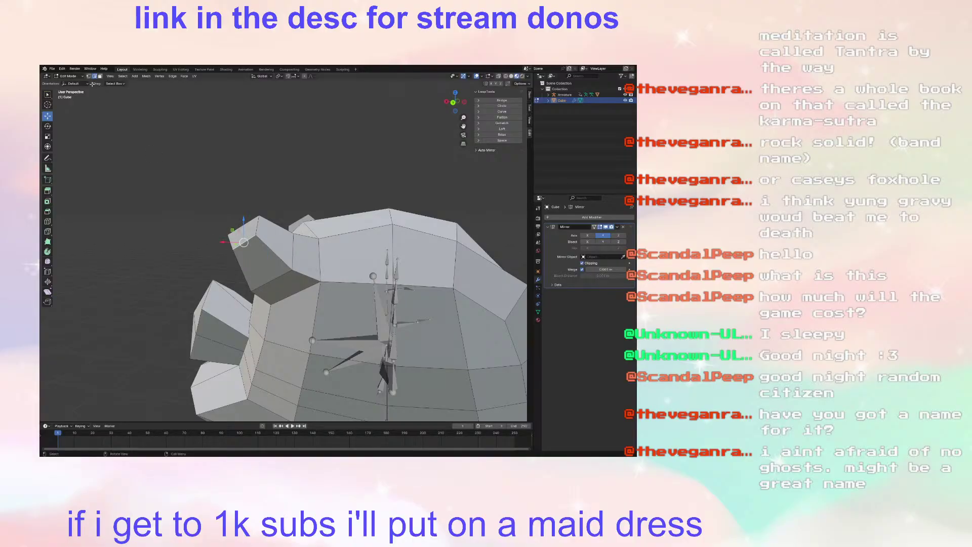